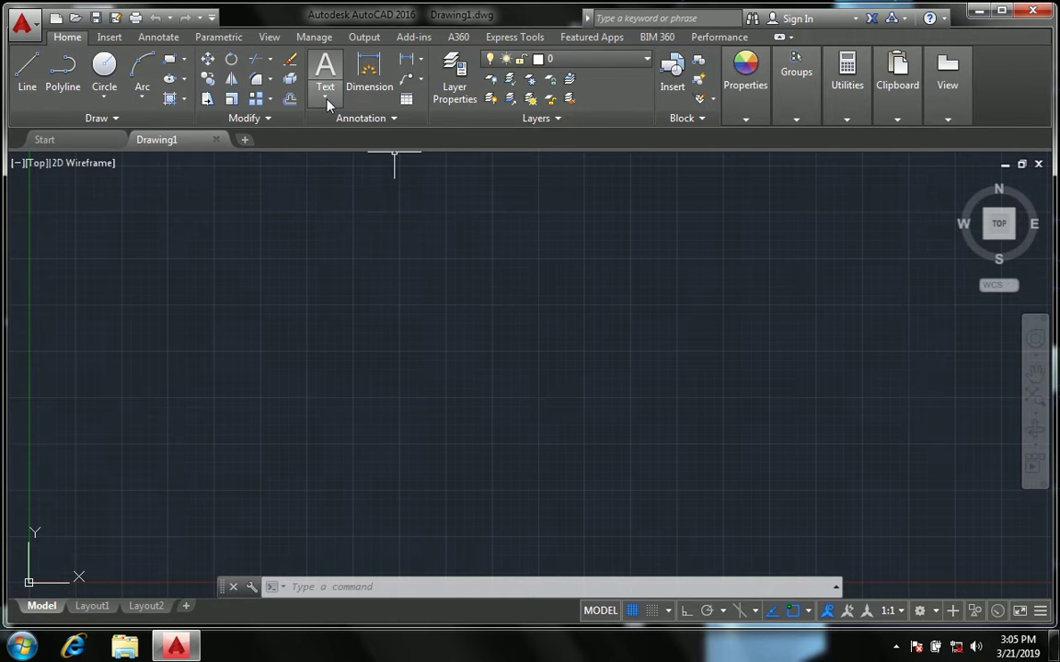
- Expand the Annotation Text dropdown to show the Multiline Text and Single Line options
{"action": "left_click", "coordinate": [270, 84]}
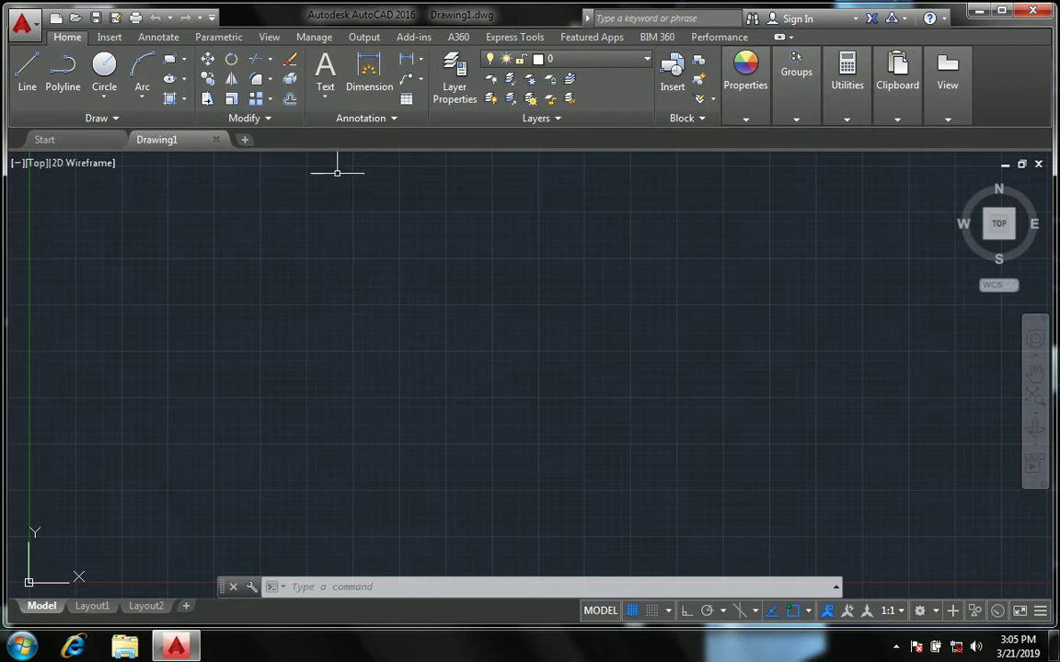
{"action": "left_click", "coordinate": [333, 104]}
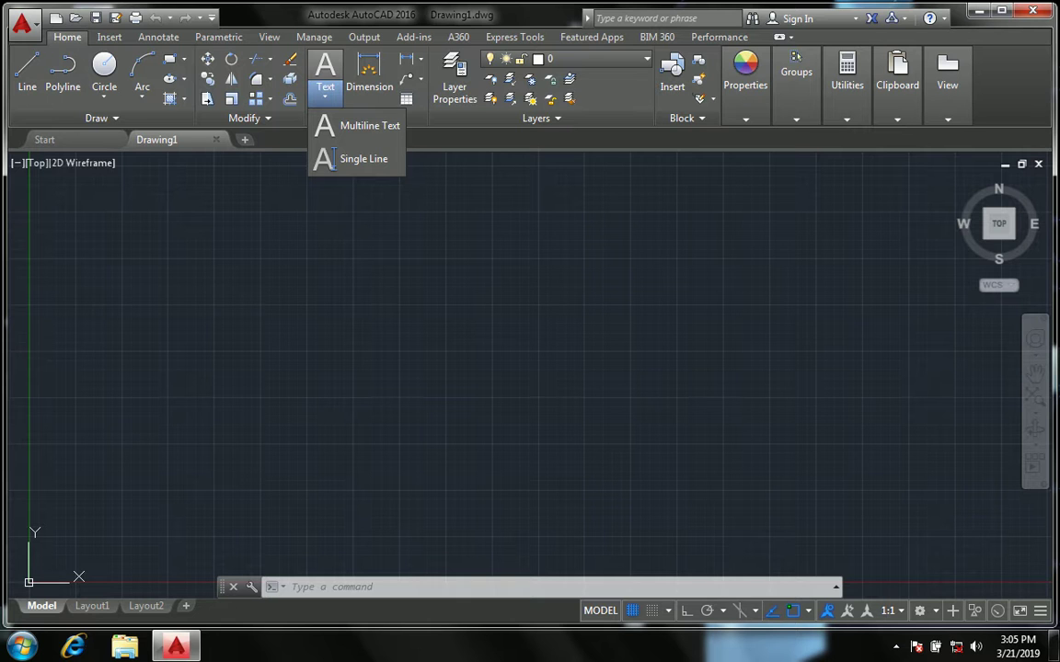
{"action": "left_click", "coordinate": [362, 396]}
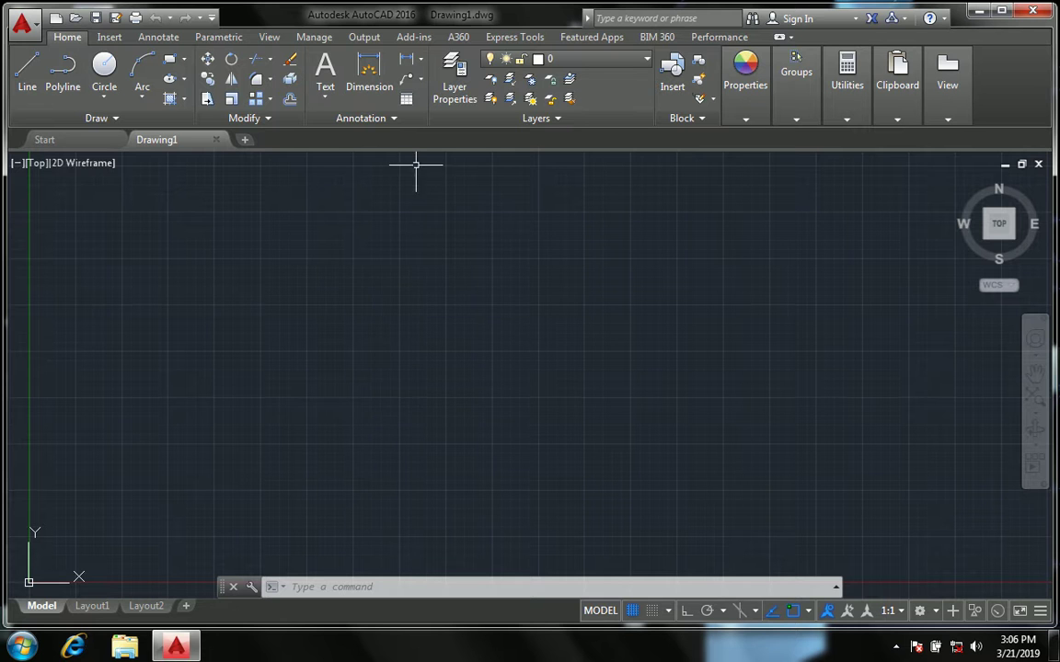
{"action": "scroll", "coordinate": [293, 279], "scroll_direction": "down", "scroll_amount": 1}
{"action": "scroll", "coordinate": [294, 285], "scroll_direction": "up", "scroll_amount": 1}
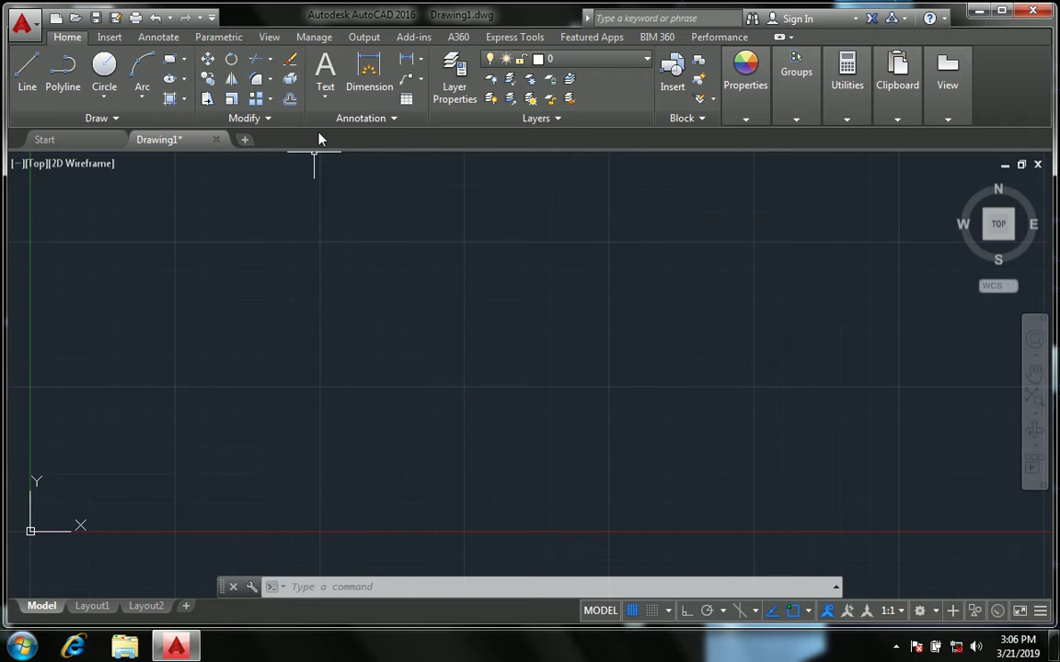
{"action": "left_click", "coordinate": [326, 95]}
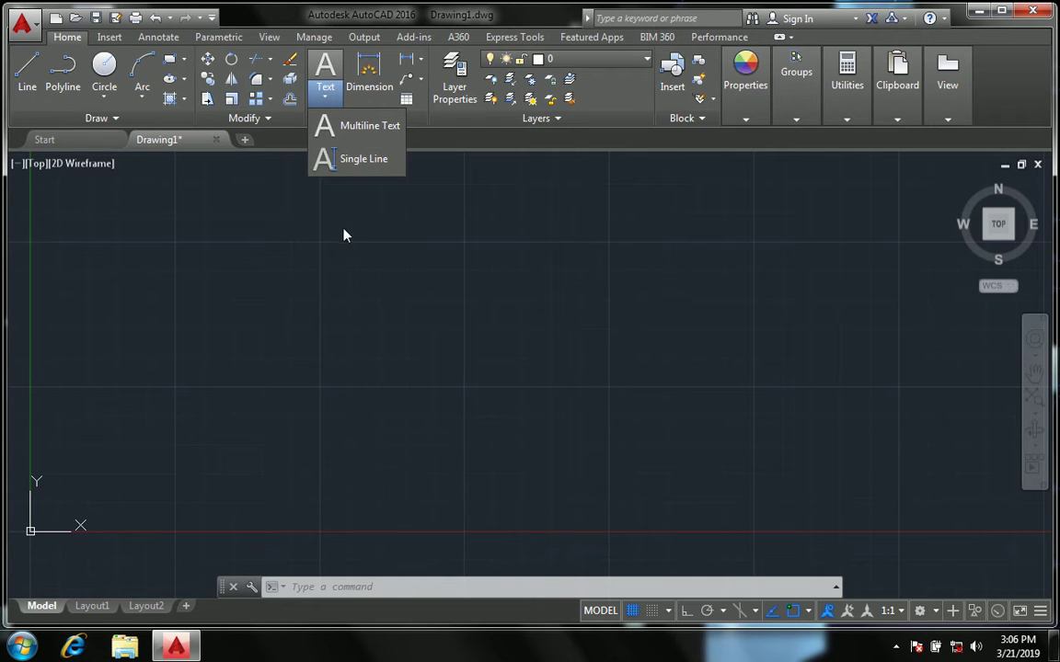
{"action": "left_click", "coordinate": [326, 95]}
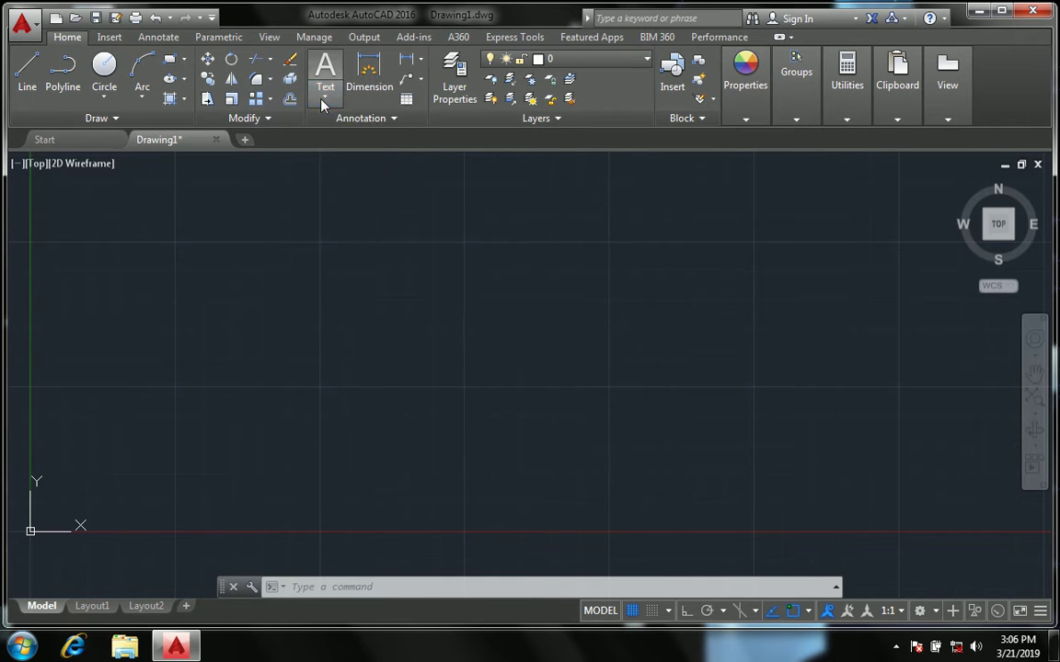
{"action": "left_click", "coordinate": [326, 94]}
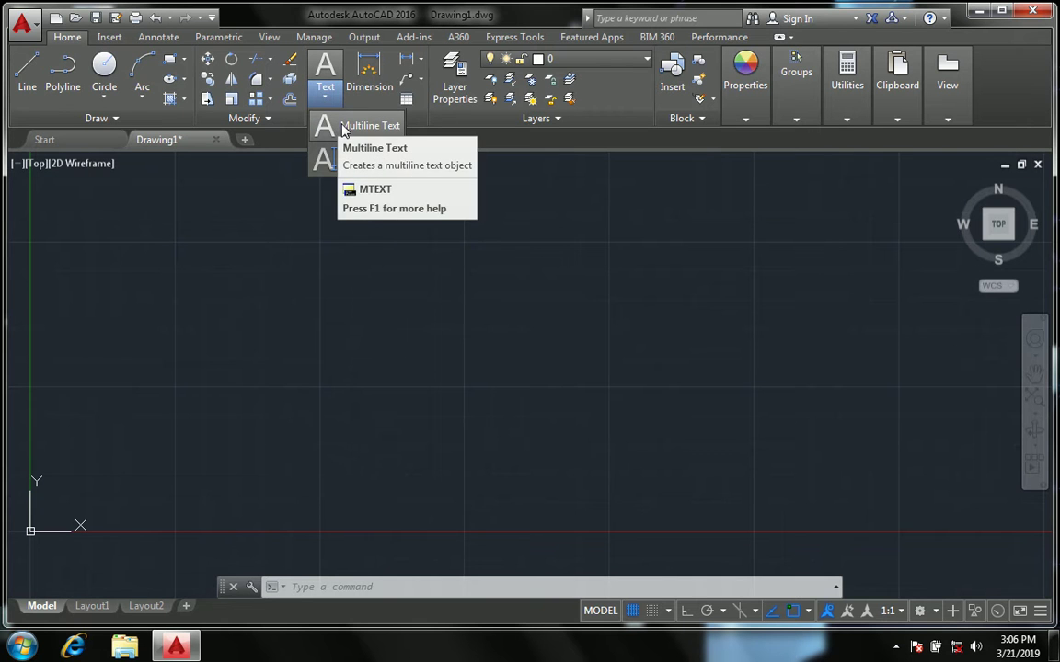
- Create a multiline text box in the upper-left area containing 'Bedroom'
{"action": "left_click", "coordinate": [343, 128]}
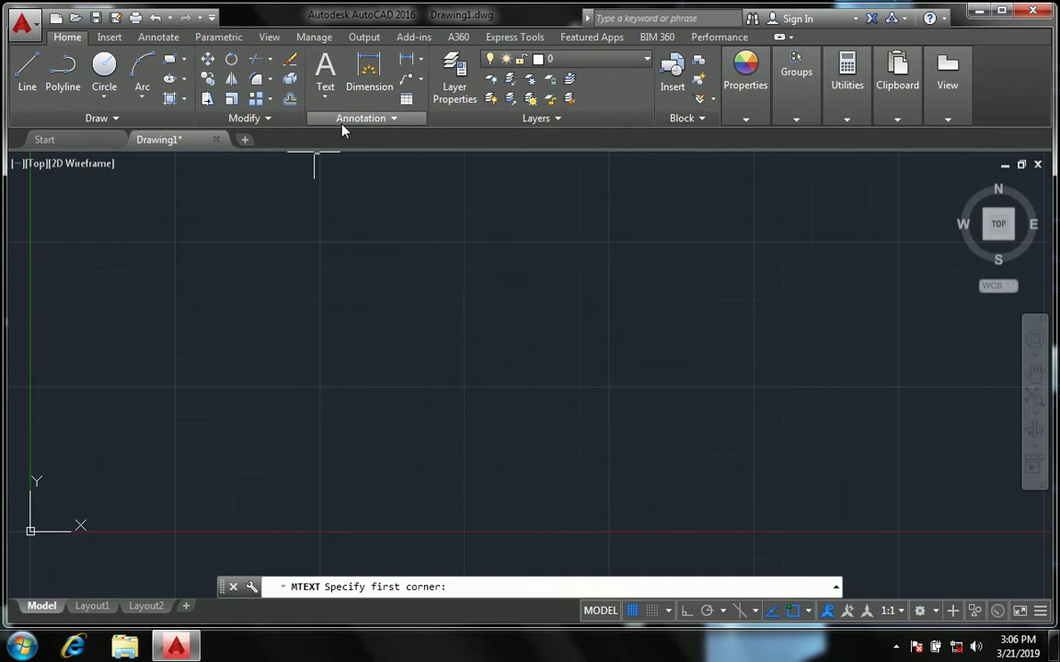
{"action": "left_click", "coordinate": [324, 242]}
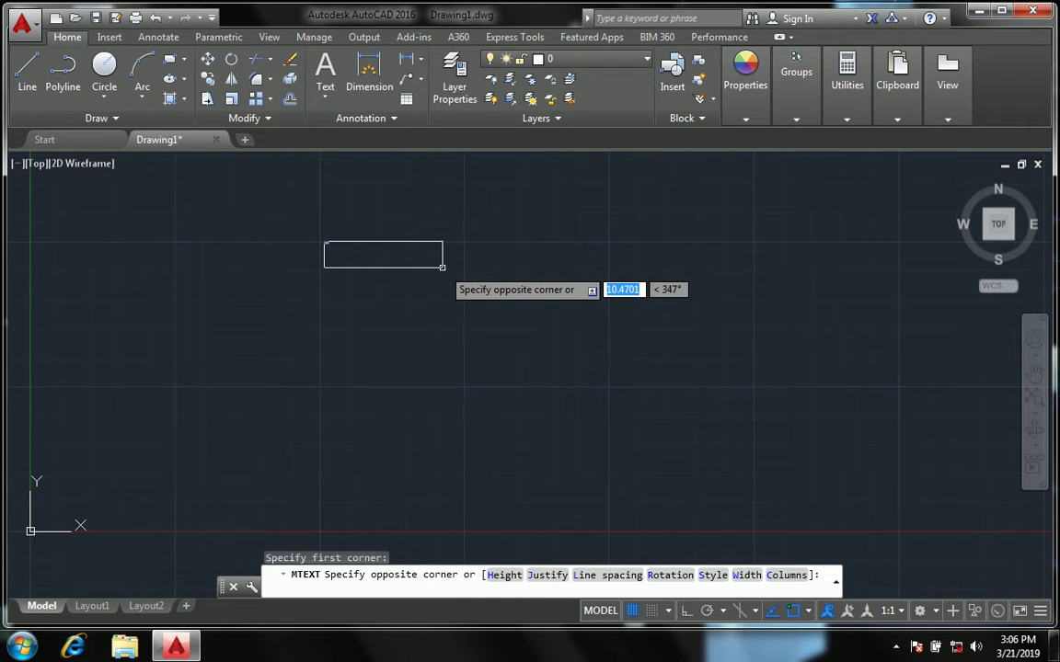
{"action": "left_click", "coordinate": [443, 268]}
{"action": "type", "text": "Bedroom"}
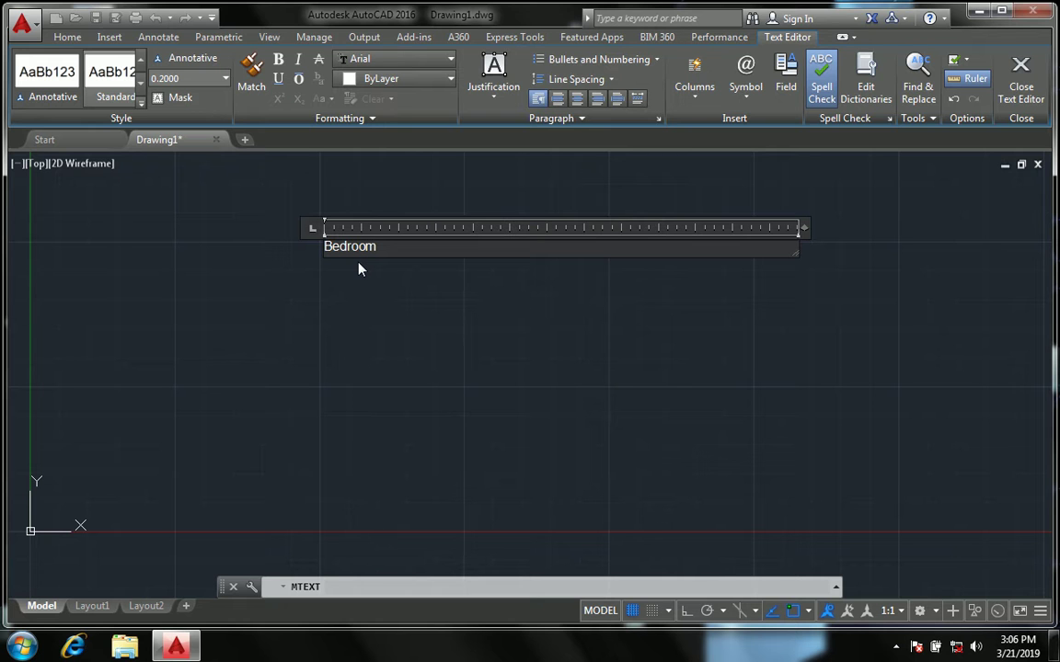
{"action": "left_click", "coordinate": [358, 264]}
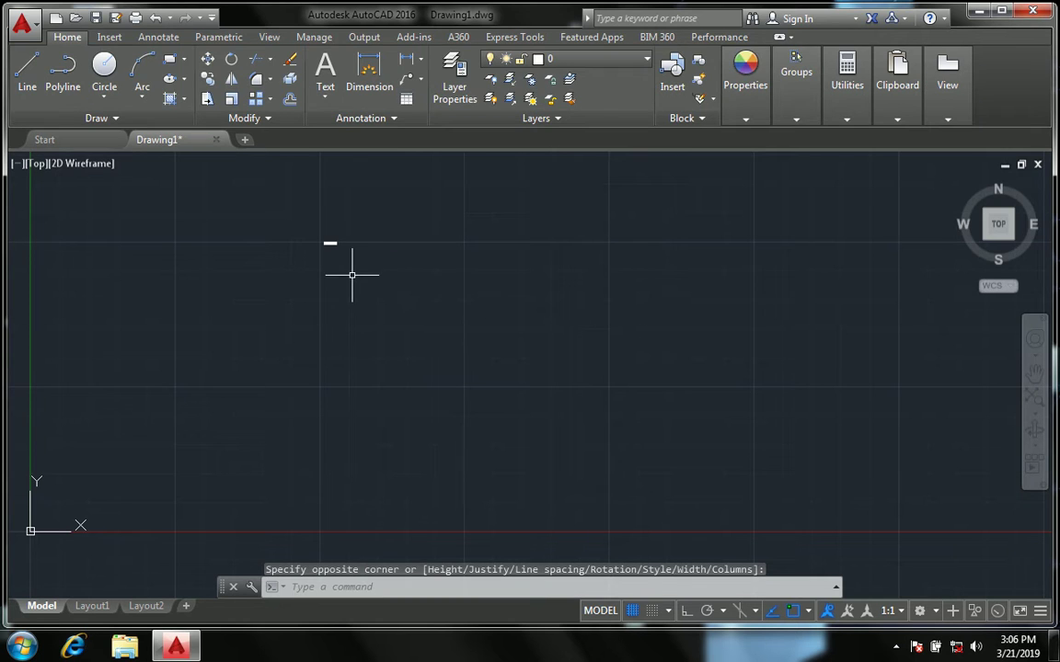
- Zoom in and reopen the Bedroom multiline text in the in-place Text Editor
{"action": "scroll", "coordinate": [324, 243], "scroll_direction": "up", "scroll_amount": 2}
{"action": "scroll", "coordinate": [341, 217], "scroll_direction": "up", "scroll_amount": 2}
{"action": "scroll", "coordinate": [336, 226], "scroll_direction": "up", "scroll_amount": 1}
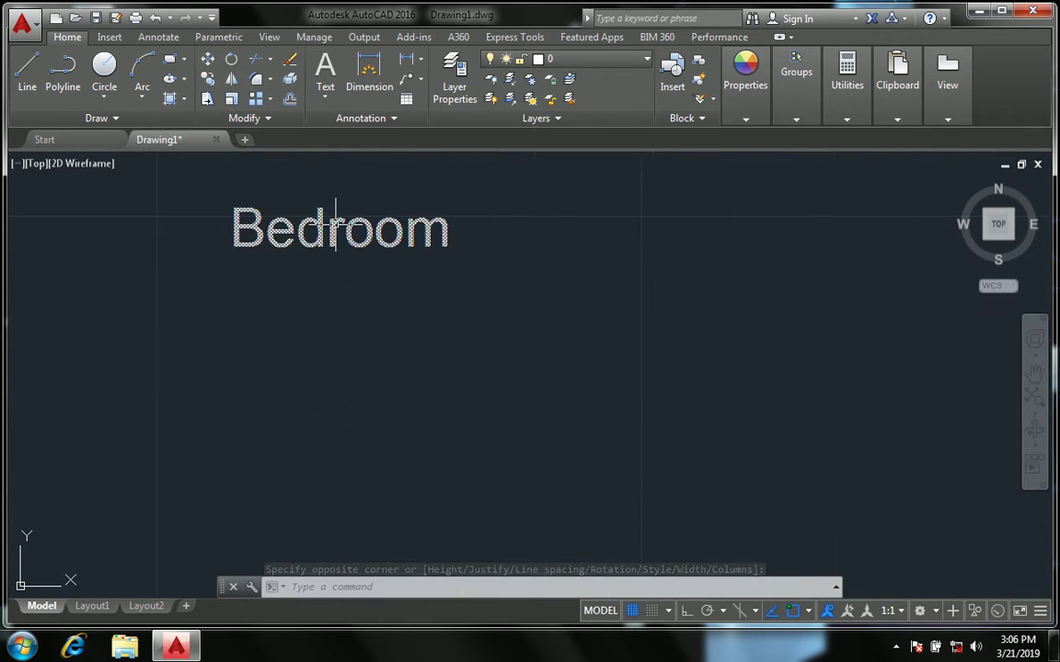
{"action": "scroll", "coordinate": [342, 261], "scroll_direction": "down", "scroll_amount": 2}
{"action": "scroll", "coordinate": [341, 239], "scroll_direction": "up", "scroll_amount": 4}
{"action": "scroll", "coordinate": [340, 240], "scroll_direction": "down", "scroll_amount": 4}
{"action": "scroll", "coordinate": [338, 240], "scroll_direction": "down", "scroll_amount": 2}
{"action": "scroll", "coordinate": [339, 241], "scroll_direction": "down", "scroll_amount": 2}
{"action": "scroll", "coordinate": [339, 241], "scroll_direction": "up", "scroll_amount": 5}
{"action": "scroll", "coordinate": [338, 237], "scroll_direction": "up", "scroll_amount": 4}
{"action": "scroll", "coordinate": [340, 236], "scroll_direction": "down", "scroll_amount": 2}
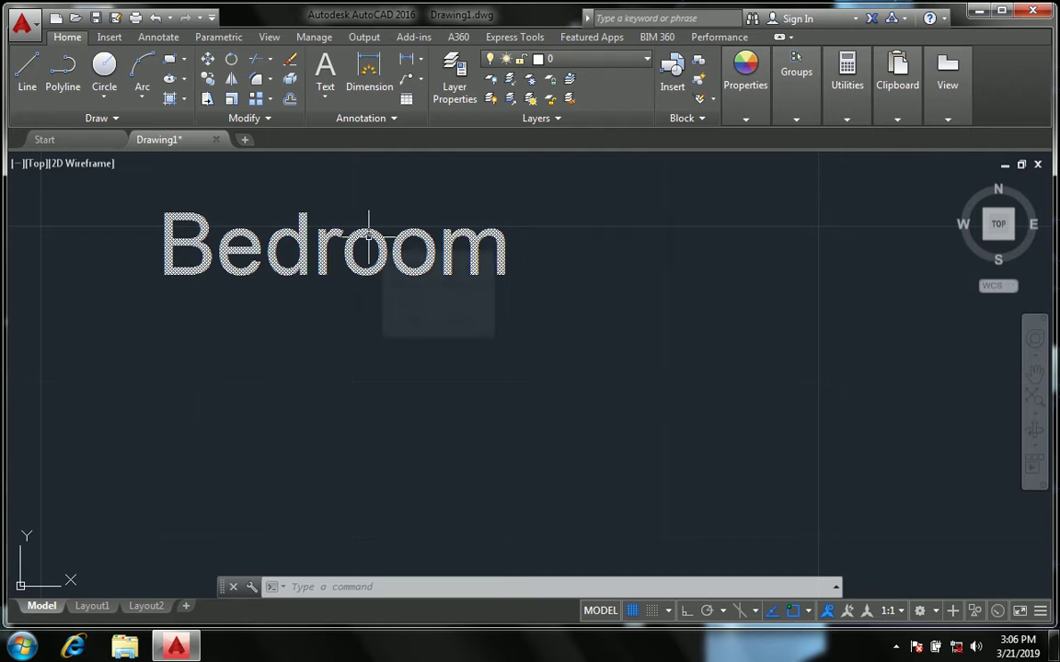
{"action": "double_click", "coordinate": [382, 237]}
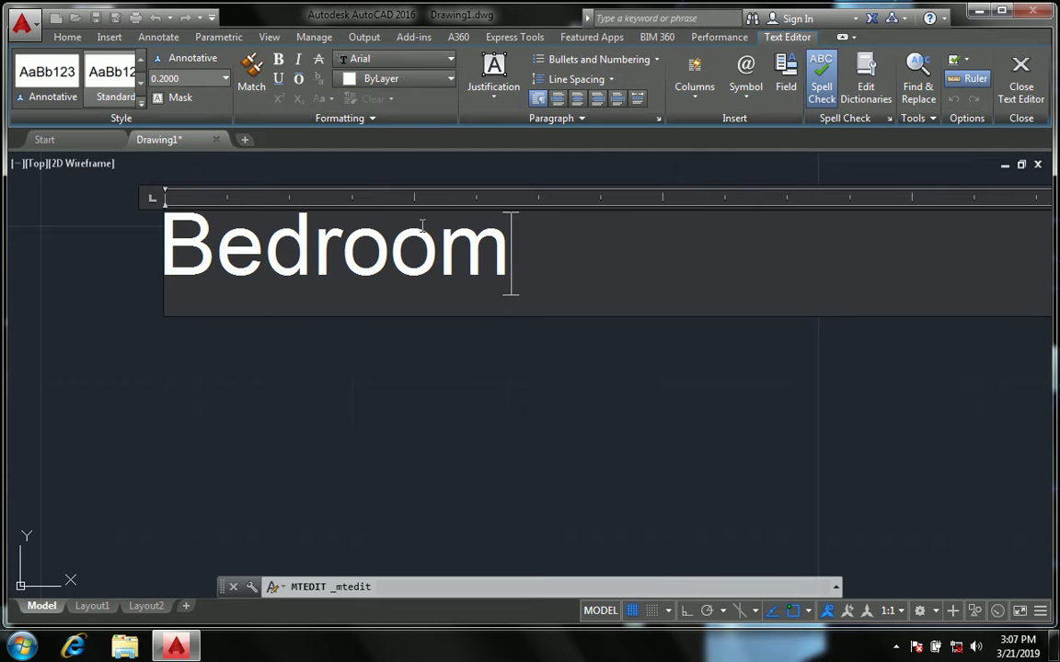
- Select Bedroom, try a new text height, revert it with Esc and close the editor
{"action": "left_click_drag", "start_coordinate": [510, 254], "coordinate": [237, 254]}
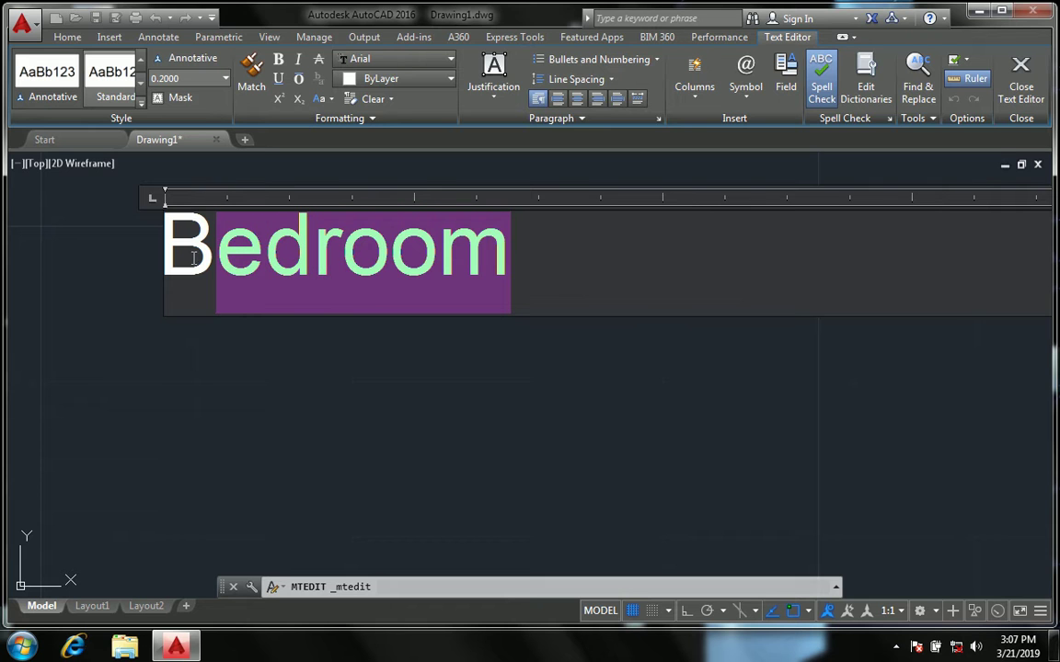
{"action": "left_click_drag", "start_coordinate": [194, 258], "coordinate": [177, 268]}
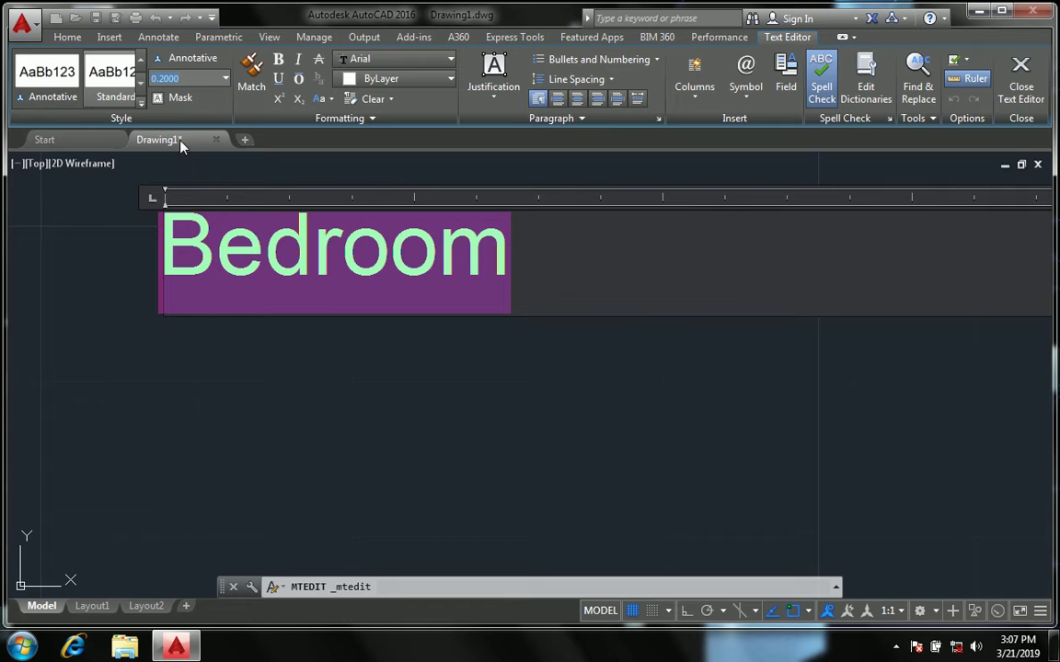
{"action": "type", "text": "2"}
{"action": "key", "text": "Escape"}
{"action": "type", "text": "1"}
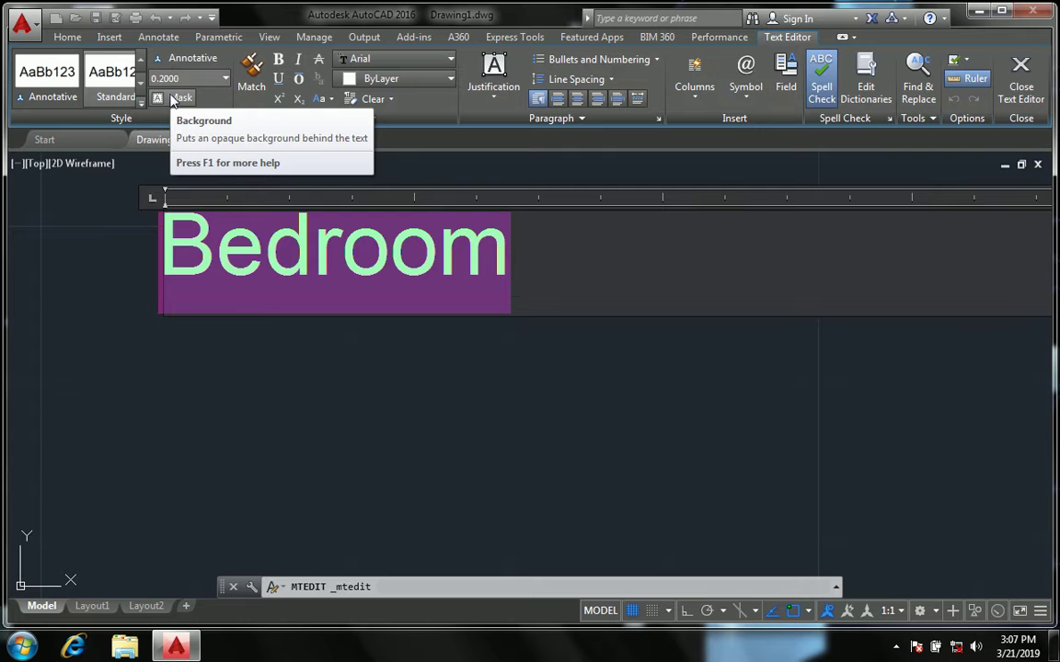
{"action": "left_click", "coordinate": [241, 335]}
{"action": "scroll", "coordinate": [288, 276], "scroll_direction": "down", "scroll_amount": 4}
{"action": "scroll", "coordinate": [299, 274], "scroll_direction": "up", "scroll_amount": 2}
{"action": "scroll", "coordinate": [309, 271], "scroll_direction": "up", "scroll_amount": 2}
- Reopen Bedroom, check the height list keeping 0.2000, and close the editor
{"action": "double_click", "coordinate": [313, 267]}
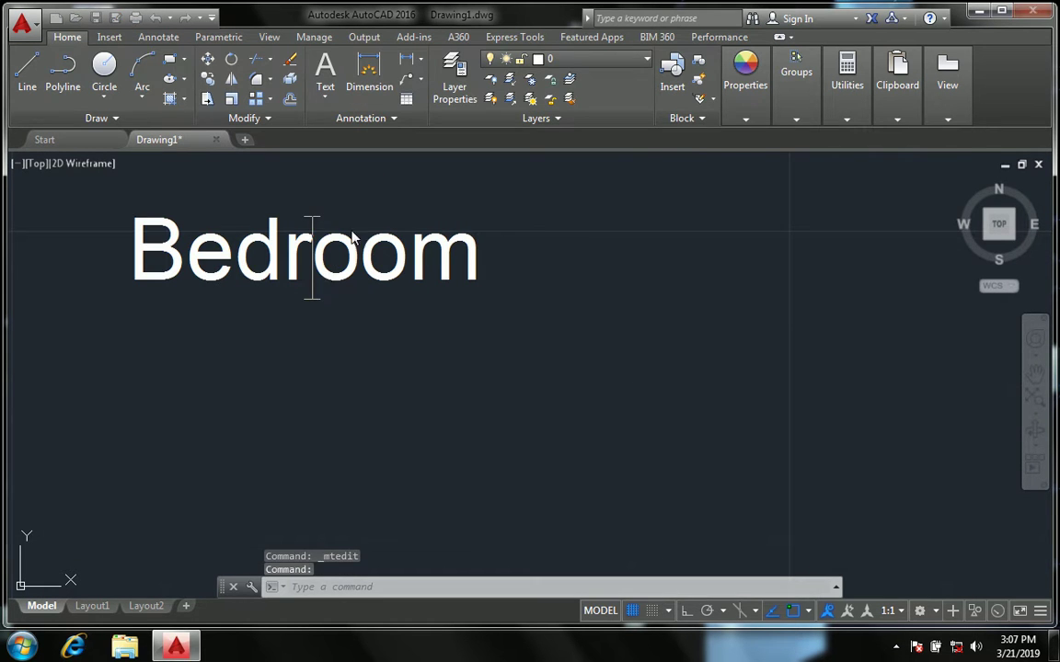
{"action": "mouse_move", "coordinate": [485, 252]}
{"action": "left_mouse_down"}
{"action": "mouse_move", "coordinate": [274, 248]}
{"action": "mouse_move", "coordinate": [142, 176]}
{"action": "left_mouse_up"}
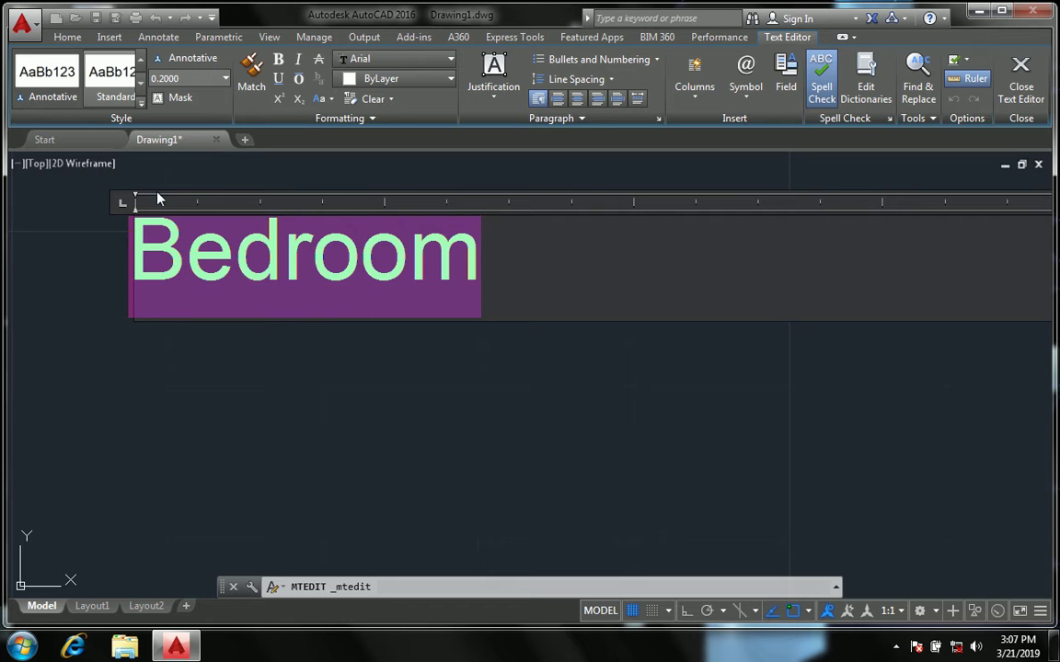
{"action": "left_click", "coordinate": [226, 80]}
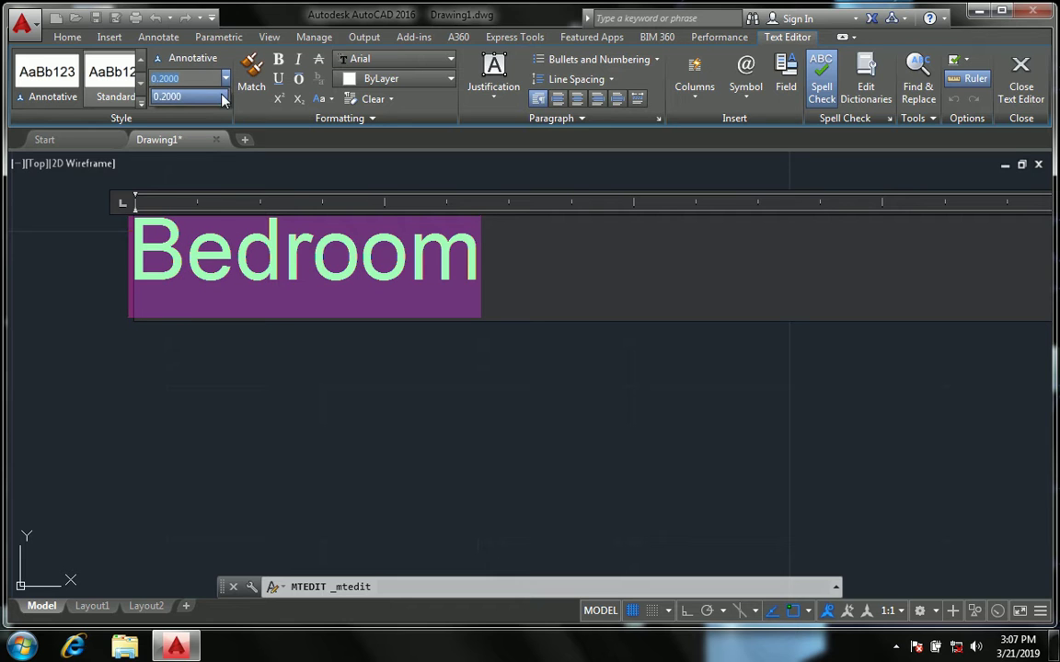
{"action": "left_click", "coordinate": [237, 162]}
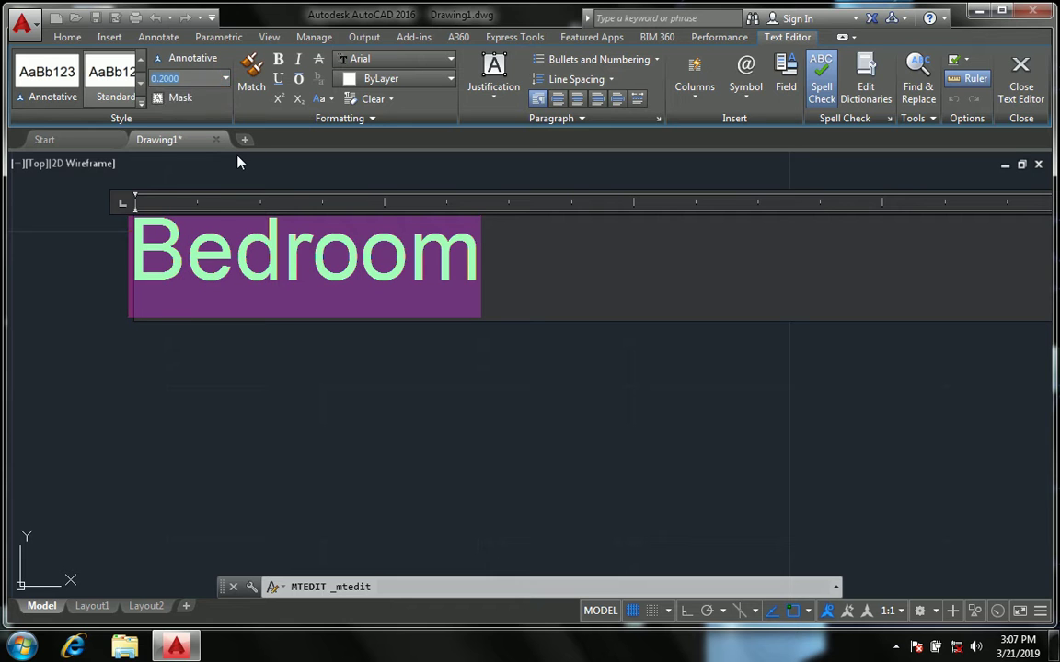
{"action": "left_click", "coordinate": [318, 320]}
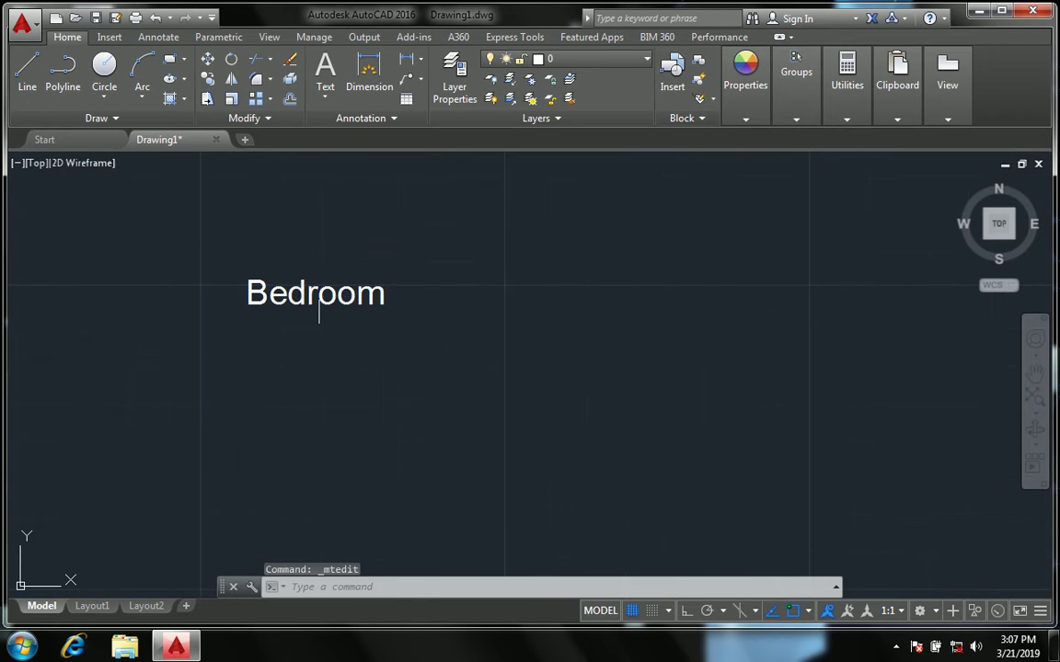
- Set drawing units to Engineering with 0'-0.00" length precision
{"action": "scroll", "coordinate": [320, 248], "scroll_direction": "up", "scroll_amount": 4}
{"action": "type", "text": "un"}
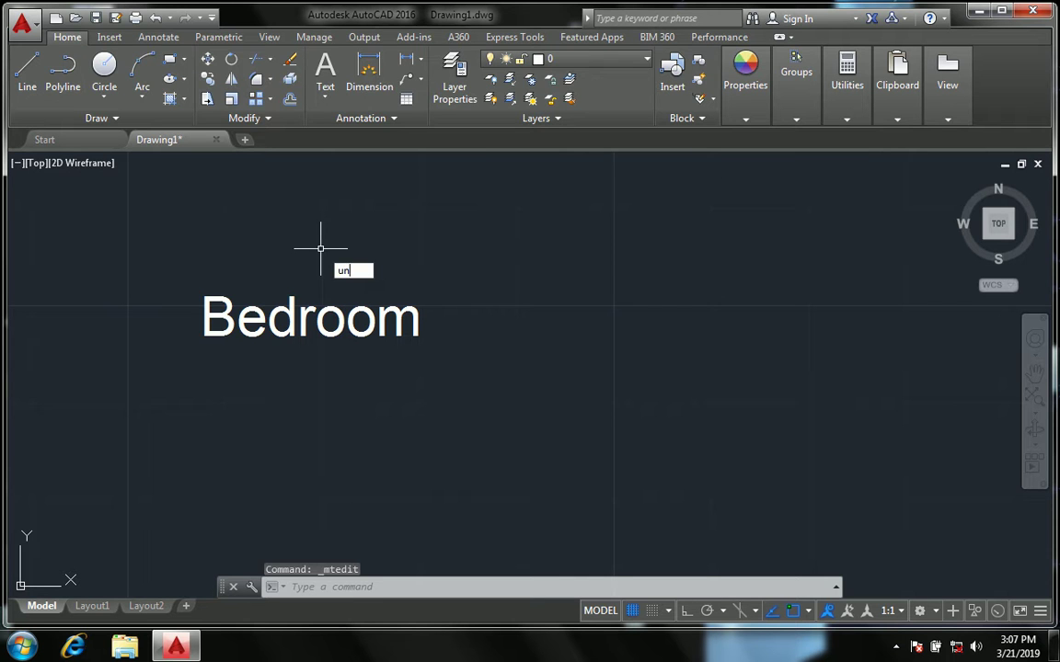
{"action": "key", "text": "Return"}
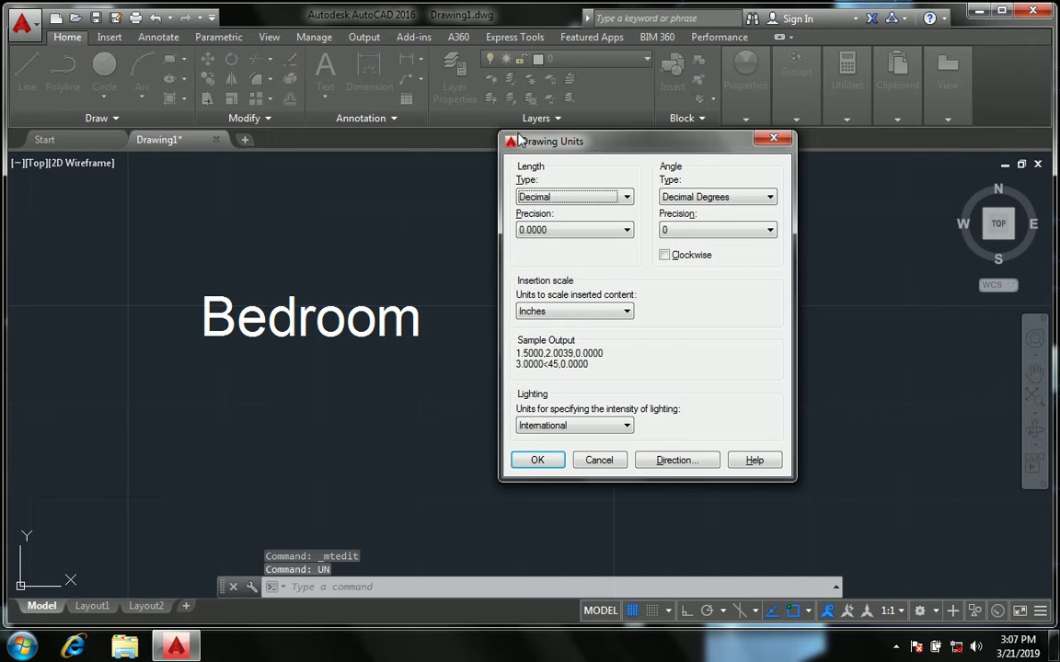
{"action": "left_click", "coordinate": [626, 199]}
{"action": "left_click", "coordinate": [605, 234]}
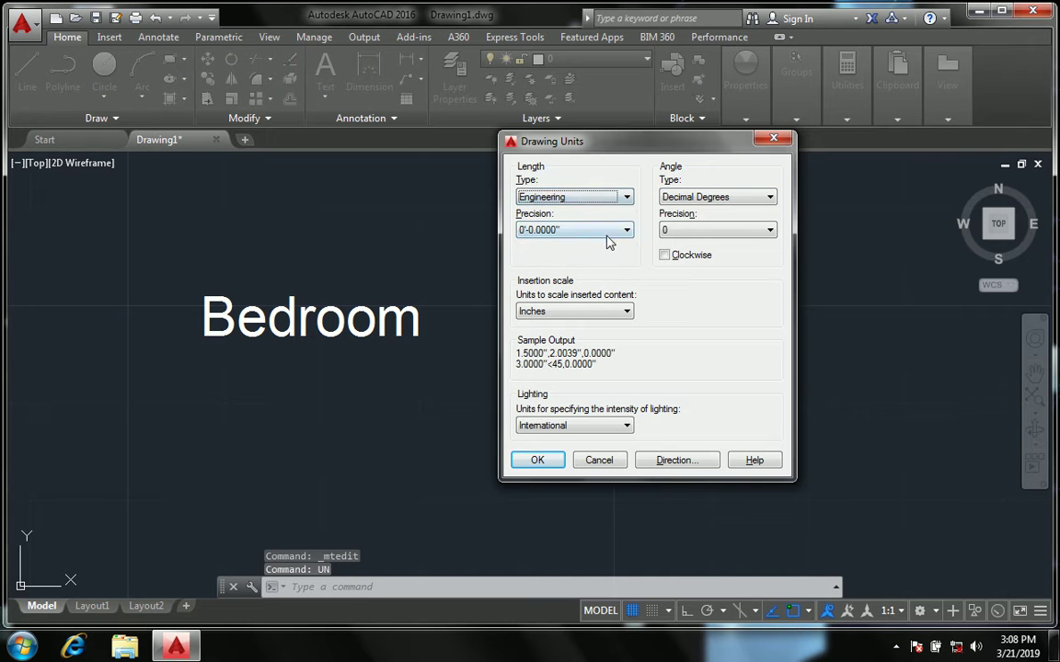
{"action": "left_click", "coordinate": [627, 230]}
{"action": "left_click", "coordinate": [589, 269]}
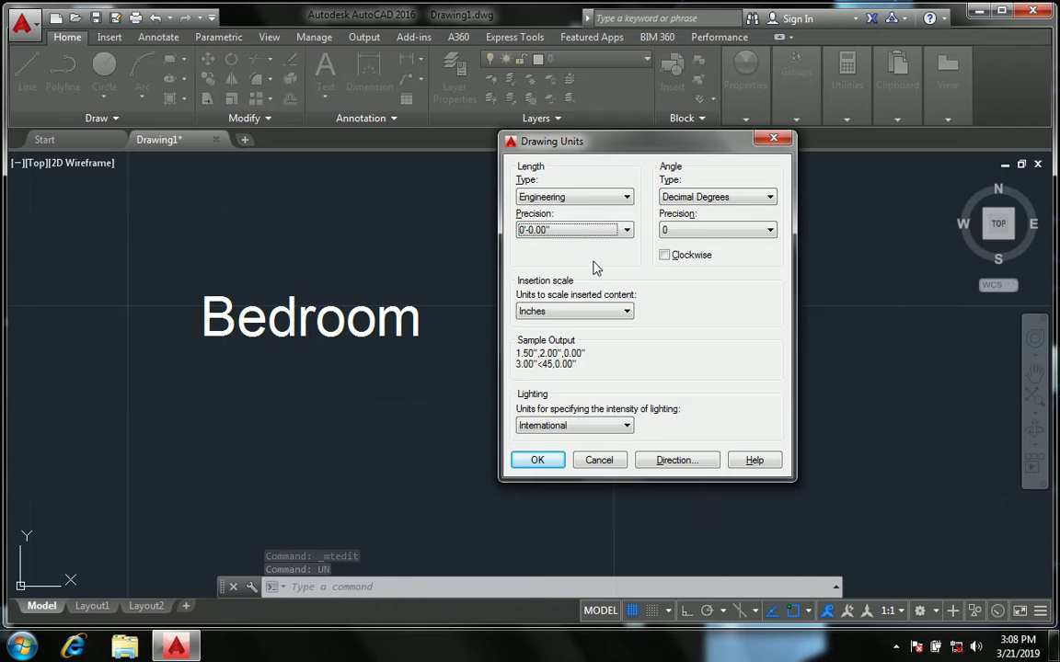
{"action": "left_click", "coordinate": [537, 460]}
- Give the Standard dimension style Engineering units with 0'-0.00" precision and close the manager
{"action": "type", "text": "d"}
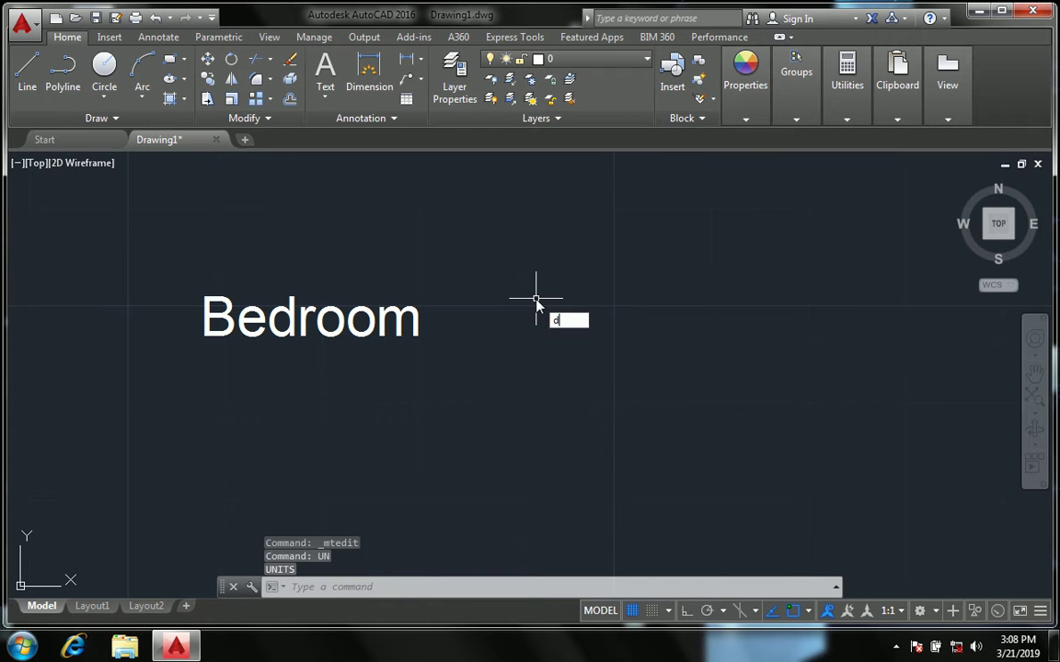
{"action": "key", "text": "Return"}
{"action": "left_click", "coordinate": [703, 286]}
{"action": "left_click", "coordinate": [521, 178]}
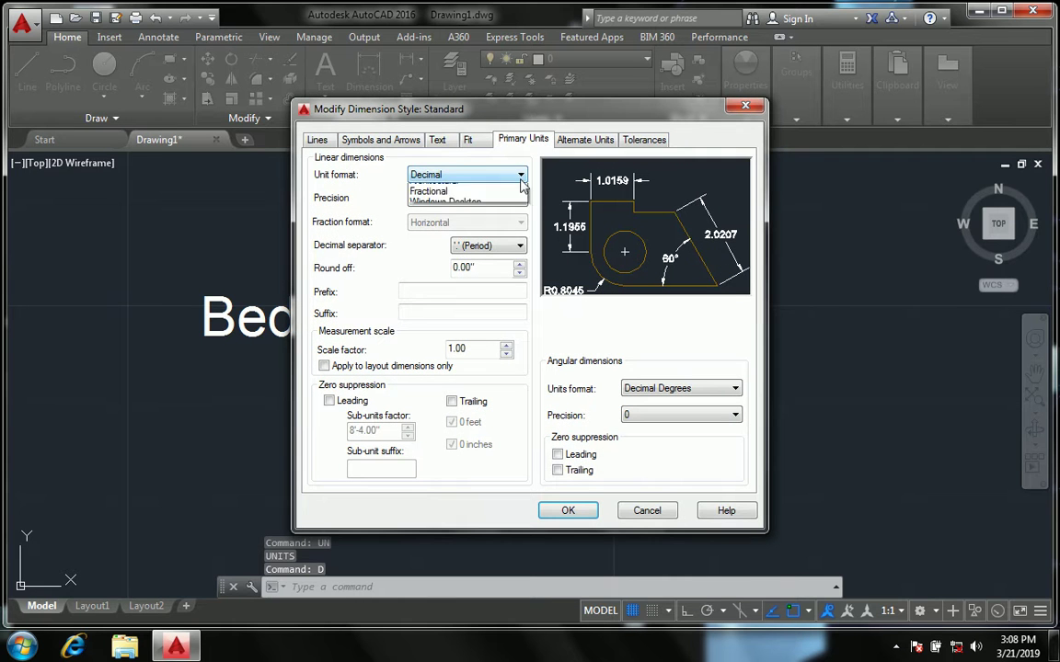
{"action": "left_click", "coordinate": [515, 207]}
{"action": "left_click", "coordinate": [515, 207]}
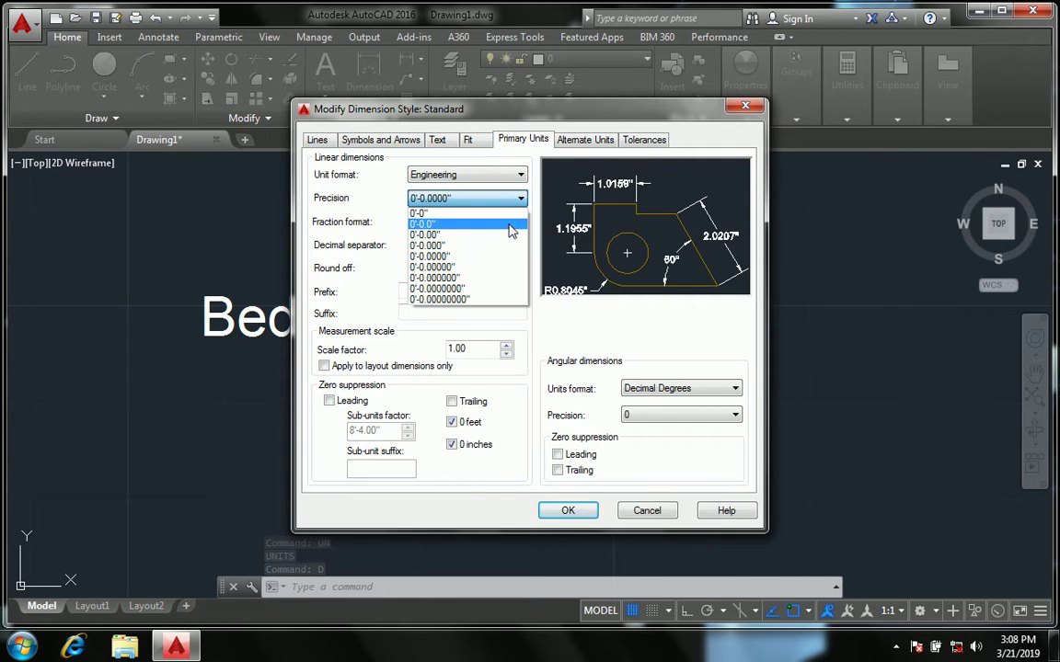
{"action": "left_click", "coordinate": [487, 235]}
{"action": "left_click", "coordinate": [565, 512]}
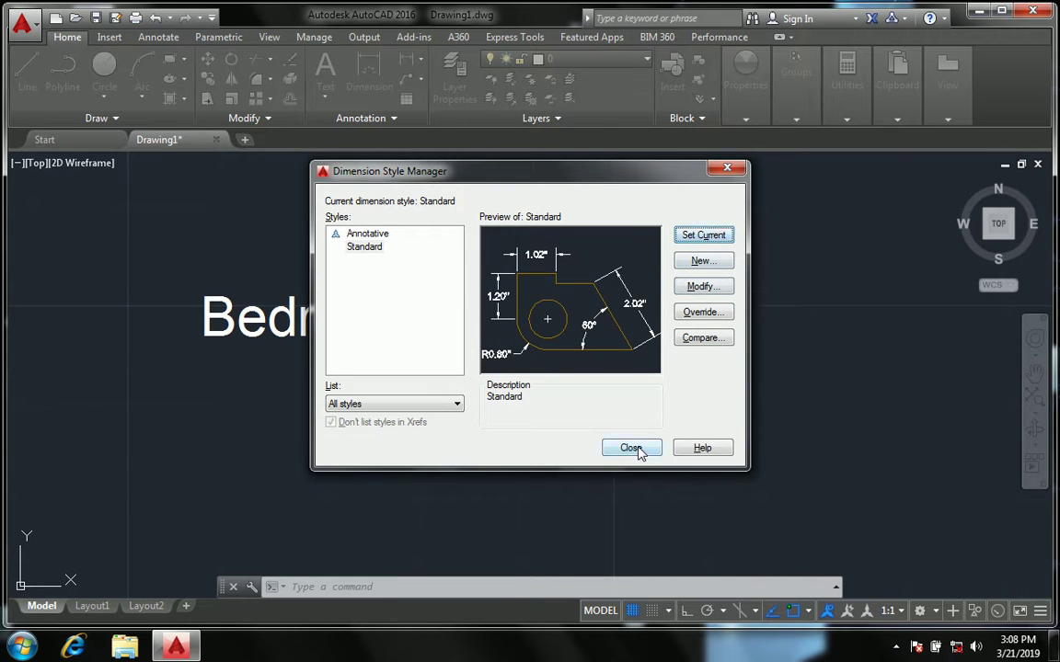
{"action": "left_click", "coordinate": [631, 448]}
{"action": "scroll", "coordinate": [255, 319], "scroll_direction": "up", "scroll_amount": 2}
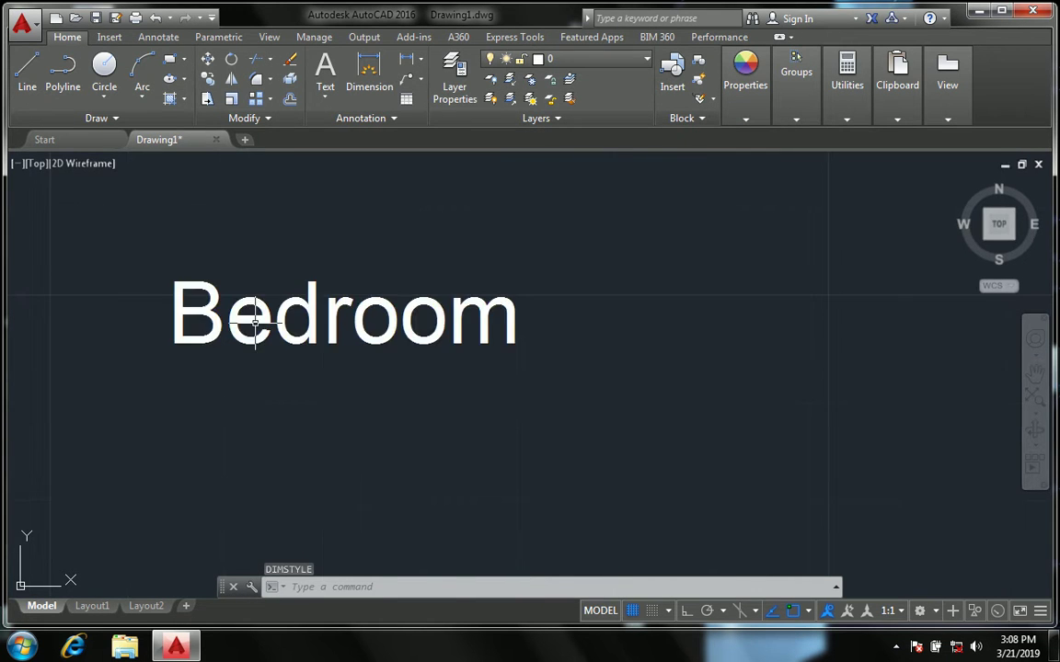
- Set the Bedroom text height to 1' and close the editor
{"action": "double_click", "coordinate": [308, 345]}
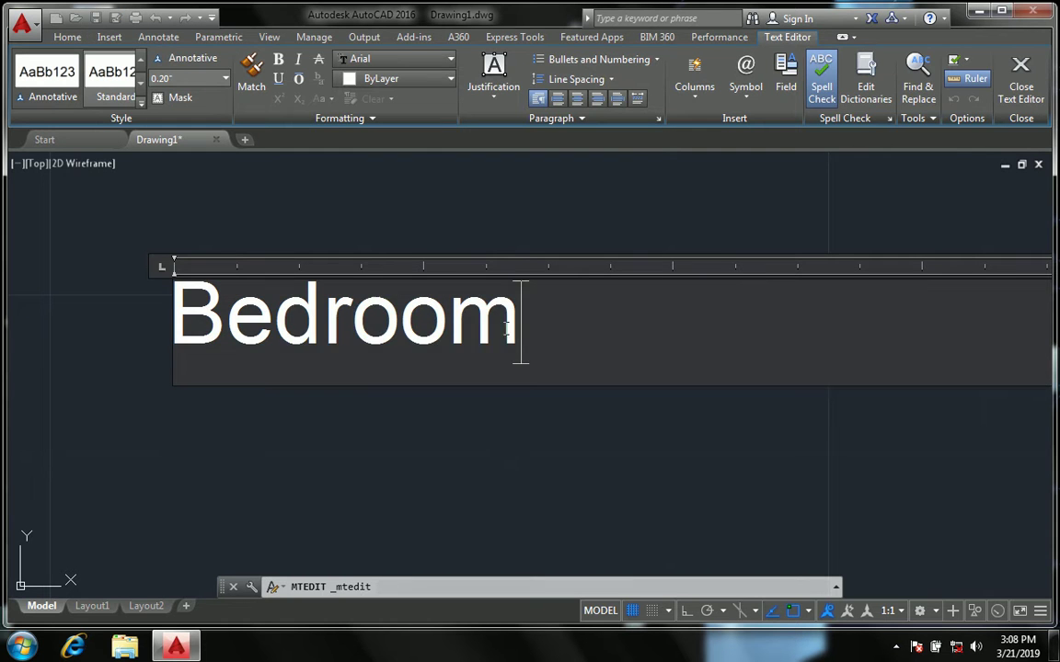
{"action": "left_click_drag", "start_coordinate": [521, 327], "coordinate": [193, 334]}
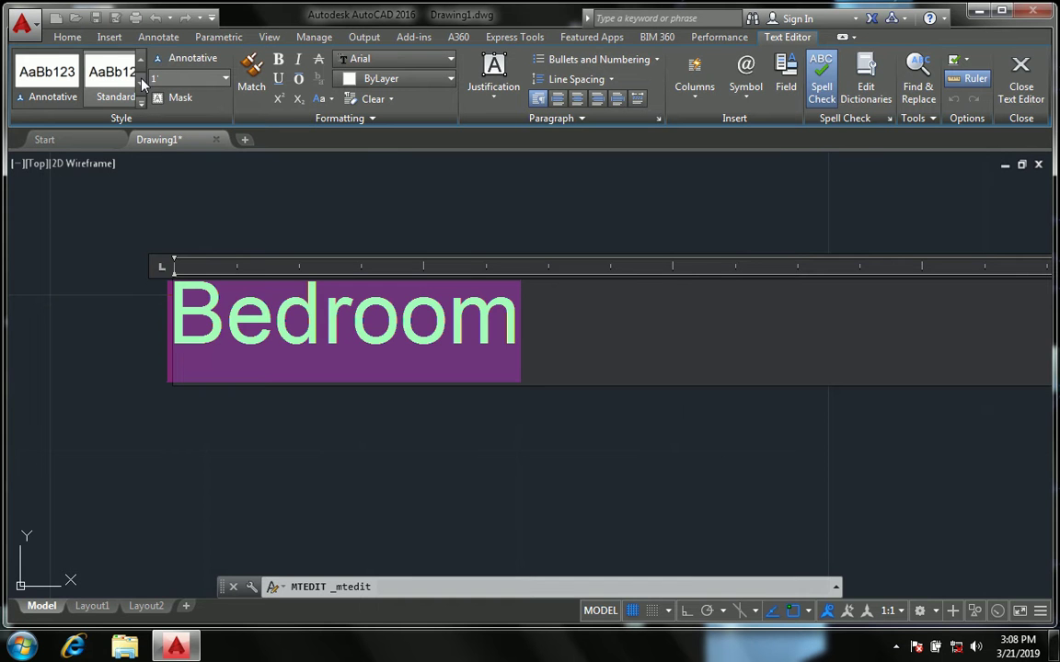
{"action": "key", "text": "Return"}
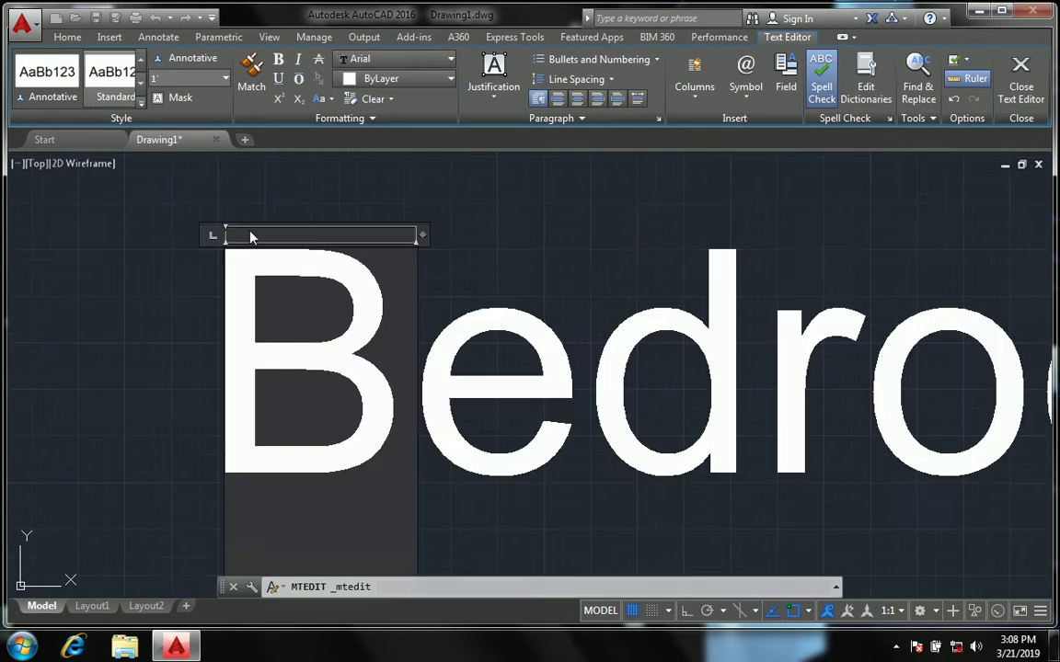
{"action": "scroll", "coordinate": [249, 238], "scroll_direction": "down", "scroll_amount": 5}
{"action": "left_click", "coordinate": [201, 289]}
{"action": "scroll", "coordinate": [200, 289], "scroll_direction": "up", "scroll_amount": 2}
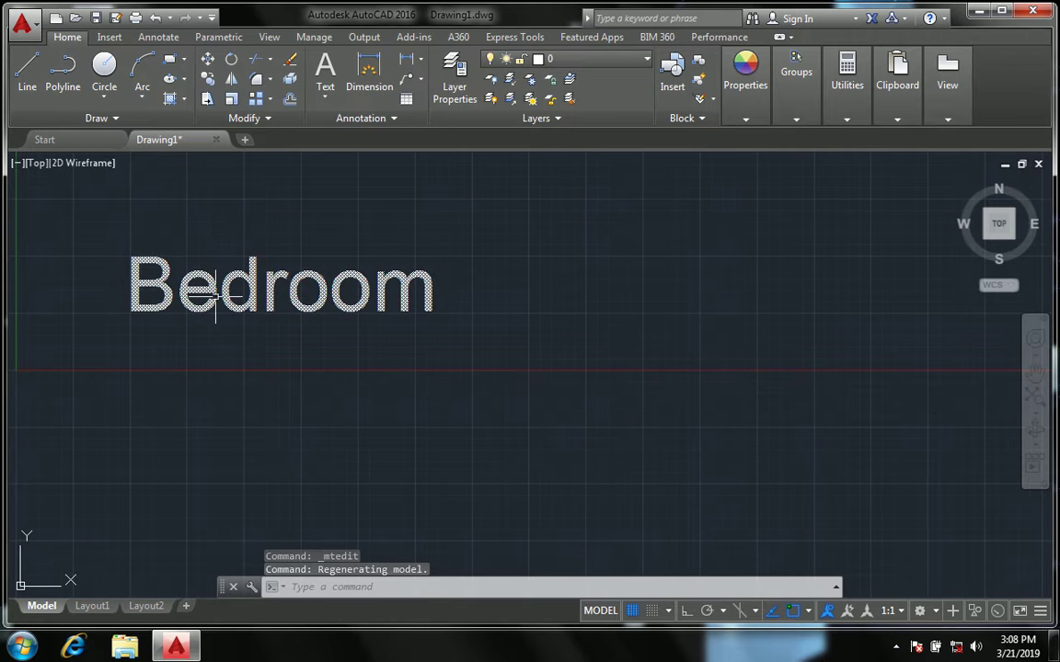
{"action": "scroll", "coordinate": [230, 299], "scroll_direction": "down", "scroll_amount": 2}
{"action": "scroll", "coordinate": [230, 294], "scroll_direction": "up", "scroll_amount": 2}
{"action": "scroll", "coordinate": [189, 285], "scroll_direction": "up", "scroll_amount": 2}
- Reopen the Bedroom text for editing and select its letters
{"action": "double_click", "coordinate": [212, 317]}
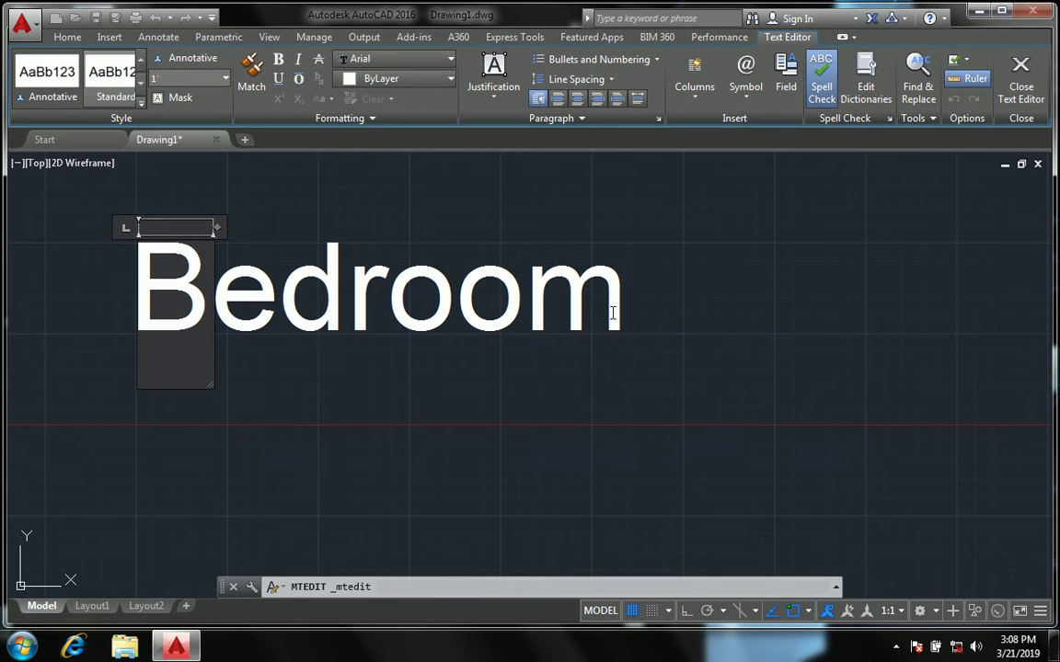
{"action": "left_click", "coordinate": [589, 314]}
{"action": "left_click", "coordinate": [616, 302]}
{"action": "left_click", "coordinate": [612, 304]}
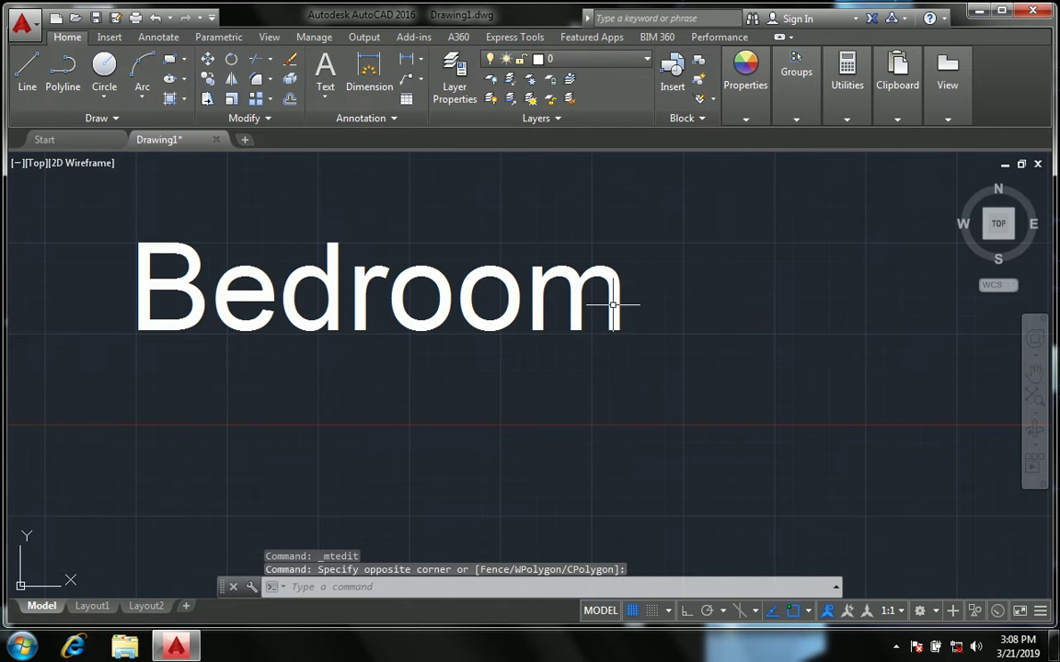
{"action": "double_click", "coordinate": [618, 287]}
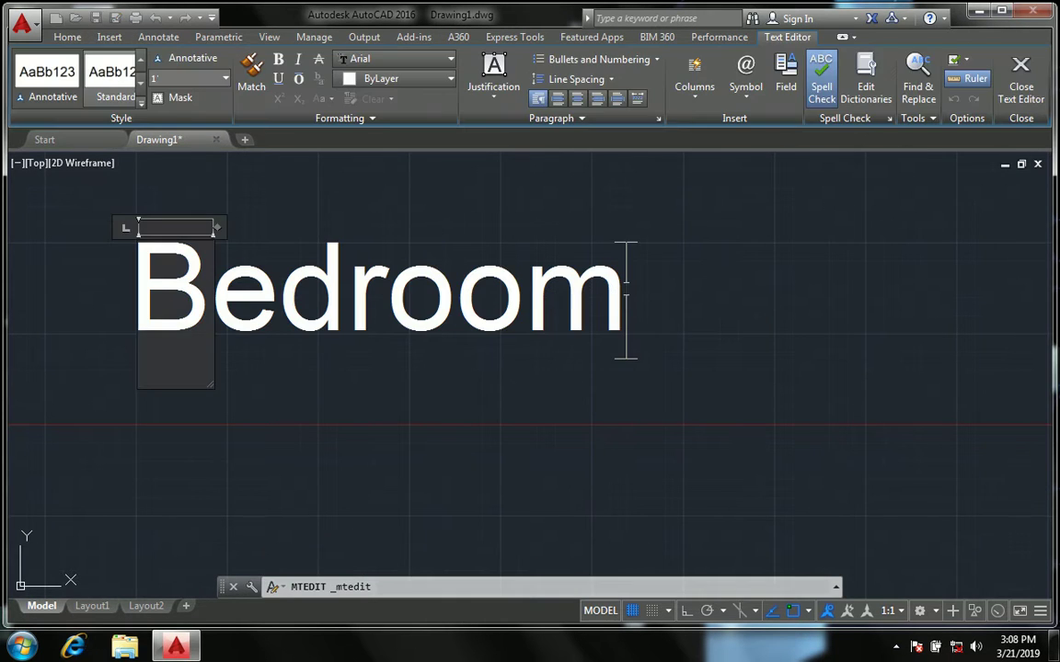
{"action": "left_click_drag", "start_coordinate": [625, 299], "coordinate": [189, 308]}
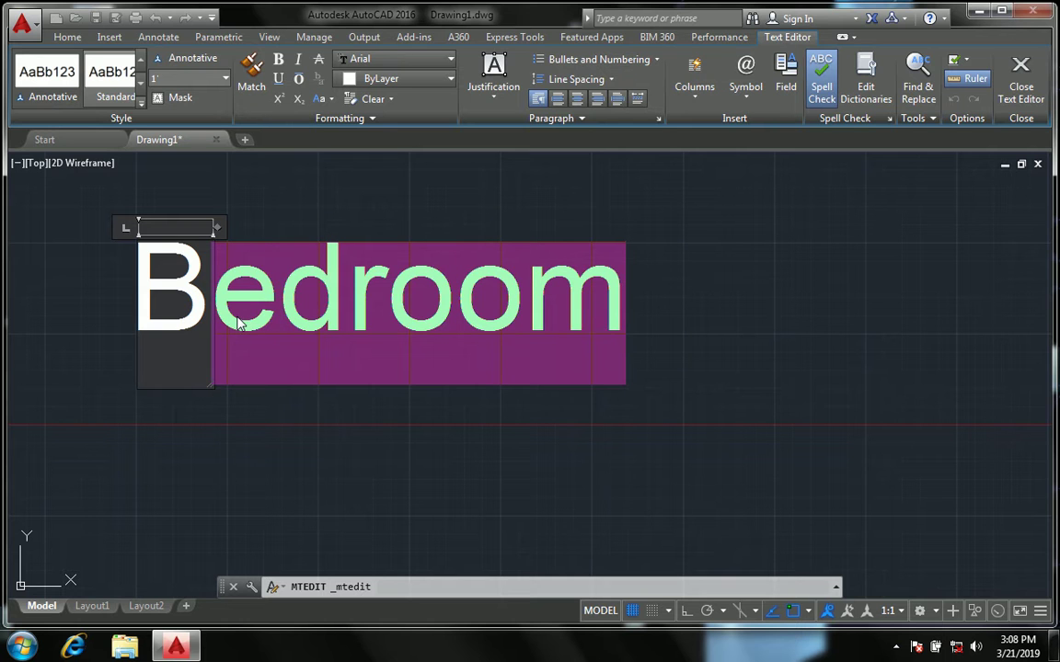
- Make Bedroom bold, italic, green BankGothic Md BT
{"action": "key", "text": "ctrl+a"}
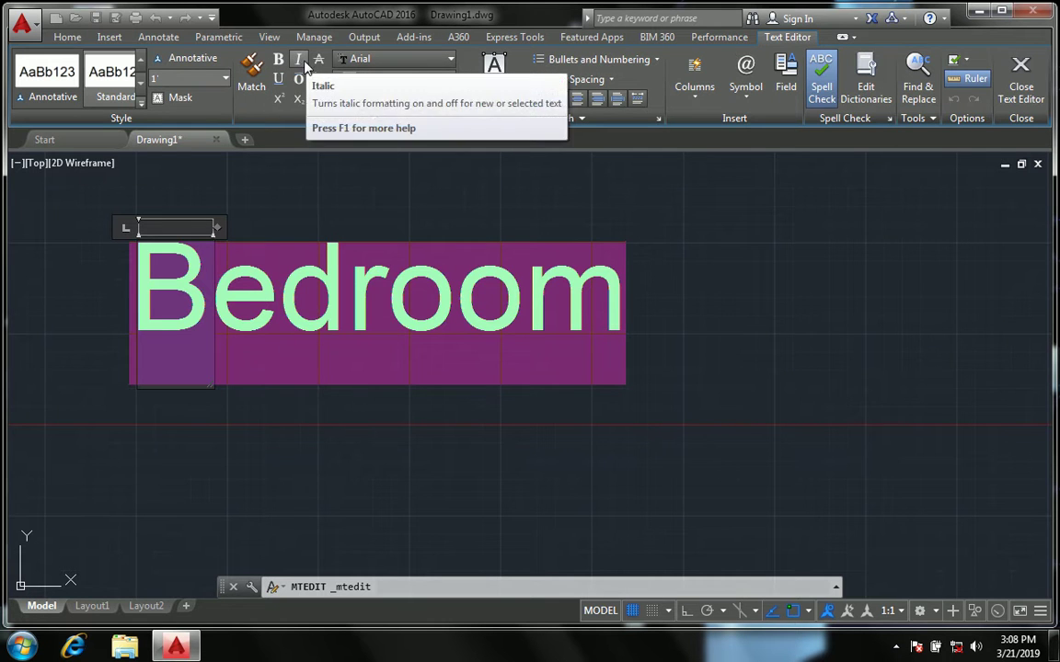
{"action": "left_click", "coordinate": [279, 60]}
{"action": "left_click", "coordinate": [297, 61]}
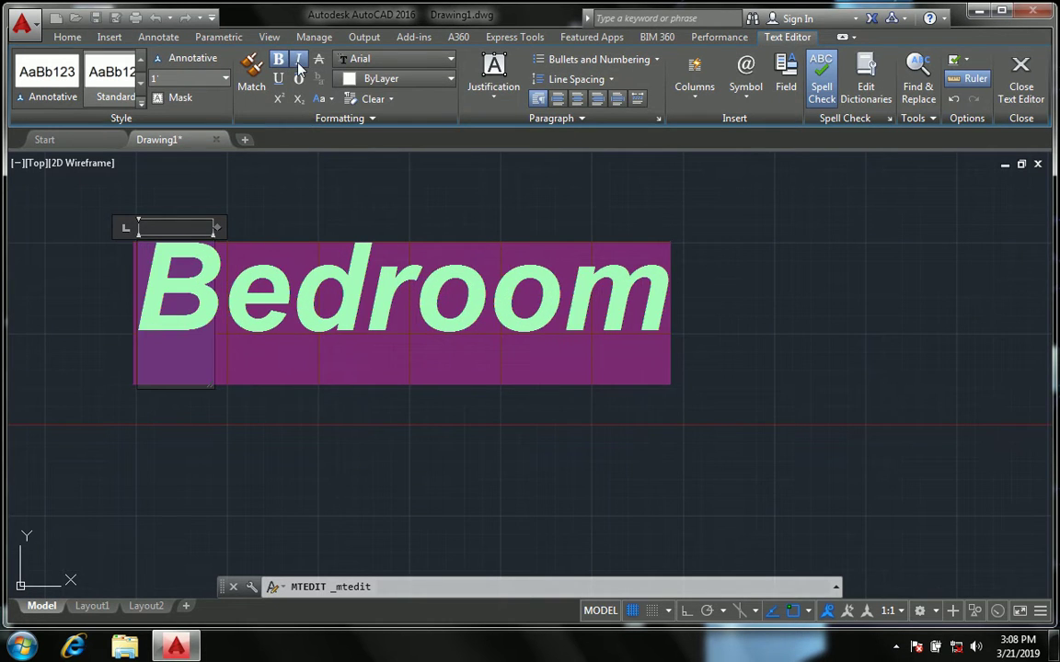
{"action": "left_click", "coordinate": [426, 61]}
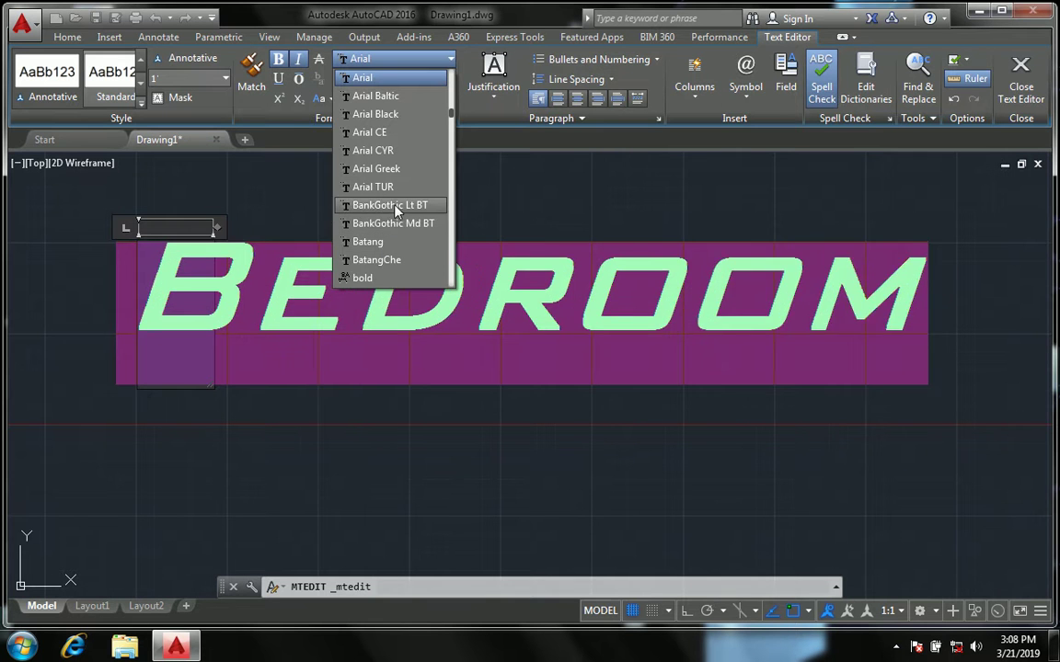
{"action": "left_click", "coordinate": [391, 223]}
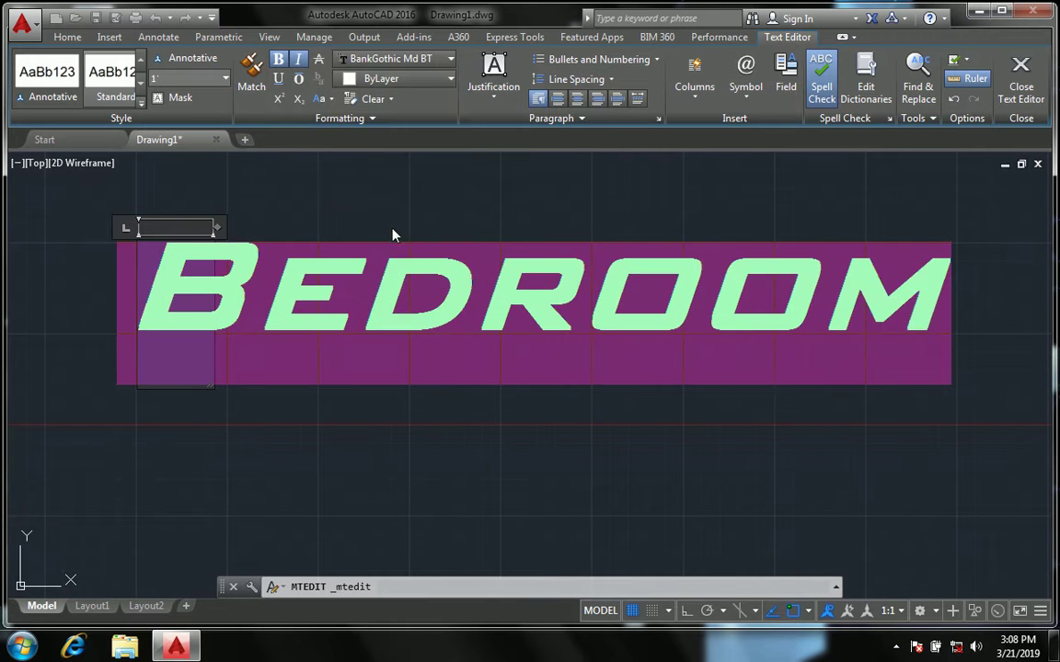
{"action": "left_click", "coordinate": [413, 84]}
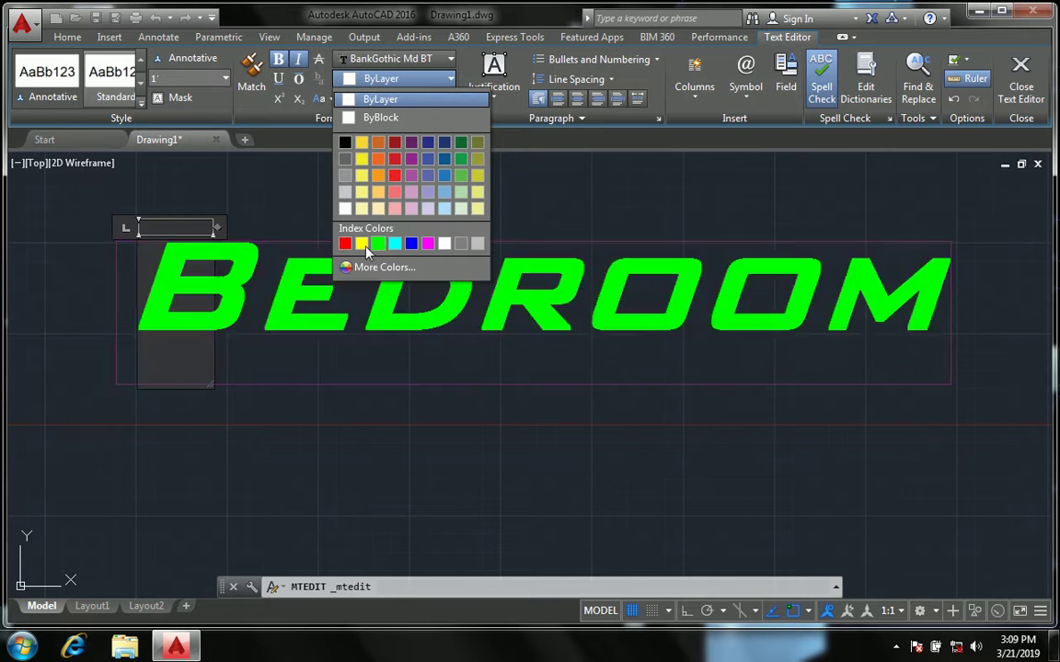
{"action": "left_click", "coordinate": [345, 243]}
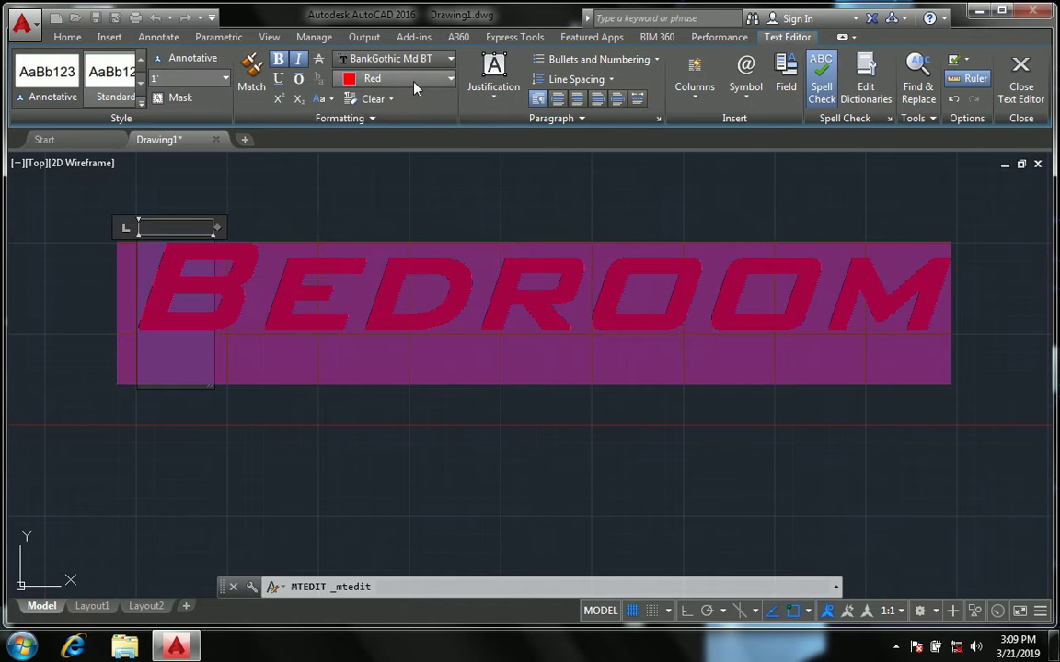
{"action": "left_click", "coordinate": [414, 83]}
{"action": "left_click", "coordinate": [378, 244]}
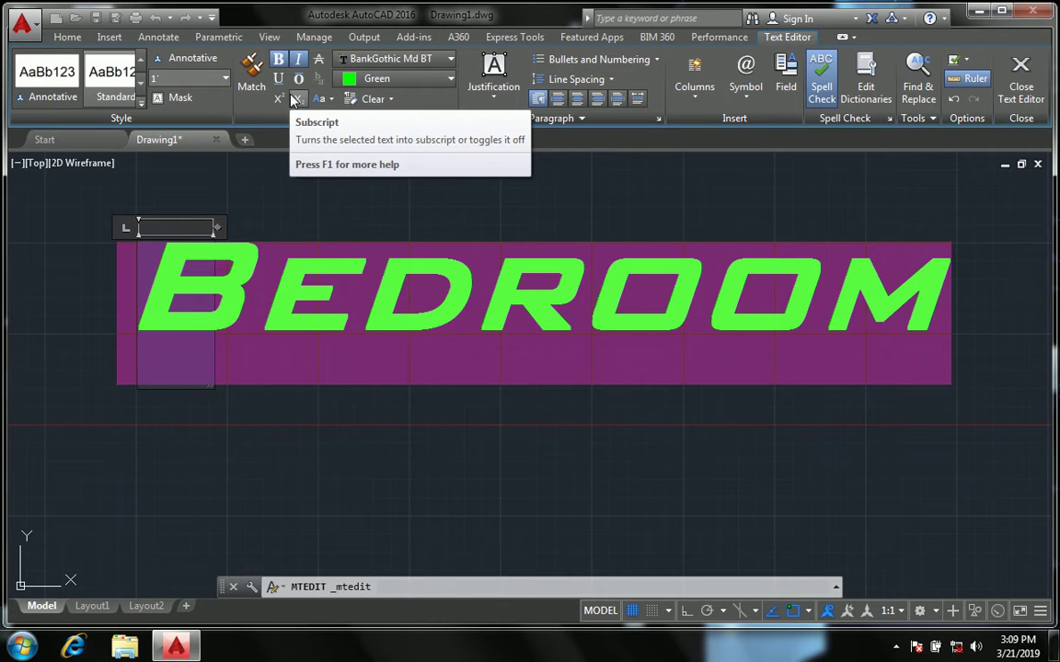
- Convert Bedroom to uppercase, centre-align it, then quit the editor with Esc
{"action": "left_click", "coordinate": [330, 99]}
{"action": "left_click", "coordinate": [345, 126]}
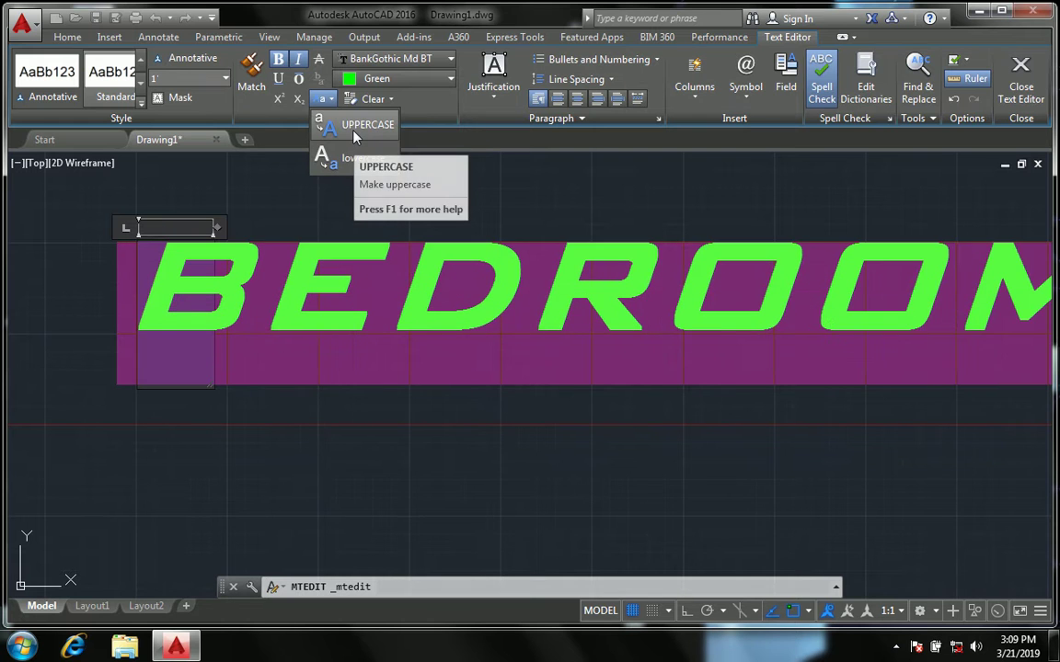
{"action": "left_click", "coordinate": [561, 101]}
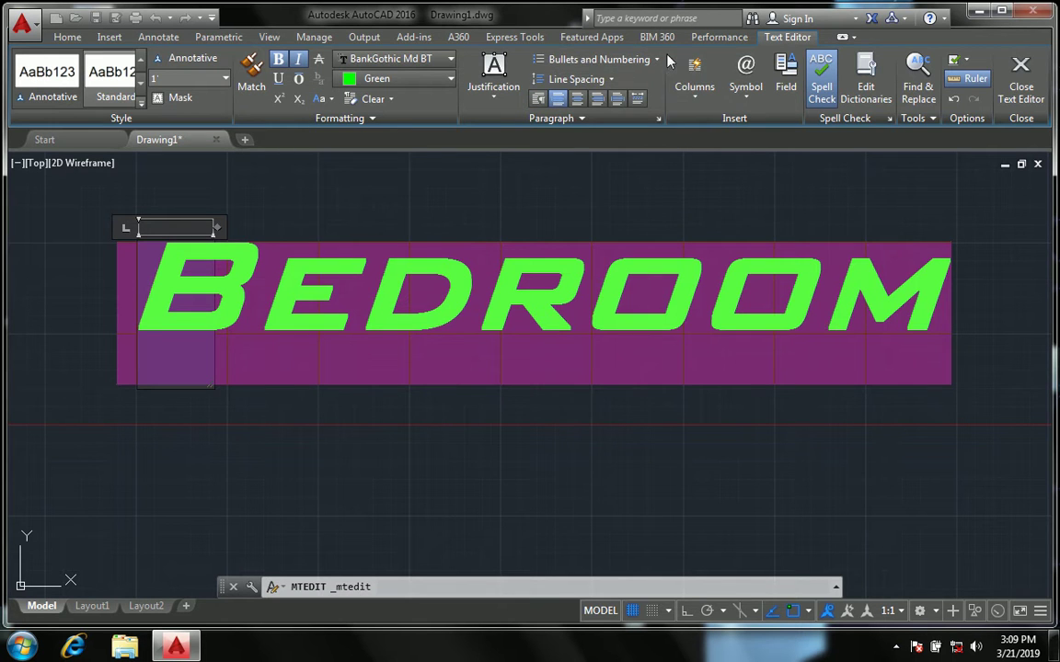
{"action": "left_click", "coordinate": [380, 101]}
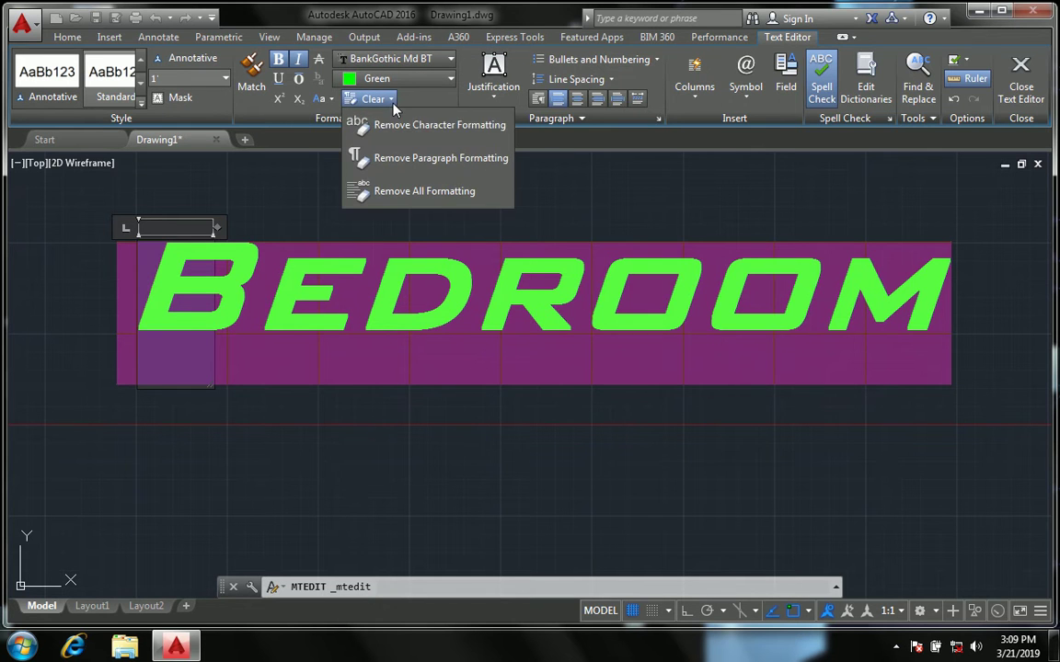
{"action": "left_click", "coordinate": [418, 124]}
{"action": "left_click", "coordinate": [591, 221]}
{"action": "scroll", "coordinate": [440, 287], "scroll_direction": "down", "scroll_amount": 3}
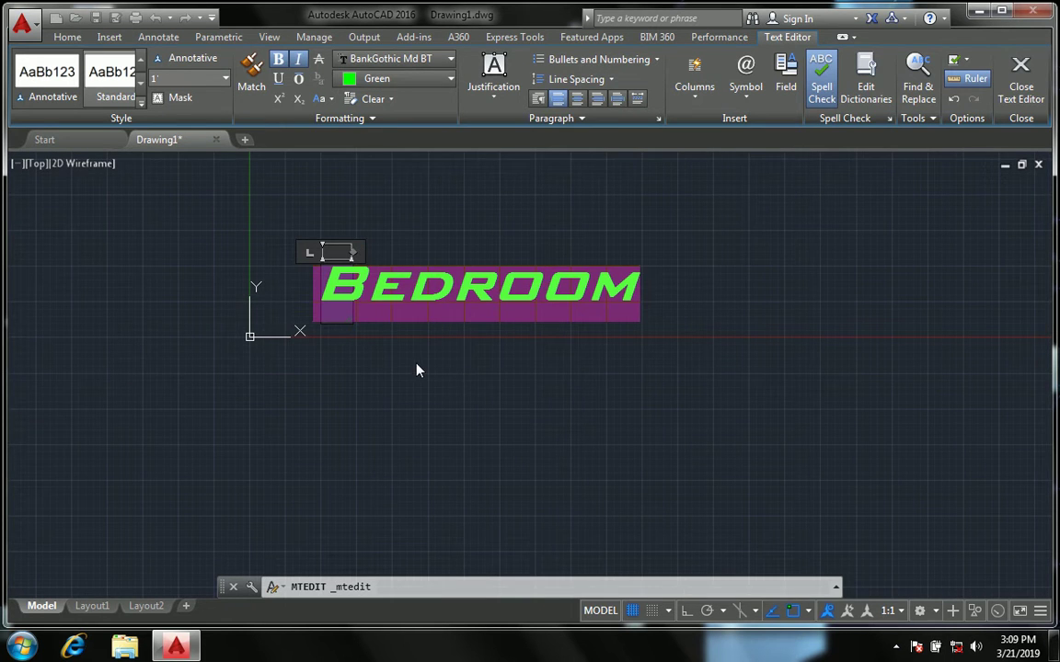
{"action": "key", "text": "Escape"}
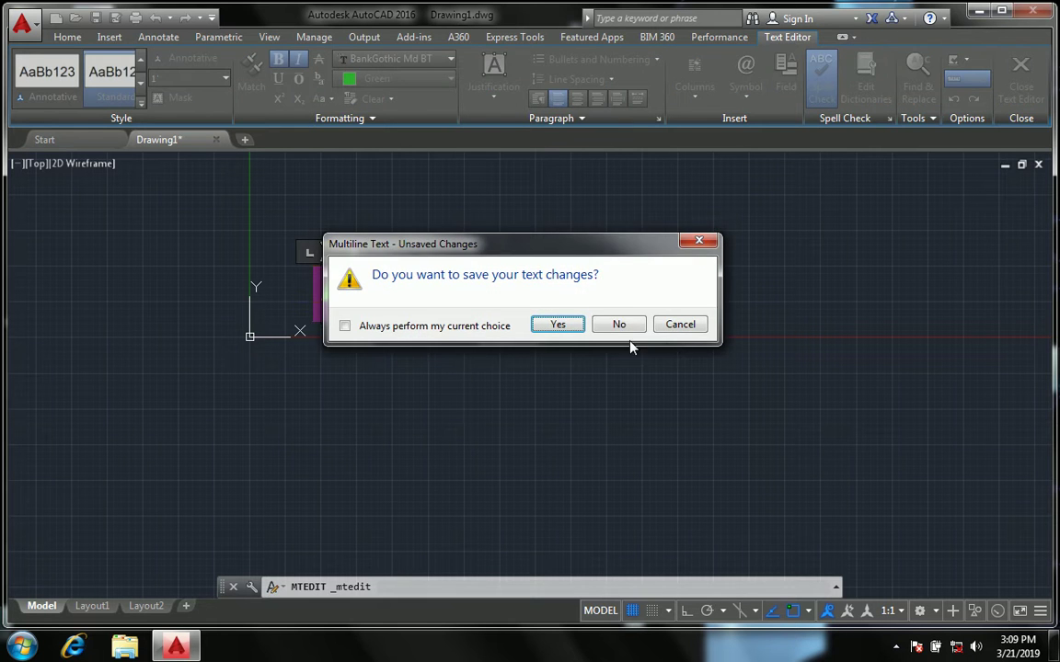
- Discard the Bedroom styling changes
{"action": "left_click", "coordinate": [618, 326]}
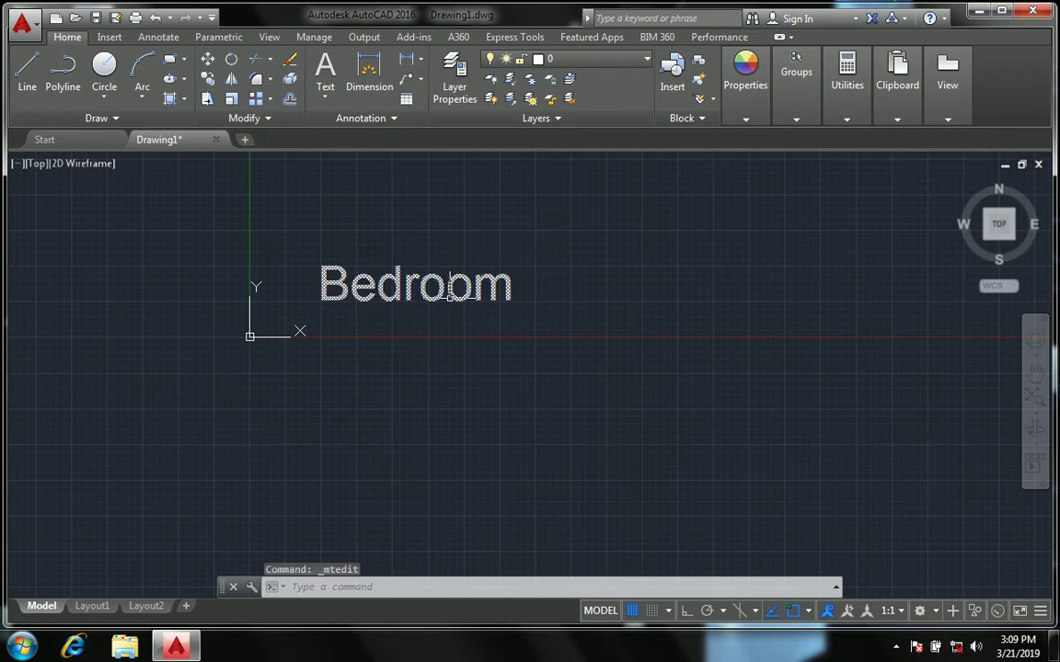
{"action": "scroll", "coordinate": [415, 294], "scroll_direction": "down", "scroll_amount": 1}
{"action": "scroll", "coordinate": [415, 295], "scroll_direction": "up", "scroll_amount": 1}
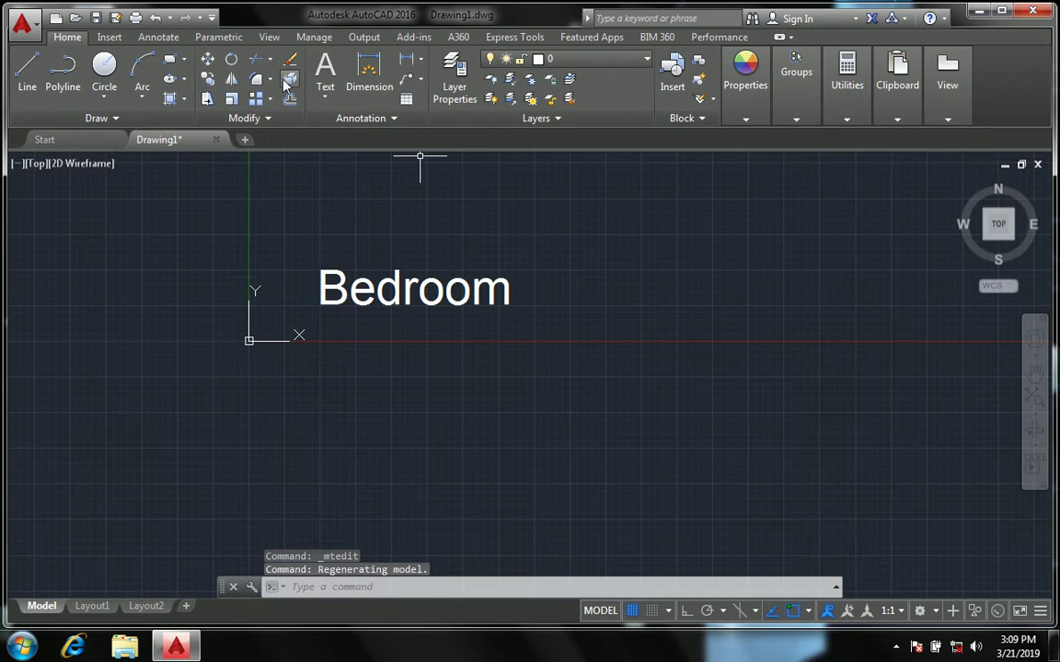
- Add a multiline text note reading 'bedroom 12x10' below Bedroom
{"action": "left_click", "coordinate": [324, 101]}
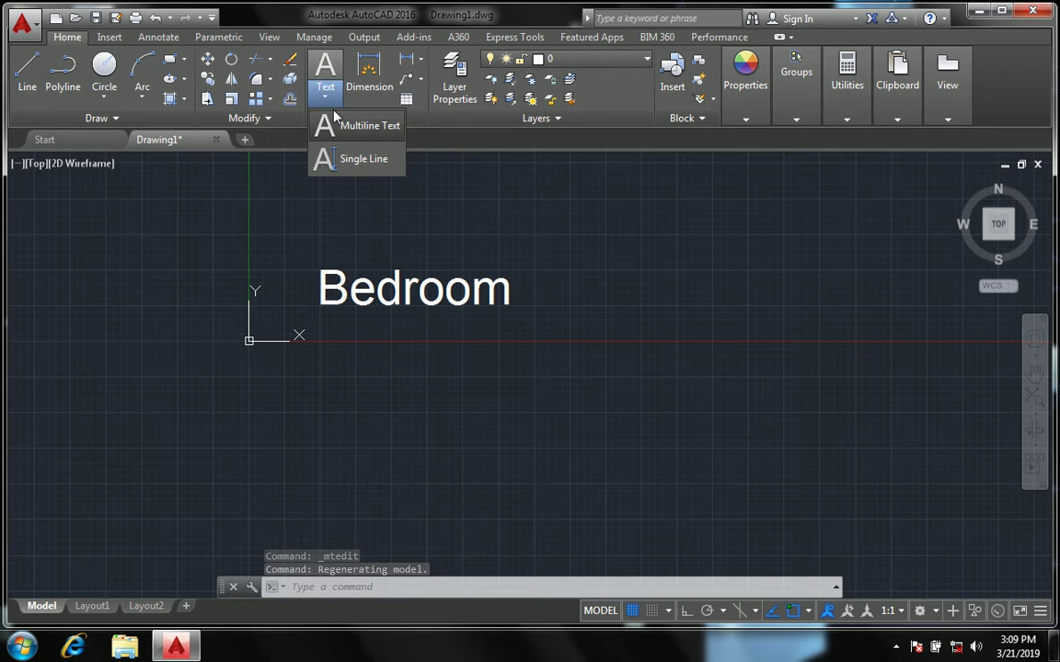
{"action": "left_click", "coordinate": [359, 123]}
{"action": "left_click", "coordinate": [344, 382]}
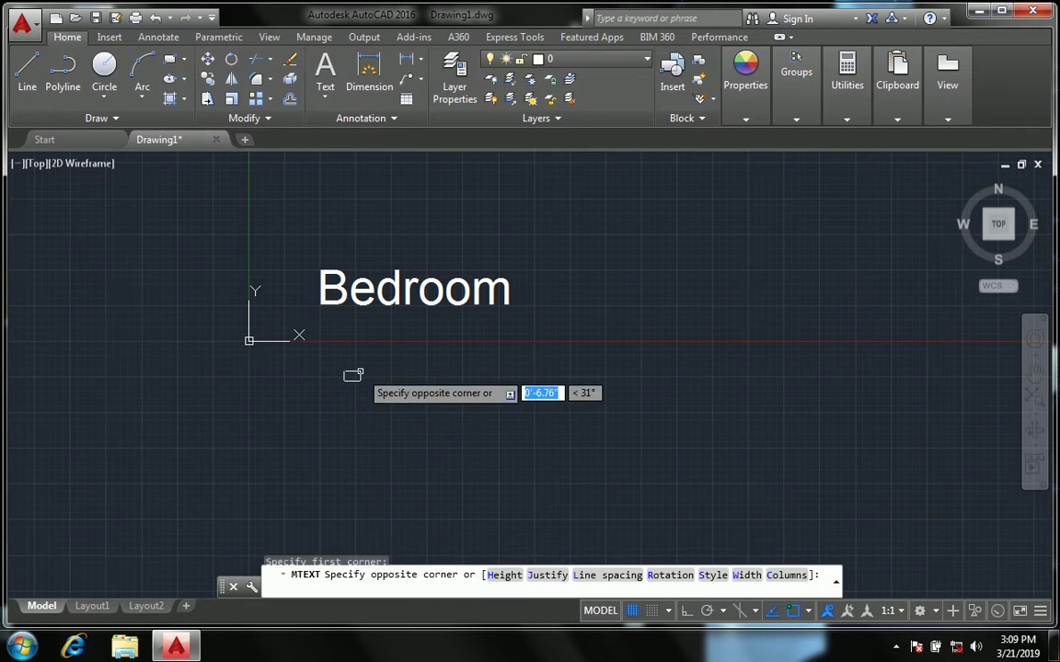
{"action": "left_click", "coordinate": [532, 414]}
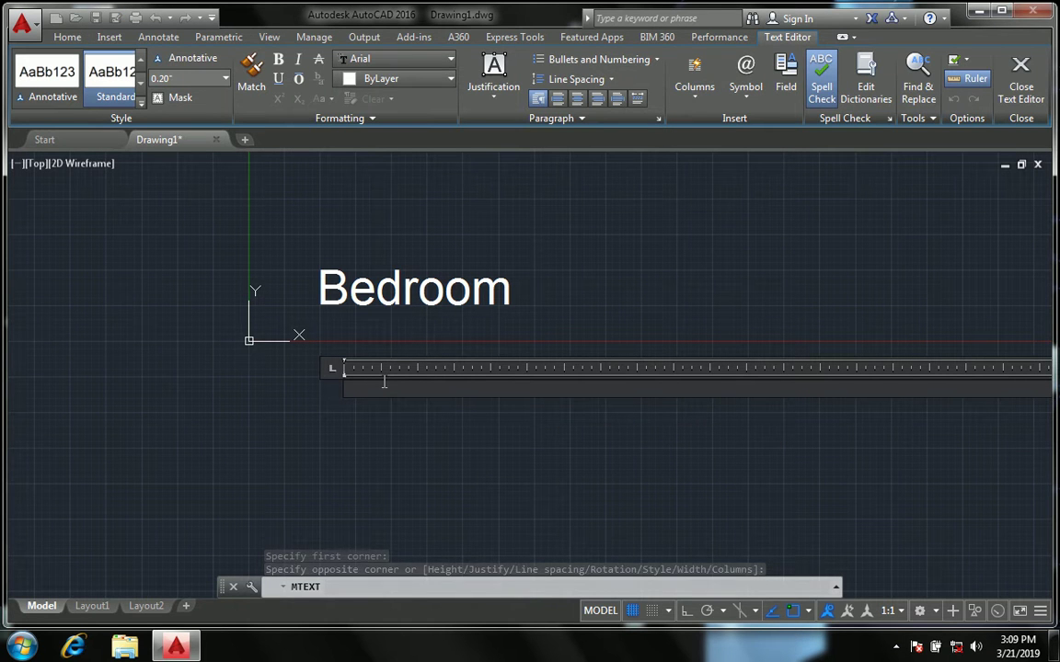
{"action": "type", "text": "bedroom 12x10"}
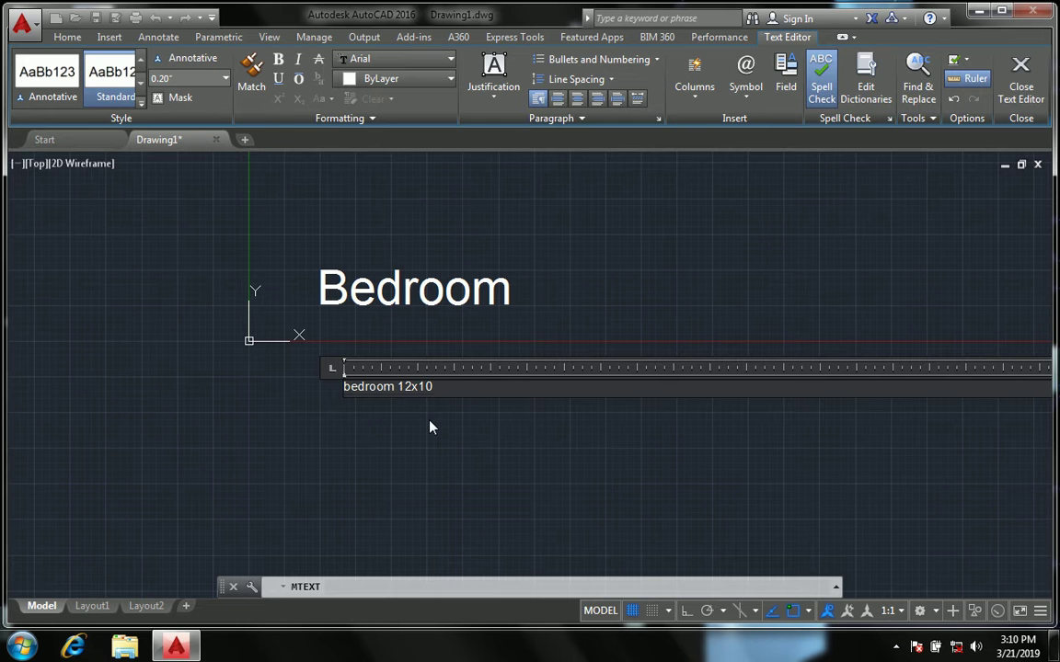
{"action": "left_click", "coordinate": [431, 427]}
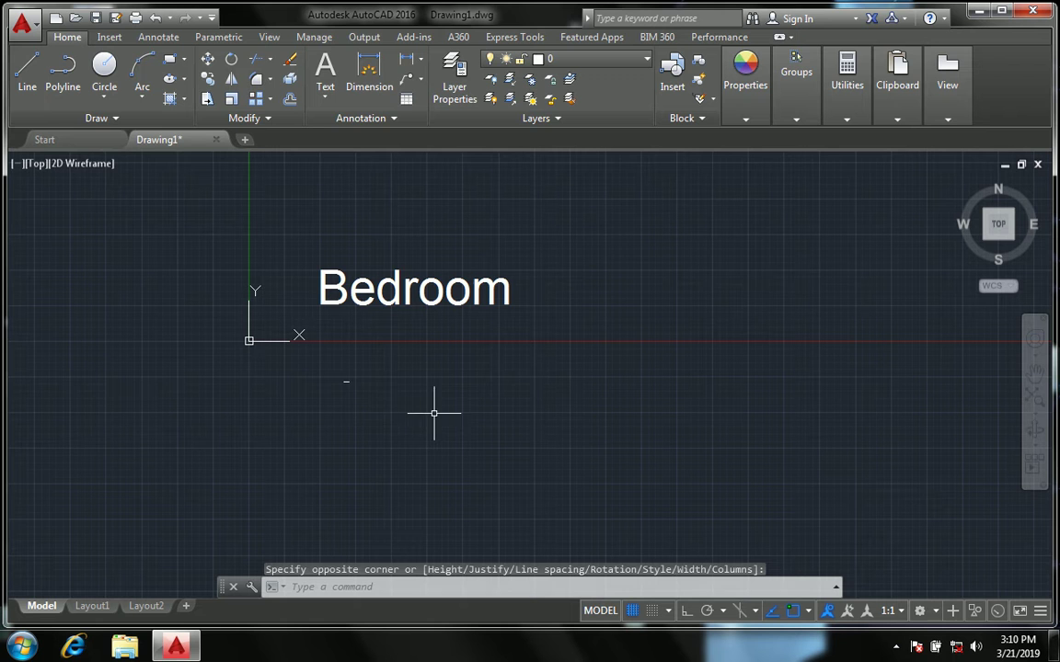
- Set the bedroom 12x10 note to a 1' text height and bring both labels into view
{"action": "scroll", "coordinate": [349, 385], "scroll_direction": "up", "scroll_amount": 4}
{"action": "scroll", "coordinate": [342, 378], "scroll_direction": "up", "scroll_amount": 4}
{"action": "scroll", "coordinate": [339, 378], "scroll_direction": "up", "scroll_amount": 3}
{"action": "scroll", "coordinate": [337, 373], "scroll_direction": "up", "scroll_amount": 4}
{"action": "scroll", "coordinate": [336, 373], "scroll_direction": "up", "scroll_amount": 2}
{"action": "left_click", "coordinate": [343, 366]}
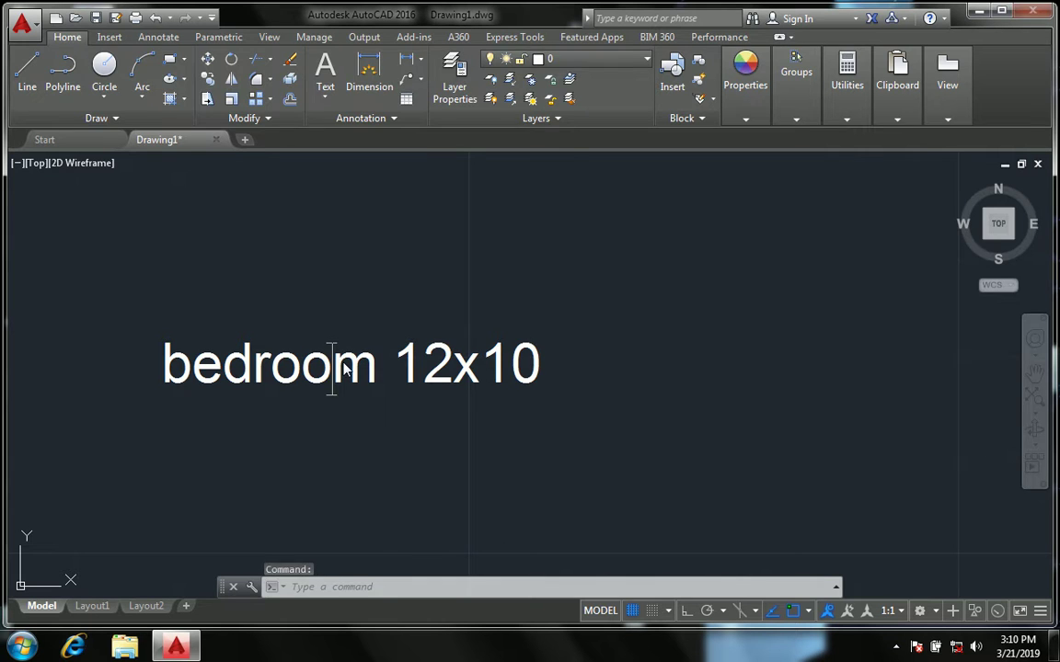
{"action": "double_click", "coordinate": [338, 366]}
{"action": "left_click_drag", "start_coordinate": [545, 371], "coordinate": [175, 385]}
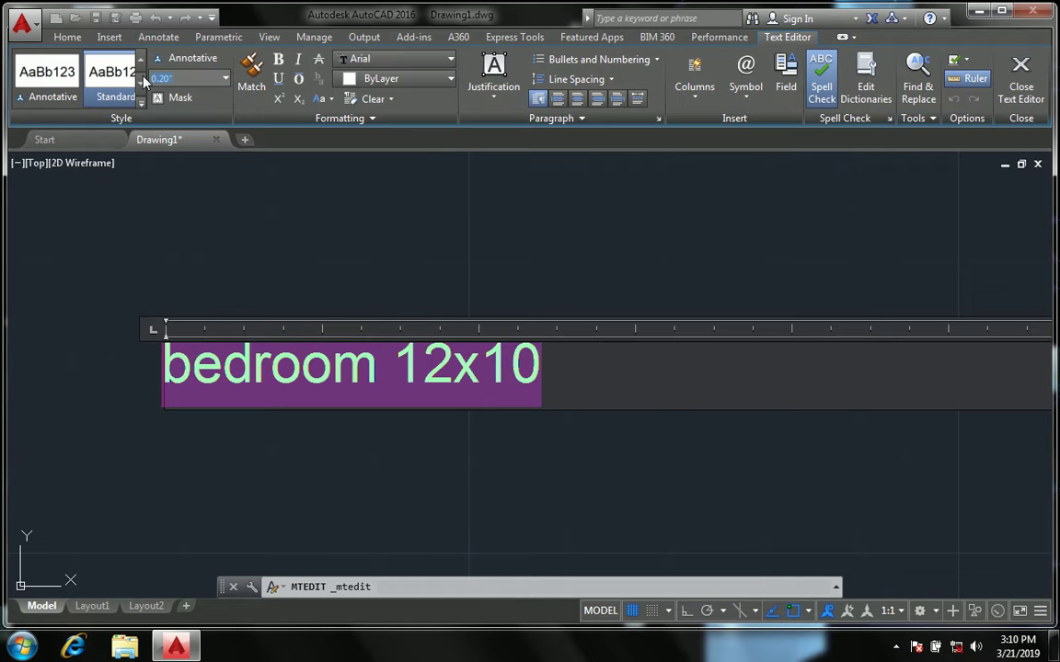
{"action": "type", "text": "1'"}
{"action": "key", "text": "Return"}
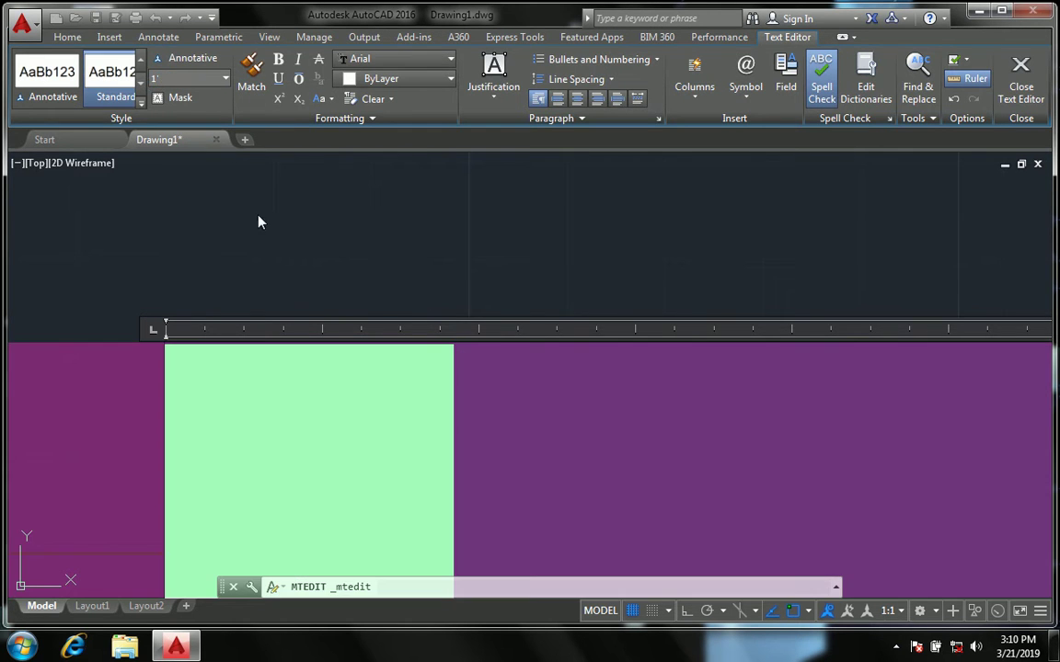
{"action": "left_click", "coordinate": [258, 223]}
{"action": "scroll", "coordinate": [295, 244], "scroll_direction": "down", "scroll_amount": 3}
{"action": "scroll", "coordinate": [299, 248], "scroll_direction": "down", "scroll_amount": 2}
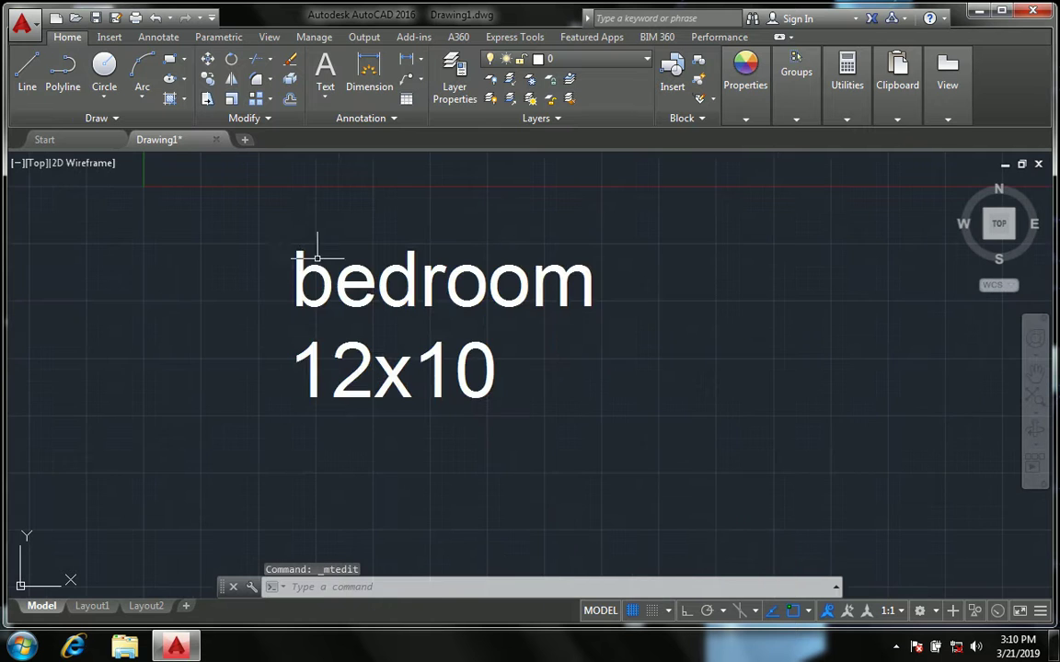
{"action": "scroll", "coordinate": [446, 295], "scroll_direction": "down", "scroll_amount": 4}
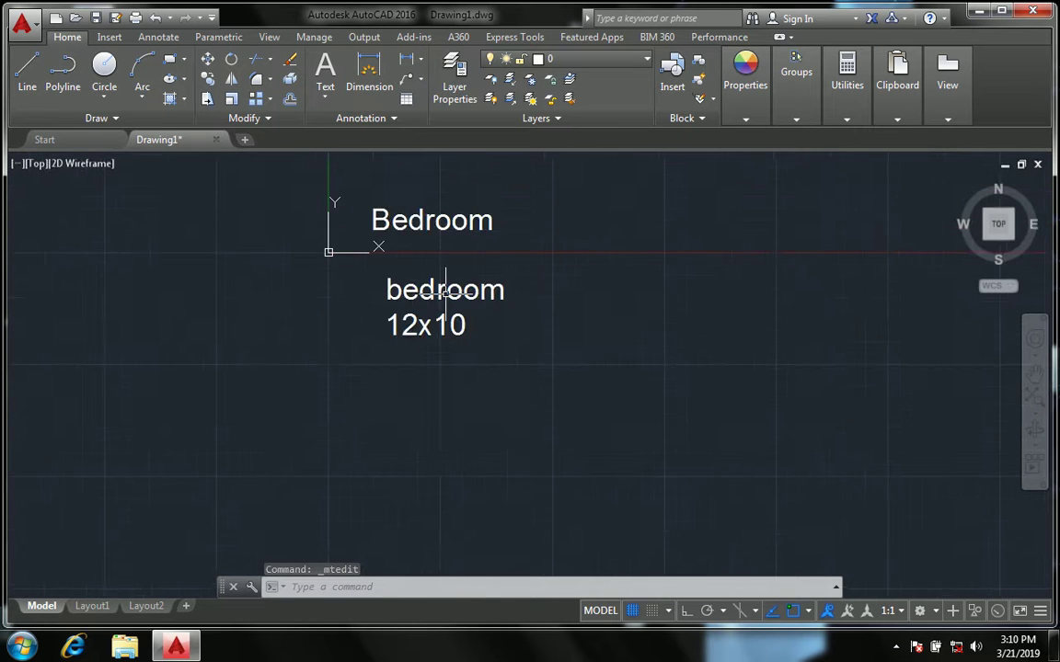
{"action": "scroll", "coordinate": [445, 289], "scroll_direction": "up", "scroll_amount": 2}
{"action": "middle_click_drag", "start_coordinate": [442, 298], "coordinate": [610, 302]}
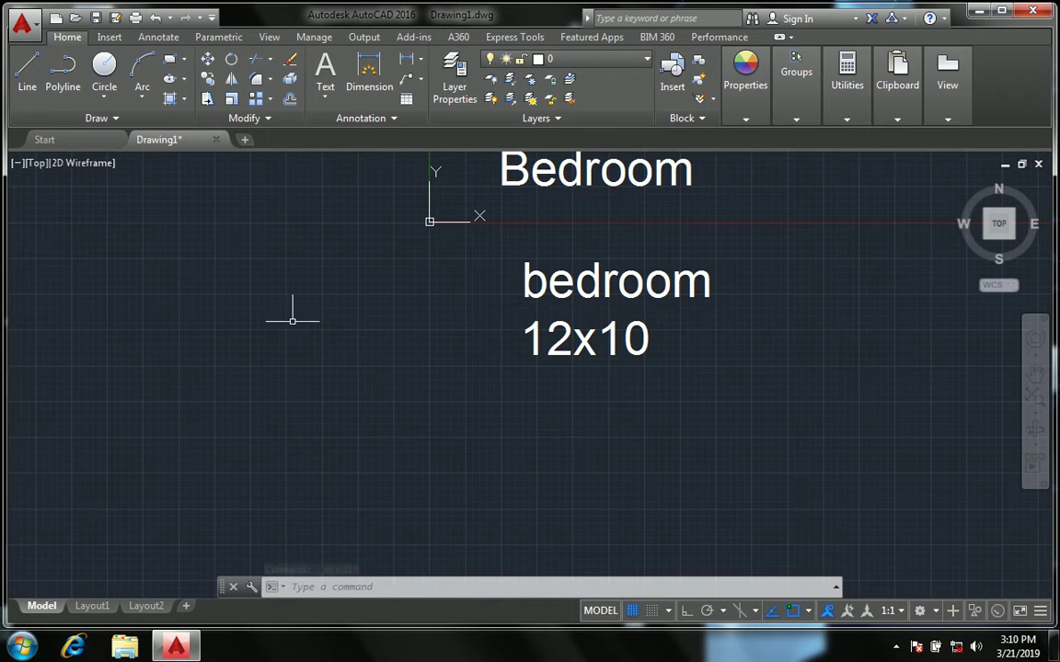
- Draw a rectangle to the left of the labels
{"action": "type", "text": "re"}
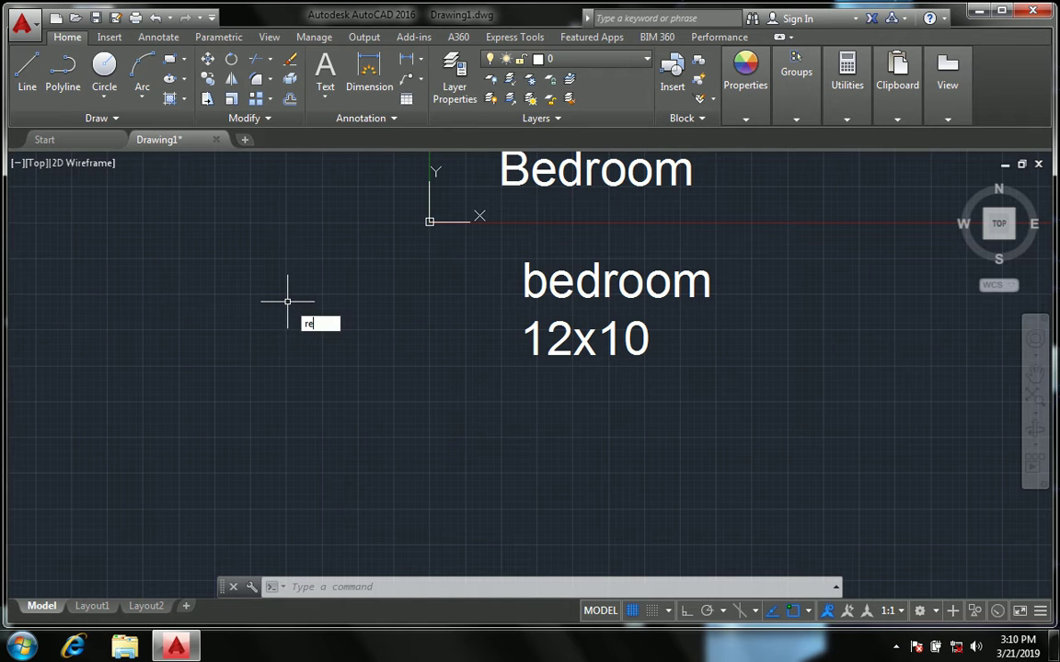
{"action": "key", "text": "Return"}
{"action": "left_click", "coordinate": [213, 283]}
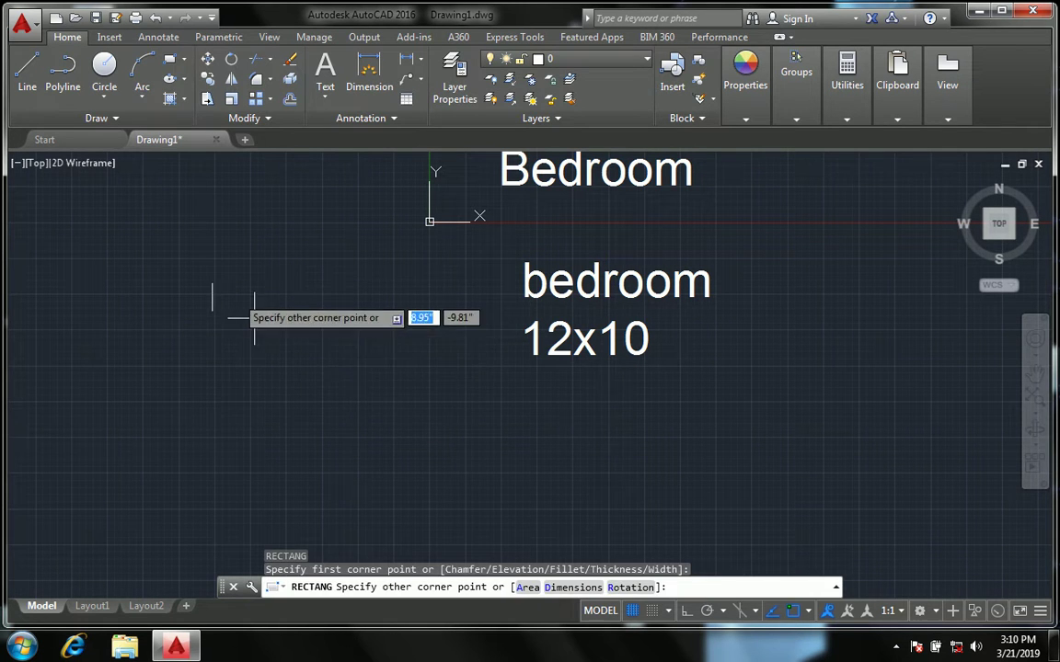
{"action": "left_click", "coordinate": [449, 439]}
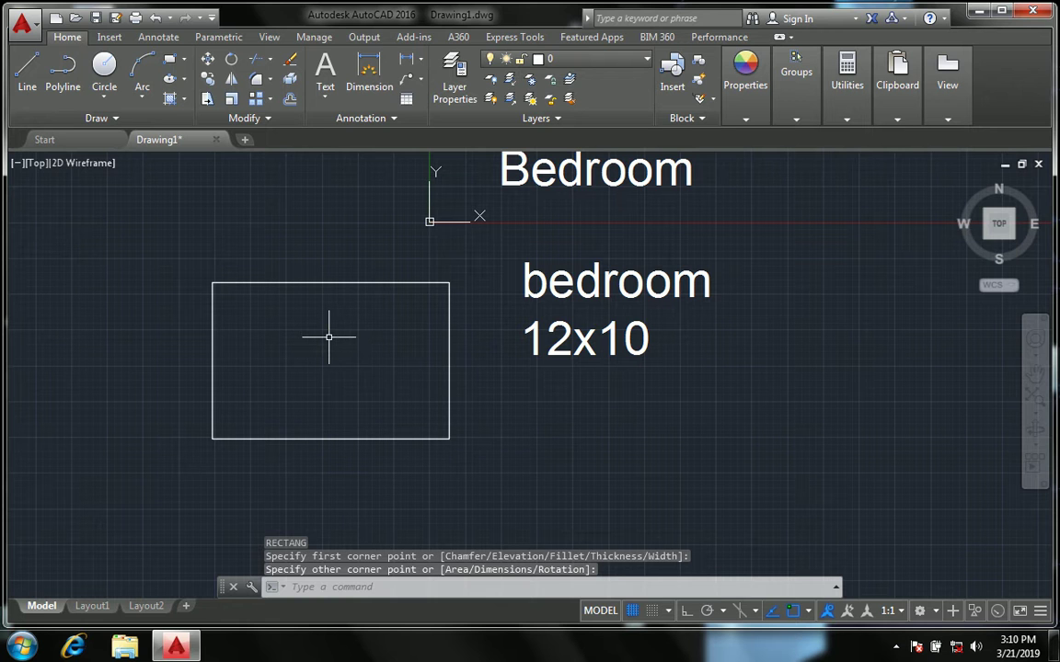
{"action": "type", "text": "rec"}
{"action": "key", "text": "Return"}
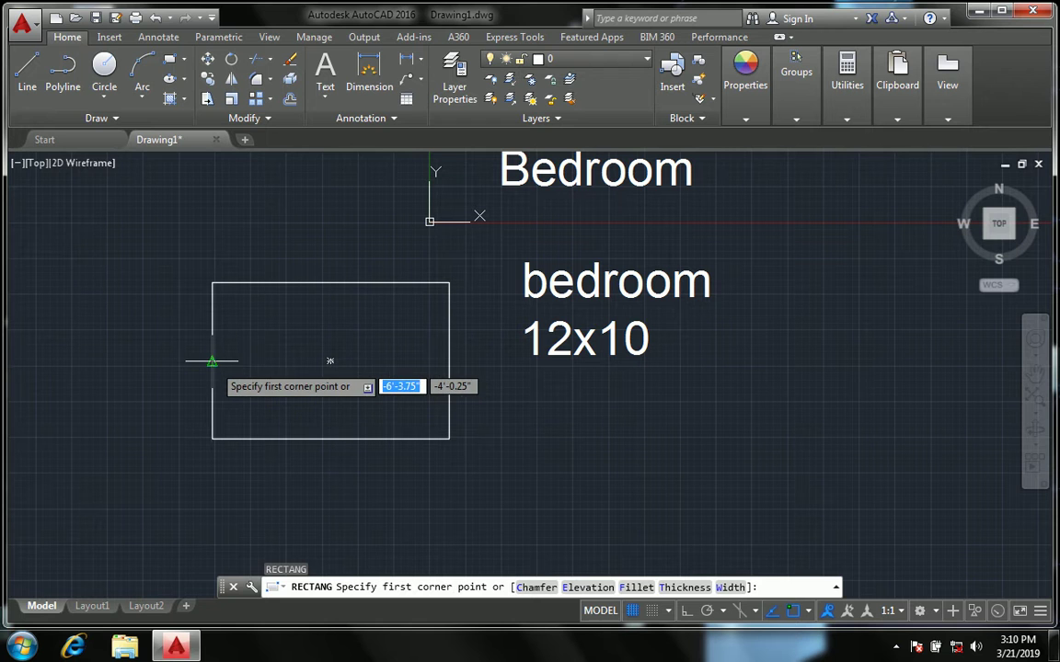
{"action": "key", "text": "Escape"}
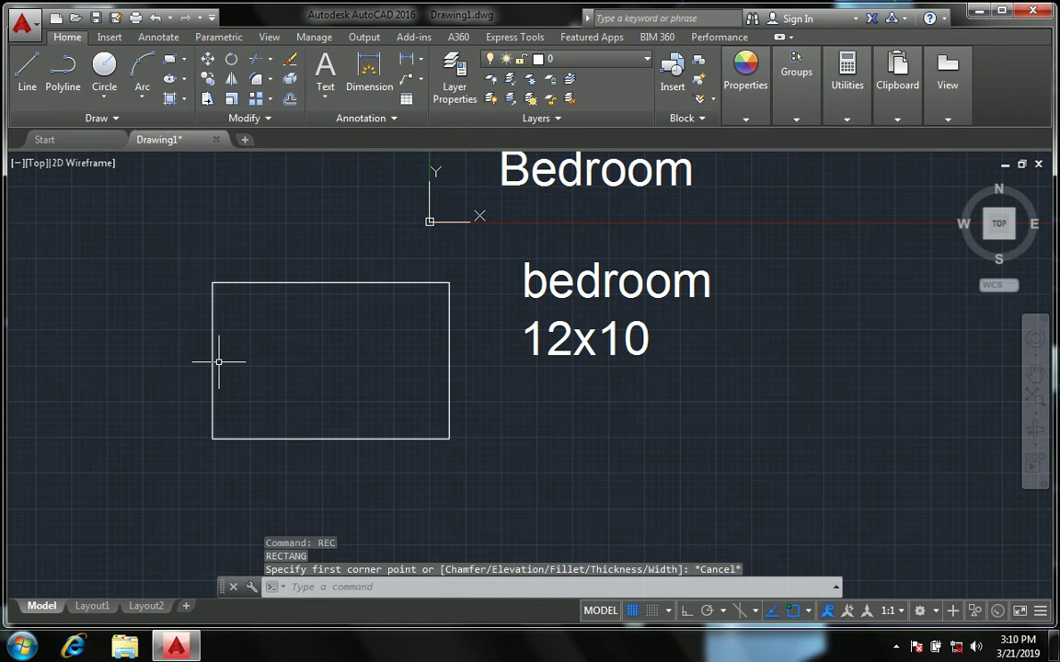
- Draw a horizontal line joining the side midpoints and a vertical line from the top midpoint down to it
{"action": "type", "text": "l"}
{"action": "key", "text": "Return"}
{"action": "left_click", "coordinate": [218, 361]}
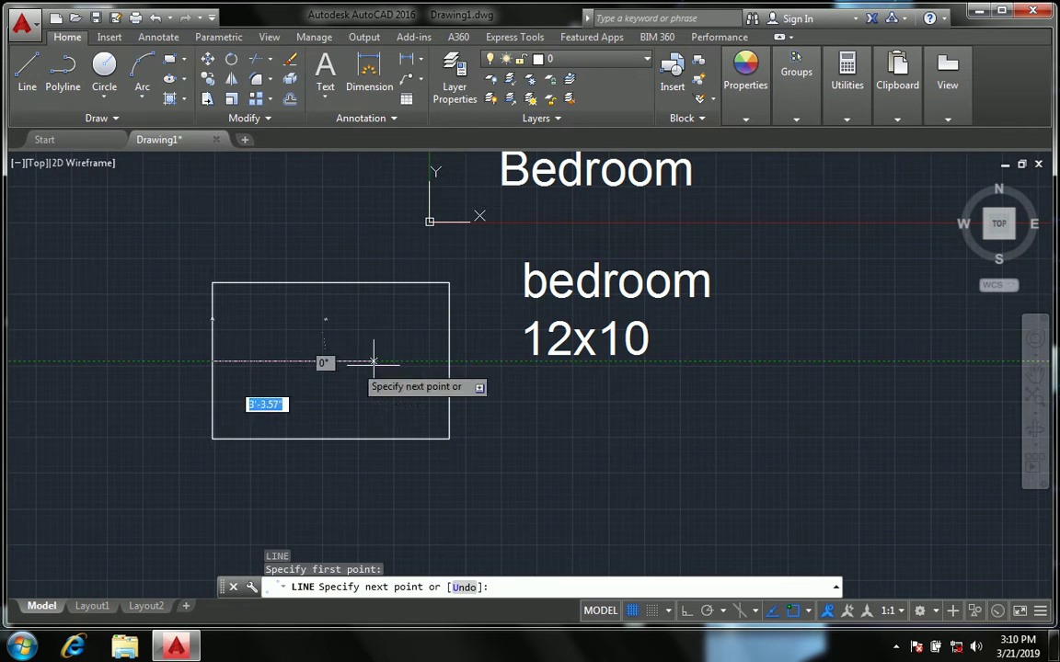
{"action": "left_click", "coordinate": [449, 361]}
{"action": "key", "text": "Return"}
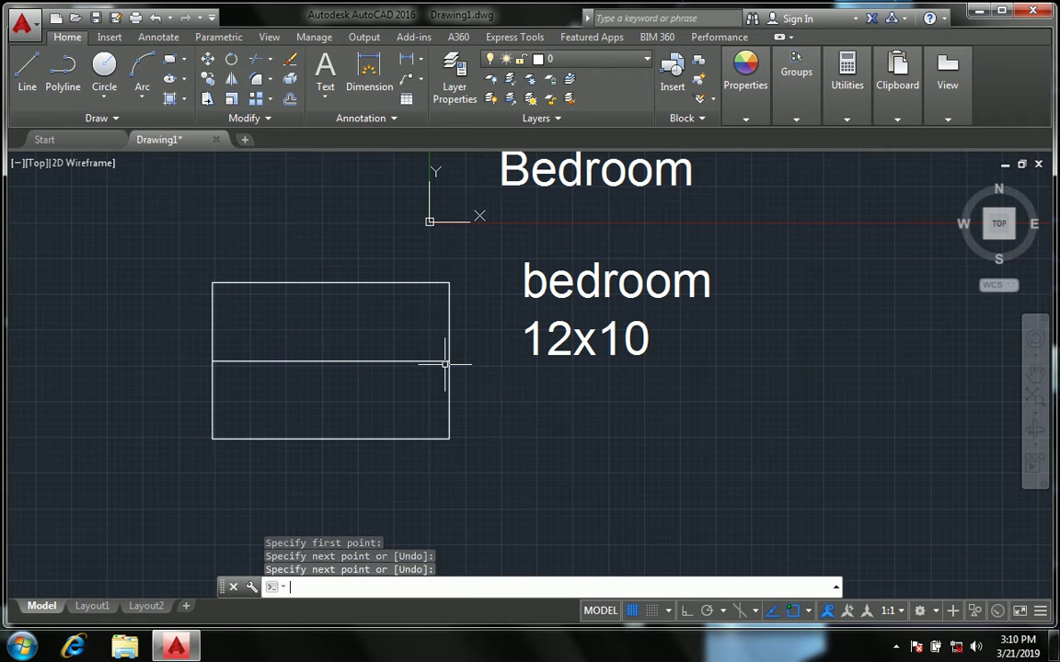
{"action": "key", "text": "Return"}
{"action": "left_click", "coordinate": [330, 283]}
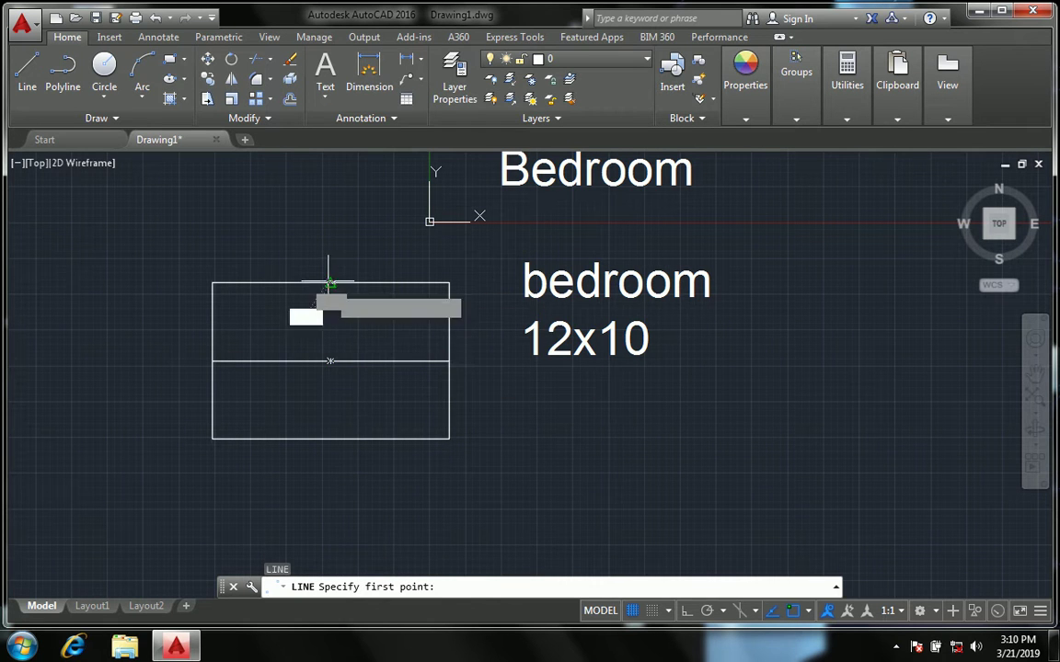
{"action": "left_click", "coordinate": [330, 361]}
{"action": "key", "text": "Return"}
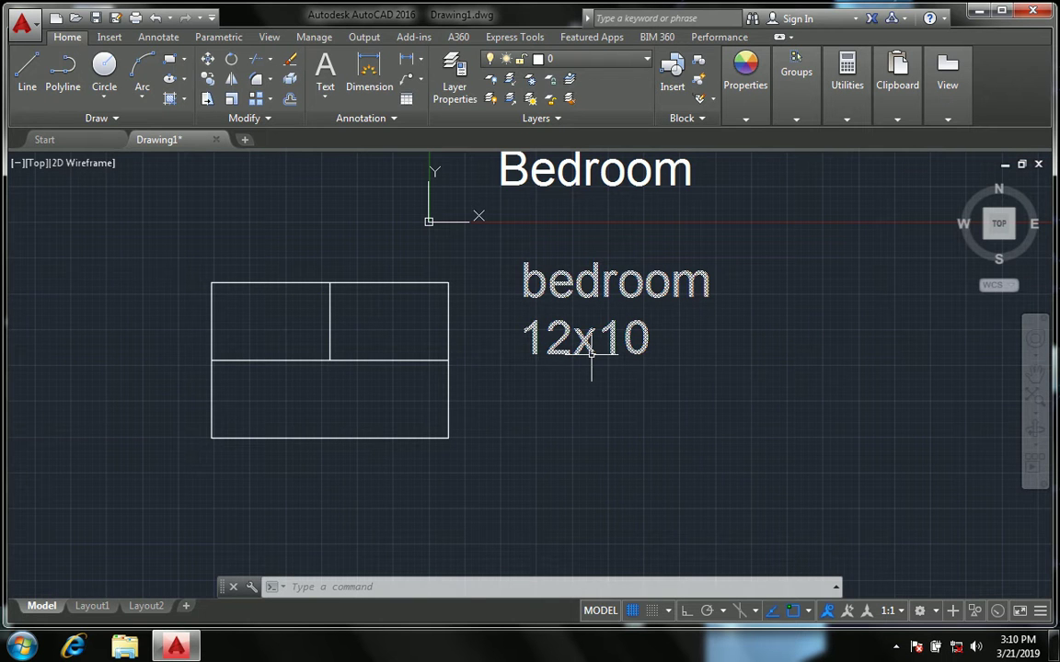
- Copy the bedroom 12x10 note to a spot above the rectangle's left side
{"action": "type", "text": "co"}
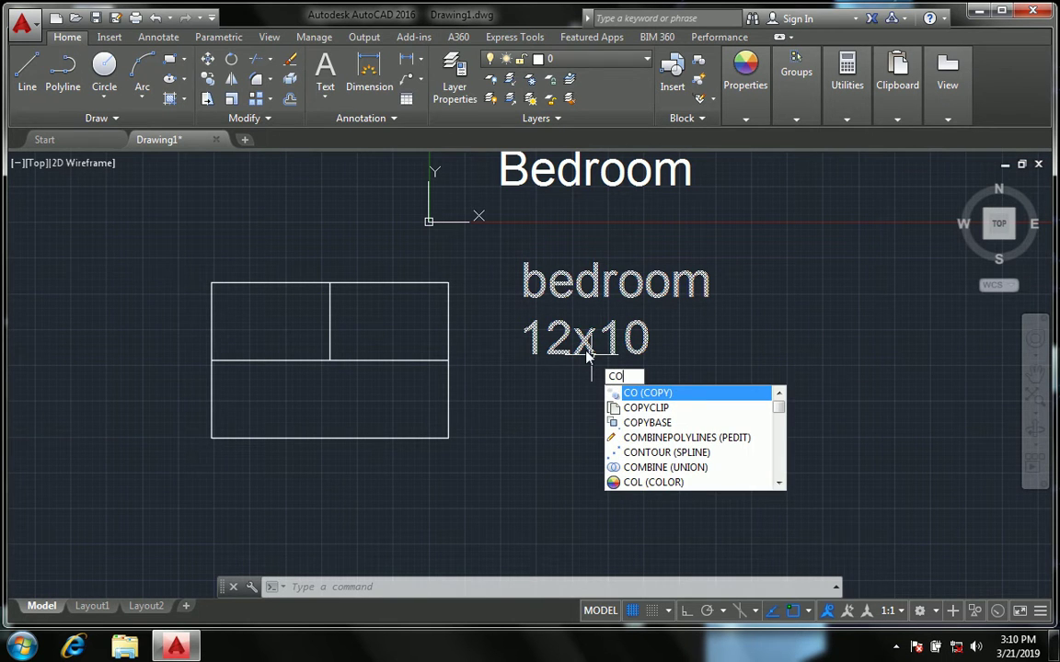
{"action": "key", "text": "Return"}
{"action": "left_click", "coordinate": [693, 386]}
{"action": "left_click", "coordinate": [635, 293]}
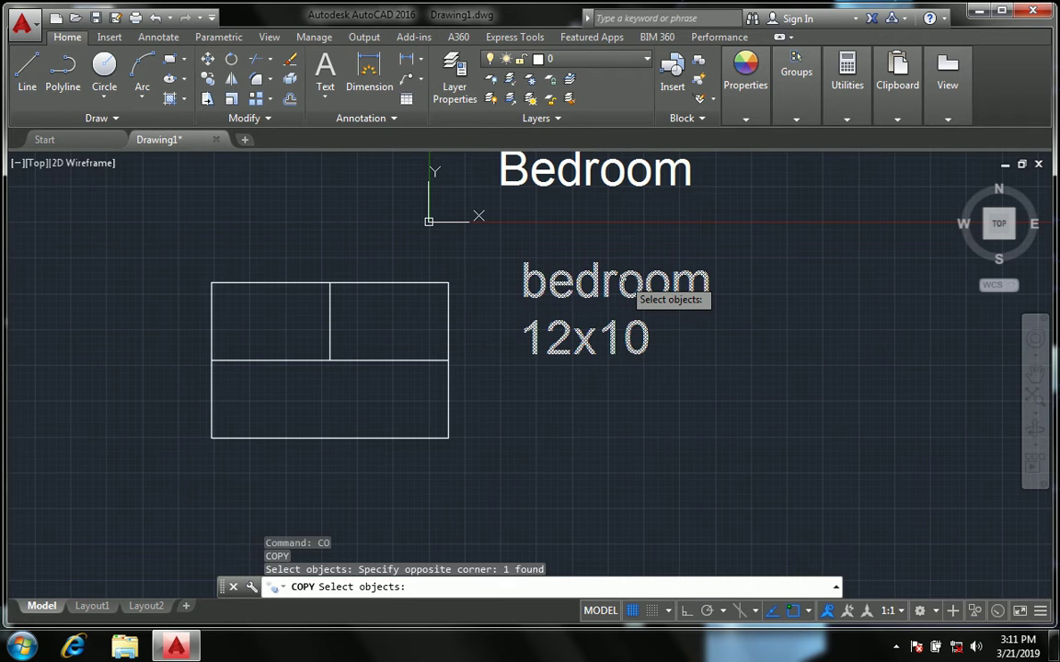
{"action": "key", "text": "Return"}
{"action": "left_click", "coordinate": [629, 281]}
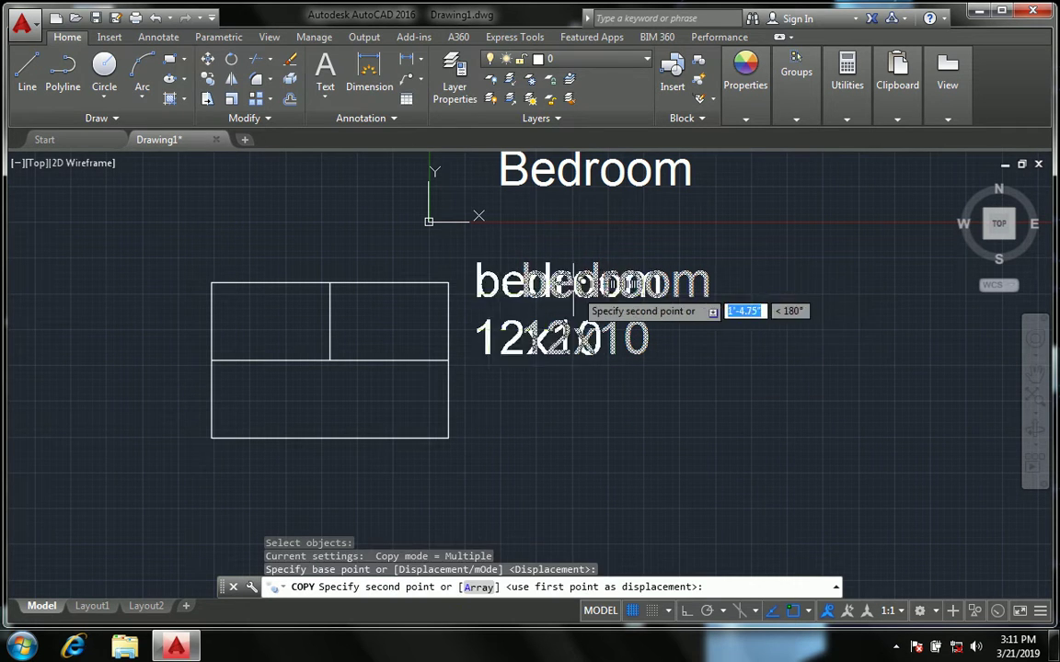
{"action": "left_click", "coordinate": [299, 199]}
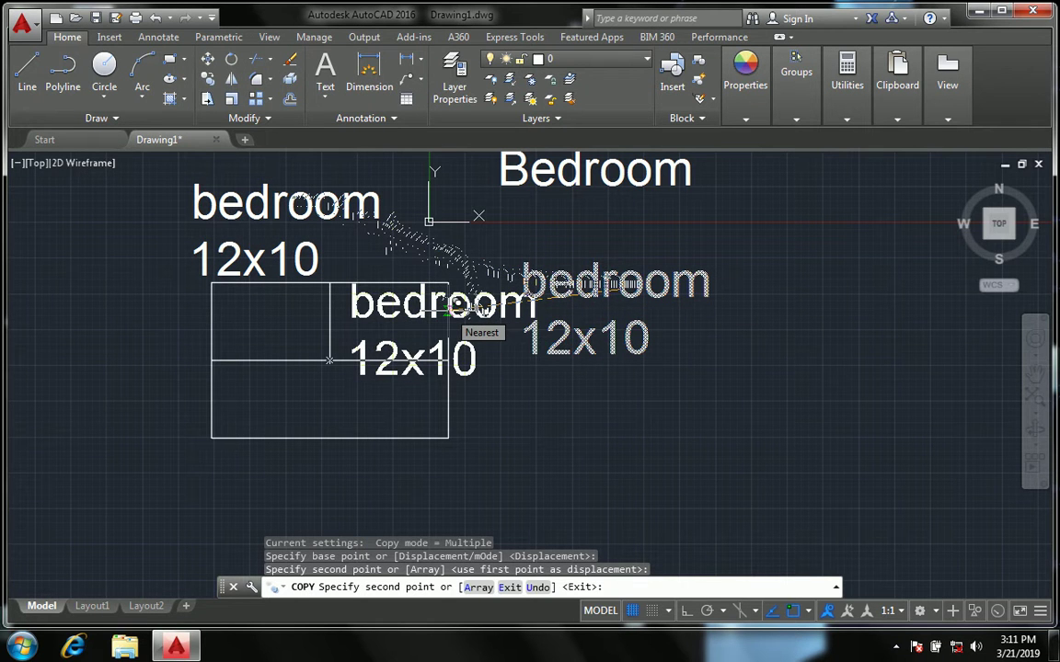
{"action": "key", "text": "Escape"}
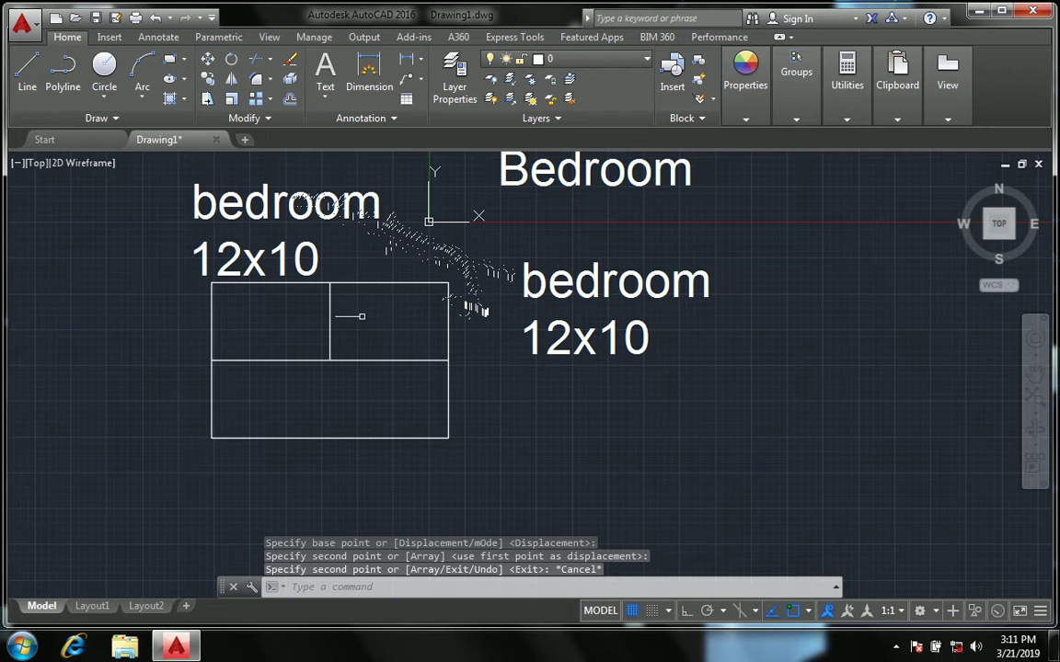
- Delete the stray copy of the bedroom 12x10 note
{"action": "left_click", "coordinate": [421, 241]}
{"action": "left_click", "coordinate": [292, 207]}
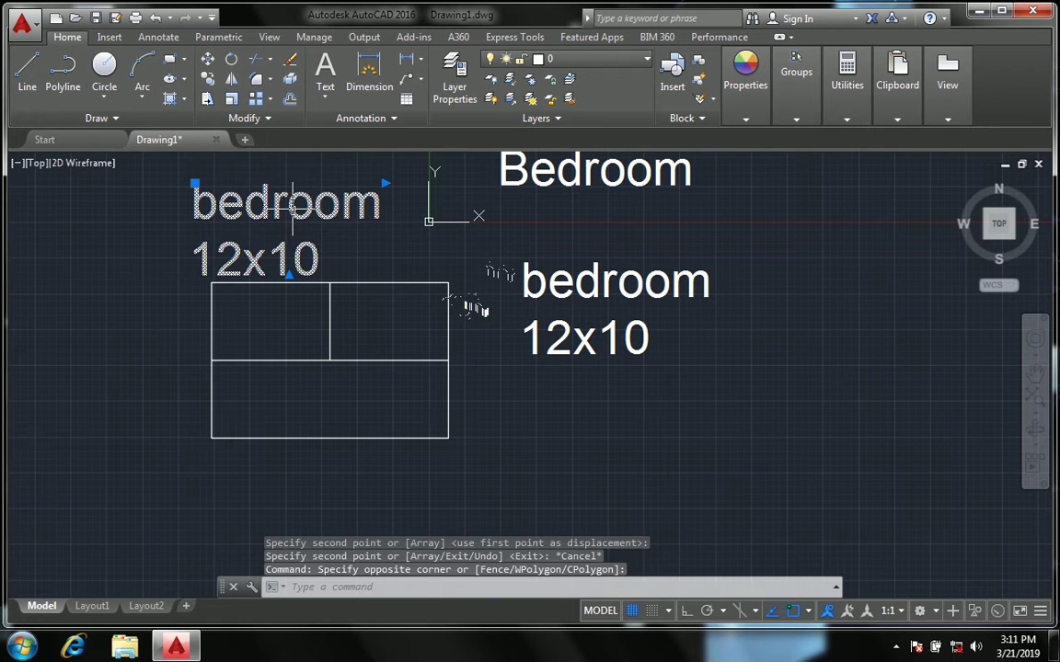
{"action": "key", "text": "Delete"}
- Set all of the bedroom 12x10 note's text to 4" height so it fits one line
{"action": "double_click", "coordinate": [569, 307]}
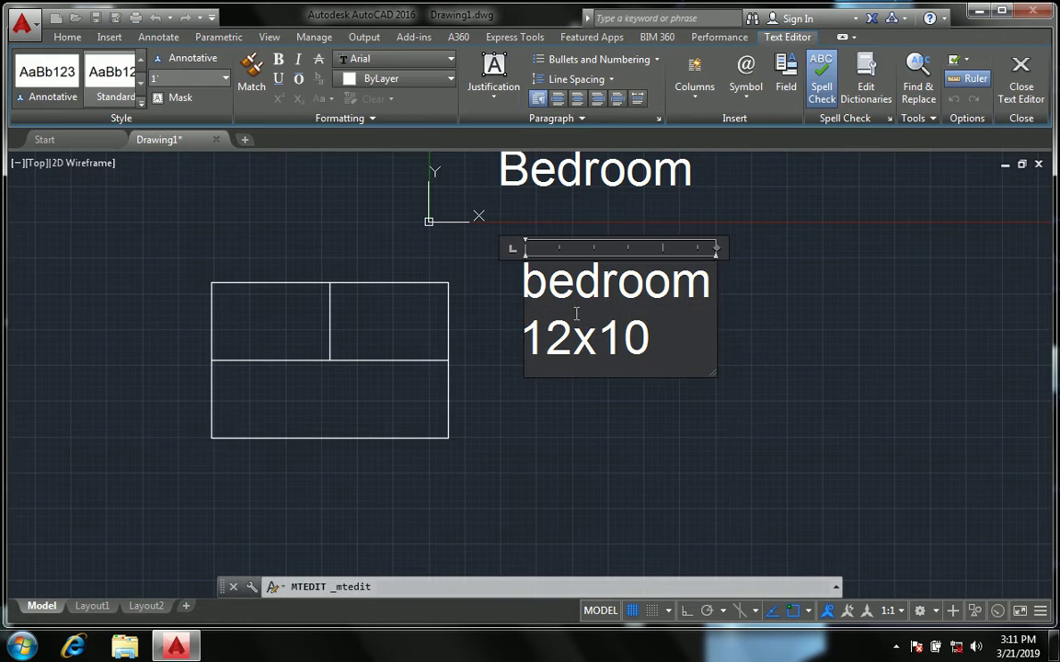
{"action": "key", "text": "ctrl+a"}
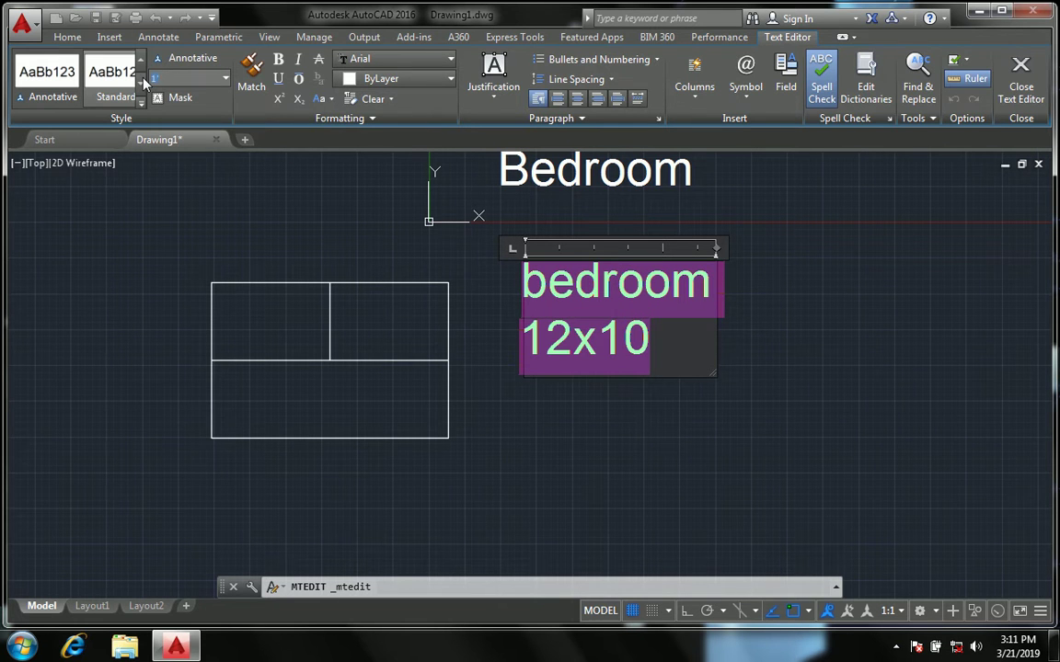
{"action": "type", "text": "4"}
{"action": "key", "text": "Return"}
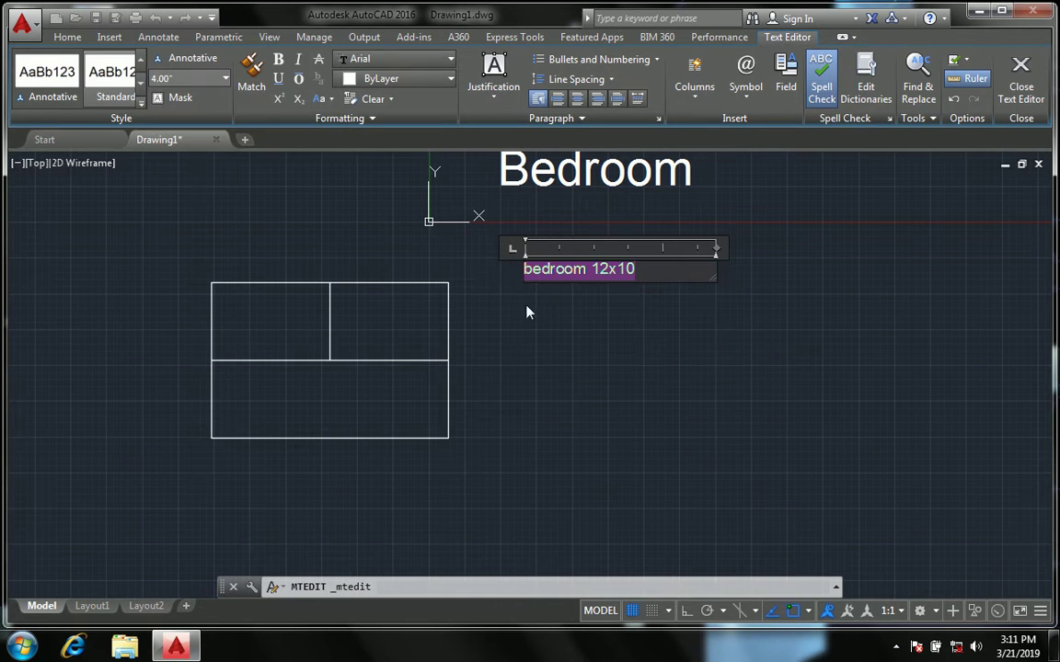
{"action": "left_click", "coordinate": [520, 307]}
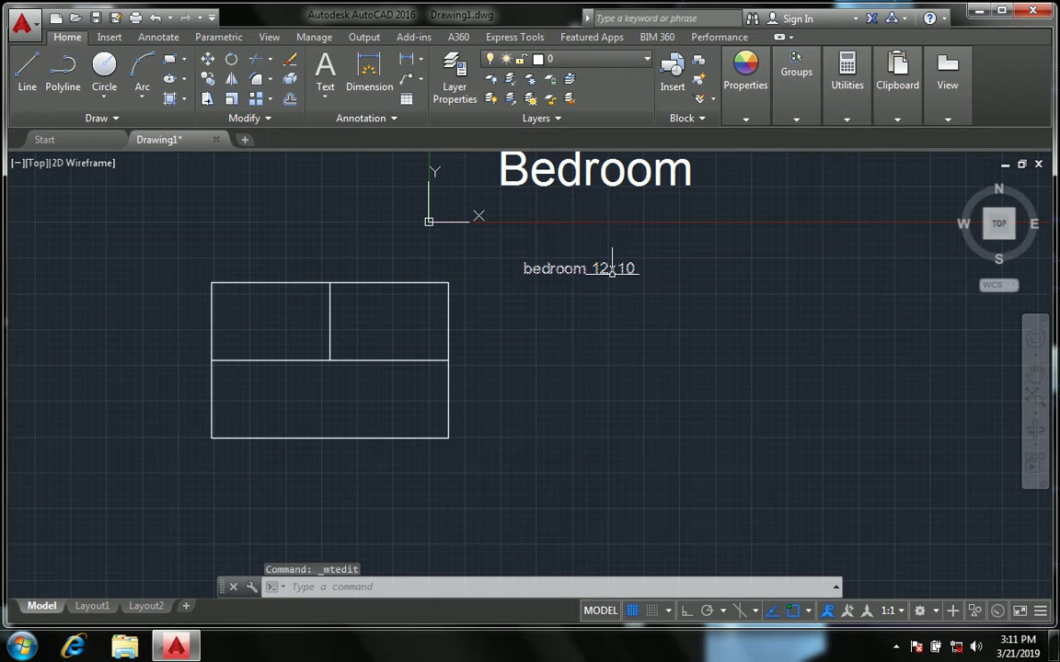
- Copy the bedroom 12x10 note, based at its lower-left, above the top-left and top-right rooms
{"action": "type", "text": "co"}
{"action": "key", "text": "Return"}
{"action": "left_click", "coordinate": [632, 264]}
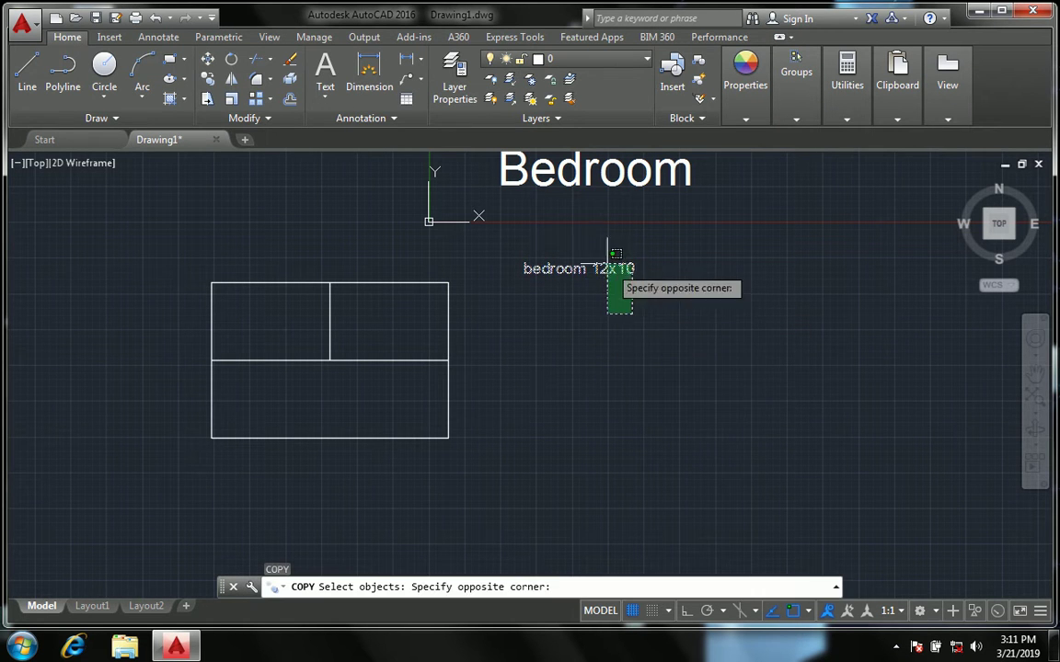
{"action": "left_click", "coordinate": [615, 312]}
{"action": "key", "text": "Return"}
{"action": "left_click", "coordinate": [523, 274]}
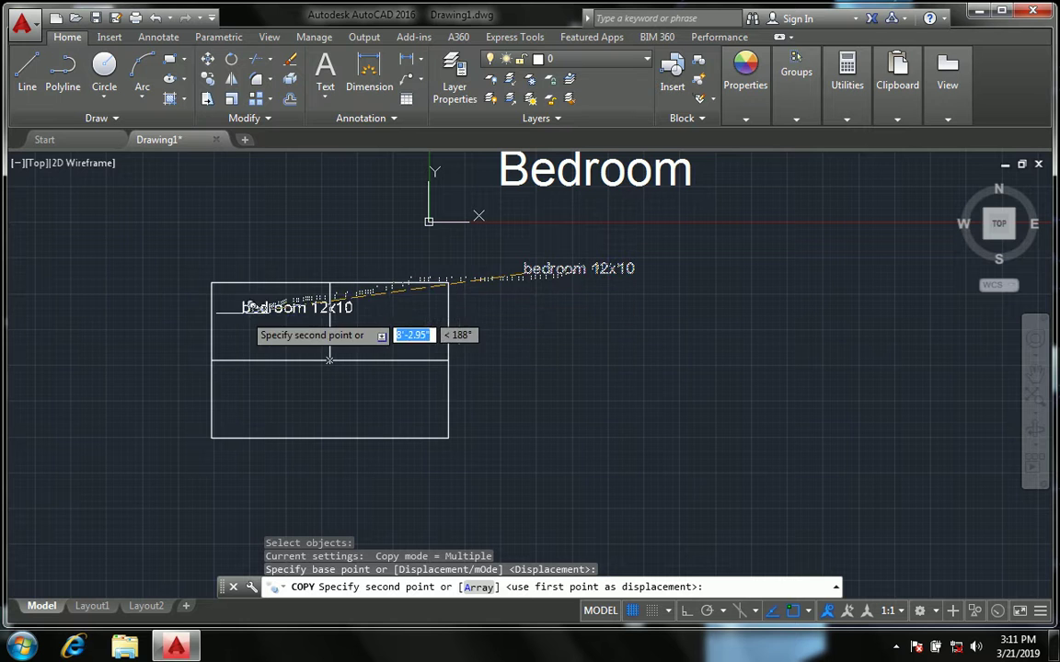
{"action": "left_click", "coordinate": [212, 274]}
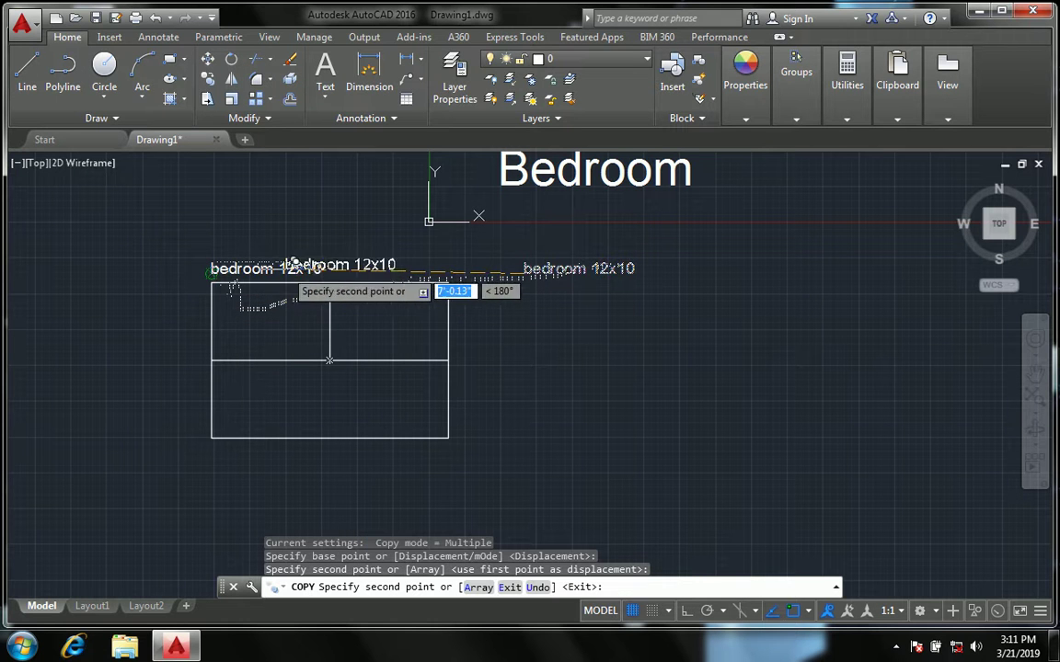
{"action": "left_click", "coordinate": [329, 276]}
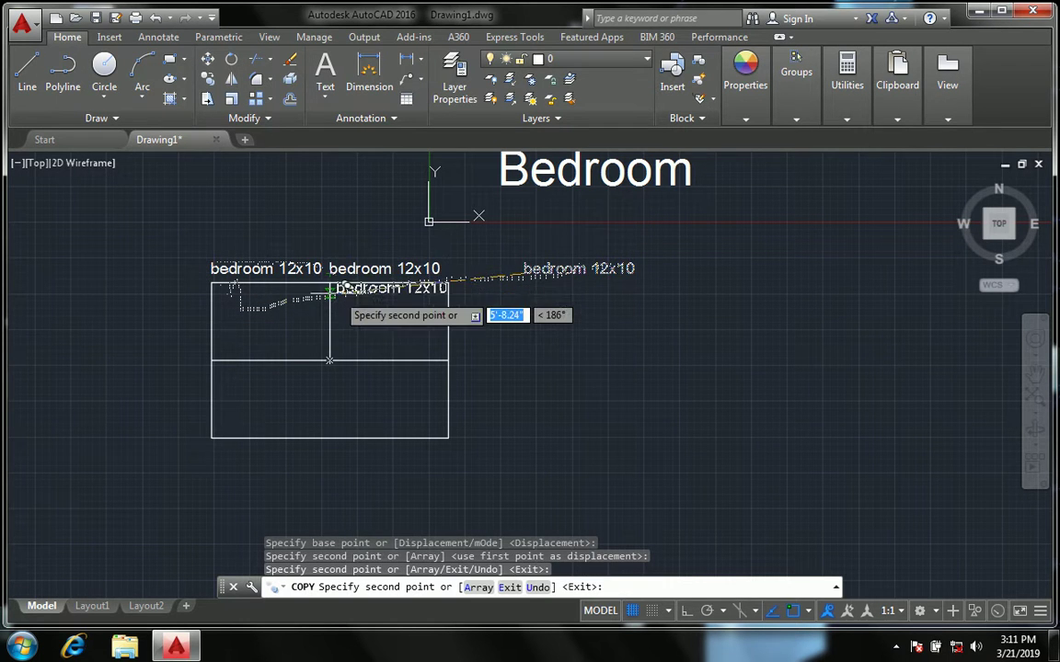
{"action": "key", "text": "Escape"}
{"action": "scroll", "coordinate": [359, 276], "scroll_direction": "up", "scroll_amount": 4}
{"action": "scroll", "coordinate": [368, 280], "scroll_direction": "down", "scroll_amount": 2}
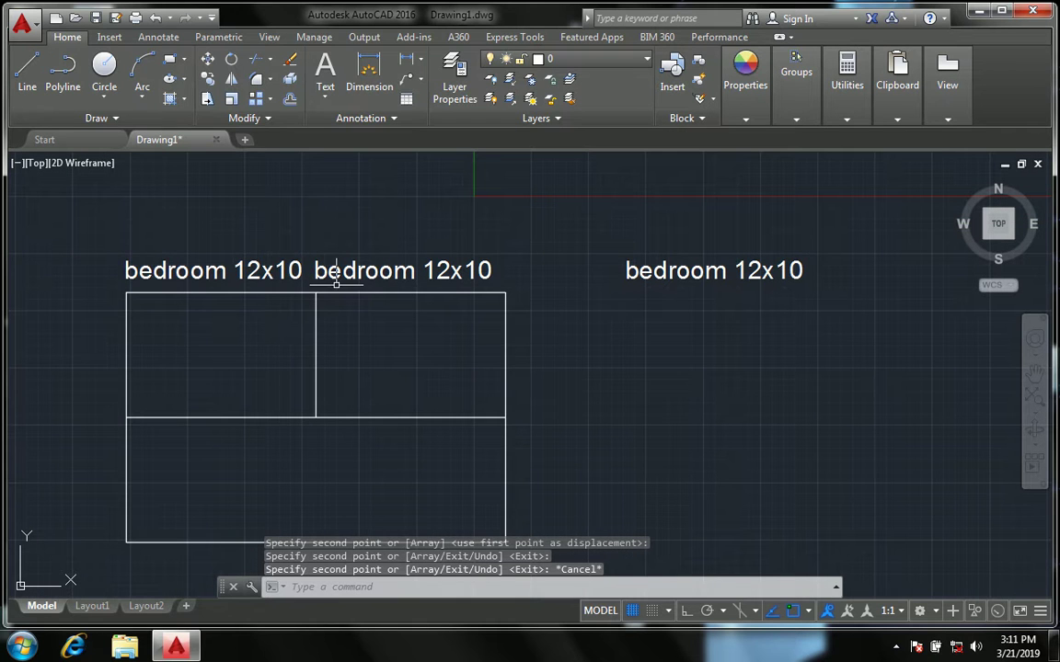
{"action": "scroll", "coordinate": [315, 292], "scroll_direction": "down", "scroll_amount": 2}
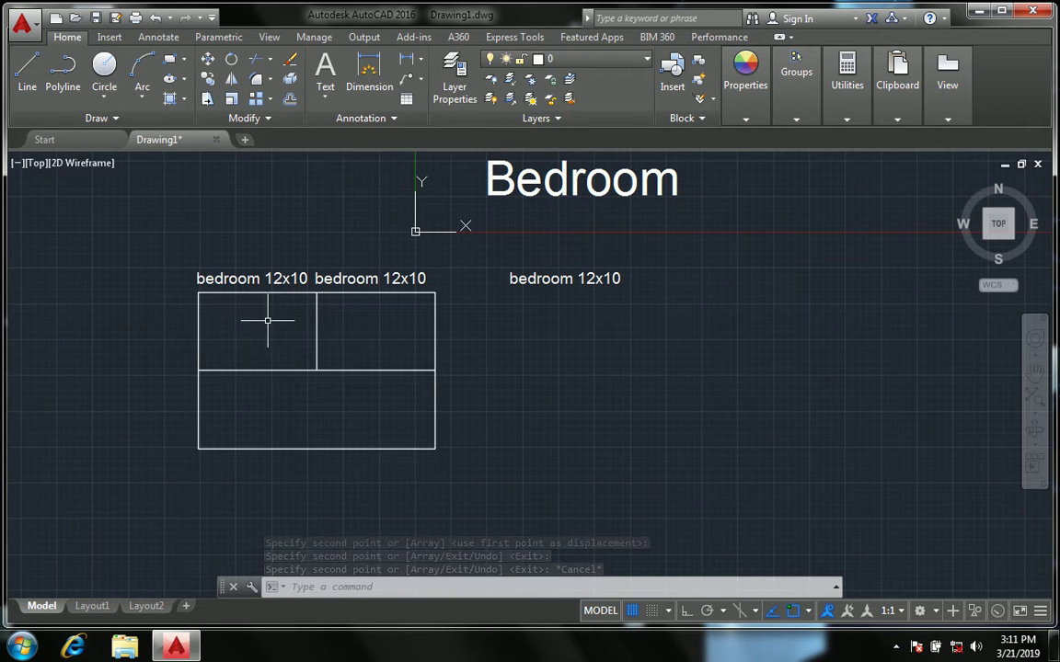
{"action": "left_click", "coordinate": [326, 93]}
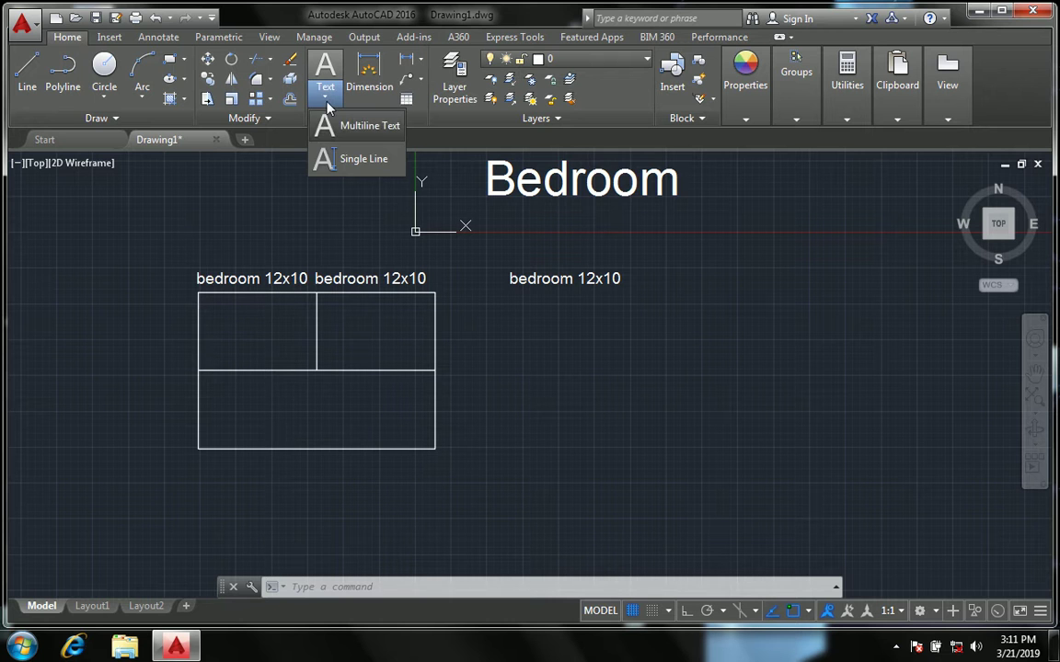
- Place single-line text 'bedroom' at 1' height and 0 rotation right of the rooms
{"action": "left_click", "coordinate": [350, 166]}
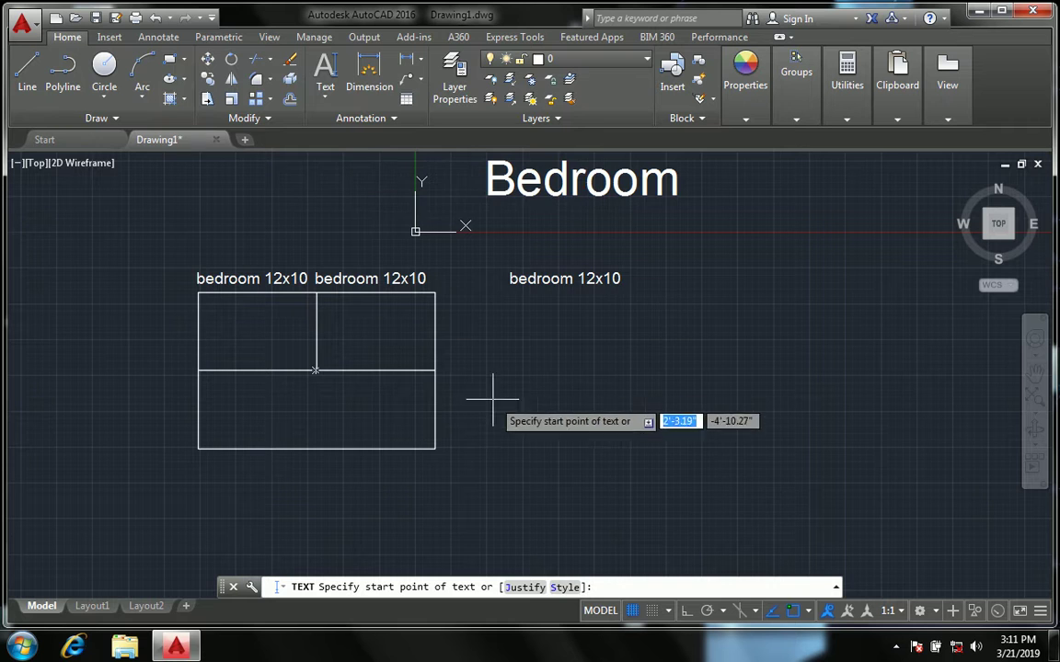
{"action": "left_click", "coordinate": [517, 379]}
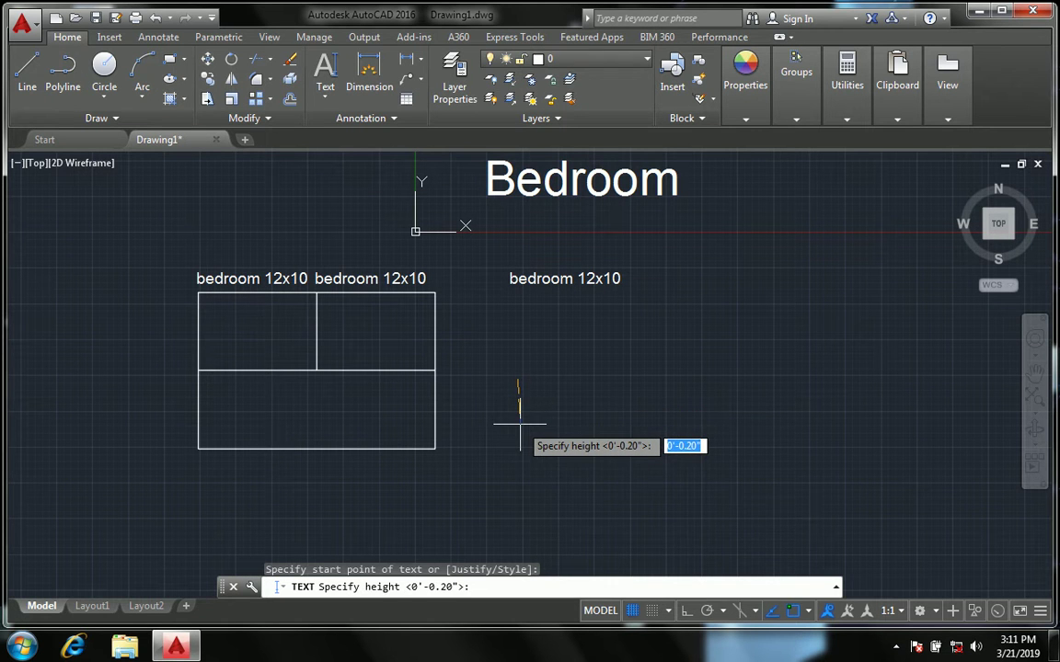
{"action": "type", "text": "'"}
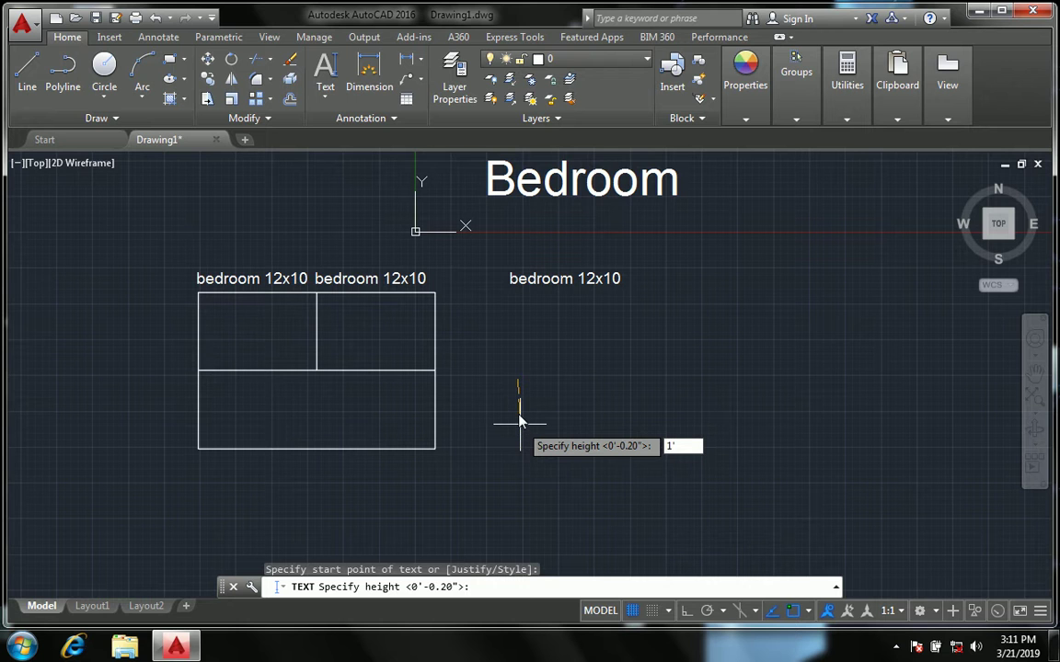
{"action": "key", "text": "Return"}
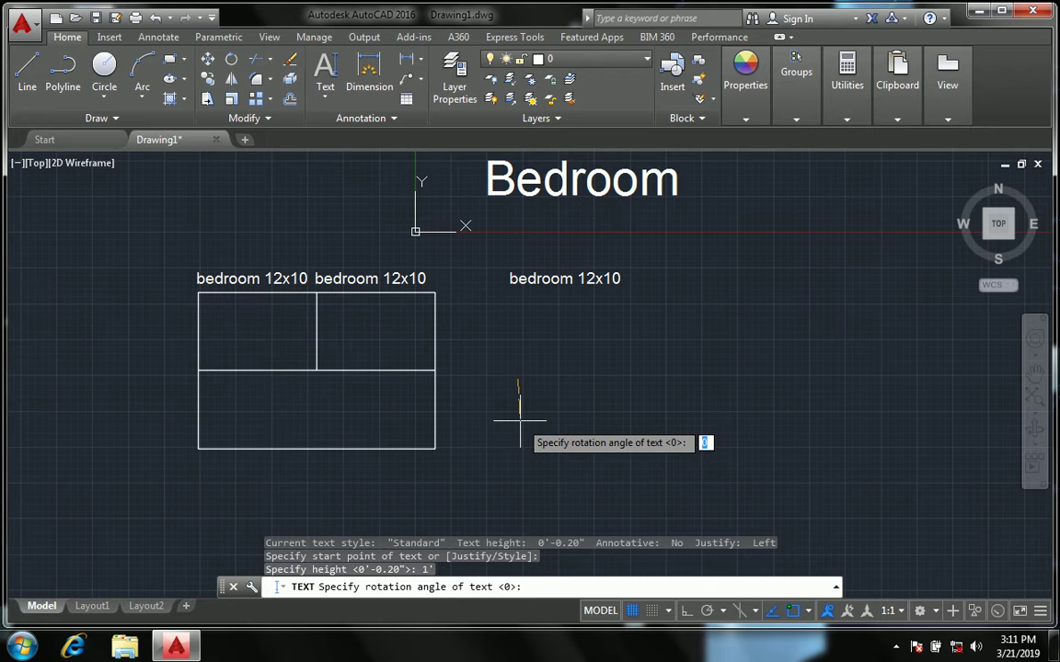
{"action": "key", "text": "Return"}
{"action": "scroll", "coordinate": [527, 372], "scroll_direction": "up", "scroll_amount": 2}
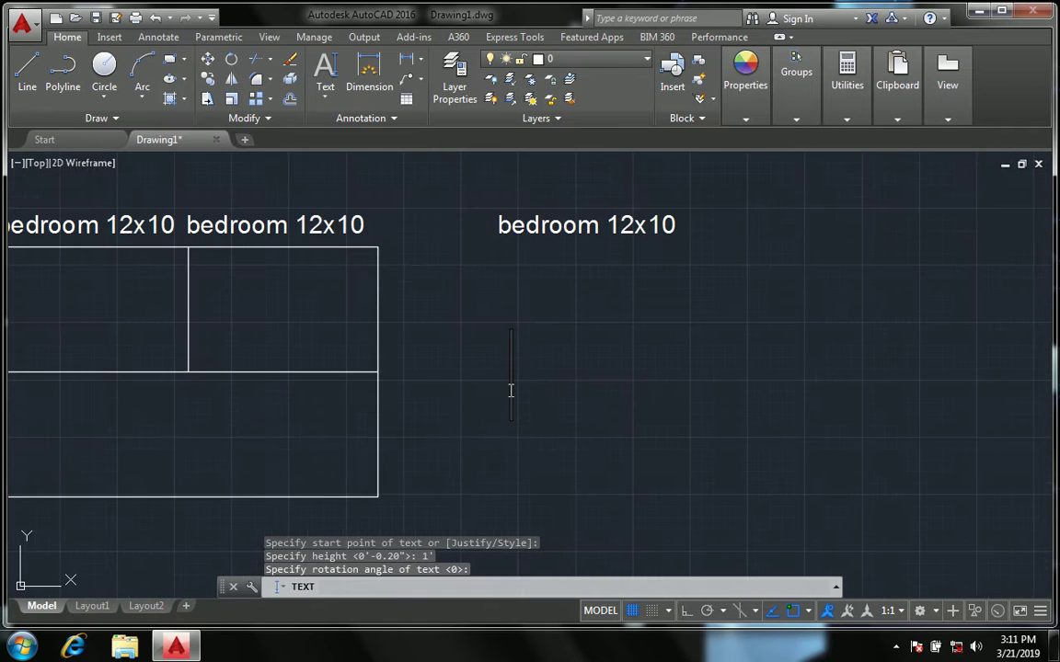
{"action": "scroll", "coordinate": [512, 390], "scroll_direction": "down", "scroll_amount": 2}
{"action": "type", "text": "bedroom"}
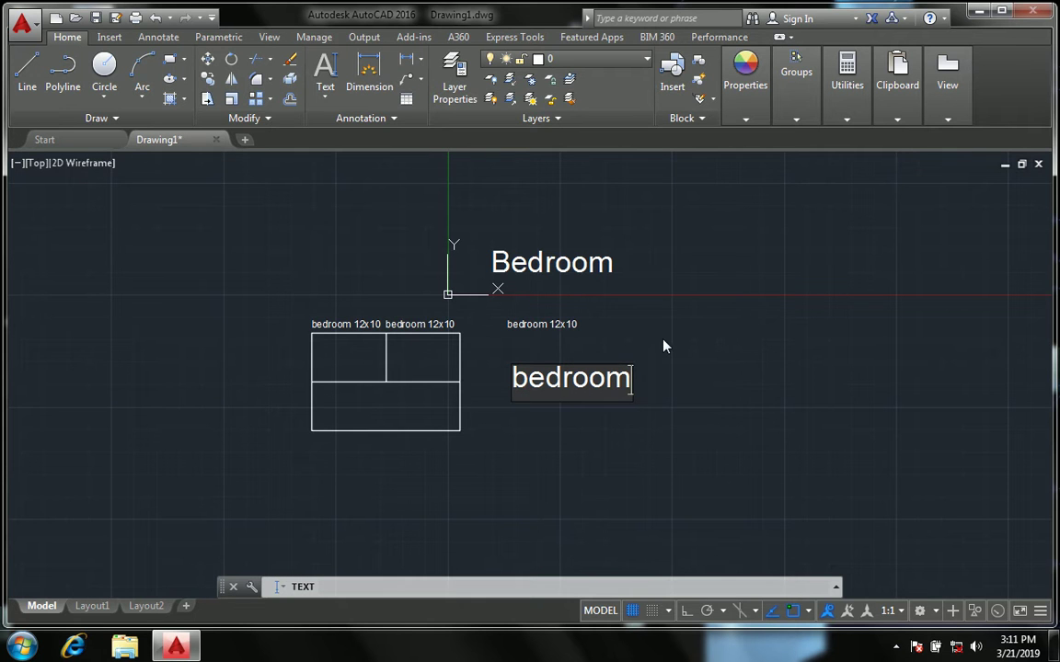
{"action": "left_click", "coordinate": [662, 347]}
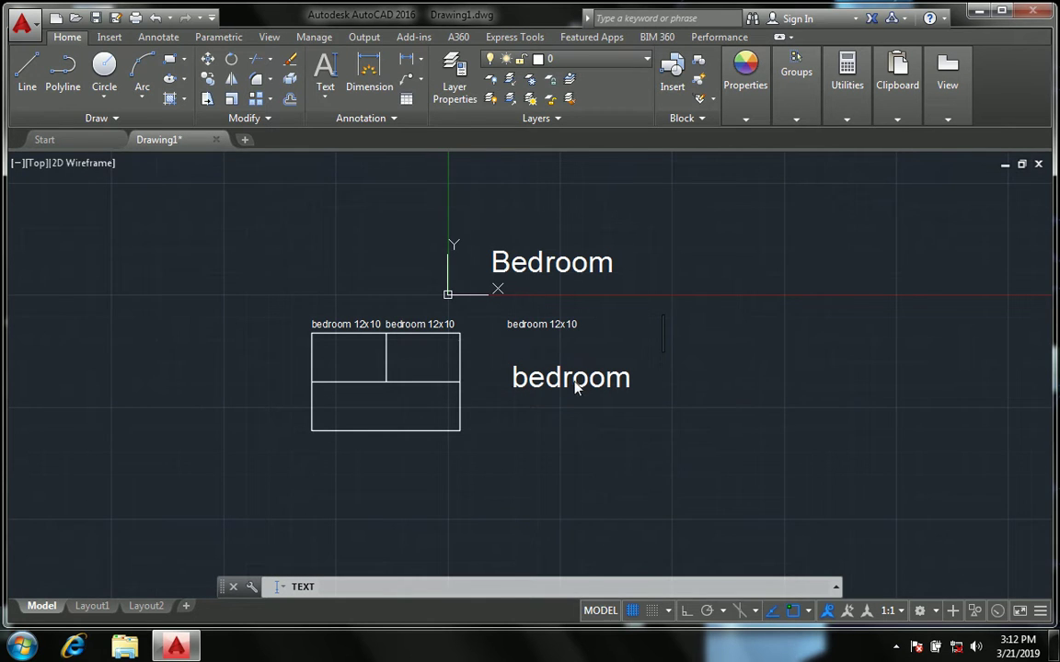
{"action": "scroll", "coordinate": [576, 387], "scroll_direction": "up", "scroll_amount": 2}
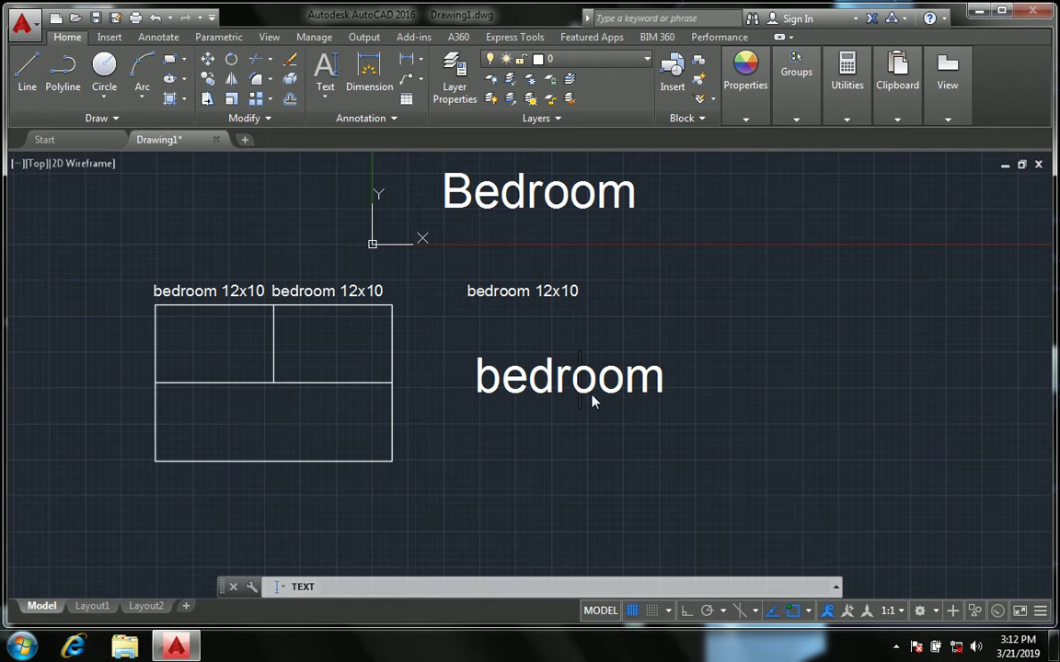
{"action": "key", "text": "Return"}
{"action": "left_click", "coordinate": [572, 333]}
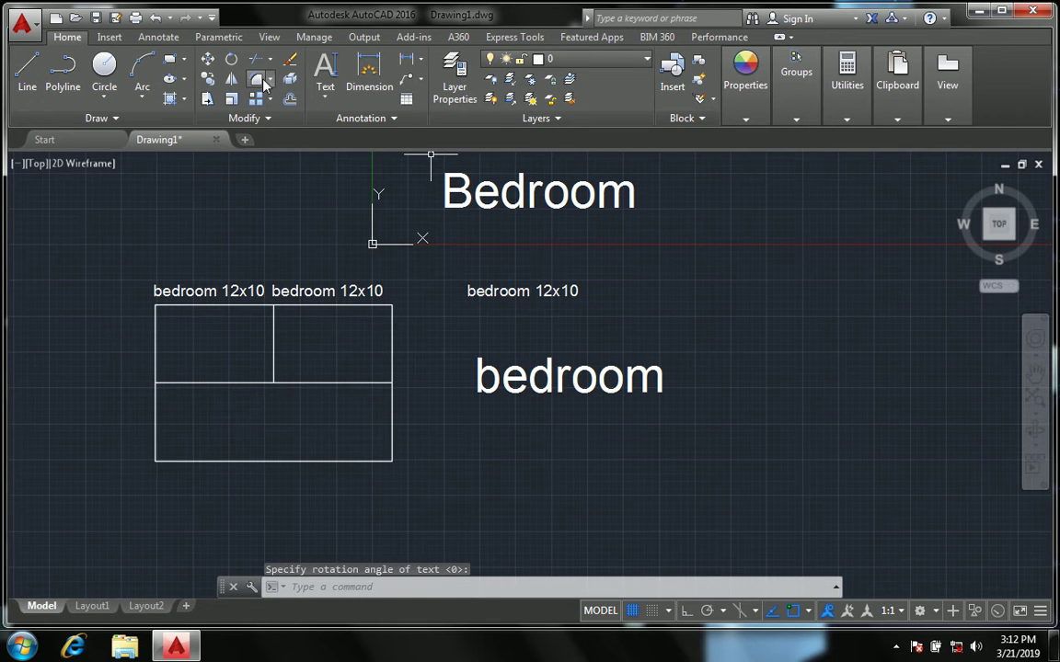
- Copy the single-line bedroom text into the room outline
{"action": "left_click", "coordinate": [209, 81]}
{"action": "left_click", "coordinate": [705, 456]}
{"action": "left_click", "coordinate": [624, 359]}
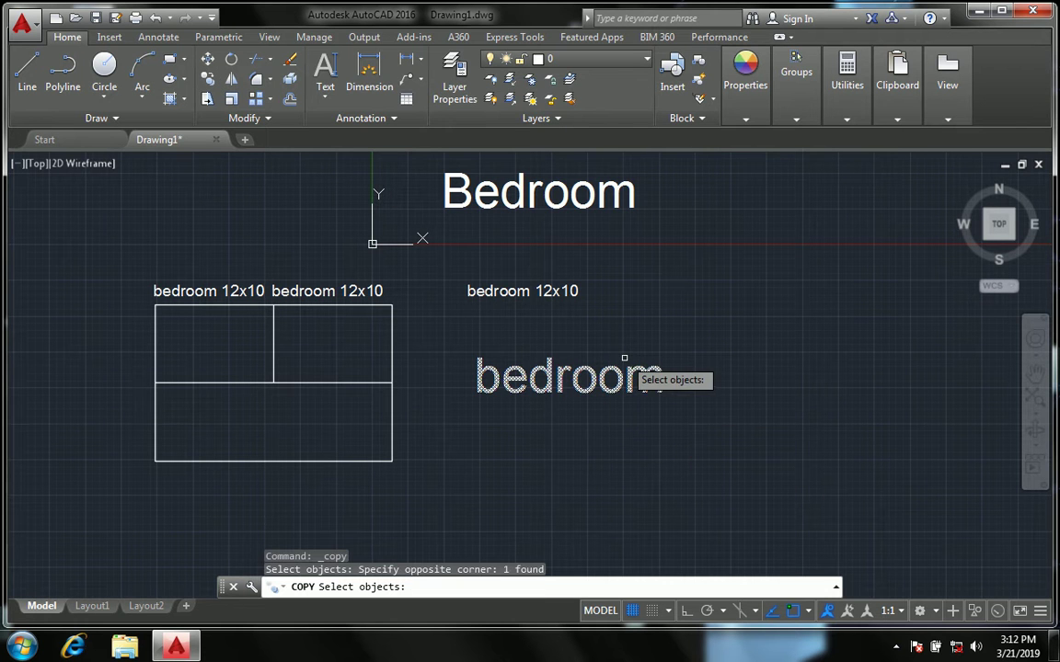
{"action": "key", "text": "Return"}
{"action": "left_click", "coordinate": [610, 387]}
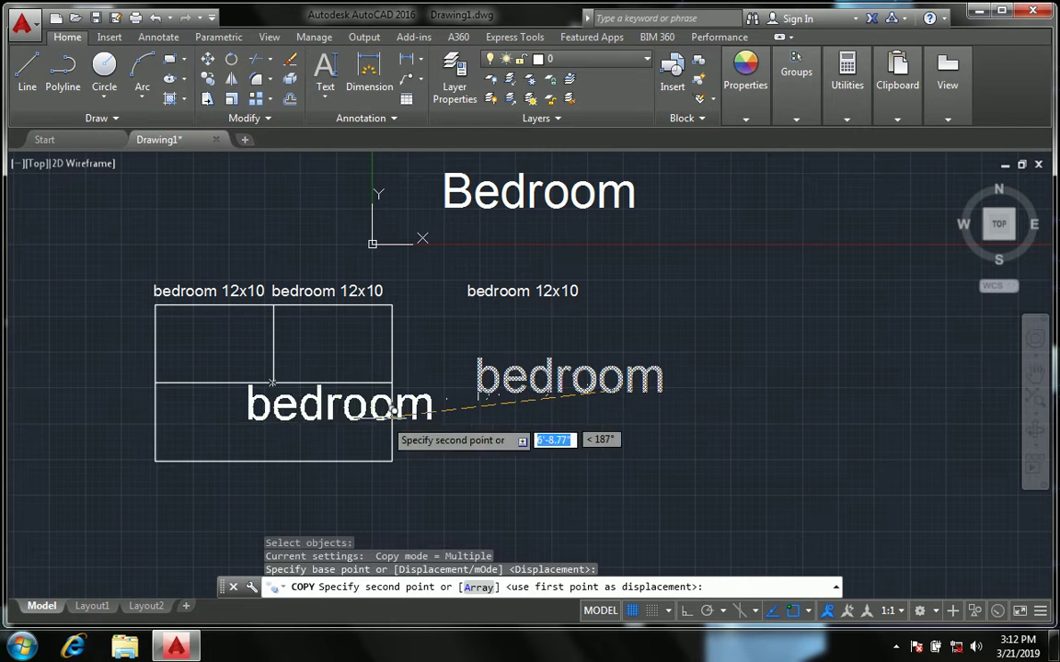
{"action": "left_click", "coordinate": [342, 418]}
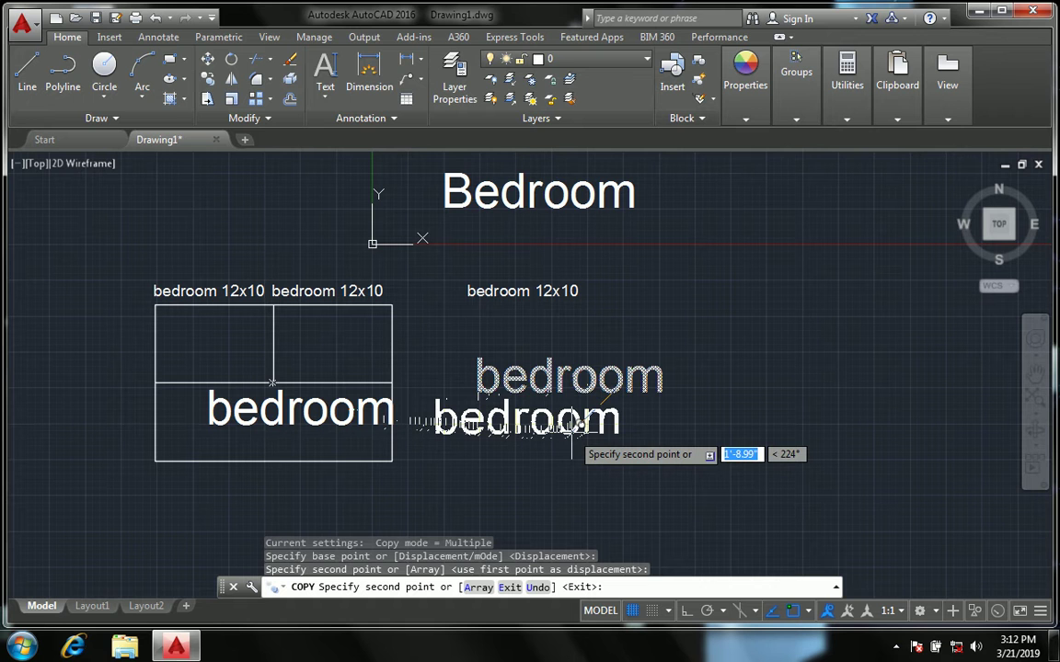
{"action": "key", "text": "Escape"}
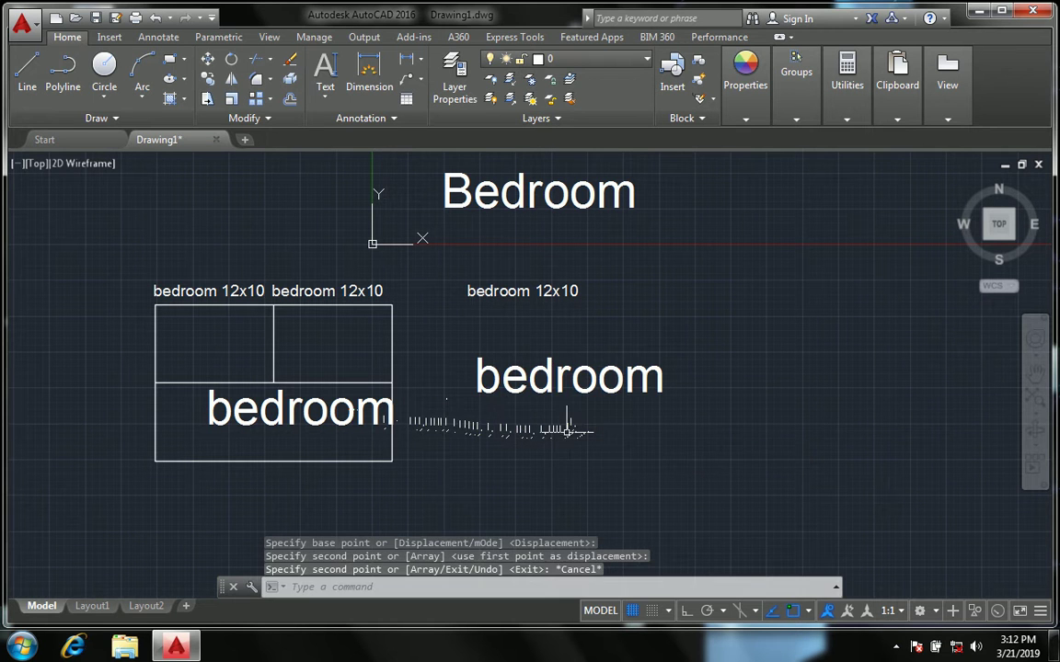
- Undo both the bedroom copy and the original bedroom text
{"action": "key", "text": "ctrl+z"}
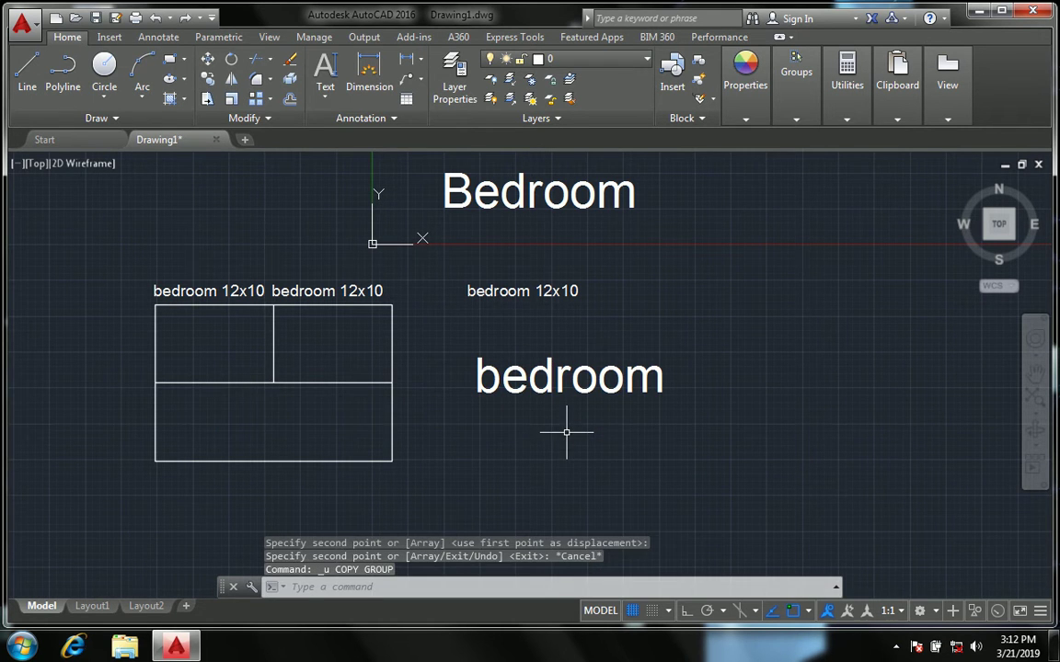
{"action": "key", "text": "ctrl+z"}
{"action": "scroll", "coordinate": [335, 354], "scroll_direction": "up", "scroll_amount": 2}
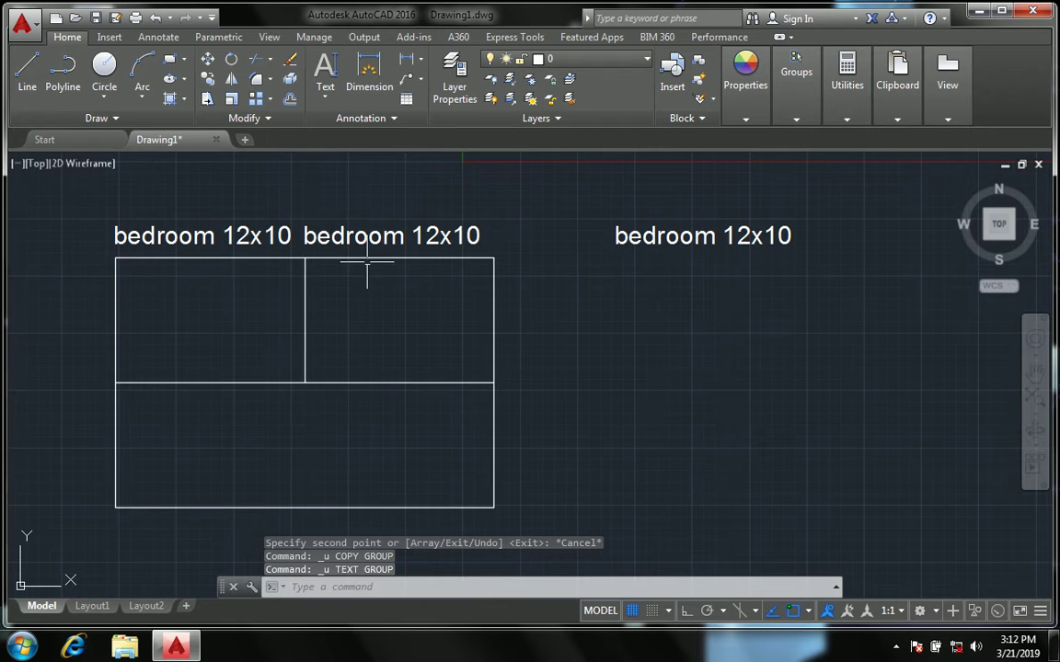
{"action": "scroll", "coordinate": [400, 264], "scroll_direction": "down", "scroll_amount": 2}
{"action": "scroll", "coordinate": [251, 257], "scroll_direction": "up", "scroll_amount": 4}
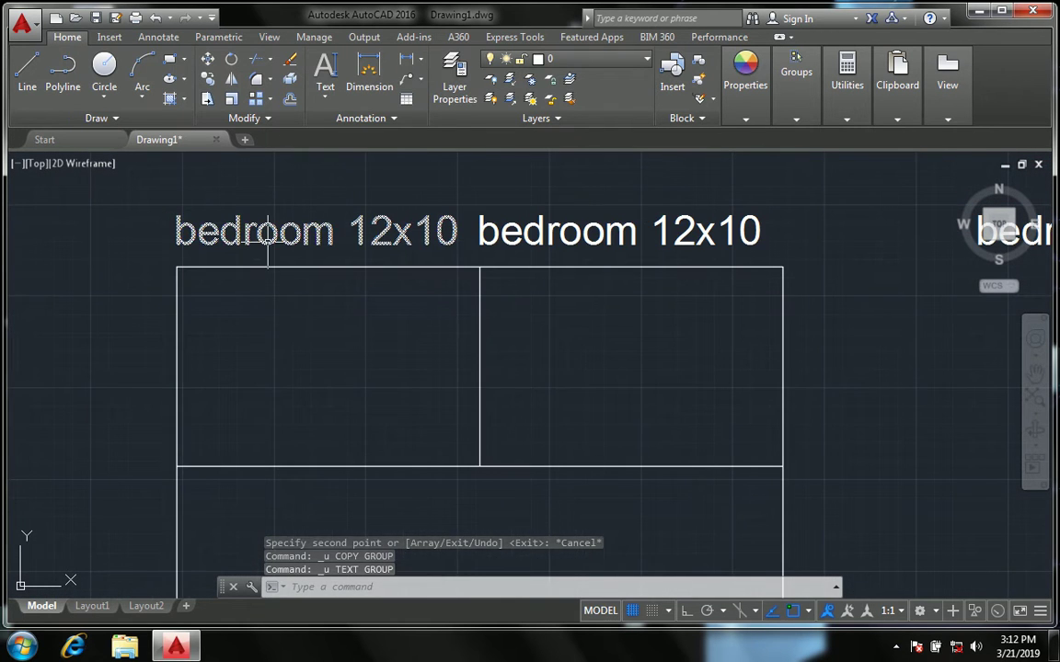
- Change all text of the left bedroom 12x10 label to Cyan
{"action": "left_click", "coordinate": [271, 234]}
{"action": "double_click", "coordinate": [272, 235]}
{"action": "left_click_drag", "start_coordinate": [475, 244], "coordinate": [200, 237]}
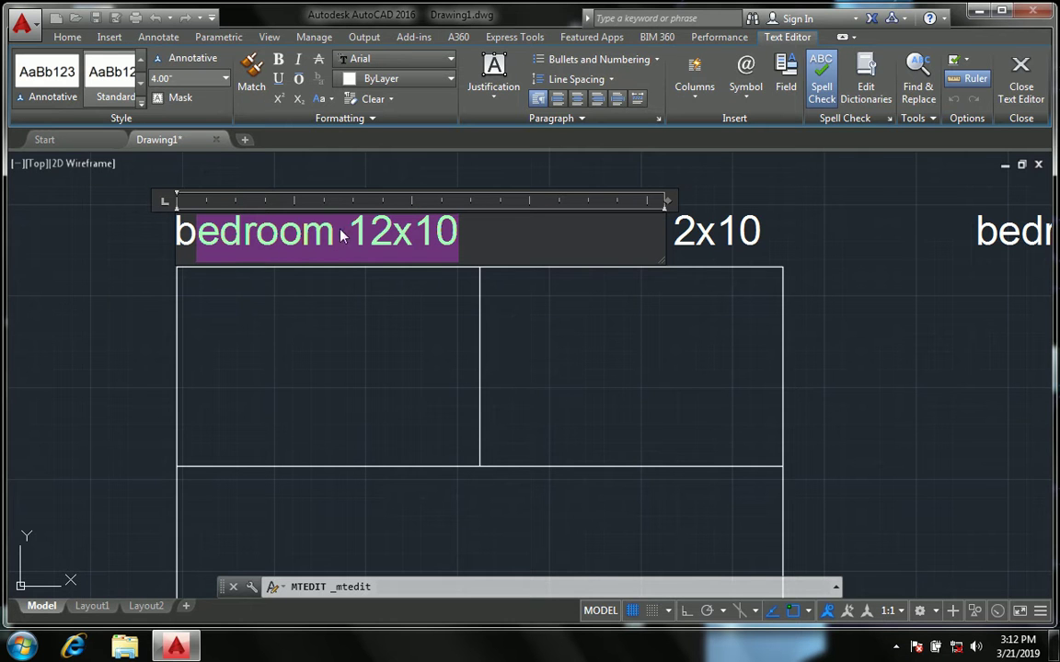
{"action": "key", "text": "ctrl+a"}
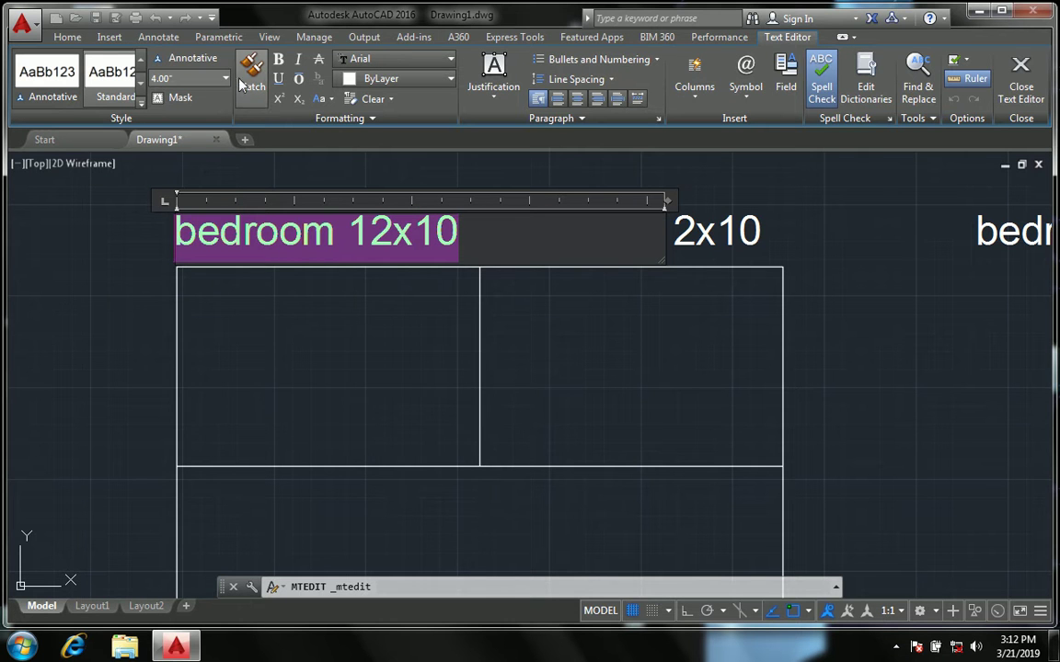
{"action": "left_click", "coordinate": [368, 76]}
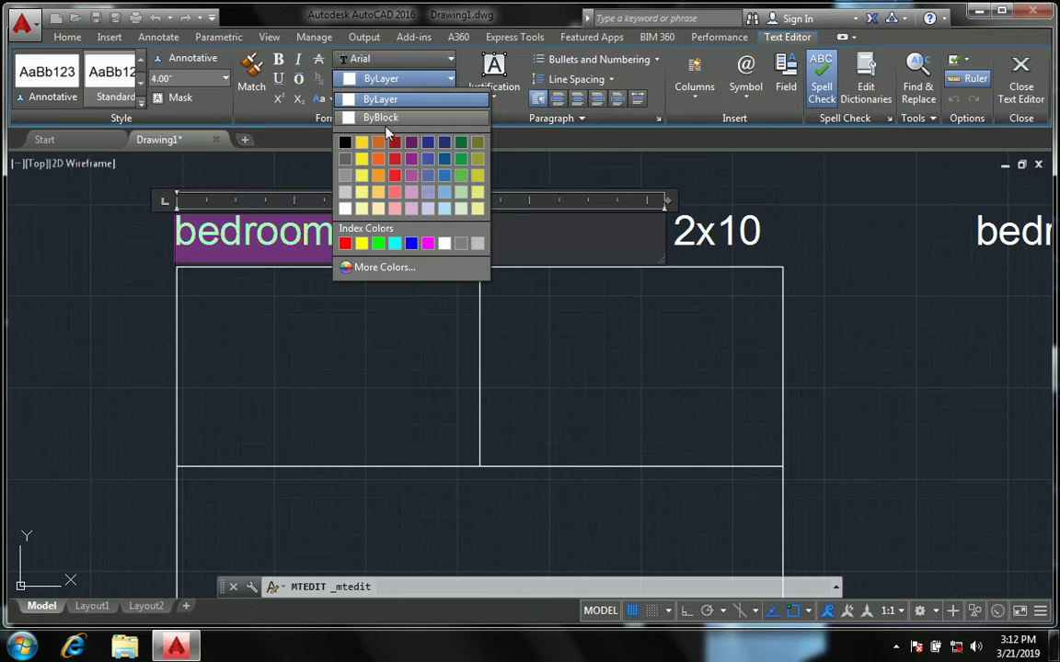
{"action": "left_click", "coordinate": [393, 244]}
{"action": "left_click", "coordinate": [154, 229]}
- Delete the middle white bedroom 12x10 label
{"action": "scroll", "coordinate": [279, 343], "scroll_direction": "down", "scroll_amount": 5}
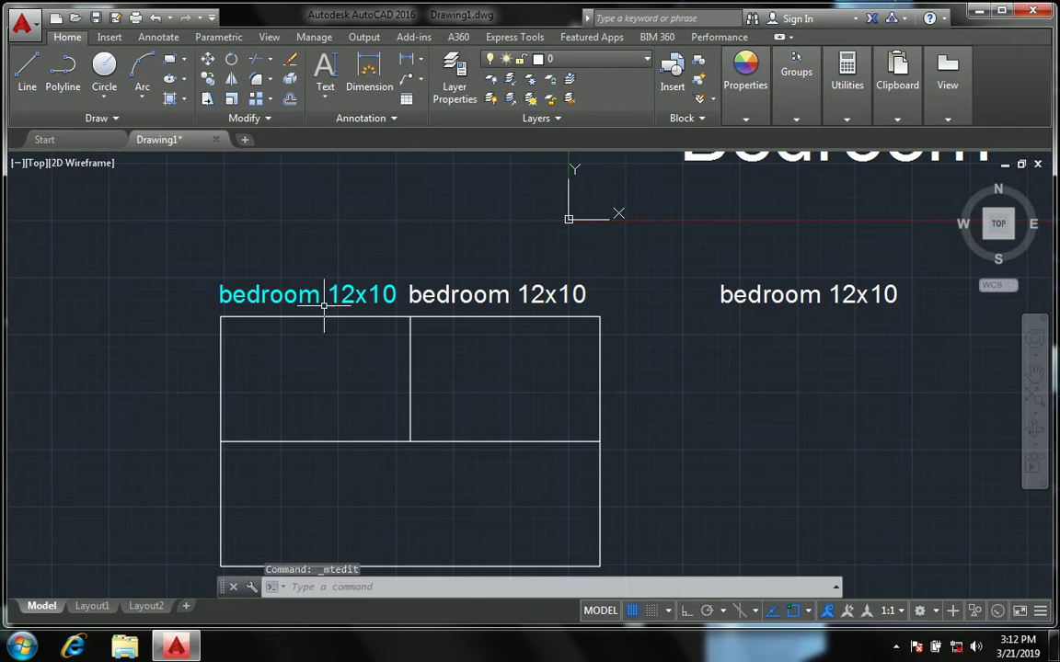
{"action": "scroll", "coordinate": [327, 311], "scroll_direction": "up", "scroll_amount": 4}
{"action": "left_click", "coordinate": [460, 285]}
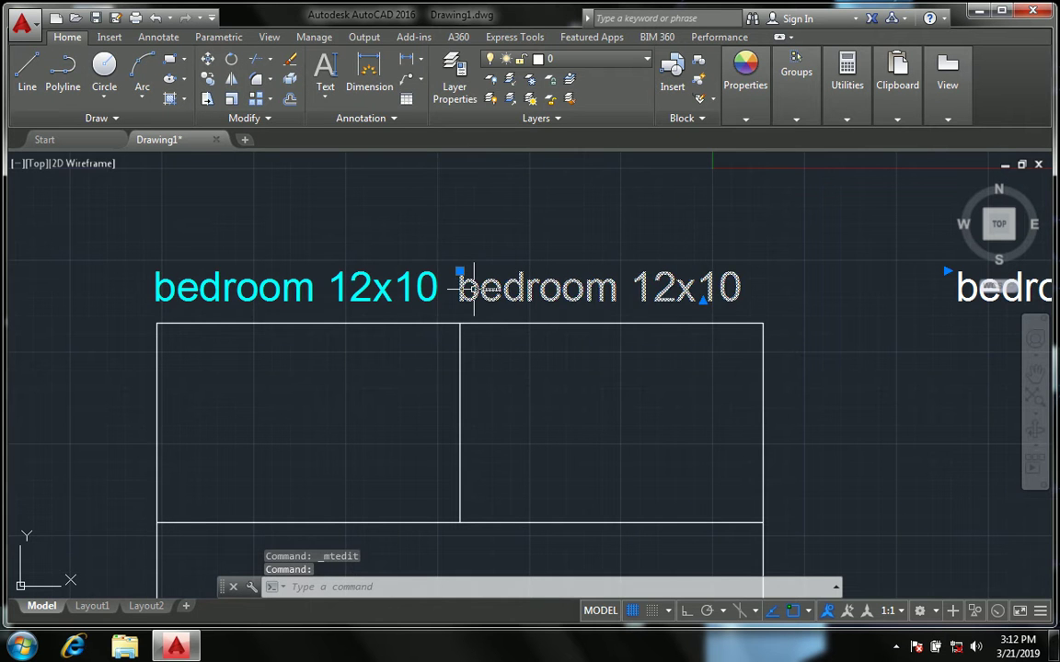
{"action": "key", "text": "Delete"}
{"action": "left_click", "coordinate": [374, 300]}
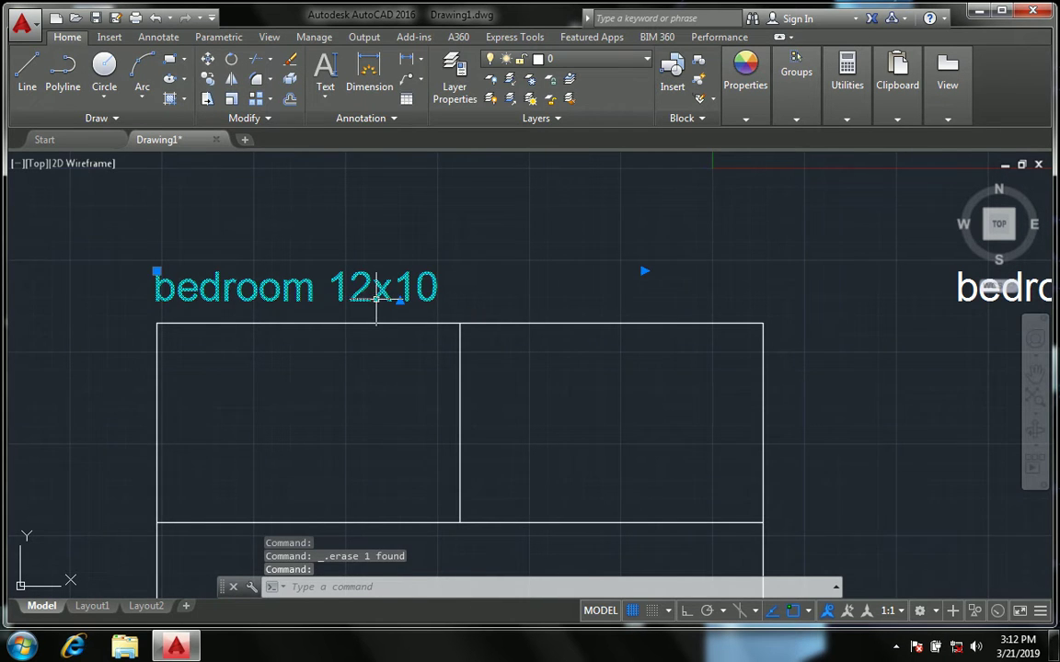
{"action": "scroll", "coordinate": [377, 300], "scroll_direction": "down", "scroll_amount": 2}
{"action": "left_click", "coordinate": [357, 229]}
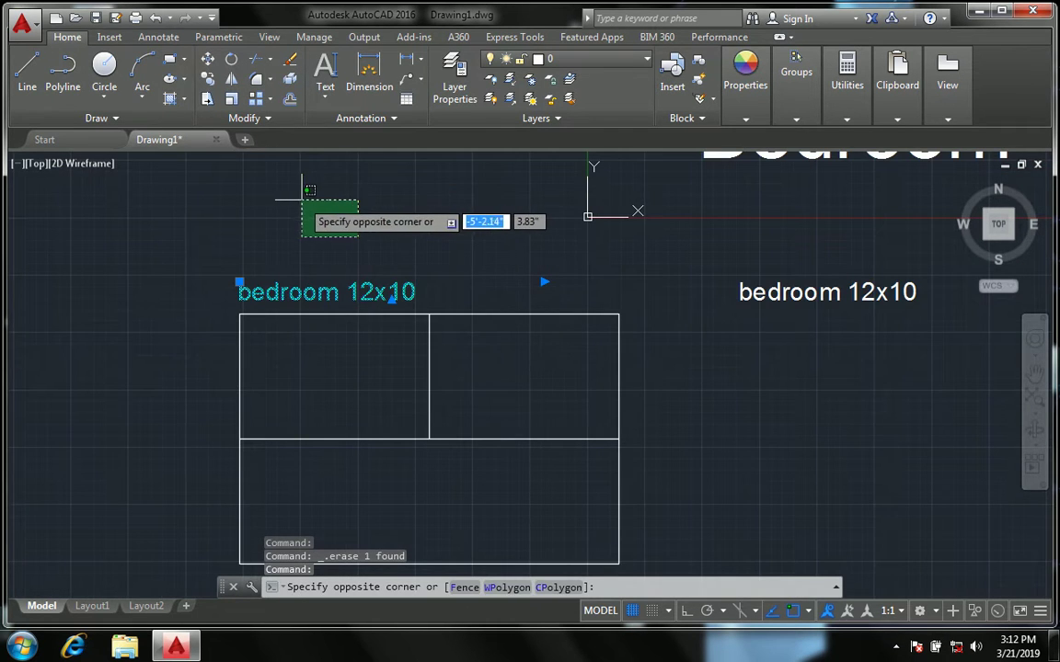
{"action": "key", "text": "Escape"}
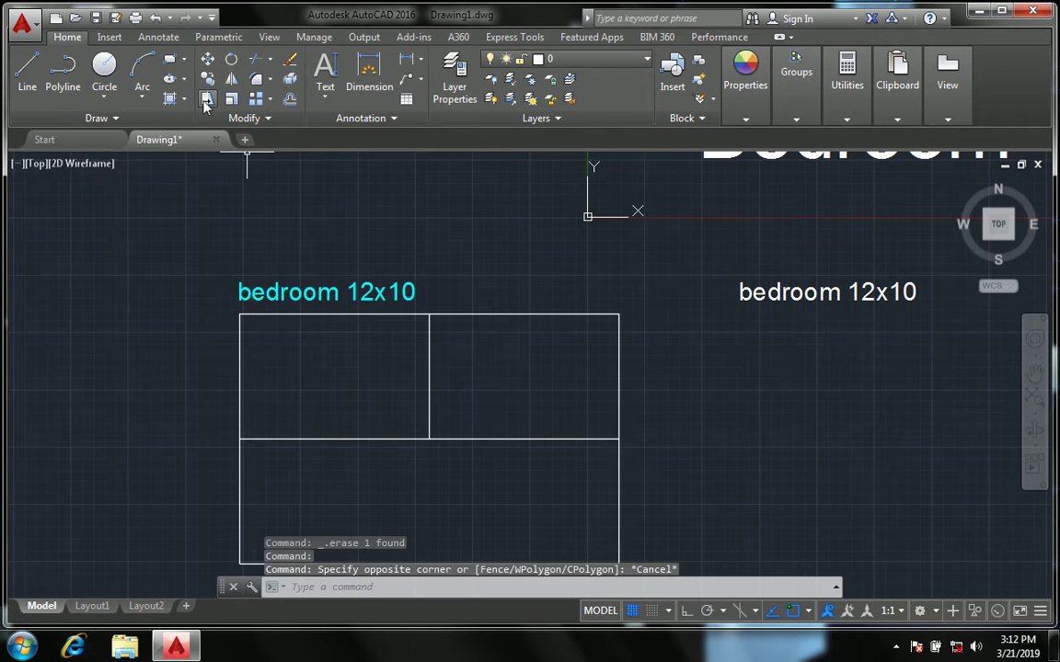
- Copy the cyan bedroom 12x10 label to a spot left of the rooms
{"action": "key", "text": "Escape"}
{"action": "left_click", "coordinate": [209, 83]}
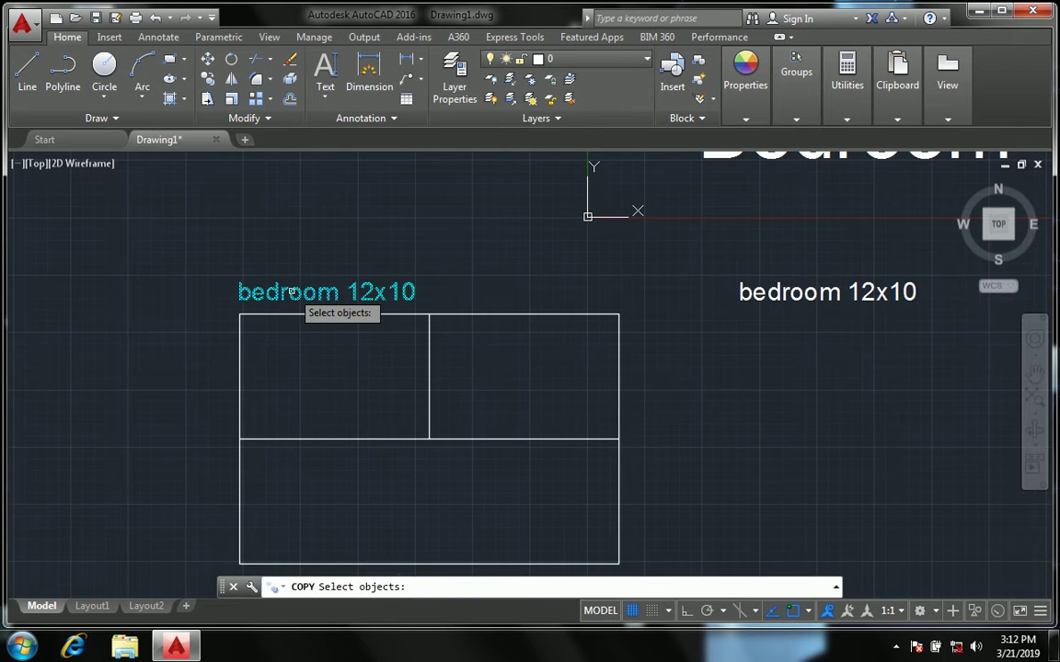
{"action": "left_click", "coordinate": [290, 292]}
{"action": "key", "text": "Return"}
{"action": "left_click", "coordinate": [314, 283]}
{"action": "scroll", "coordinate": [294, 316], "scroll_direction": "down", "scroll_amount": 2}
{"action": "left_click", "coordinate": [158, 340]}
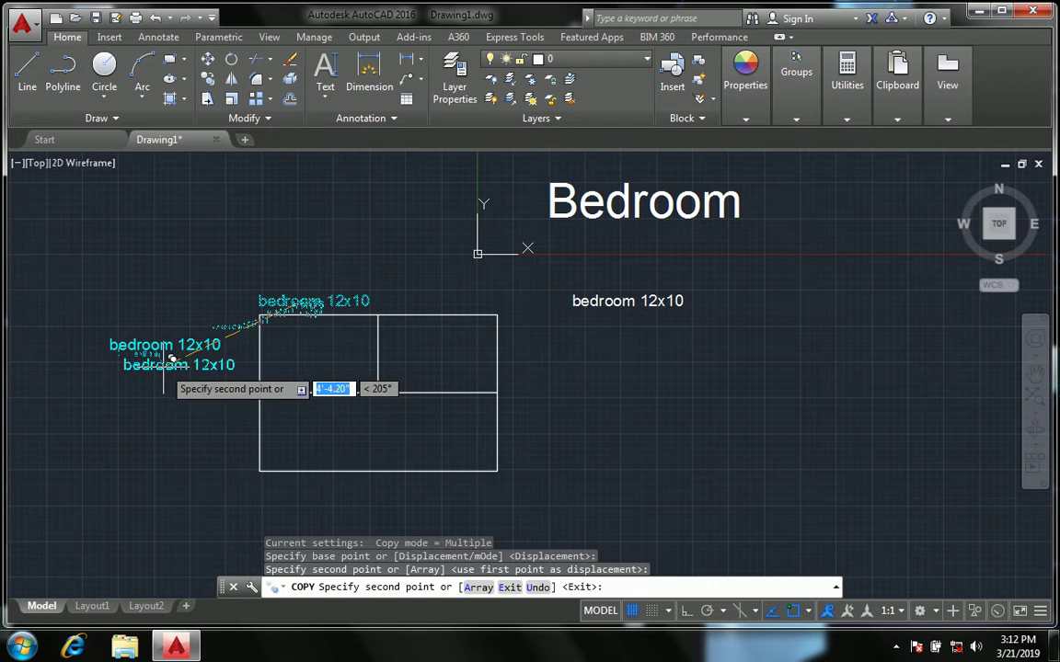
{"action": "key", "text": "Escape"}
{"action": "scroll", "coordinate": [207, 332], "scroll_direction": "down", "scroll_amount": 1}
{"action": "scroll", "coordinate": [212, 322], "scroll_direction": "up", "scroll_amount": 2}
{"action": "scroll", "coordinate": [217, 317], "scroll_direction": "up", "scroll_amount": 1}
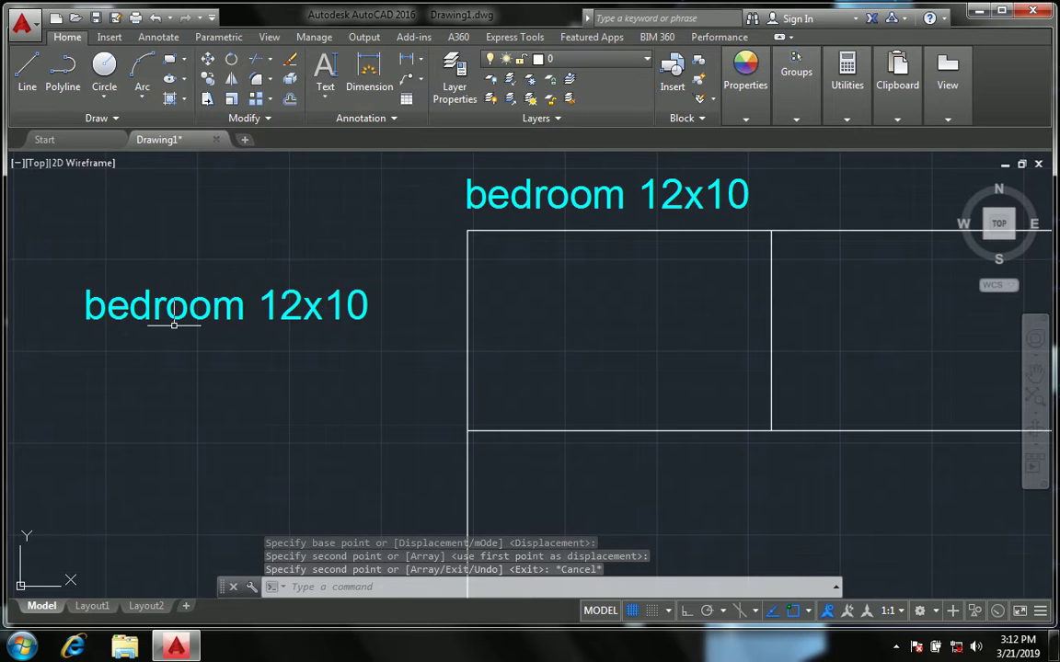
- Edit the copied label to read 'bedroom 13x10'
{"action": "left_click", "coordinate": [297, 310]}
{"action": "left_click", "coordinate": [297, 310]}
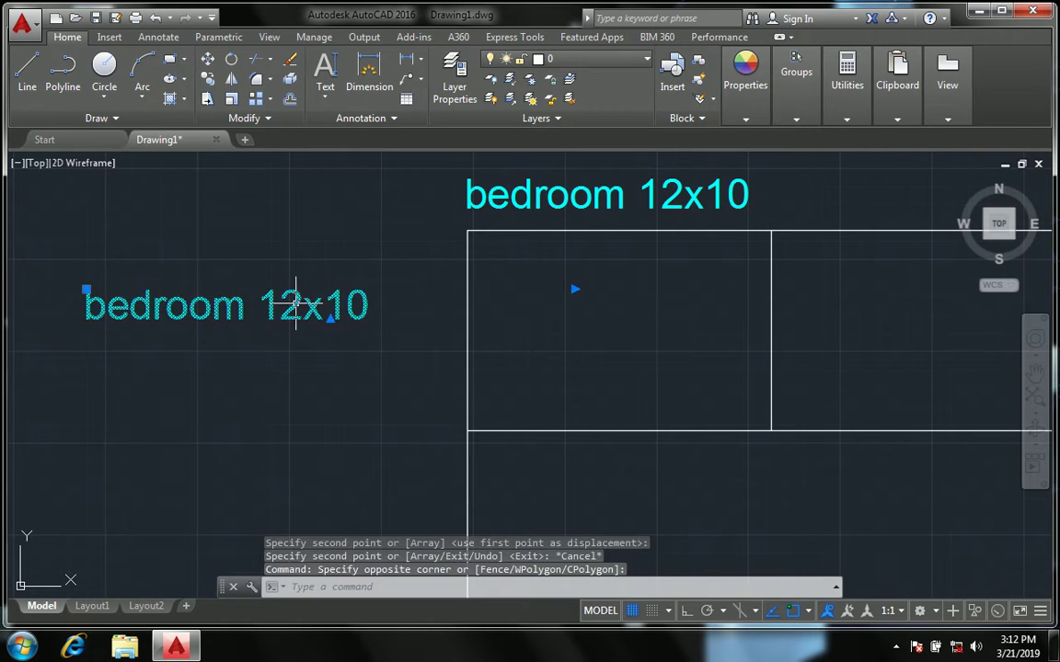
{"action": "double_click", "coordinate": [297, 310]}
{"action": "key", "text": "BackSpace"}
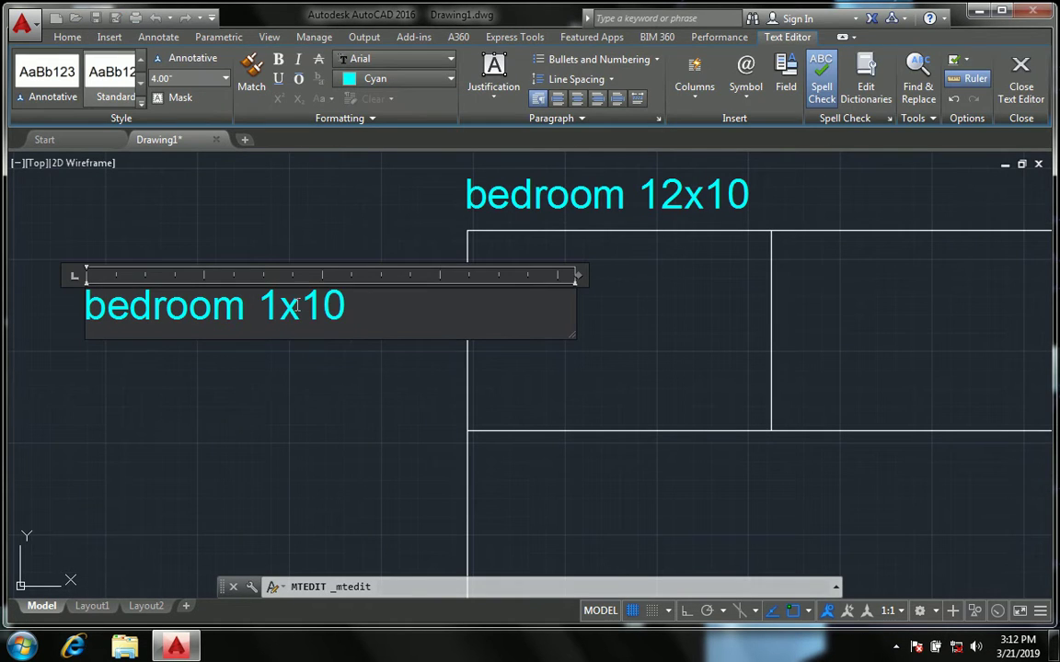
{"action": "type", "text": "3"}
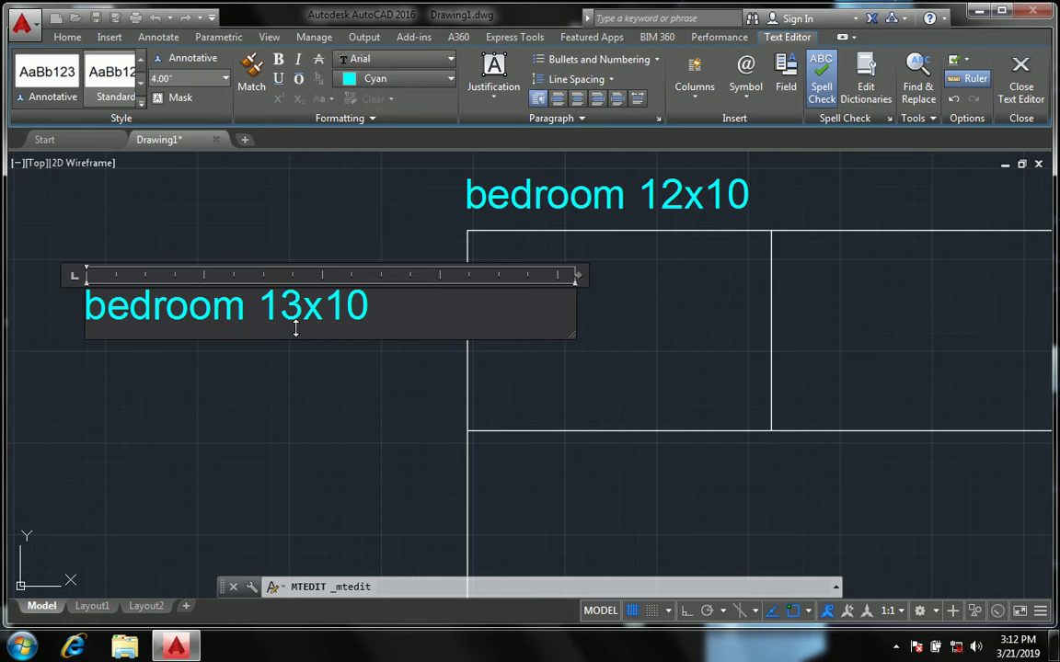
{"action": "left_click", "coordinate": [184, 387]}
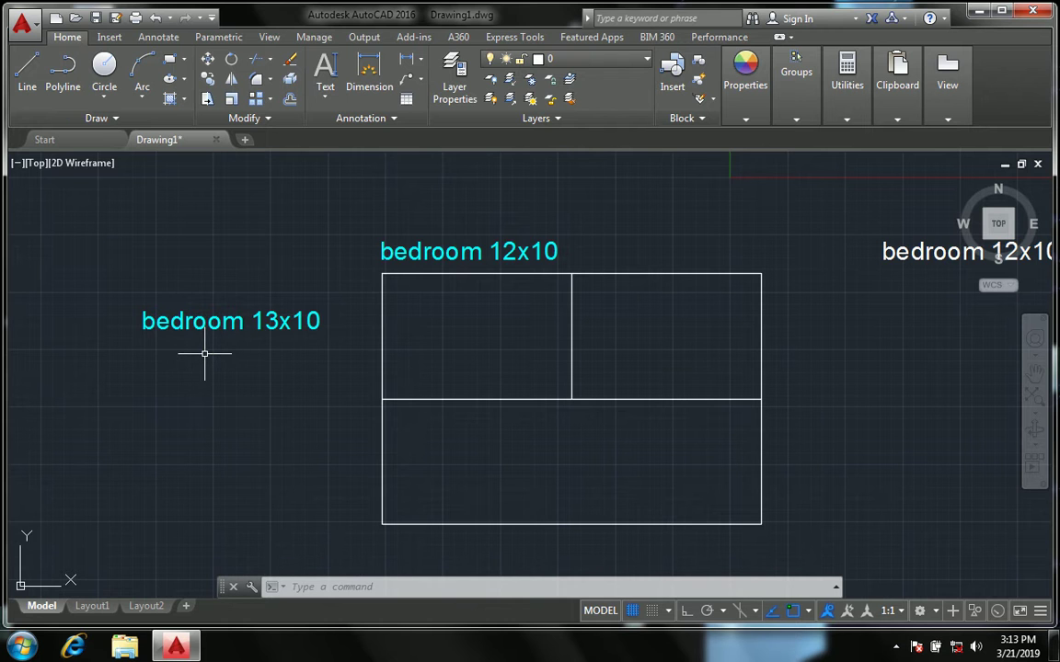
- Copy the bedroom 13x10 label into the upper-right room, plus several extra copies on the left
{"action": "type", "text": "co"}
{"action": "key", "text": "Return"}
{"action": "left_click", "coordinate": [231, 298]}
{"action": "key", "text": "Return"}
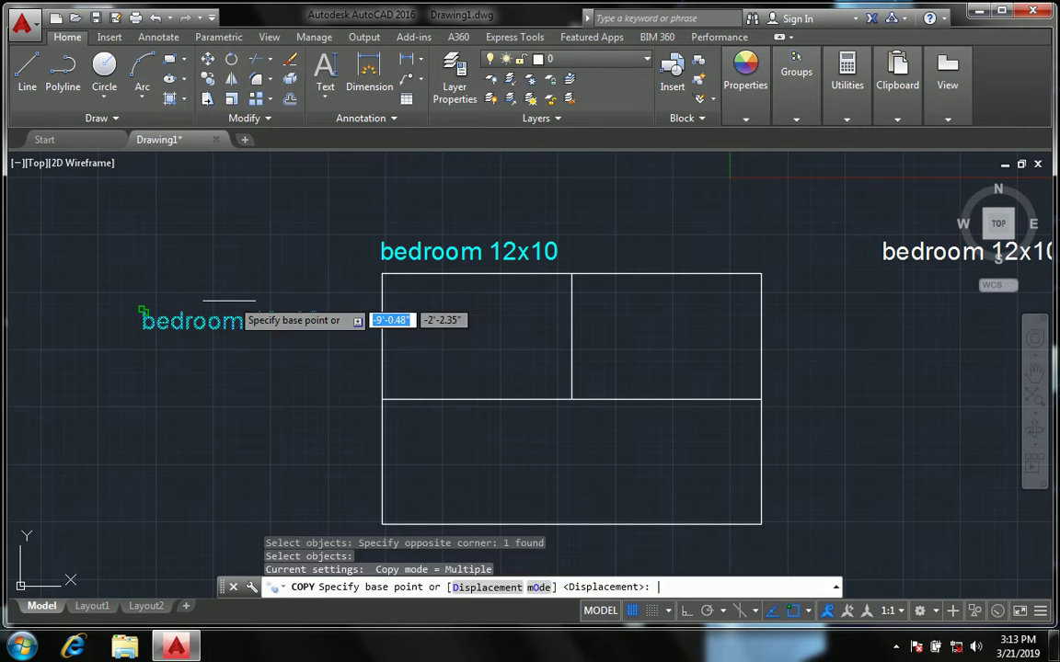
{"action": "left_click", "coordinate": [143, 323]}
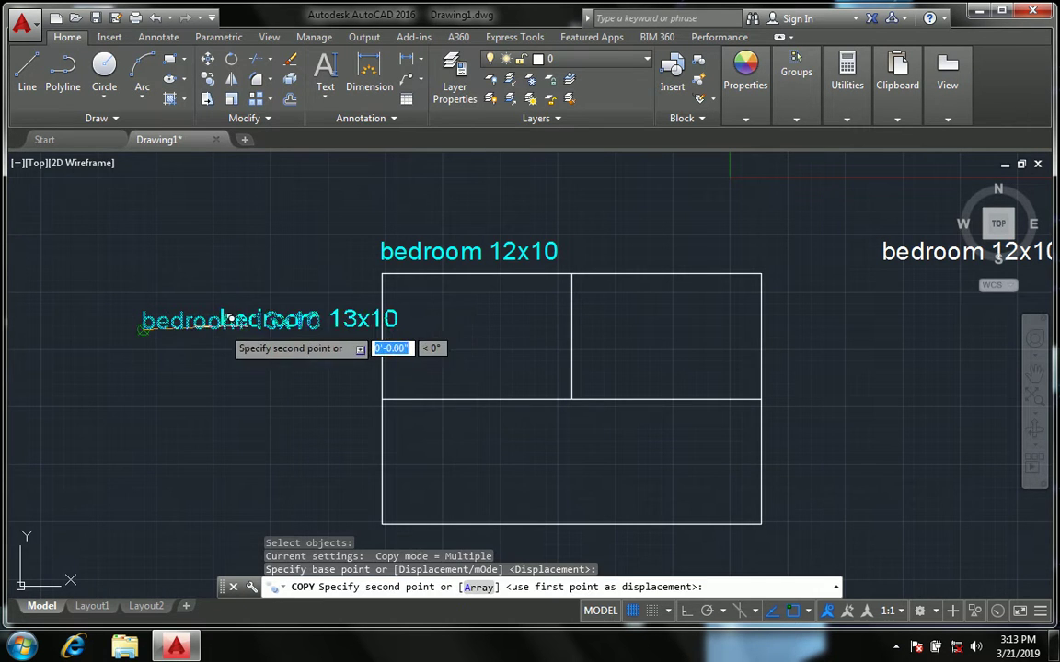
{"action": "left_click", "coordinate": [571, 331]}
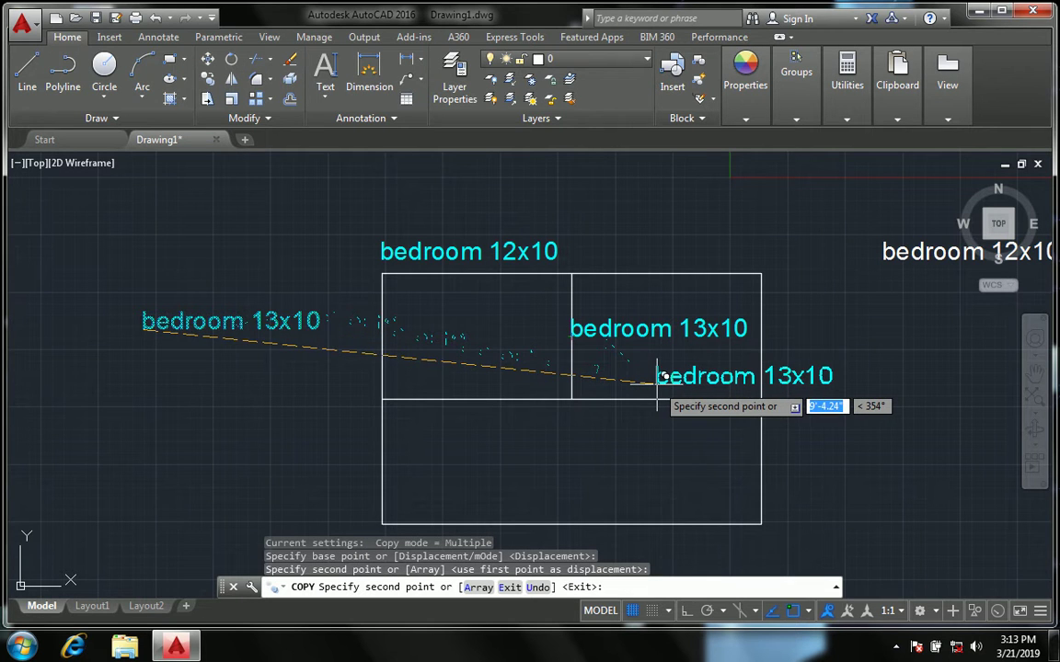
{"action": "left_click", "coordinate": [193, 428]}
{"action": "left_click", "coordinate": [122, 489]}
{"action": "left_click", "coordinate": [123, 269]}
{"action": "left_click", "coordinate": [146, 221]}
{"action": "key", "text": "Escape"}
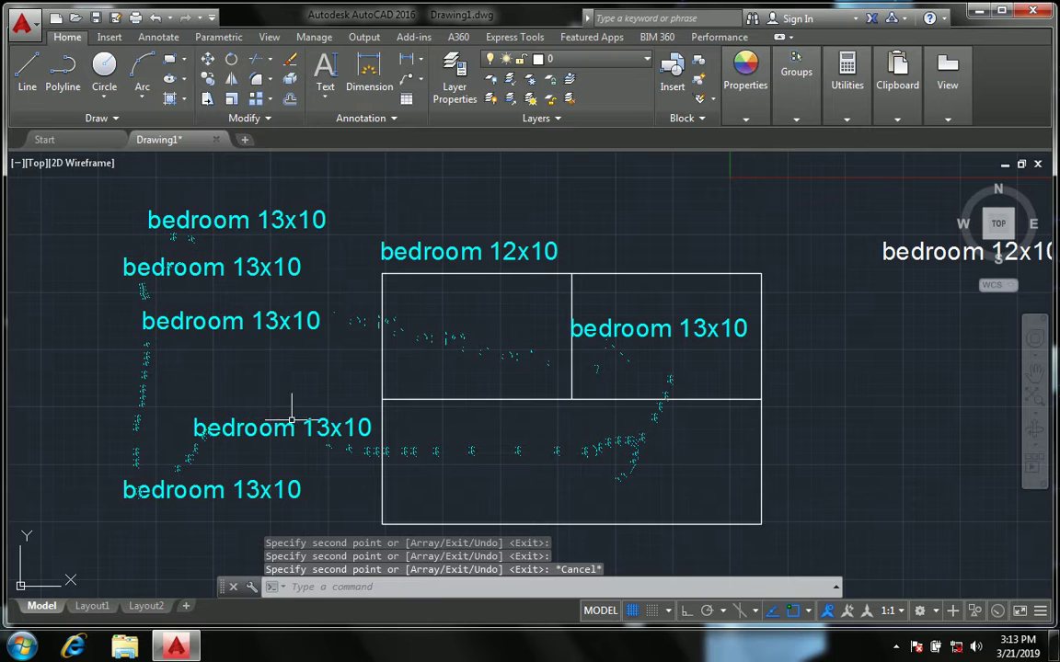
{"action": "scroll", "coordinate": [295, 423], "scroll_direction": "down", "scroll_amount": 4}
{"action": "scroll", "coordinate": [295, 424], "scroll_direction": "up", "scroll_amount": 2}
- Delete the five extra bedroom 13x10 labels on the left
{"action": "left_click", "coordinate": [285, 488]}
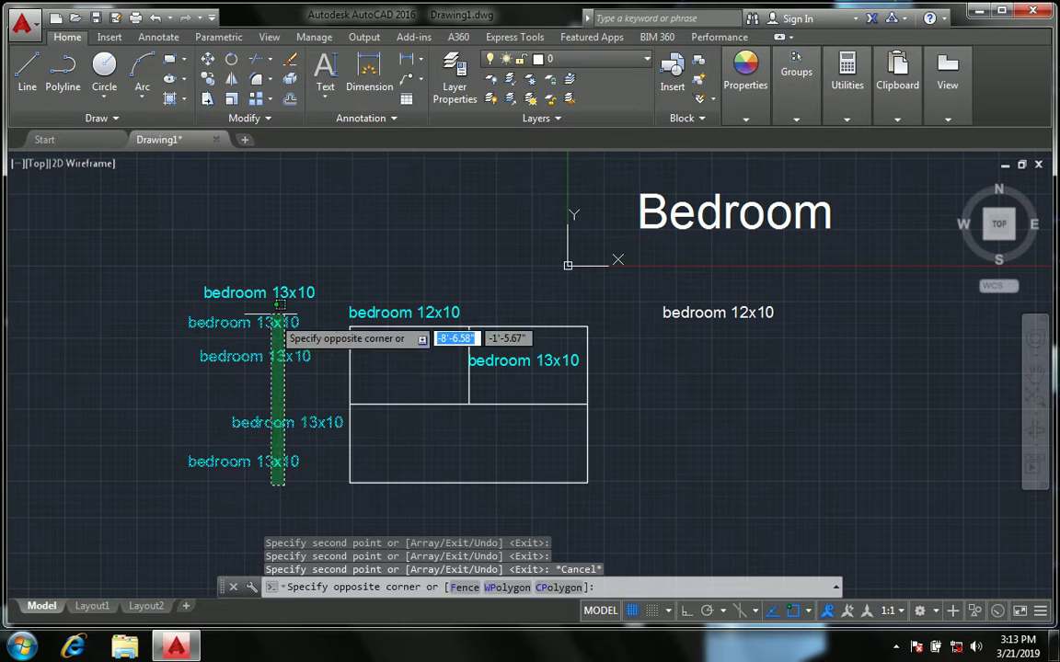
{"action": "left_click", "coordinate": [238, 272]}
{"action": "key", "text": "Delete"}
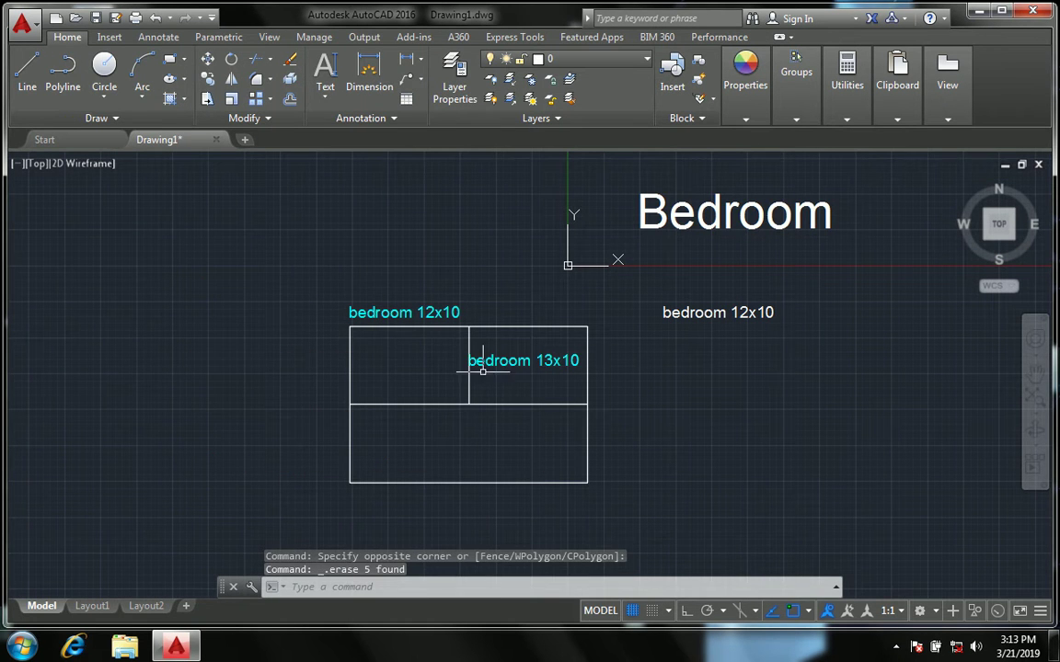
{"action": "scroll", "coordinate": [522, 367], "scroll_direction": "up", "scroll_amount": 2}
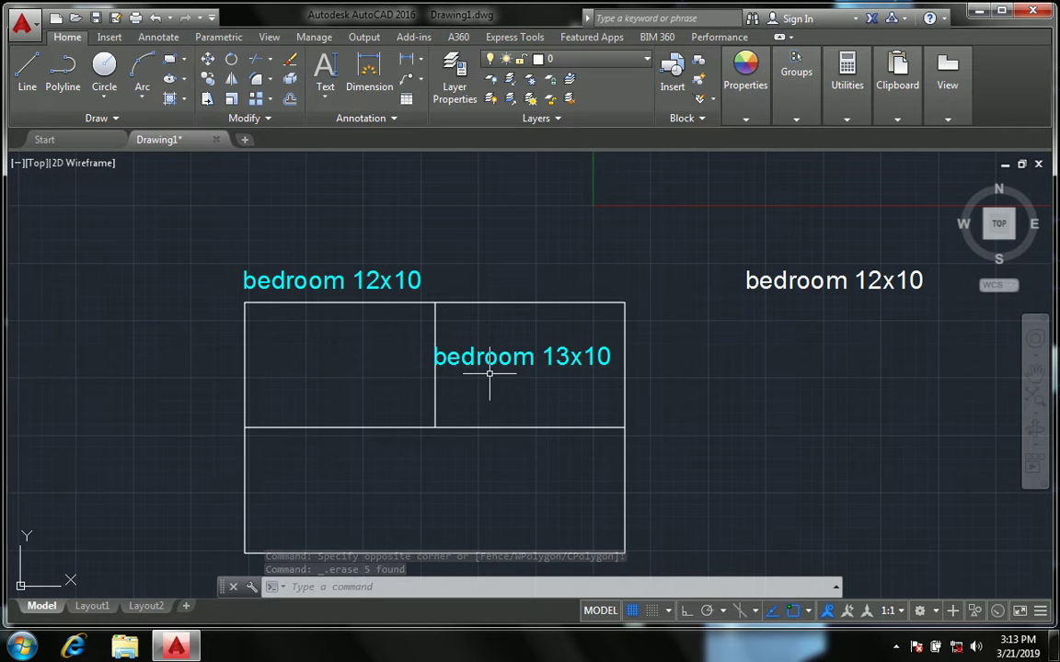
- Delete the cyan and white 'bedroom 12x10' labels and the large Bedroom text
{"action": "left_click", "coordinate": [327, 99]}
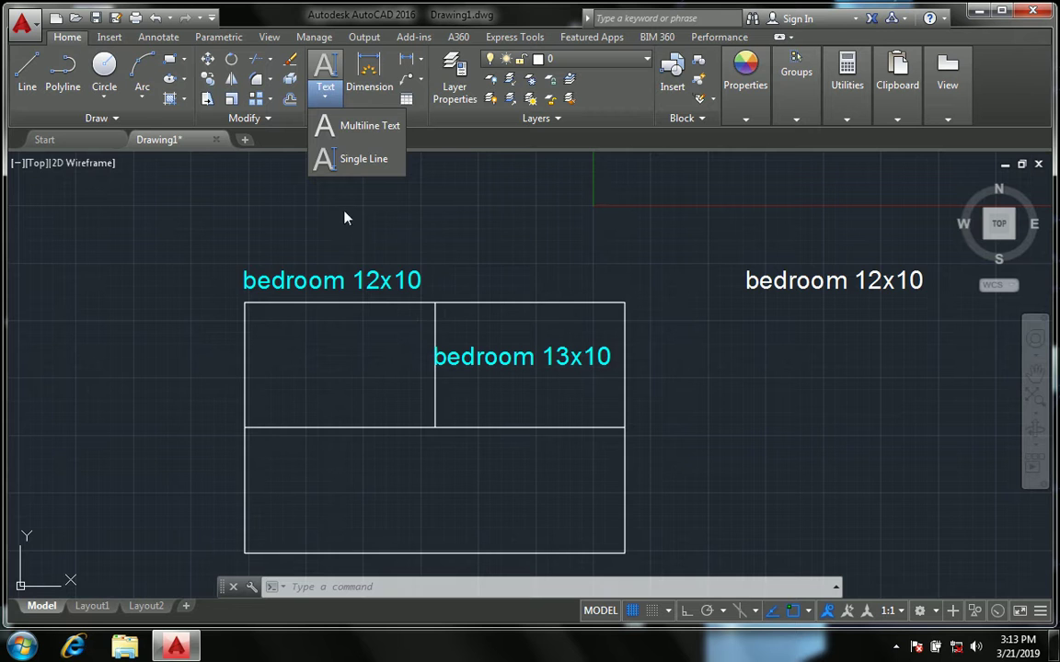
{"action": "scroll", "coordinate": [399, 287], "scroll_direction": "down", "scroll_amount": 2}
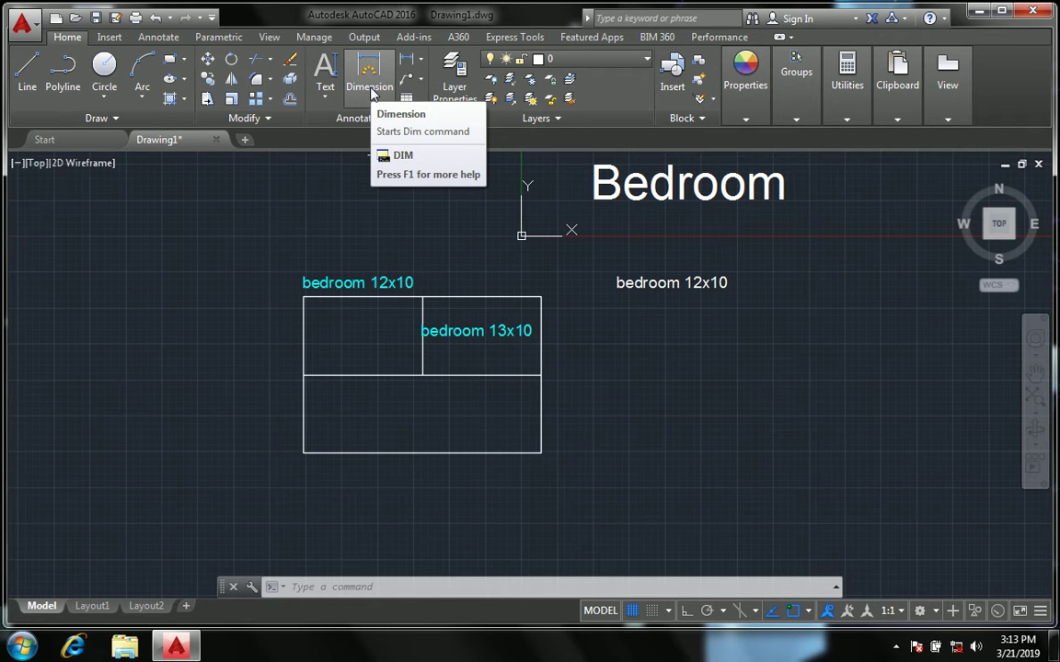
{"action": "scroll", "coordinate": [407, 276], "scroll_direction": "up", "scroll_amount": 2}
{"action": "left_click", "coordinate": [409, 284]}
{"action": "key", "text": "Delete"}
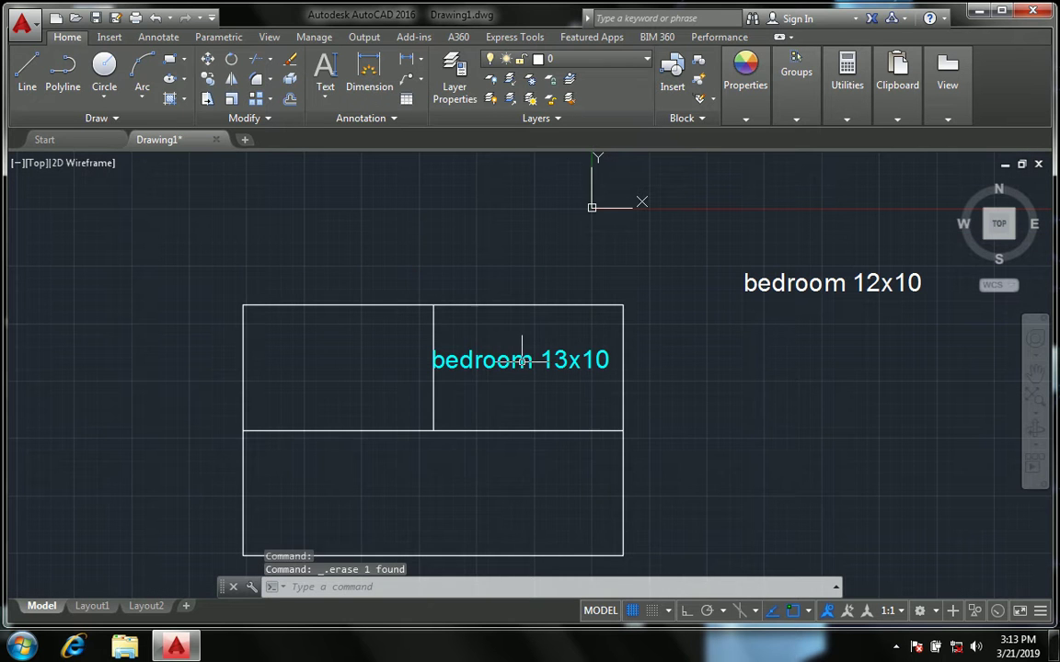
{"action": "scroll", "coordinate": [518, 360], "scroll_direction": "down", "scroll_amount": 2}
{"action": "left_click", "coordinate": [733, 336]}
{"action": "left_click", "coordinate": [740, 261]}
{"action": "key", "text": "Delete"}
{"action": "left_click", "coordinate": [644, 196]}
{"action": "left_click", "coordinate": [721, 213]}
{"action": "key", "text": "Delete"}
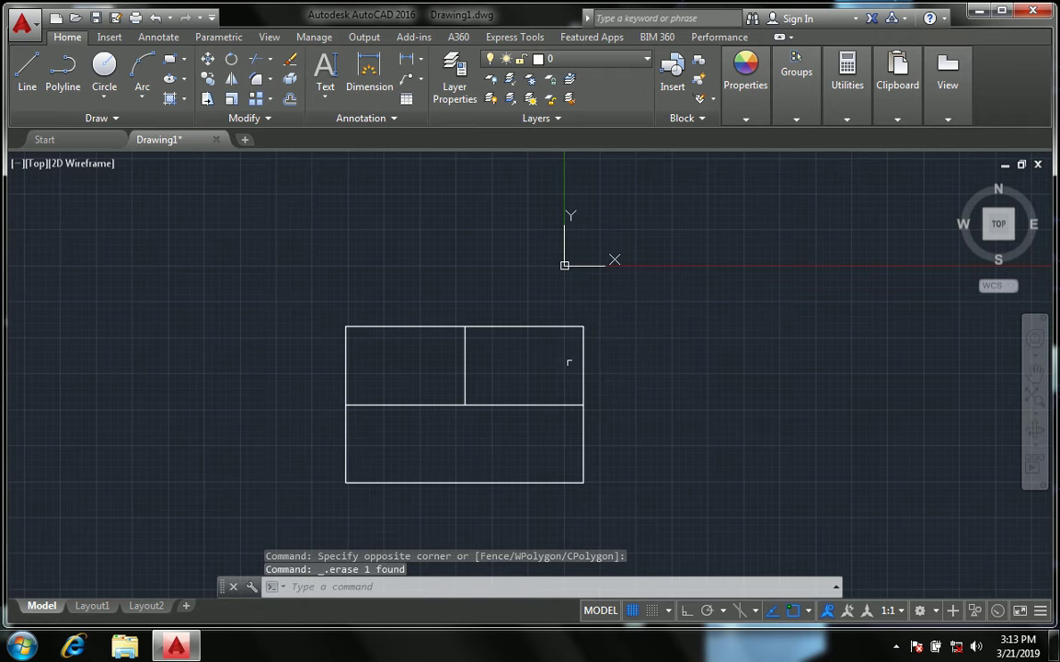
- Erase the old plan outline, its horizontal divider and the leftover vertical line
{"action": "left_click", "coordinate": [645, 433]}
{"action": "left_click", "coordinate": [472, 302]}
{"action": "key", "text": "Delete"}
{"action": "scroll", "coordinate": [386, 285], "scroll_direction": "up", "scroll_amount": 2}
{"action": "left_click", "coordinate": [502, 367]}
{"action": "left_click", "coordinate": [539, 393]}
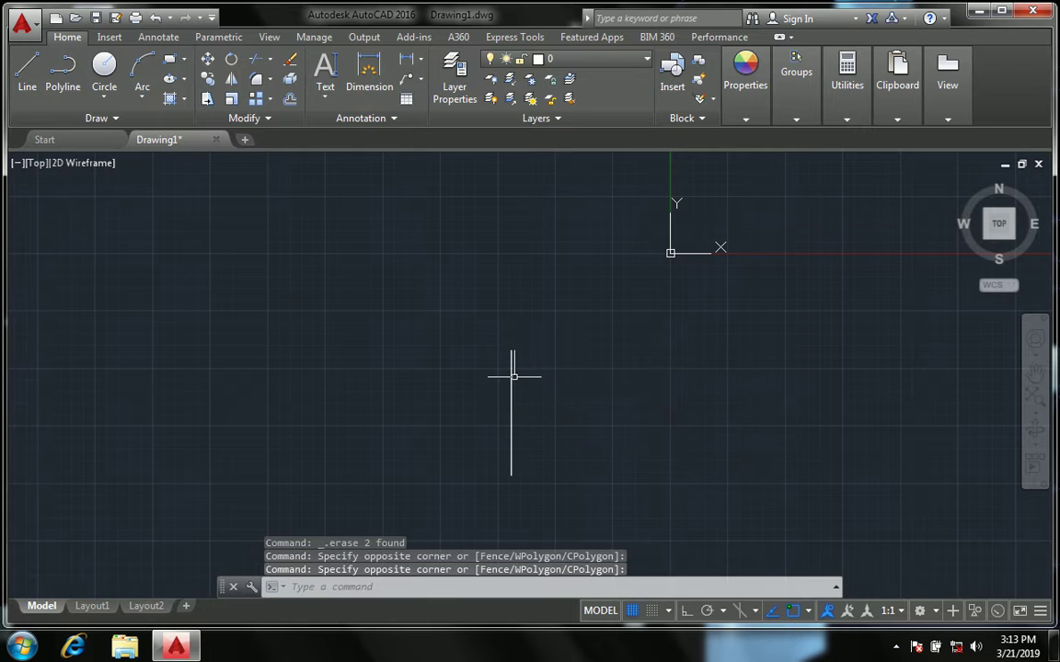
{"action": "left_click", "coordinate": [551, 405]}
{"action": "left_click", "coordinate": [497, 349]}
{"action": "key", "text": "Delete"}
- Draw a new 80' by 60' rectangle with the Rectangle command
{"action": "type", "text": "r"}
{"action": "key", "text": "Return"}
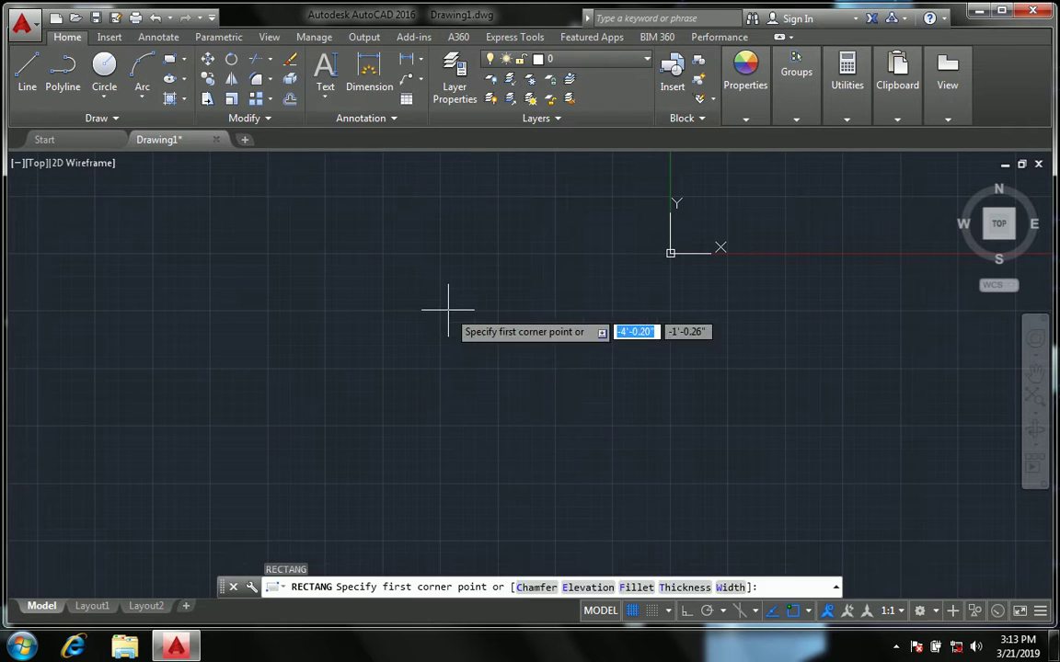
{"action": "left_click", "coordinate": [298, 299]}
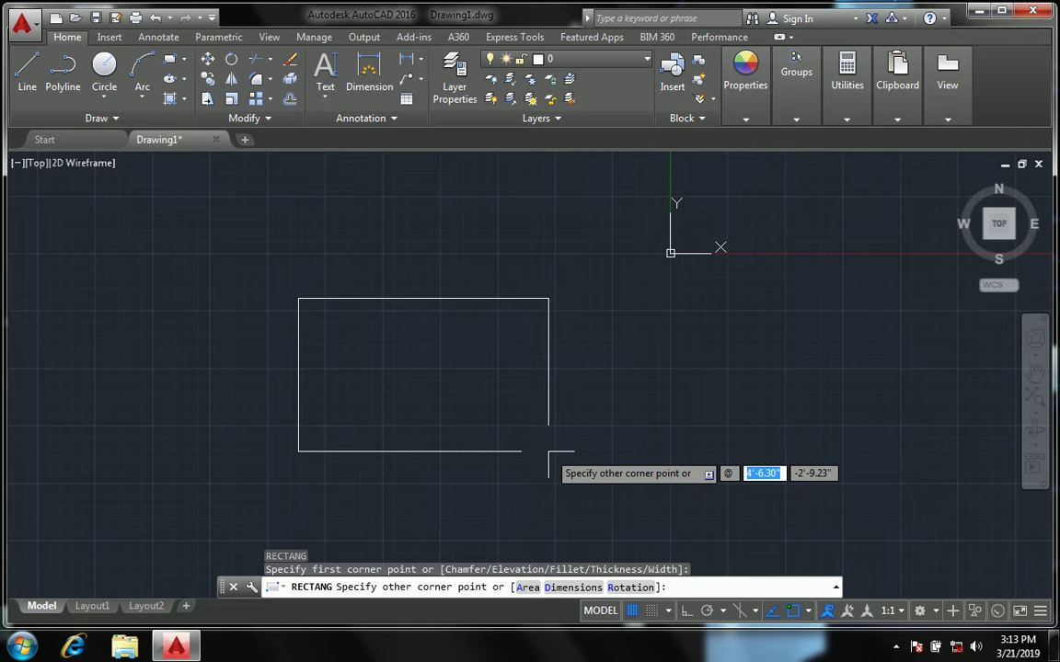
{"action": "type", "text": "80'"}
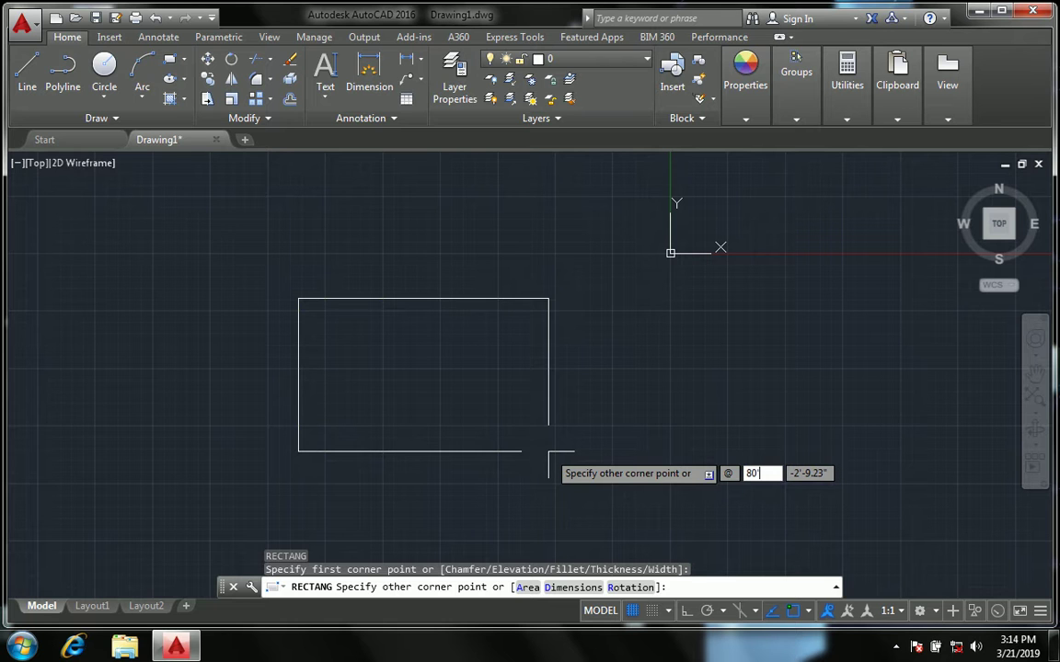
{"action": "key", "text": "Tab"}
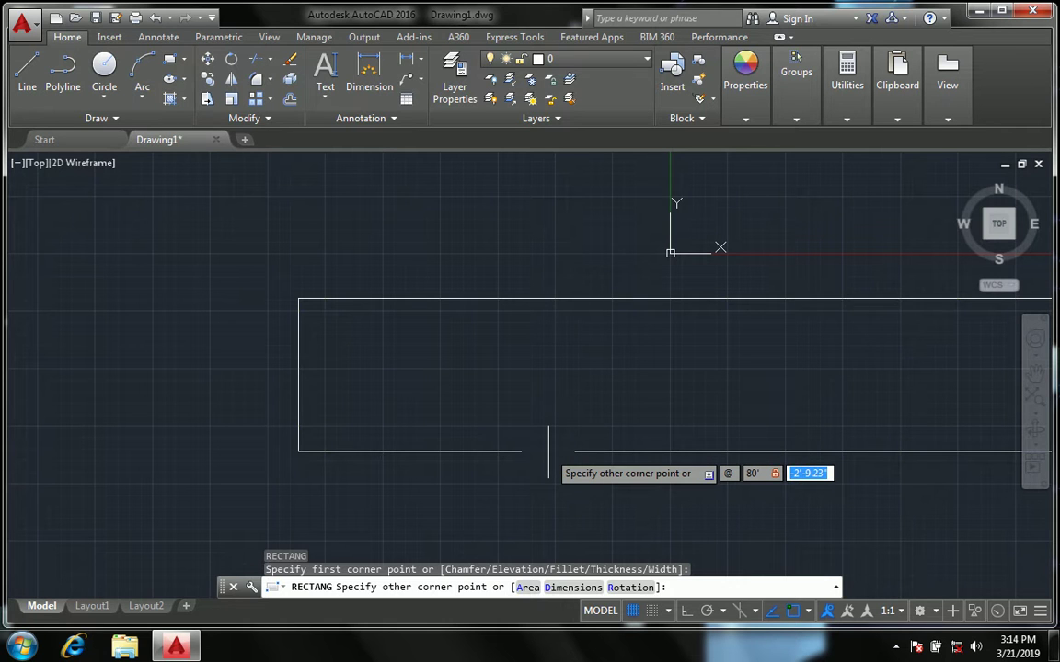
{"action": "type", "text": "60"}
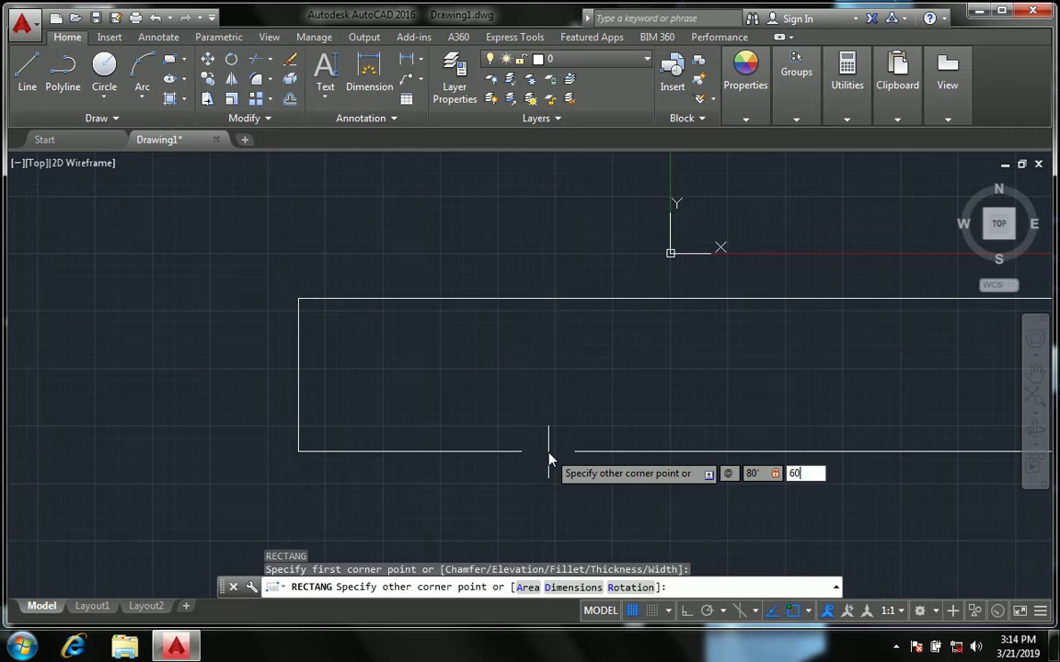
{"action": "key", "text": "Return"}
{"action": "scroll", "coordinate": [419, 419], "scroll_direction": "down", "scroll_amount": 5}
{"action": "scroll", "coordinate": [414, 421], "scroll_direction": "down", "scroll_amount": 5}
{"action": "middle_click_drag", "start_coordinate": [413, 421], "coordinate": [350, 402]}
{"action": "scroll", "coordinate": [460, 391], "scroll_direction": "up", "scroll_amount": 4}
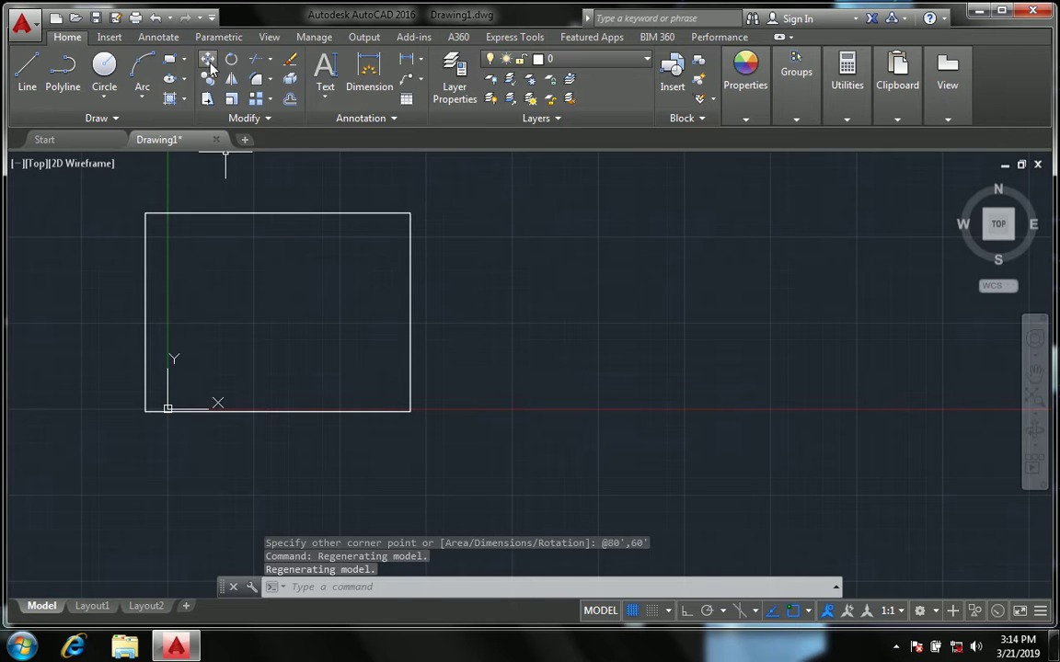
- Move the rectangle up and to the right, then recentre the view on it
{"action": "type", "text": "m"}
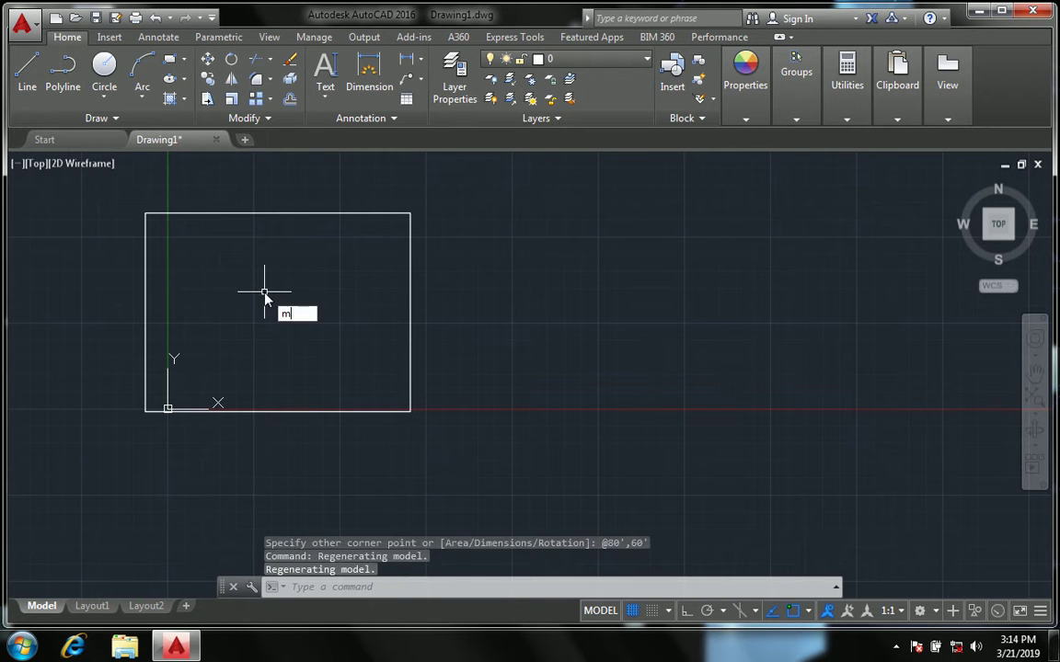
{"action": "key", "text": "Return"}
{"action": "left_click", "coordinate": [483, 347]}
{"action": "left_click", "coordinate": [385, 291]}
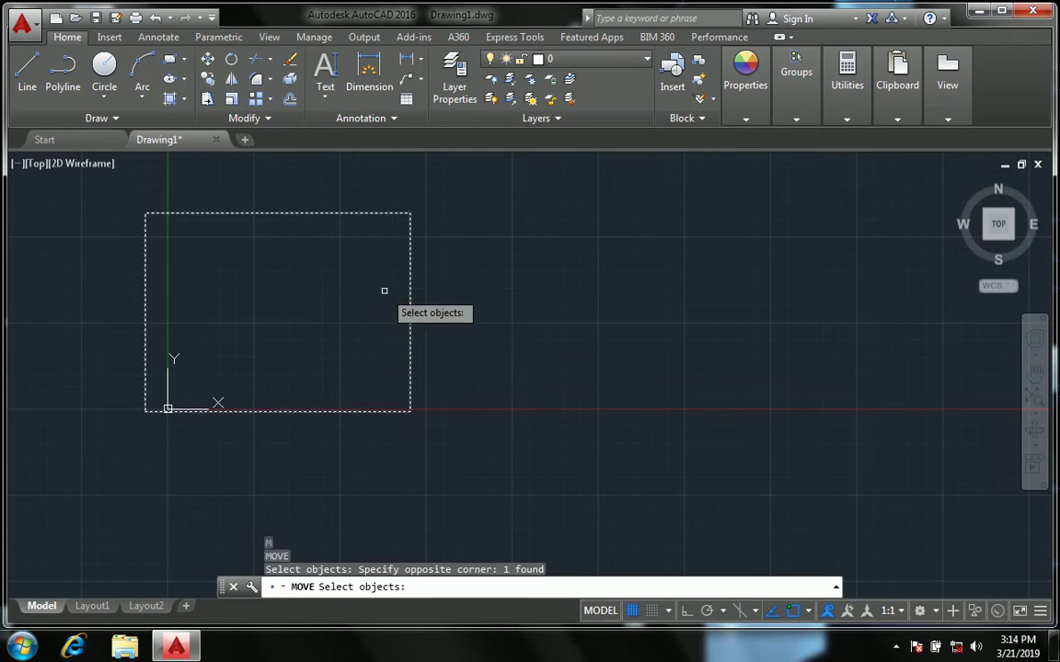
{"action": "key", "text": "Return"}
{"action": "left_click", "coordinate": [276, 310]}
{"action": "scroll", "coordinate": [275, 347], "scroll_direction": "down", "scroll_amount": 2}
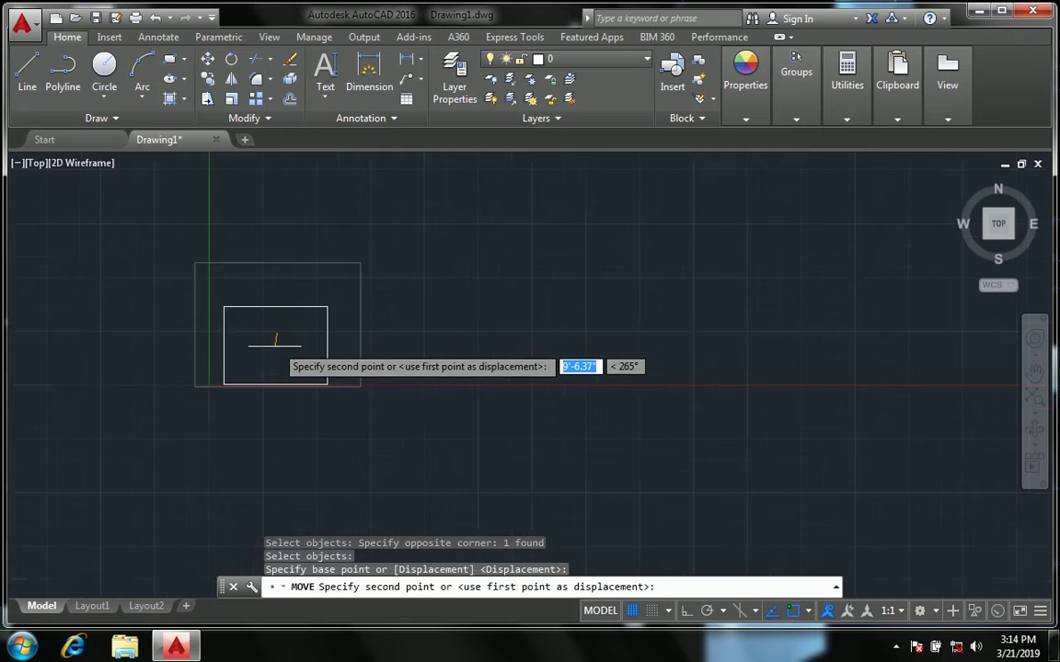
{"action": "left_click", "coordinate": [567, 267]}
{"action": "scroll", "coordinate": [641, 264], "scroll_direction": "up", "scroll_amount": 2}
{"action": "scroll", "coordinate": [641, 264], "scroll_direction": "up", "scroll_amount": 4}
{"action": "middle_click_drag", "start_coordinate": [383, 251], "coordinate": [396, 297]}
{"action": "scroll", "coordinate": [324, 253], "scroll_direction": "up", "scroll_amount": 2}
{"action": "scroll", "coordinate": [355, 265], "scroll_direction": "down", "scroll_amount": 2}
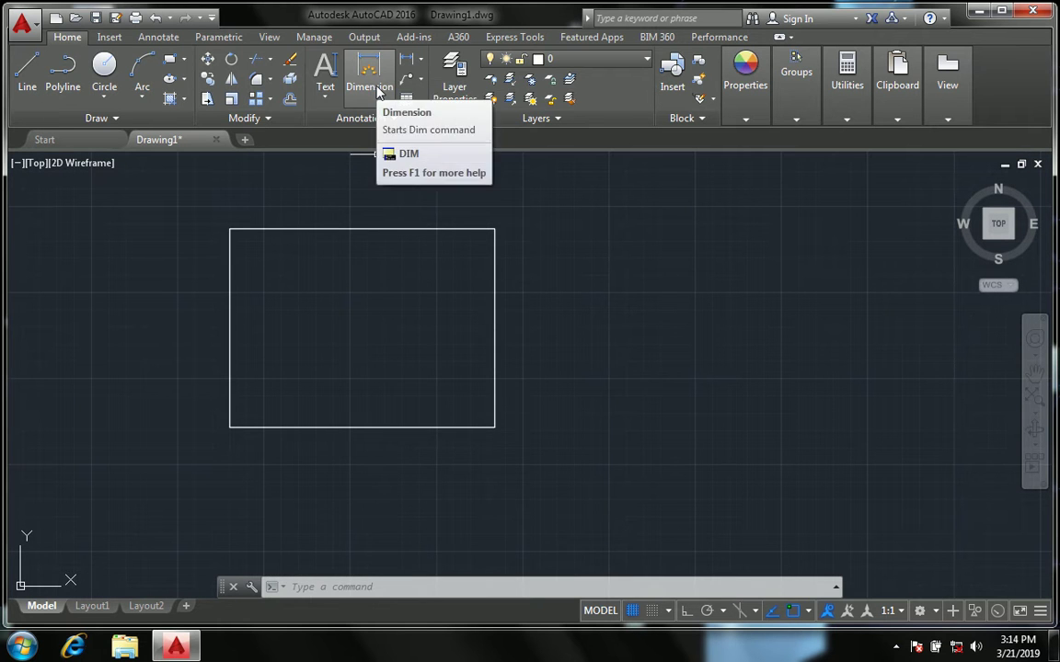
- Add an 80' dimension across the rectangle's top edge
{"action": "left_click", "coordinate": [376, 89]}
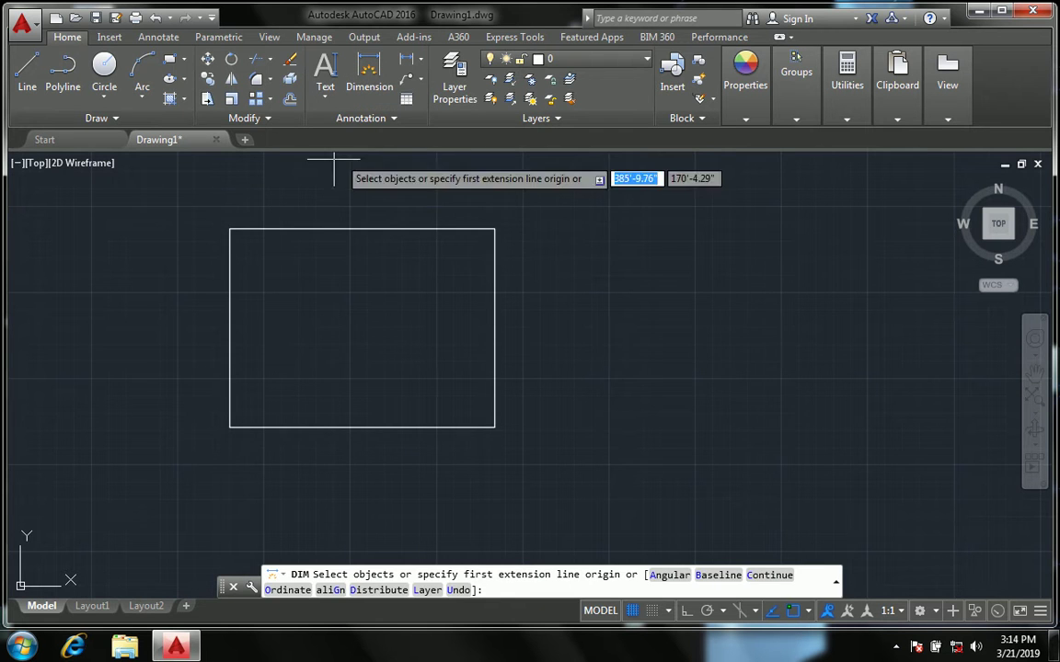
{"action": "left_click", "coordinate": [230, 229]}
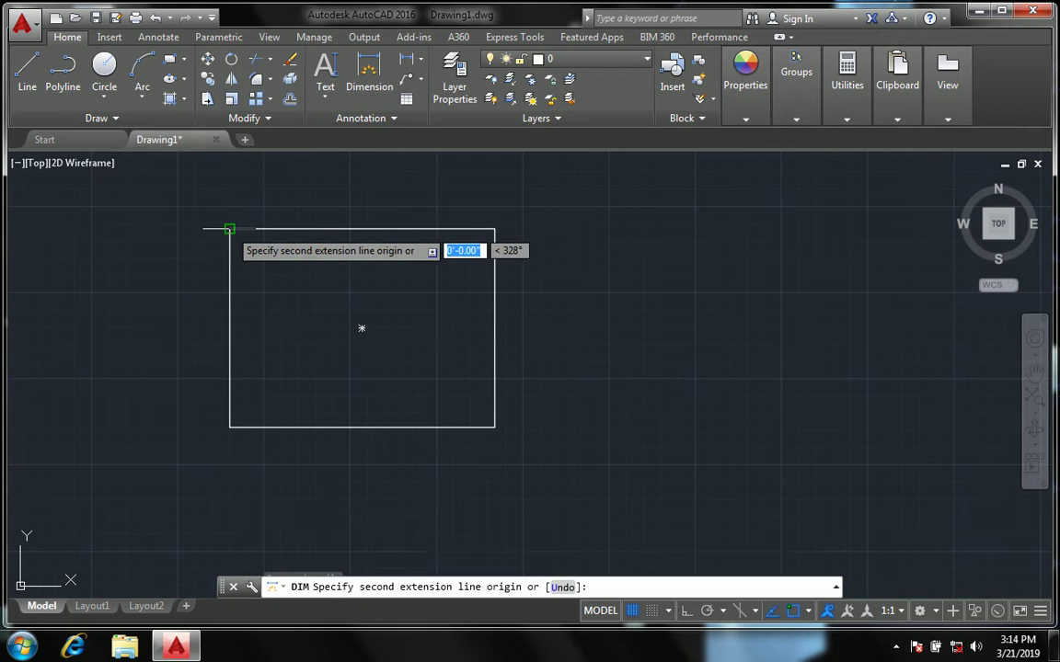
{"action": "left_click", "coordinate": [494, 229]}
{"action": "left_click", "coordinate": [494, 211]}
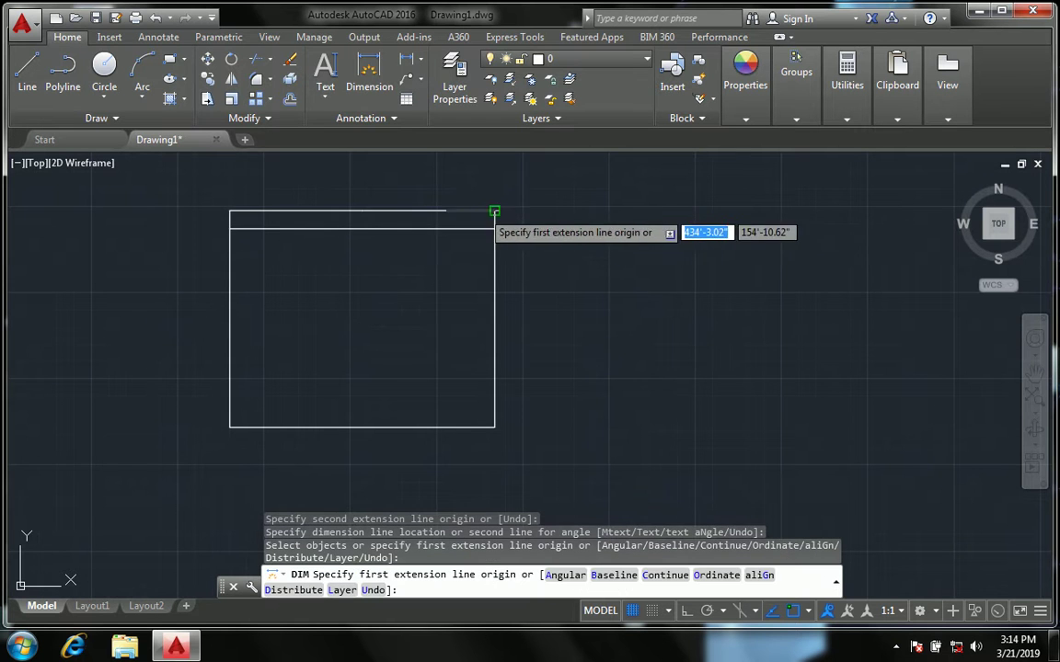
{"action": "key", "text": "Escape"}
- Delete the 80' dimension above the top edge
{"action": "scroll", "coordinate": [345, 209], "scroll_direction": "up", "scroll_amount": 4}
{"action": "scroll", "coordinate": [384, 219], "scroll_direction": "up", "scroll_amount": 4}
{"action": "scroll", "coordinate": [373, 220], "scroll_direction": "up", "scroll_amount": 3}
{"action": "scroll", "coordinate": [374, 201], "scroll_direction": "up", "scroll_amount": 3}
{"action": "scroll", "coordinate": [364, 166], "scroll_direction": "up", "scroll_amount": 3}
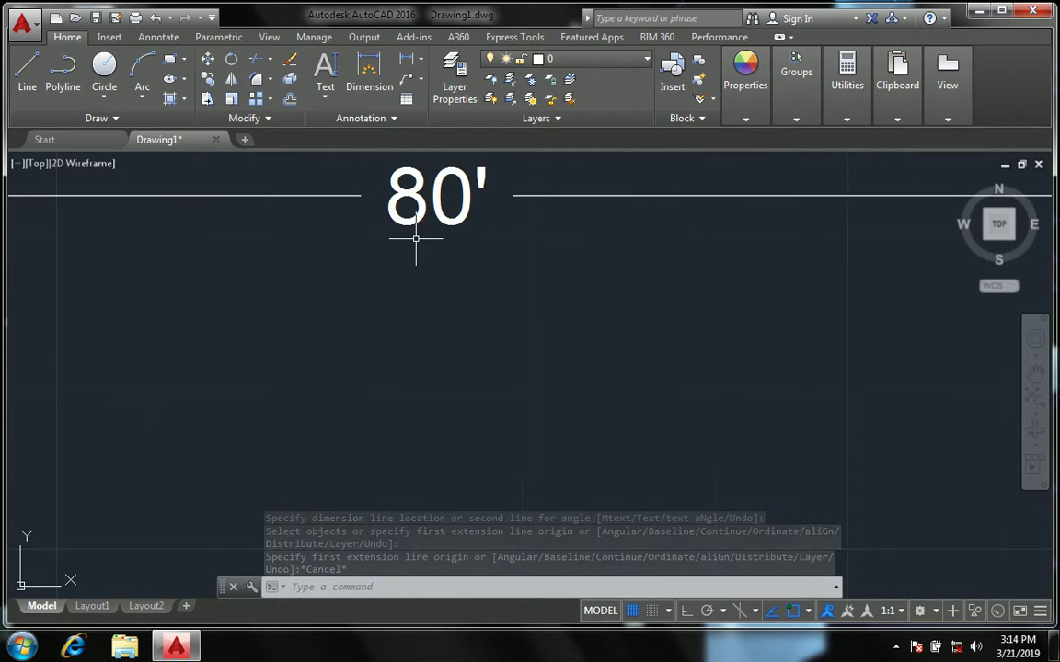
{"action": "scroll", "coordinate": [416, 236], "scroll_direction": "down", "scroll_amount": 3}
{"action": "scroll", "coordinate": [416, 238], "scroll_direction": "down", "scroll_amount": 2}
{"action": "scroll", "coordinate": [415, 239], "scroll_direction": "down", "scroll_amount": 2}
{"action": "scroll", "coordinate": [416, 238], "scroll_direction": "down", "scroll_amount": 2}
{"action": "left_click", "coordinate": [372, 244]}
{"action": "left_click", "coordinate": [357, 219]}
{"action": "key", "text": "Delete"}
{"action": "scroll", "coordinate": [390, 277], "scroll_direction": "down", "scroll_amount": 4}
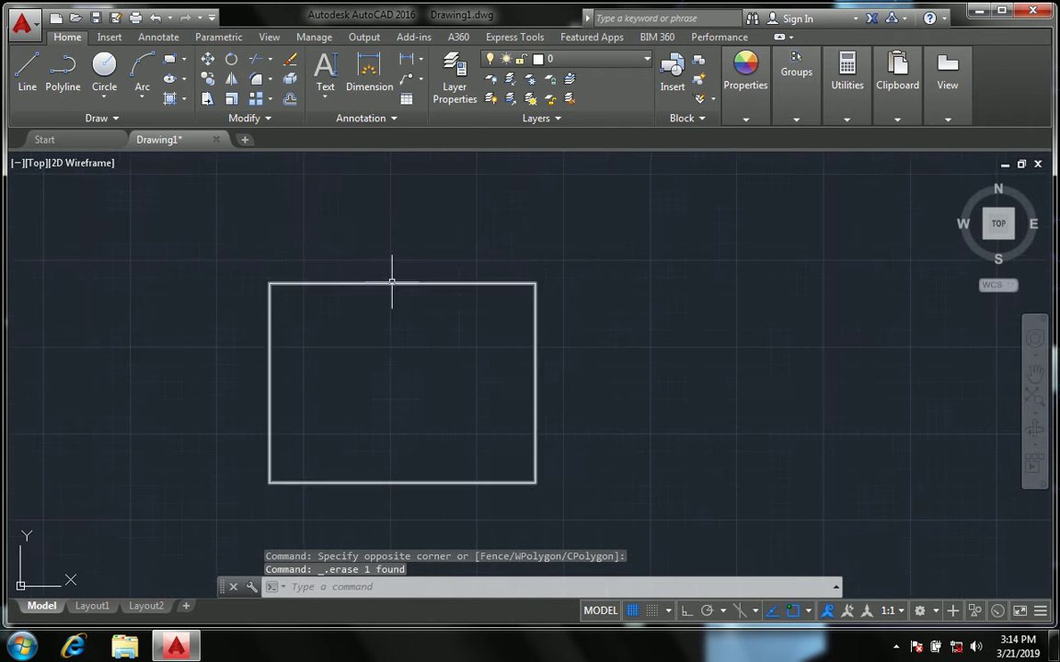
{"action": "middle_click_drag", "start_coordinate": [378, 307], "coordinate": [382, 277]}
- Set DIMSCALE to 1
{"action": "type", "text": "d"}
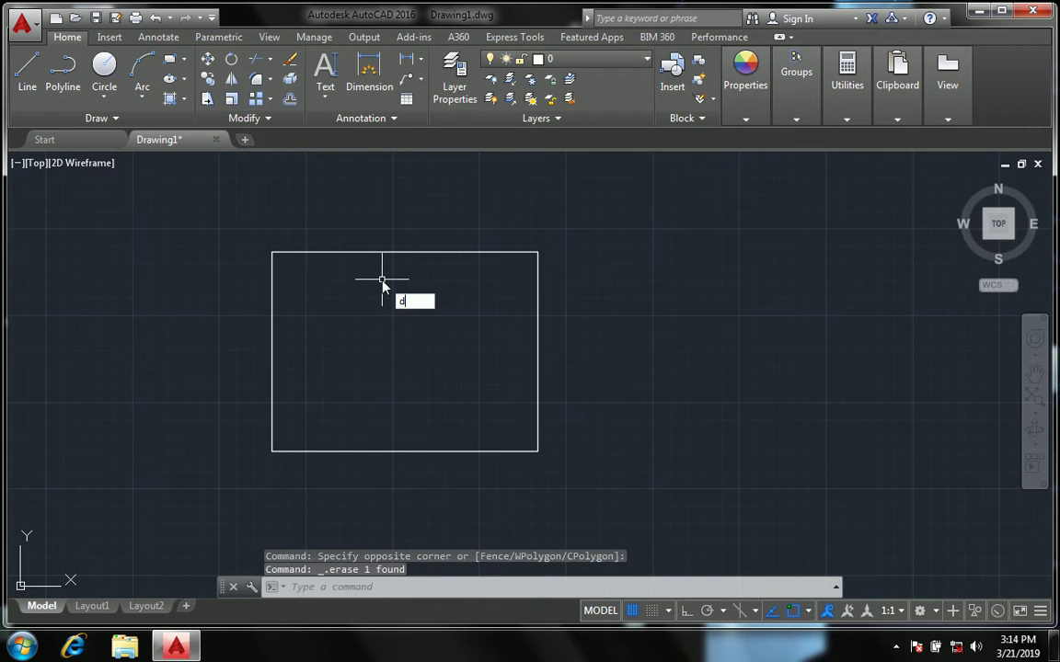
{"action": "type", "text": "ims"}
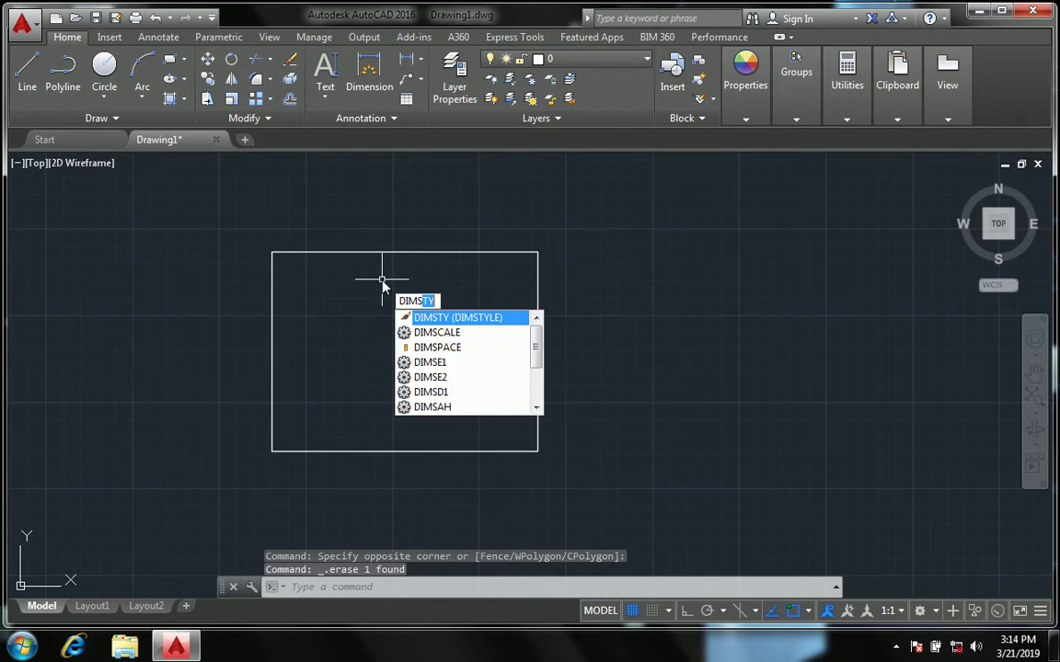
{"action": "type", "text": "al"}
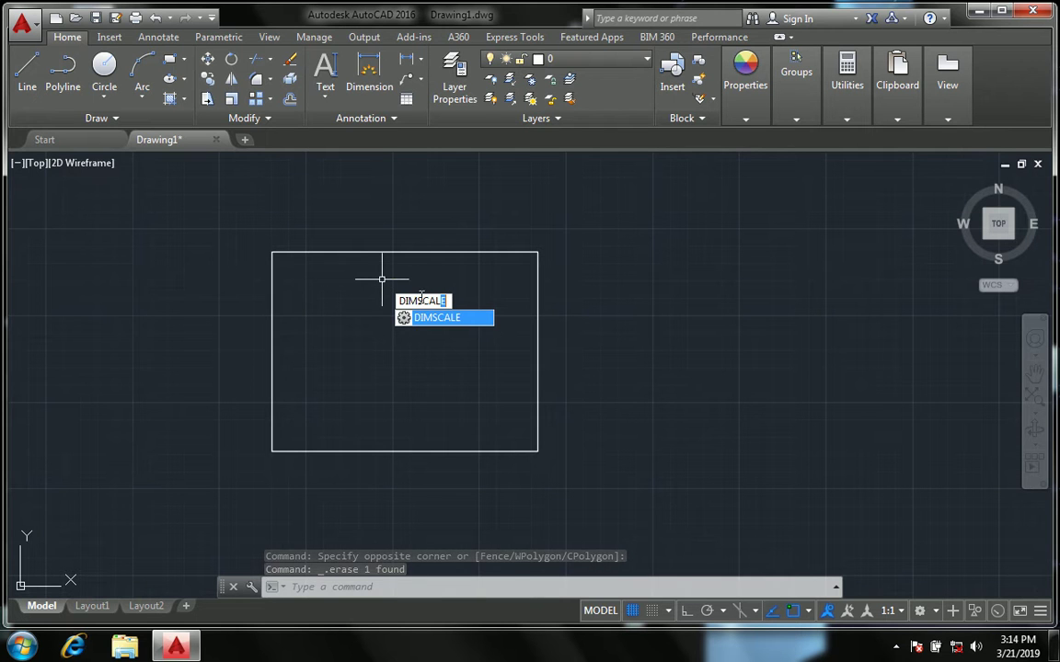
{"action": "key", "text": "Return"}
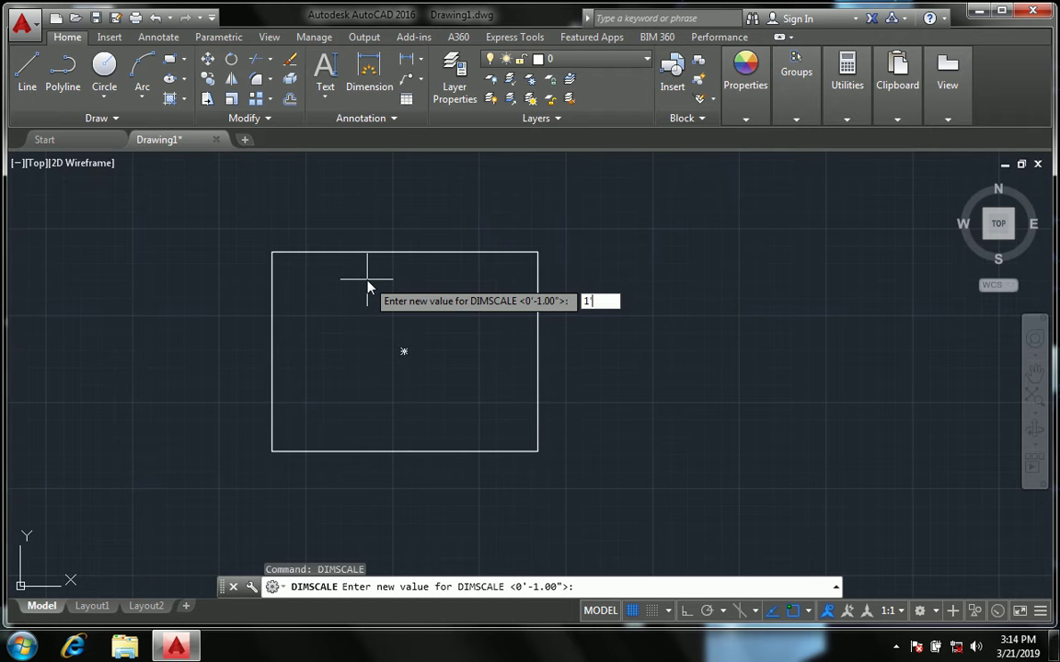
{"action": "key", "text": "Return"}
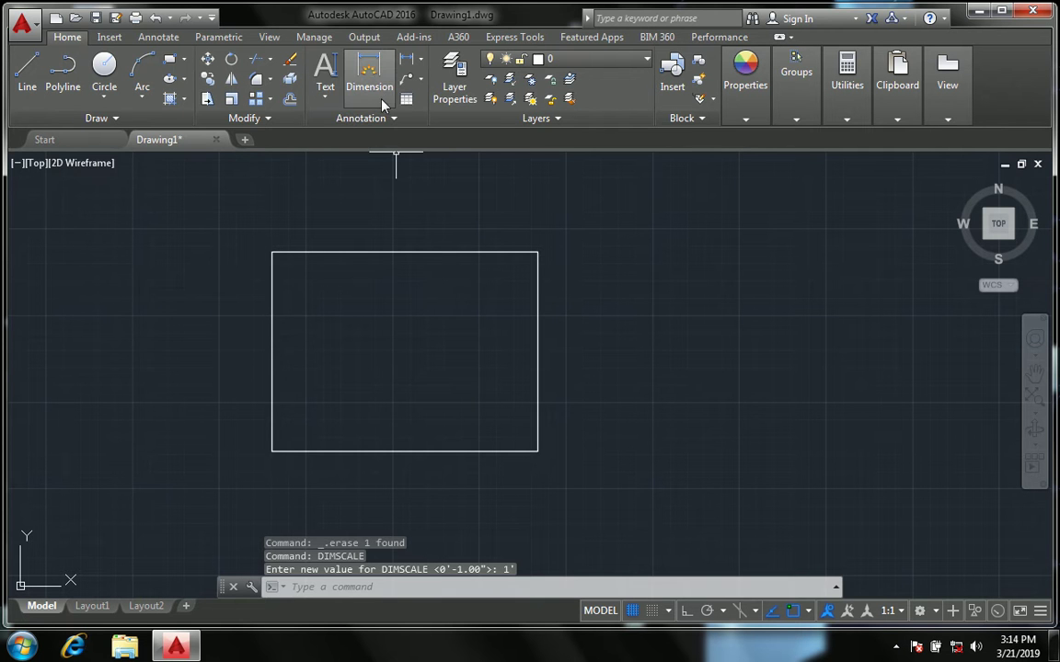
- Place a trial dimension along the top edge, then erase it as undersized
{"action": "left_click", "coordinate": [366, 73]}
{"action": "left_click", "coordinate": [537, 252]}
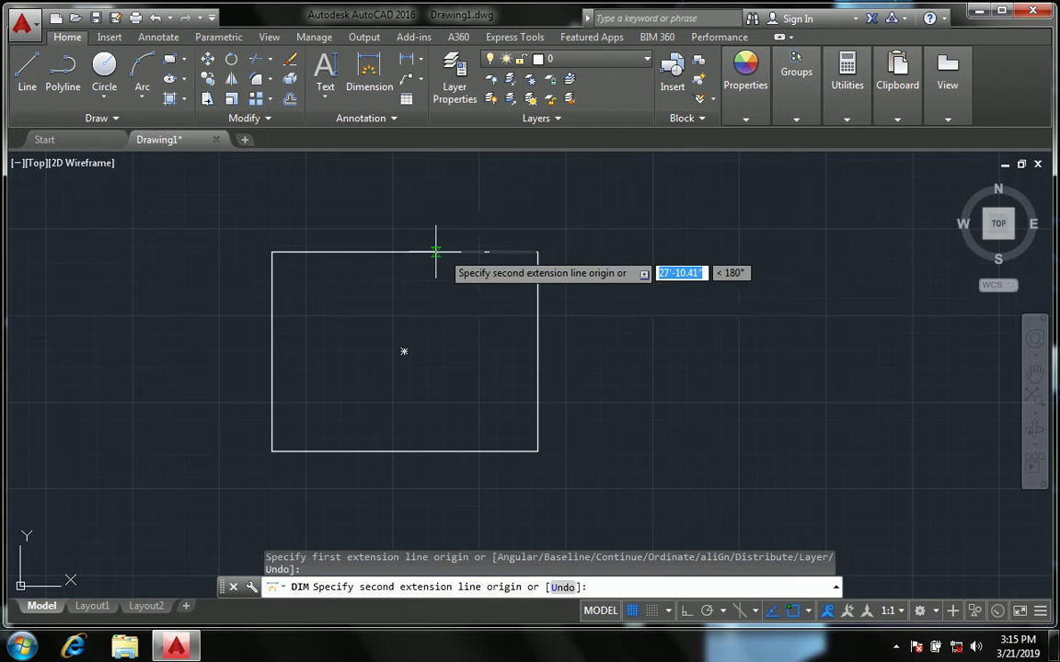
{"action": "left_click", "coordinate": [272, 251]}
{"action": "left_click", "coordinate": [285, 232]}
{"action": "scroll", "coordinate": [409, 247], "scroll_direction": "up", "scroll_amount": 3}
{"action": "scroll", "coordinate": [423, 273], "scroll_direction": "up", "scroll_amount": 3}
{"action": "scroll", "coordinate": [437, 314], "scroll_direction": "down", "scroll_amount": 2}
{"action": "key", "text": "Escape"}
{"action": "scroll", "coordinate": [438, 326], "scroll_direction": "down", "scroll_amount": 2}
{"action": "scroll", "coordinate": [451, 322], "scroll_direction": "down", "scroll_amount": 2}
{"action": "left_click_drag", "start_coordinate": [455, 319], "coordinate": [433, 289]}
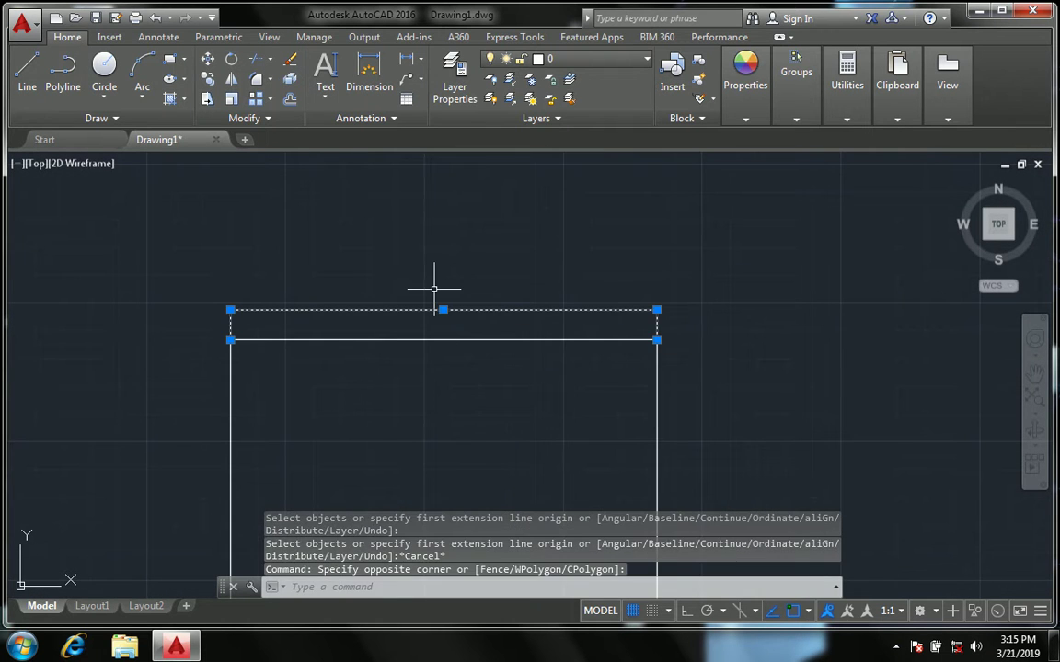
{"action": "key", "text": "Delete"}
- Set DIMSCALE to 5
{"action": "type", "text": "D"}
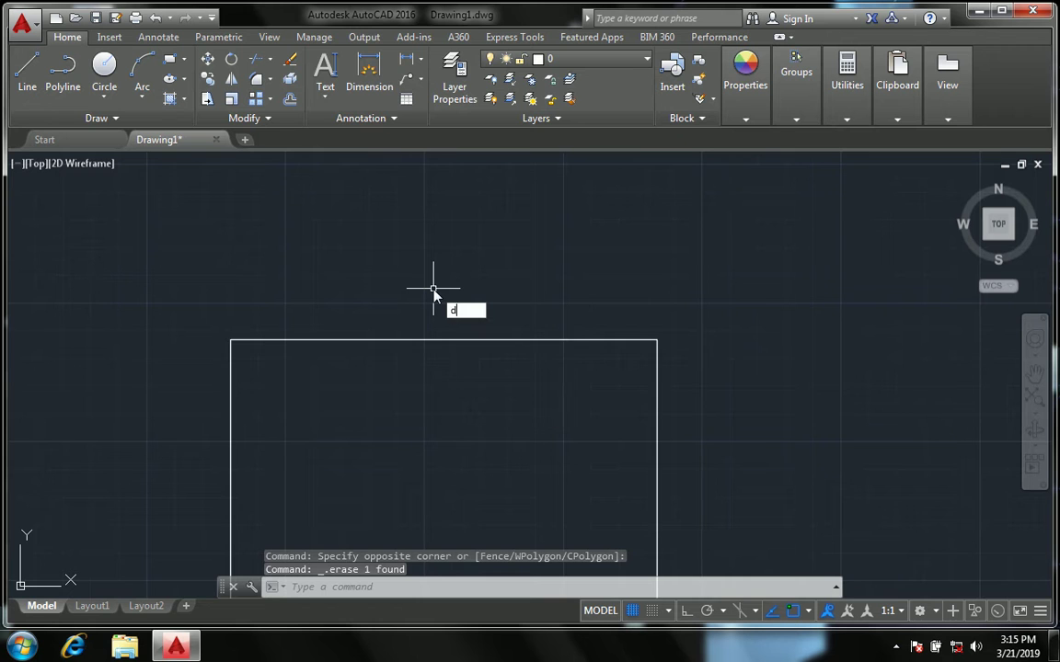
{"action": "type", "text": "IMSc"}
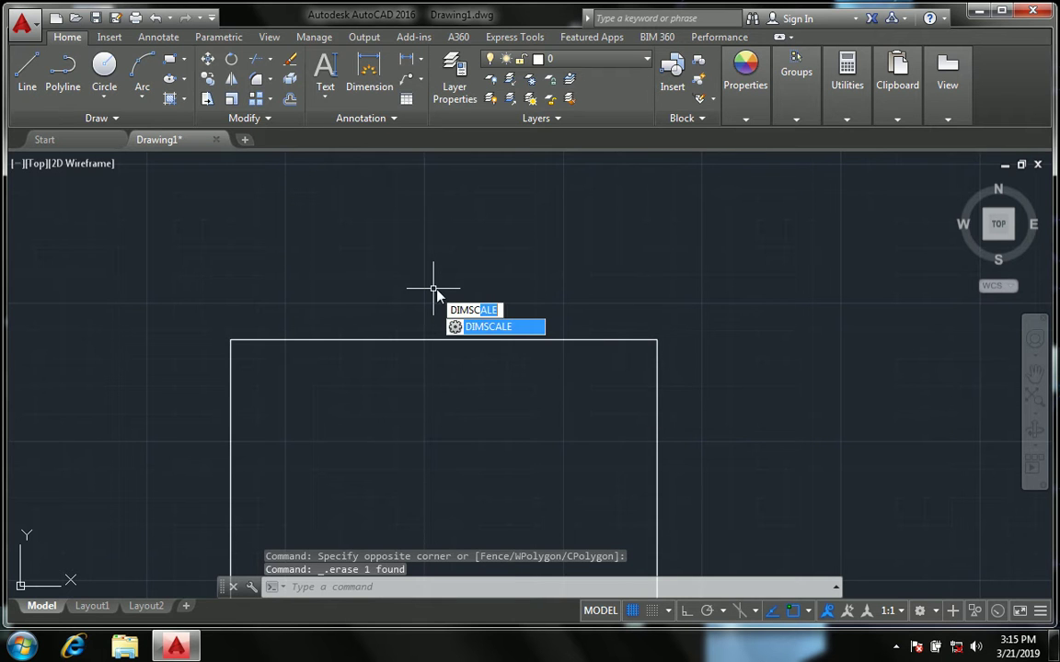
{"action": "key", "text": "Return"}
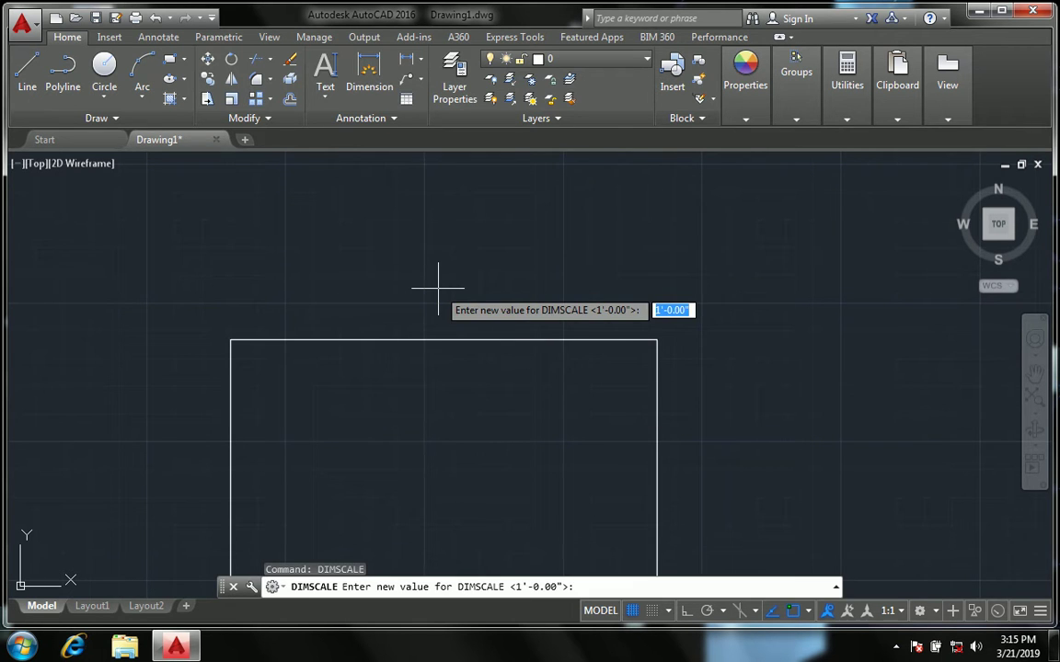
{"action": "type", "text": "5"}
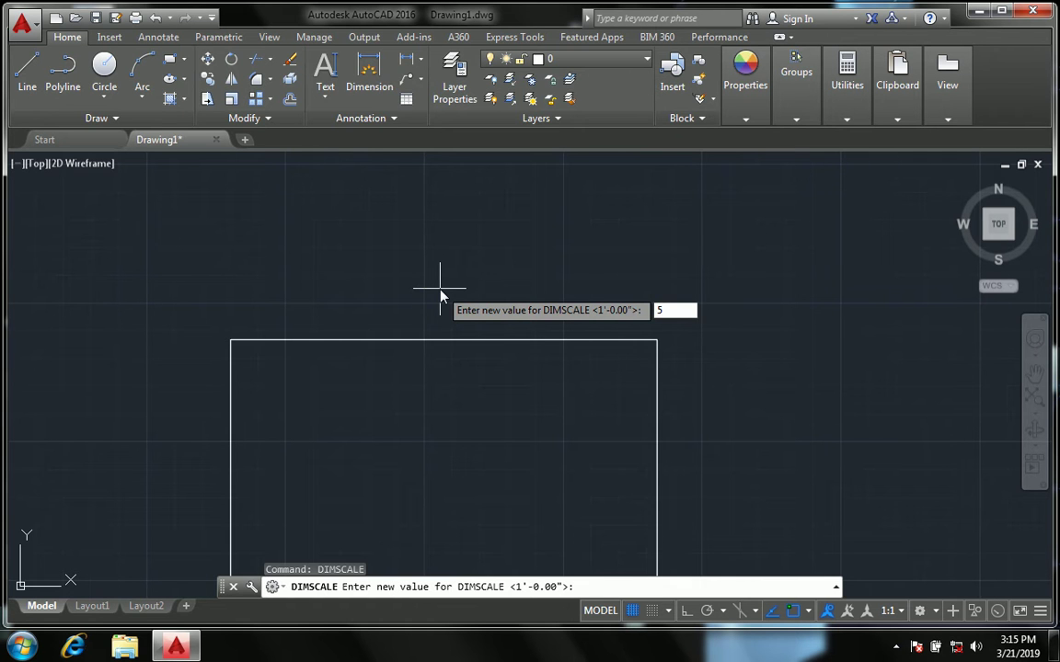
{"action": "key", "text": "Return"}
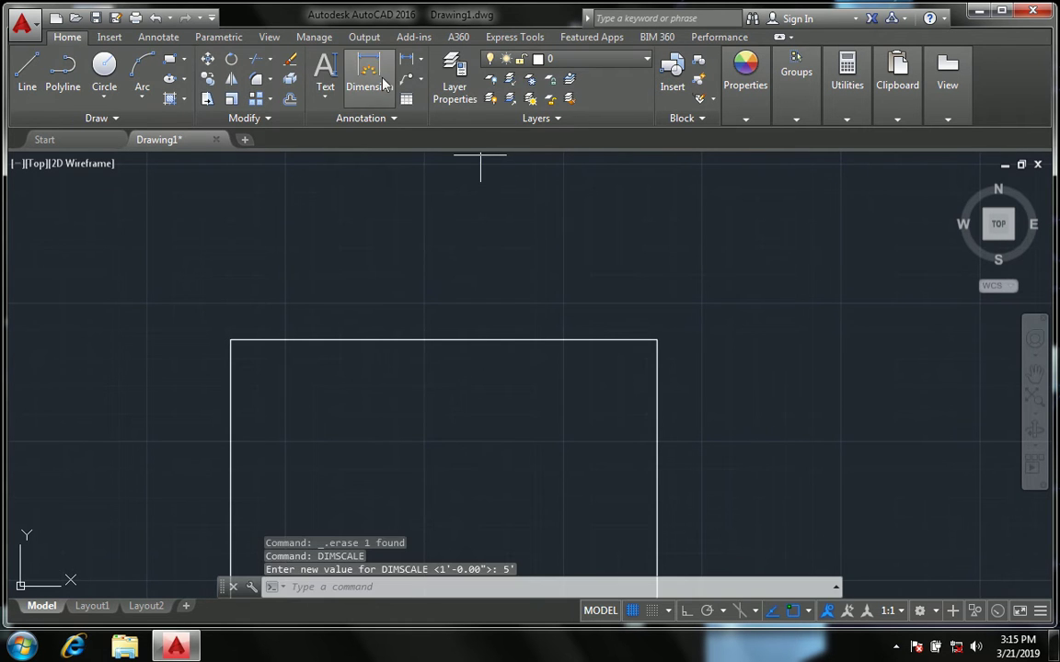
- Dimension the rectangle's top edge again as 80' above the rectangle
{"action": "left_click", "coordinate": [369, 76]}
{"action": "left_click", "coordinate": [655, 339]}
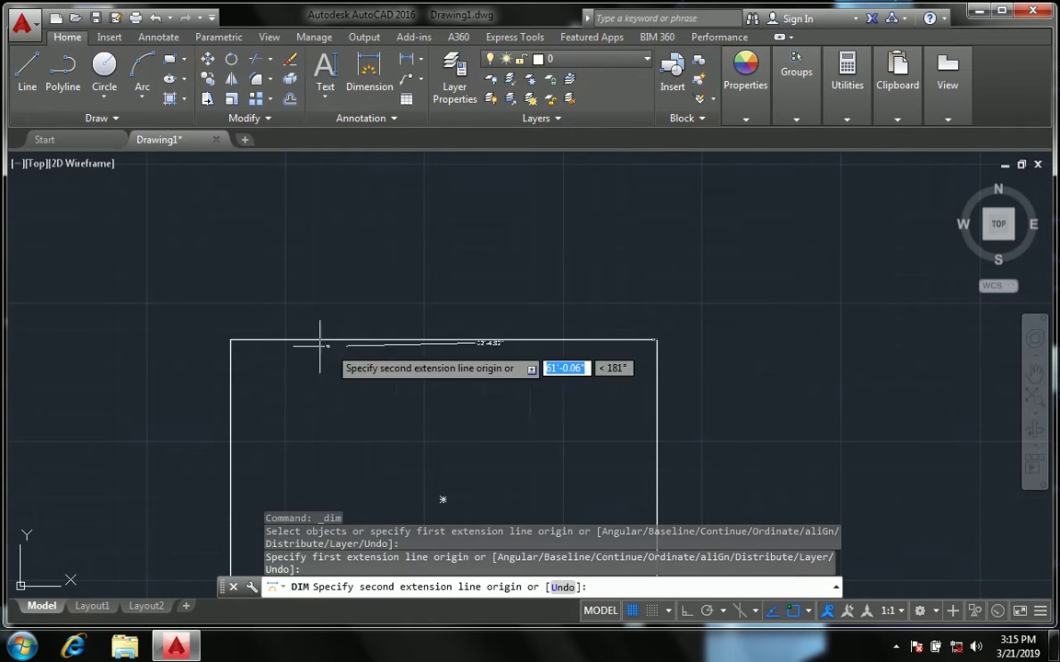
{"action": "left_click", "coordinate": [230, 339]}
{"action": "left_click", "coordinate": [231, 307]}
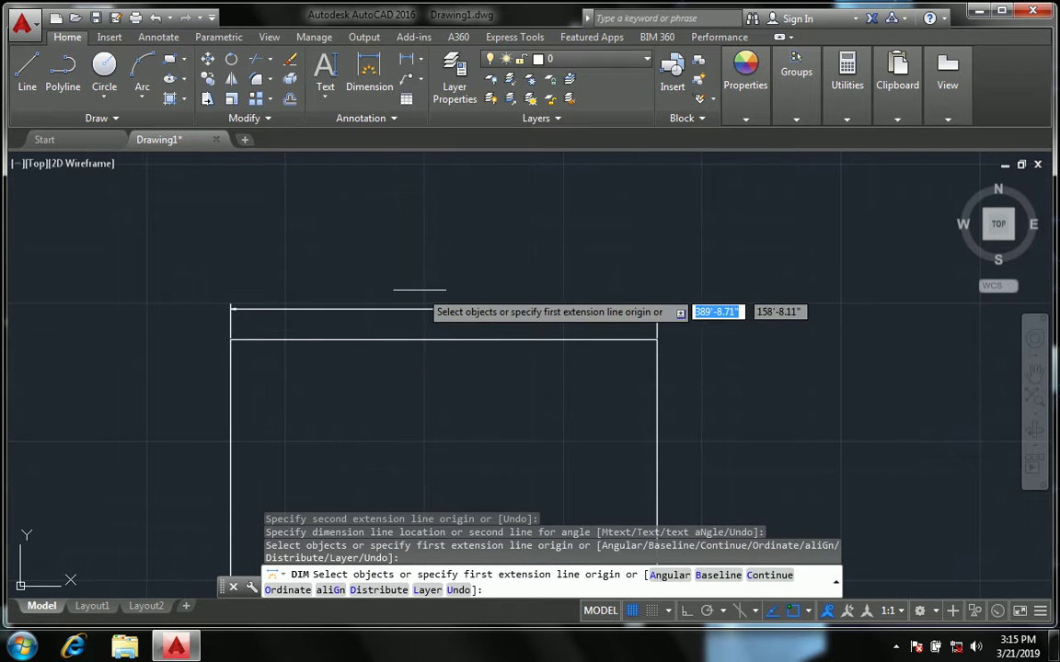
{"action": "scroll", "coordinate": [414, 287], "scroll_direction": "up", "scroll_amount": 4}
{"action": "scroll", "coordinate": [470, 356], "scroll_direction": "up", "scroll_amount": 2}
{"action": "mouse_move", "coordinate": [470, 356]}
{"action": "middle_mouse_down"}
{"action": "mouse_move", "coordinate": [504, 254]}
{"action": "mouse_move", "coordinate": [433, 289]}
{"action": "middle_mouse_up"}
{"action": "scroll", "coordinate": [504, 276], "scroll_direction": "down", "scroll_amount": 4}
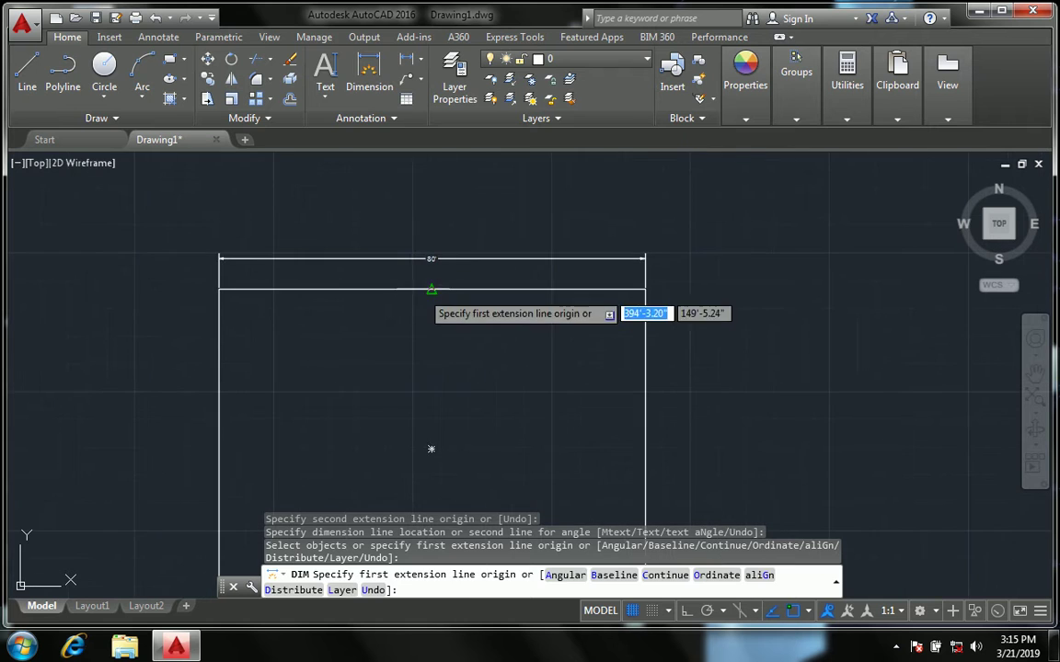
{"action": "scroll", "coordinate": [432, 289], "scroll_direction": "up", "scroll_amount": 4}
{"action": "scroll", "coordinate": [446, 284], "scroll_direction": "down", "scroll_amount": 2}
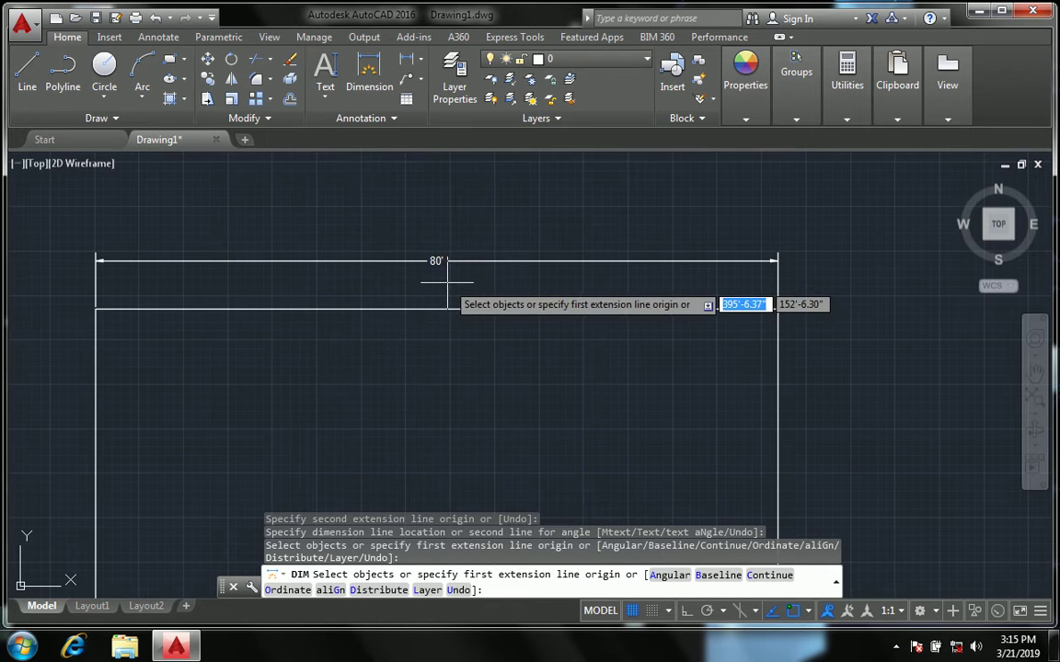
{"action": "key", "text": "Escape"}
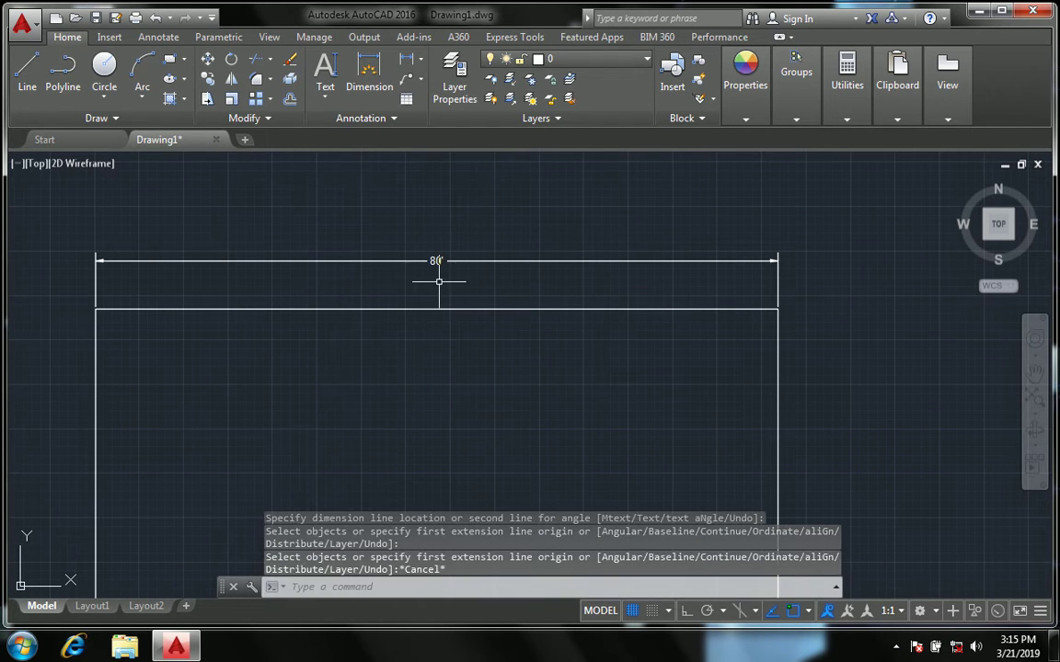
{"action": "scroll", "coordinate": [451, 223], "scroll_direction": "down", "scroll_amount": 1}
{"action": "scroll", "coordinate": [407, 229], "scroll_direction": "down", "scroll_amount": 1}
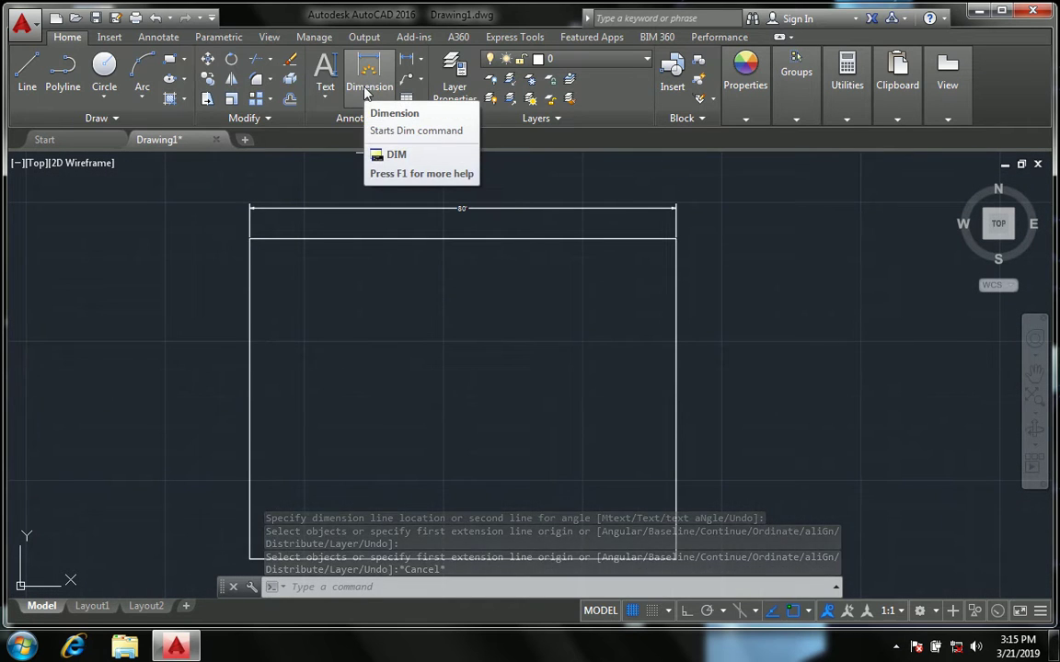
- Add a linear 80' dimension between the top corners, above the first dimension
{"action": "left_click", "coordinate": [421, 60]}
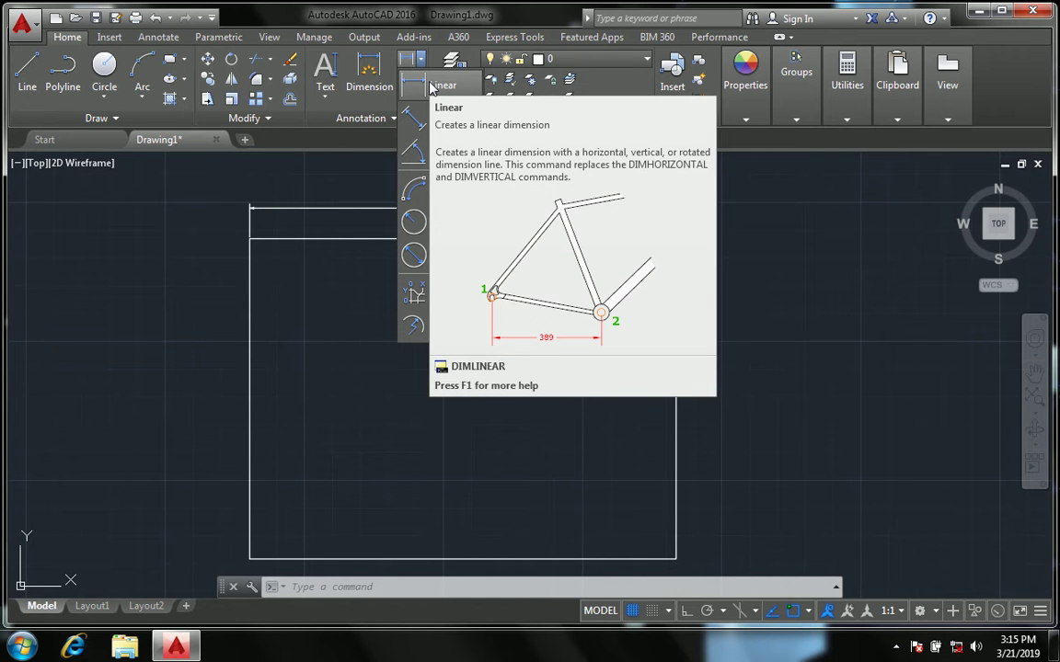
{"action": "left_click", "coordinate": [430, 85]}
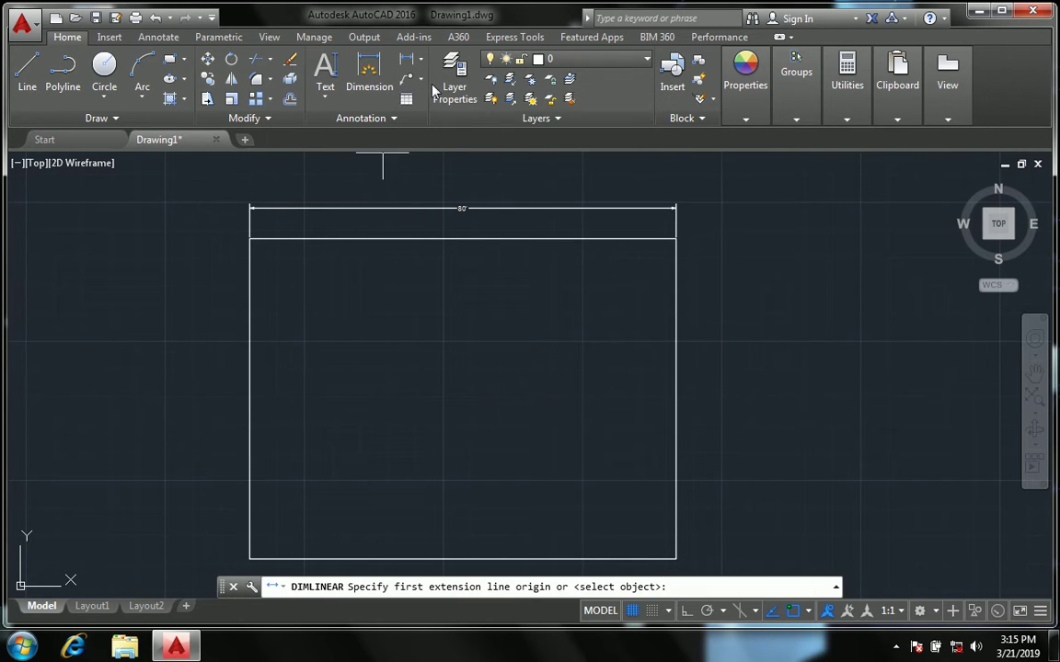
{"action": "left_click", "coordinate": [676, 240]}
{"action": "left_click", "coordinate": [249, 240]}
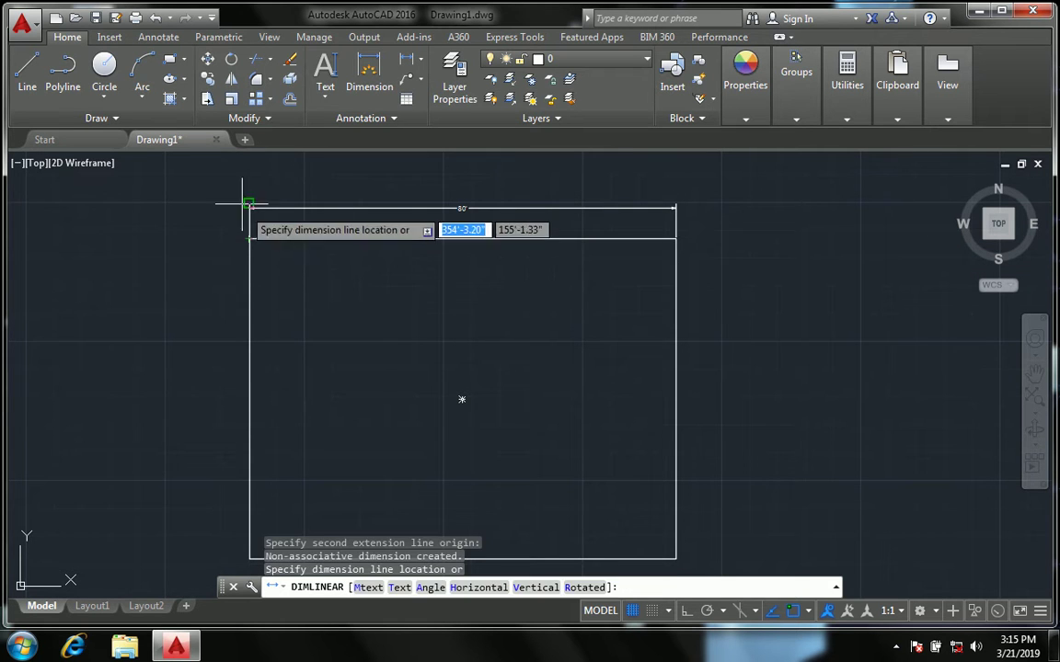
{"action": "left_click", "coordinate": [239, 181]}
{"action": "scroll", "coordinate": [441, 175], "scroll_direction": "up", "scroll_amount": 4}
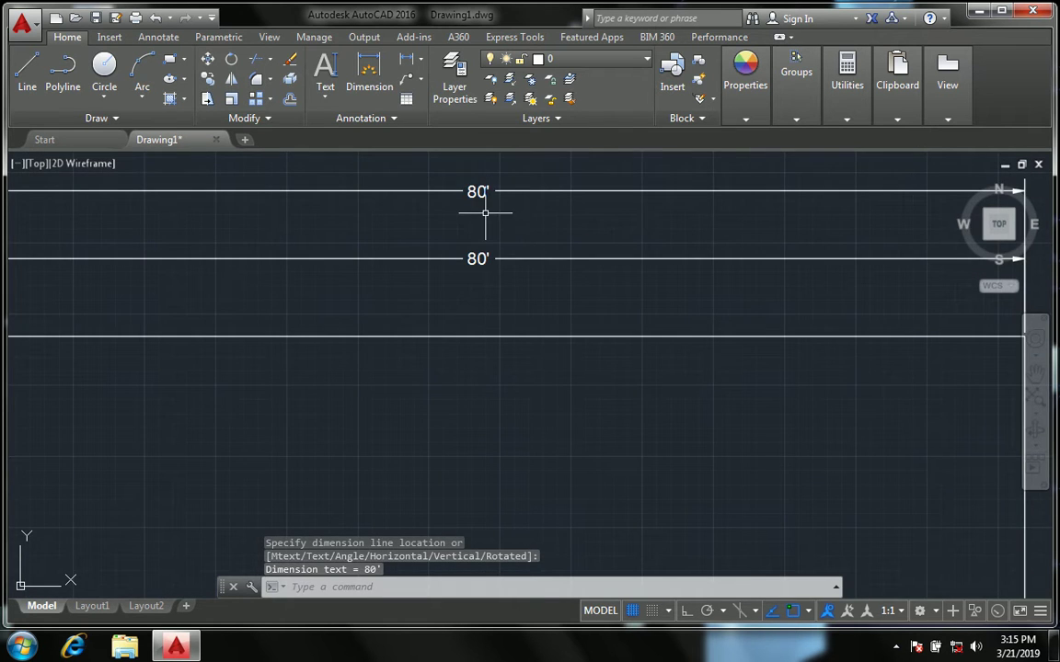
{"action": "scroll", "coordinate": [467, 231], "scroll_direction": "down", "scroll_amount": 2}
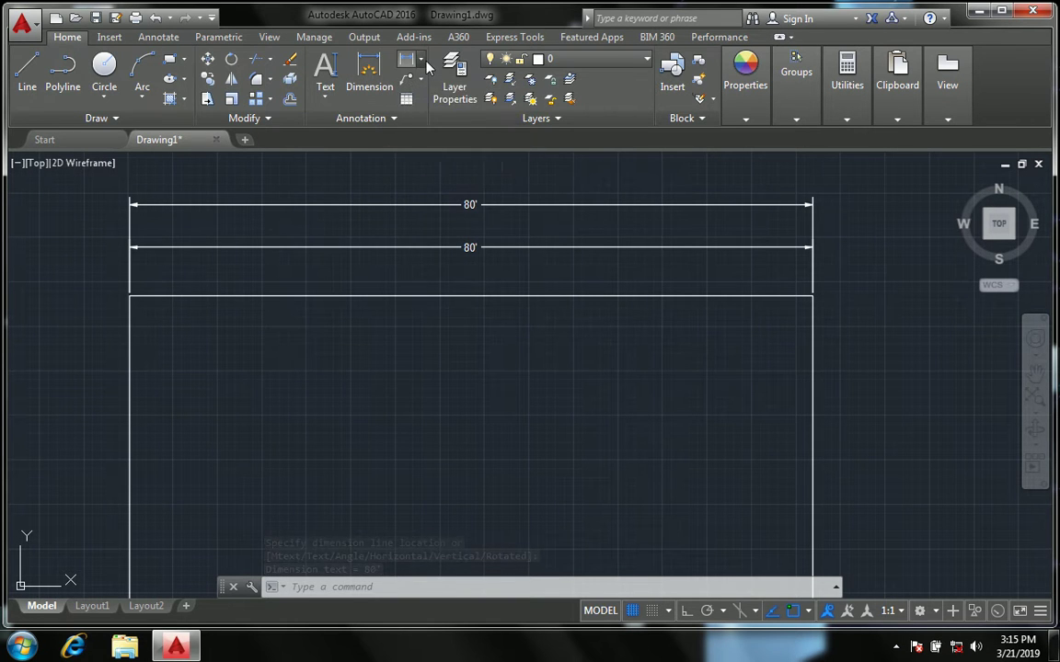
- Add an aligned 80' dimension along the top edge, placed highest
{"action": "left_click", "coordinate": [420, 59]}
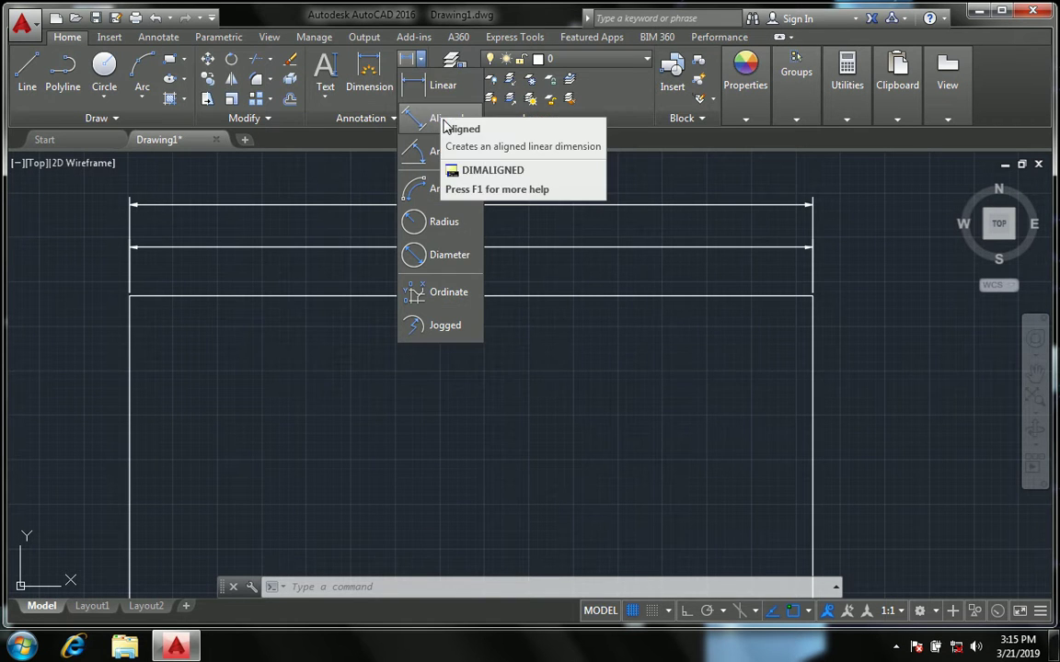
{"action": "left_click", "coordinate": [447, 126]}
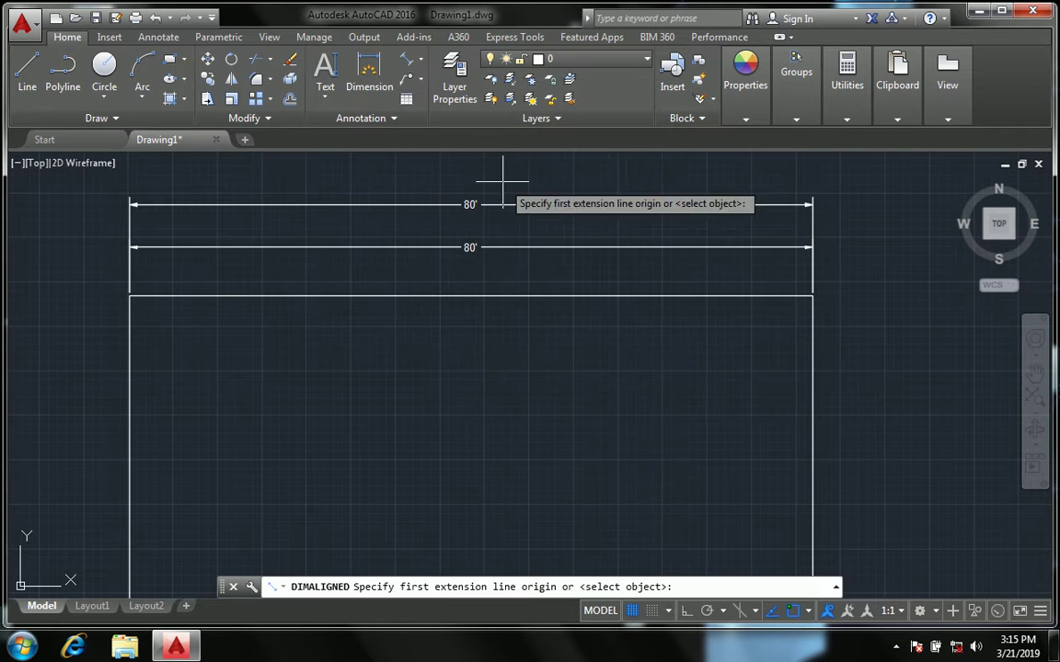
{"action": "left_click", "coordinate": [812, 296]}
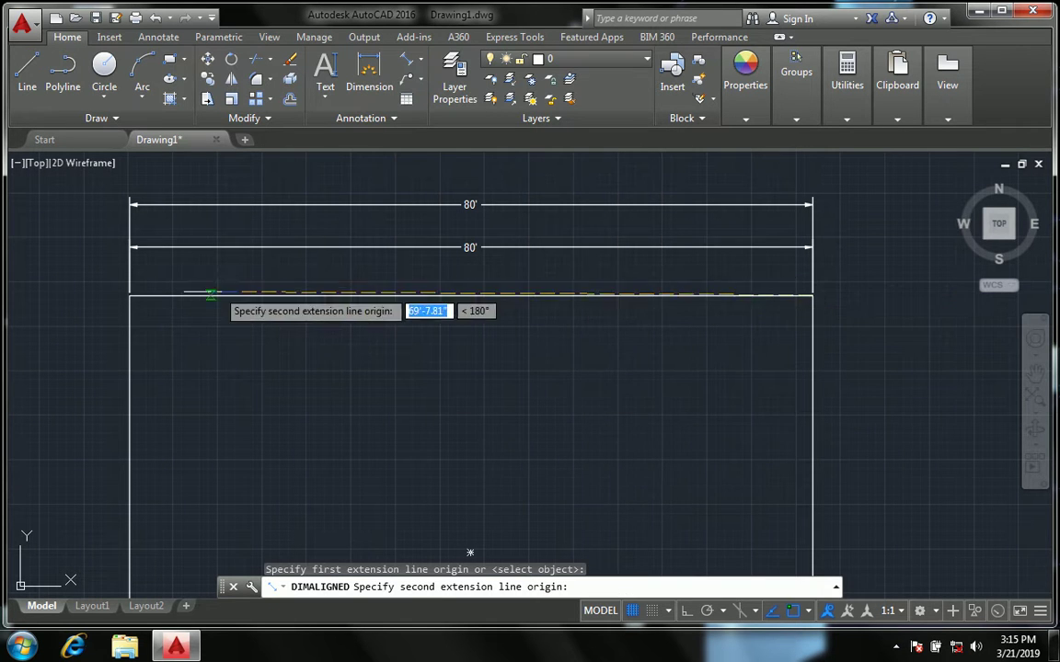
{"action": "left_click", "coordinate": [129, 296]}
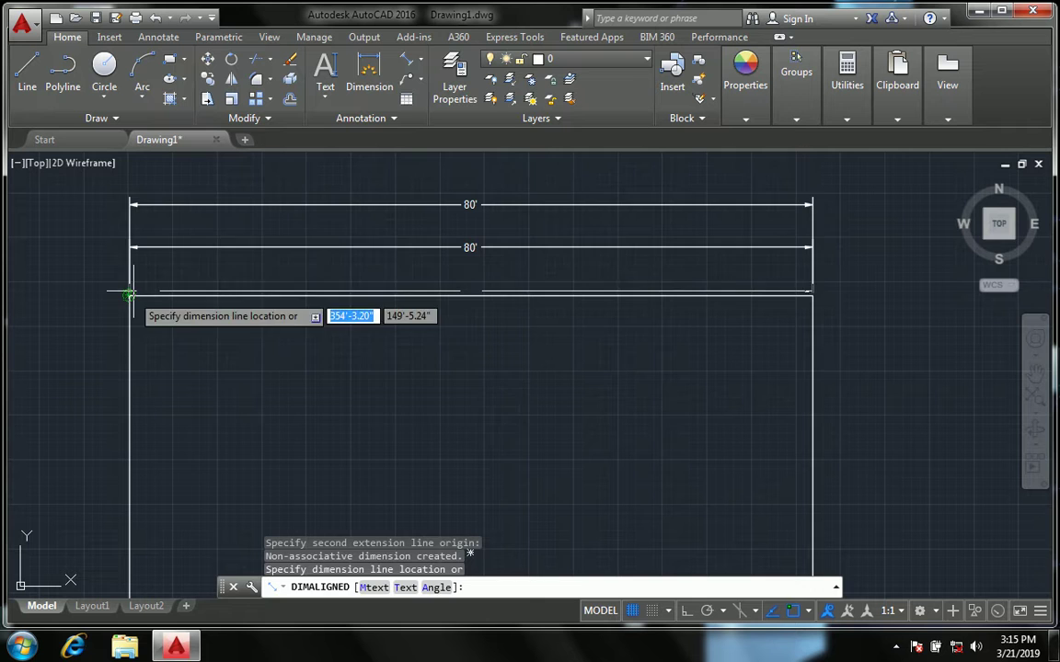
{"action": "left_click", "coordinate": [123, 177]}
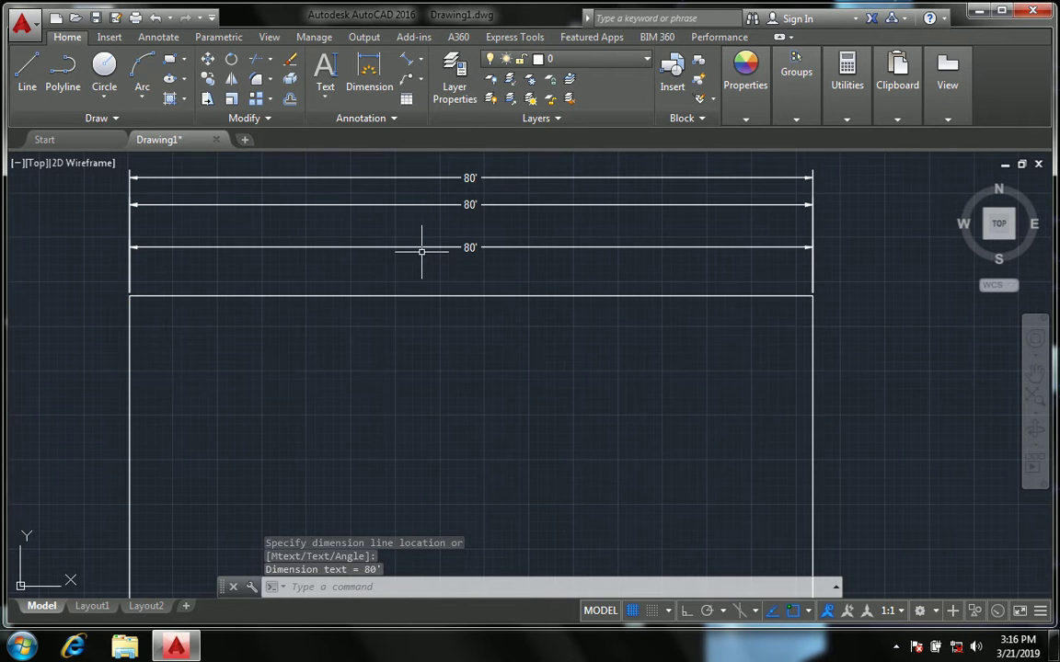
{"action": "scroll", "coordinate": [453, 274], "scroll_direction": "down", "scroll_amount": 2}
- Window-select and delete all three 80' dimensions
{"action": "left_click", "coordinate": [449, 271]}
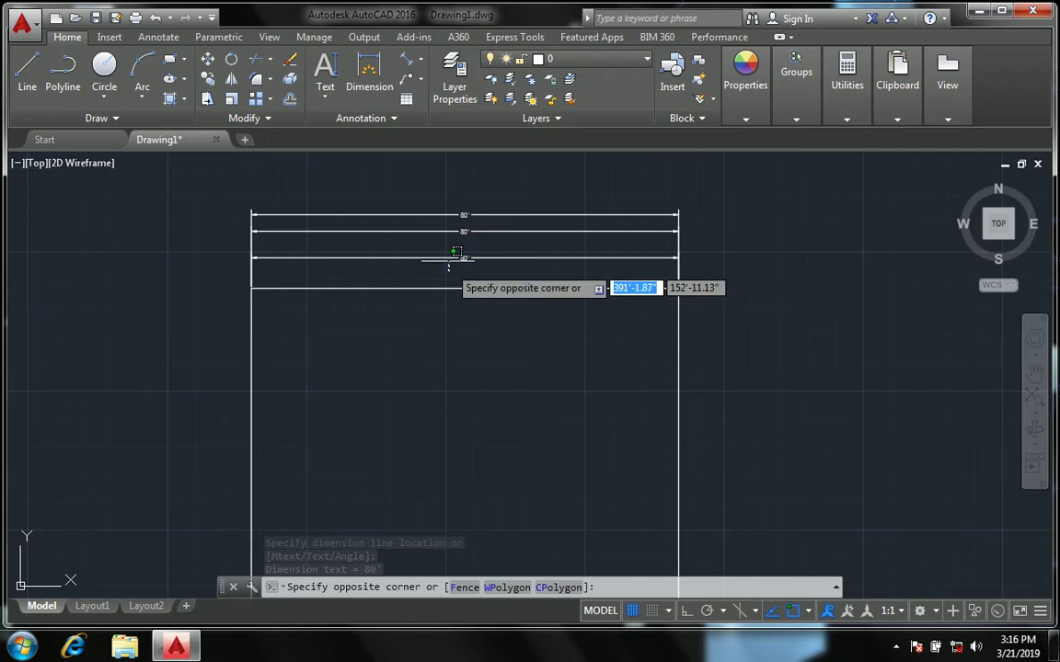
{"action": "left_click", "coordinate": [425, 210]}
{"action": "key", "text": "Delete"}
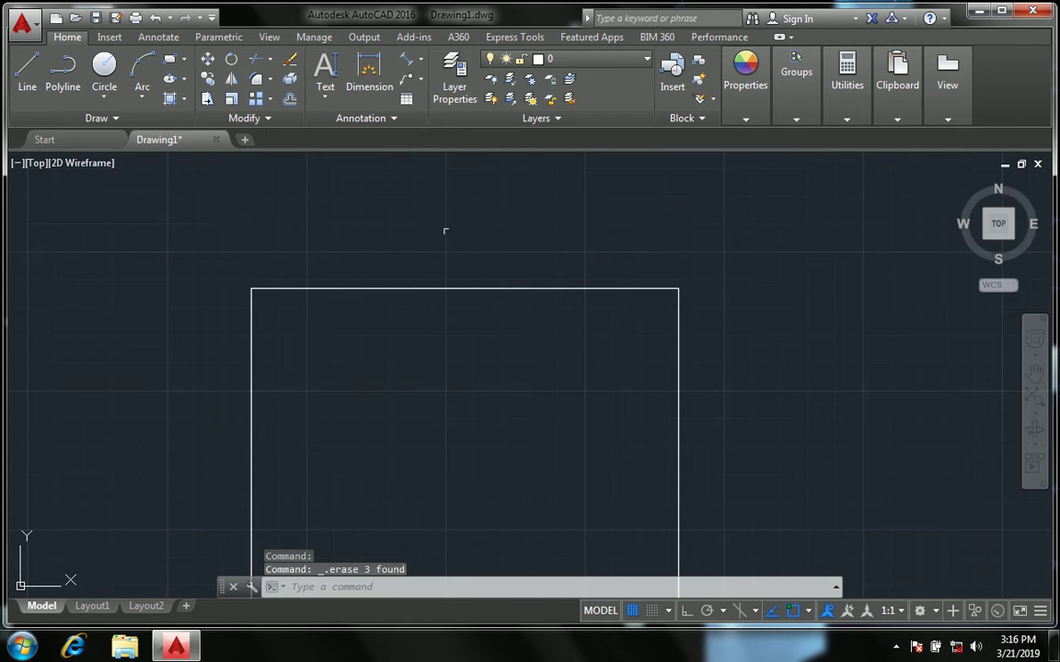
{"action": "left_click", "coordinate": [421, 59]}
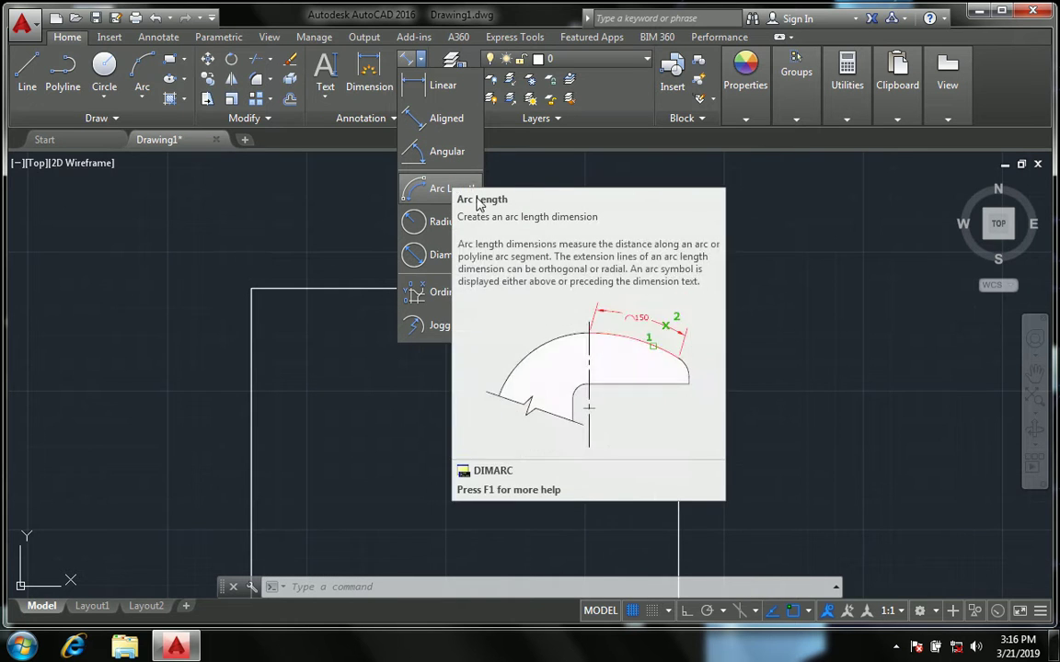
{"action": "left_click", "coordinate": [353, 265]}
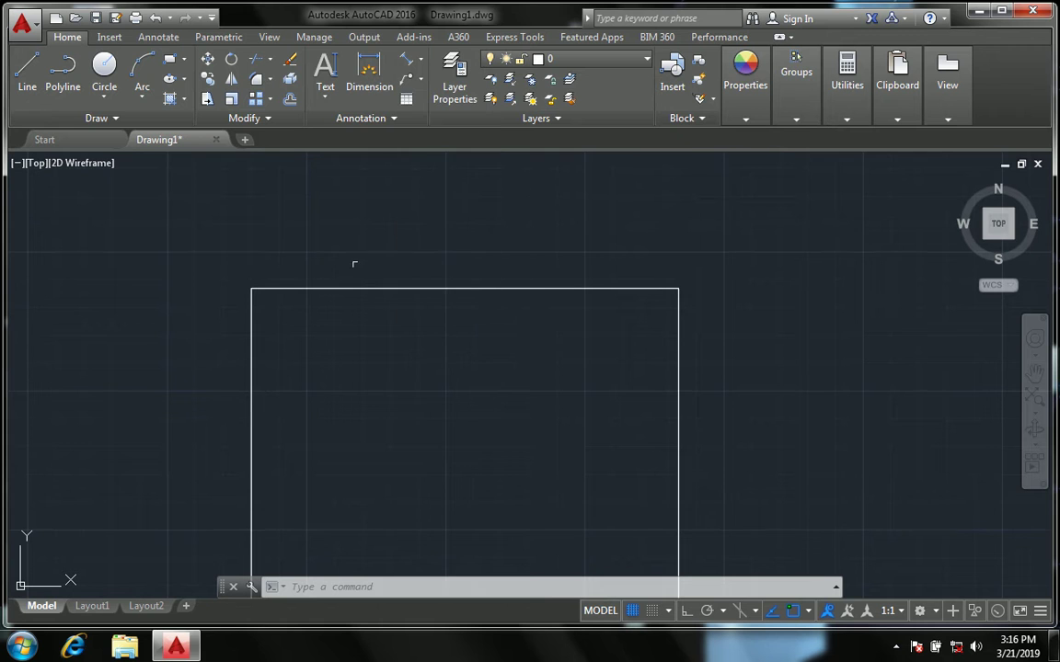
{"action": "left_click", "coordinate": [144, 105]}
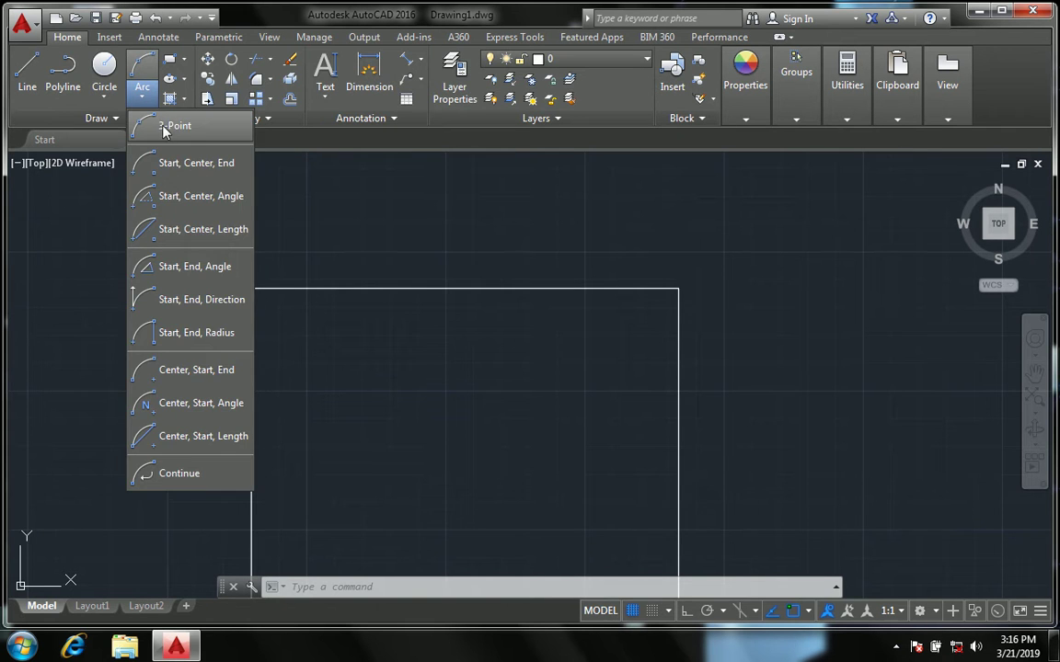
- Draw a 3-point arc from the upper-left corner through a point above to the upper-right corner
{"action": "left_click", "coordinate": [163, 129]}
{"action": "left_click", "coordinate": [251, 289]}
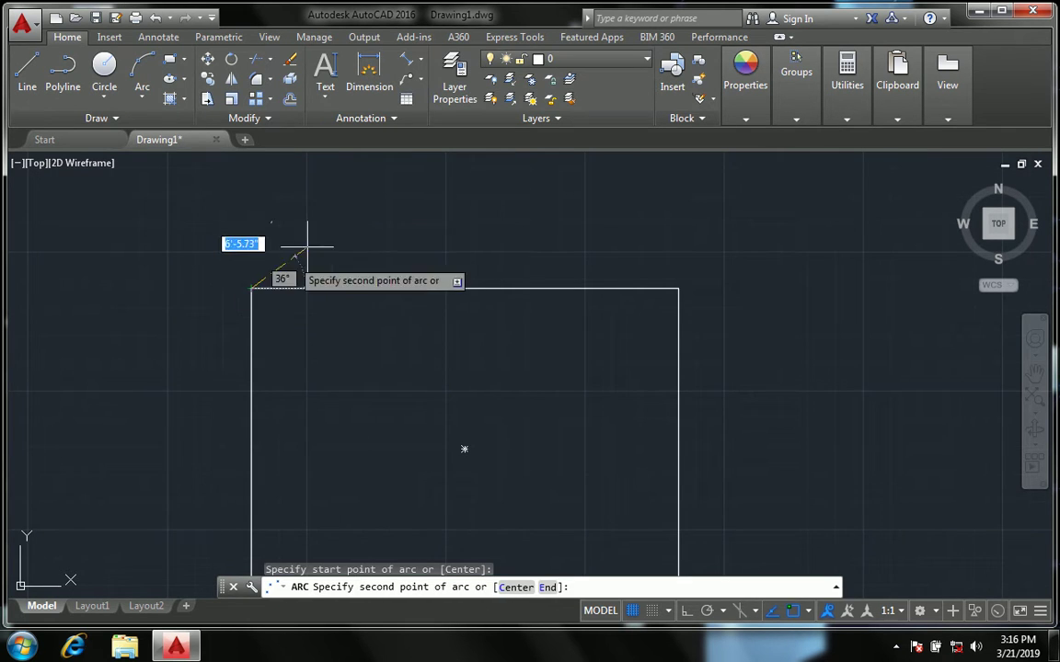
{"action": "left_click", "coordinate": [497, 185]}
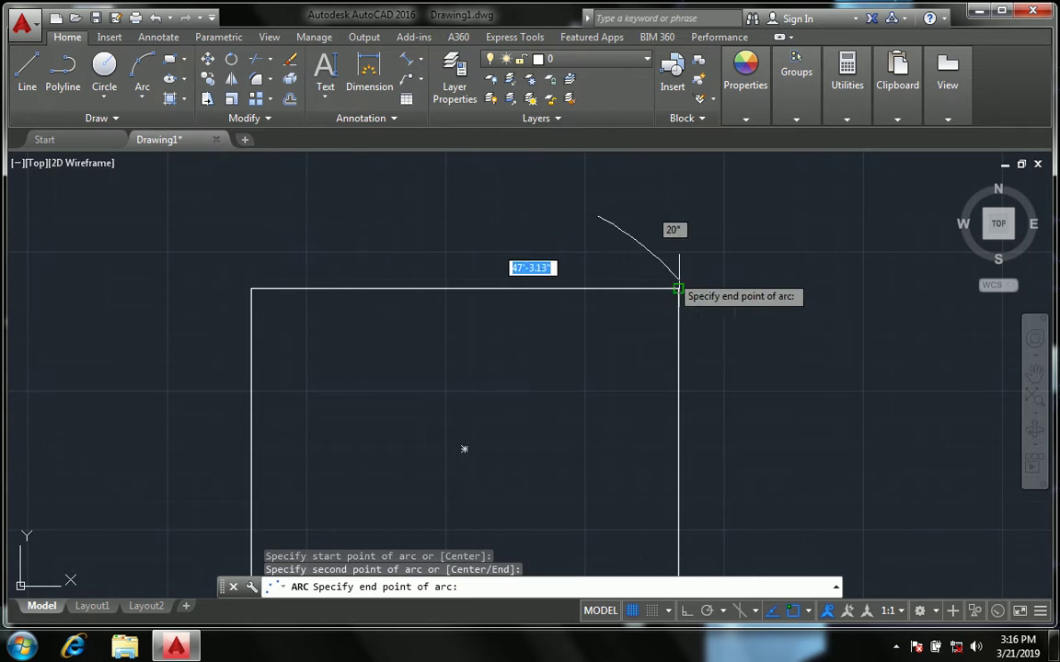
{"action": "left_click", "coordinate": [679, 286]}
{"action": "scroll", "coordinate": [473, 300], "scroll_direction": "down", "scroll_amount": 2}
{"action": "scroll", "coordinate": [452, 267], "scroll_direction": "up", "scroll_amount": 2}
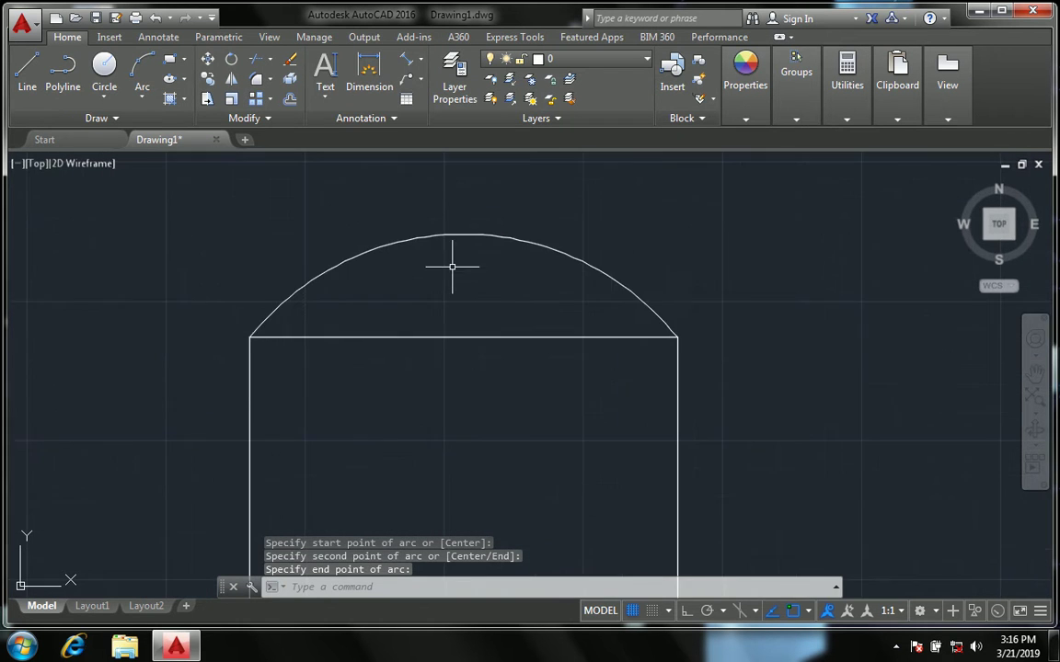
{"action": "scroll", "coordinate": [450, 218], "scroll_direction": "up", "scroll_amount": 2}
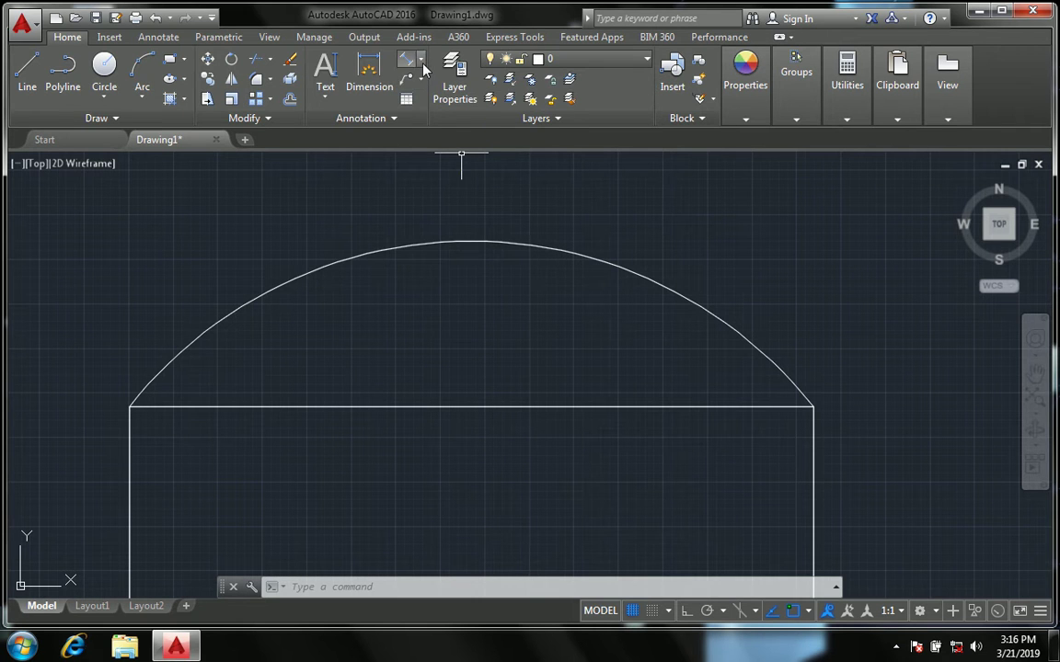
- Add an angular dimension to the arc, showing 103° above the dome
{"action": "left_click", "coordinate": [421, 60]}
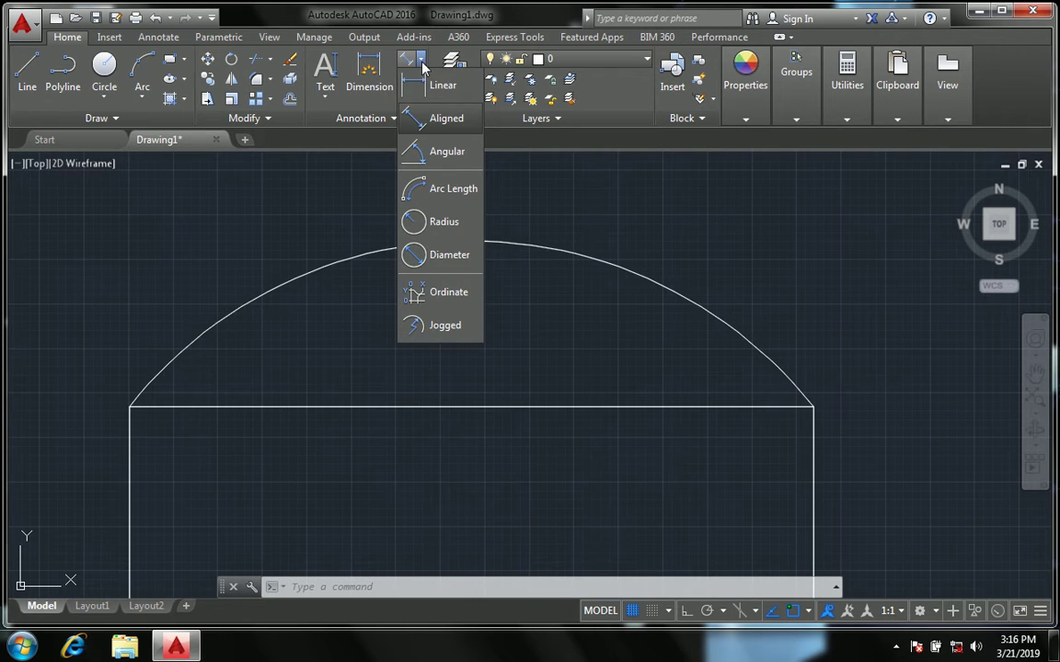
{"action": "left_click", "coordinate": [447, 152]}
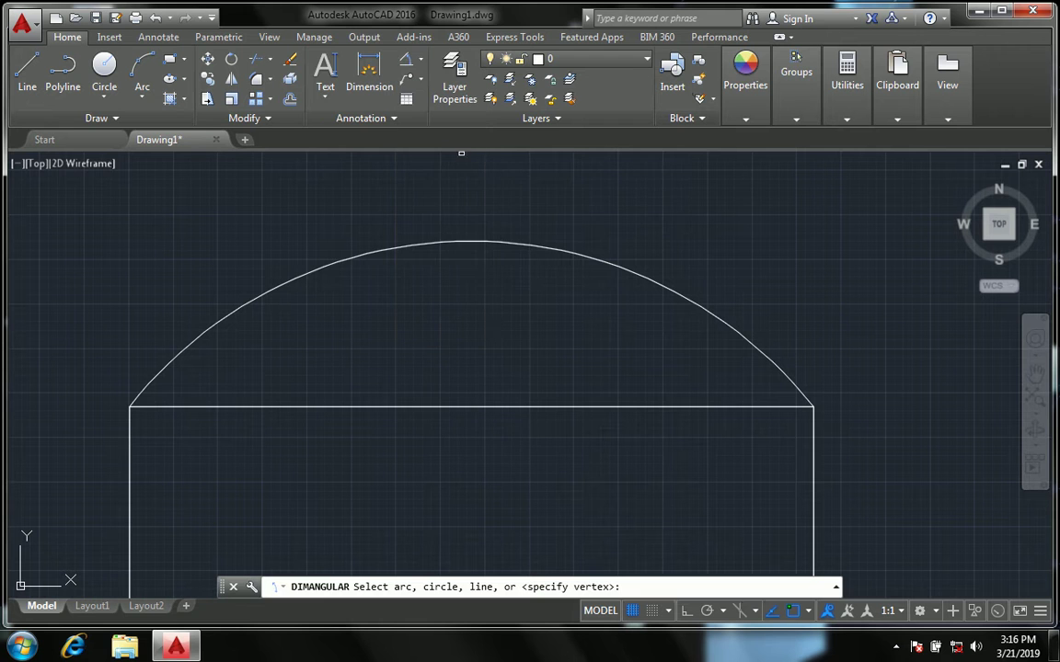
{"action": "left_click", "coordinate": [486, 240]}
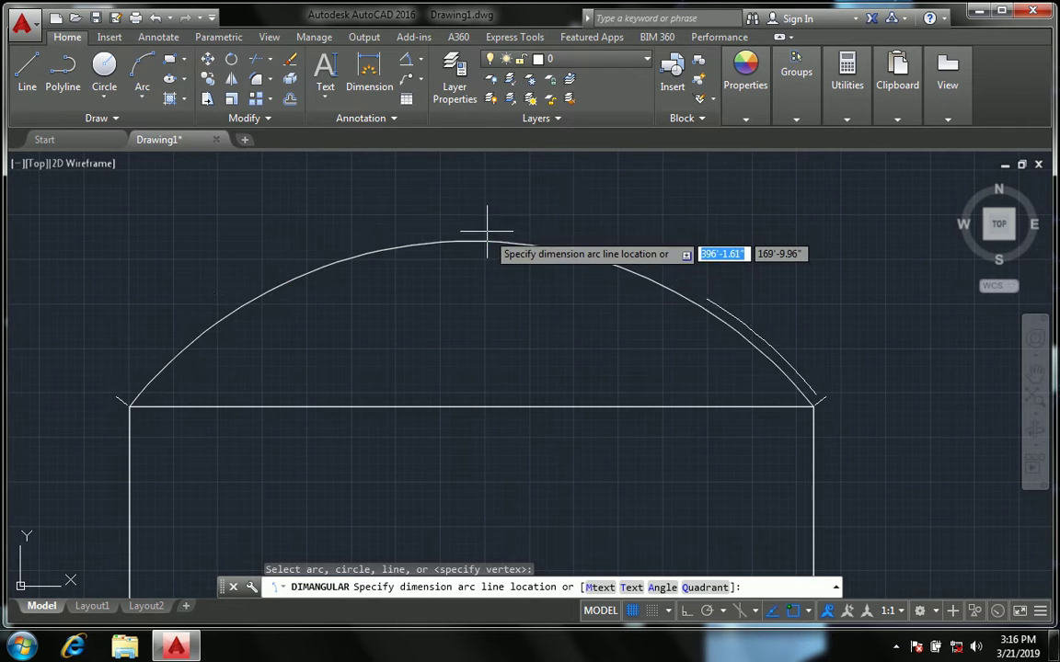
{"action": "left_click", "coordinate": [473, 197]}
{"action": "scroll", "coordinate": [492, 205], "scroll_direction": "up", "scroll_amount": 4}
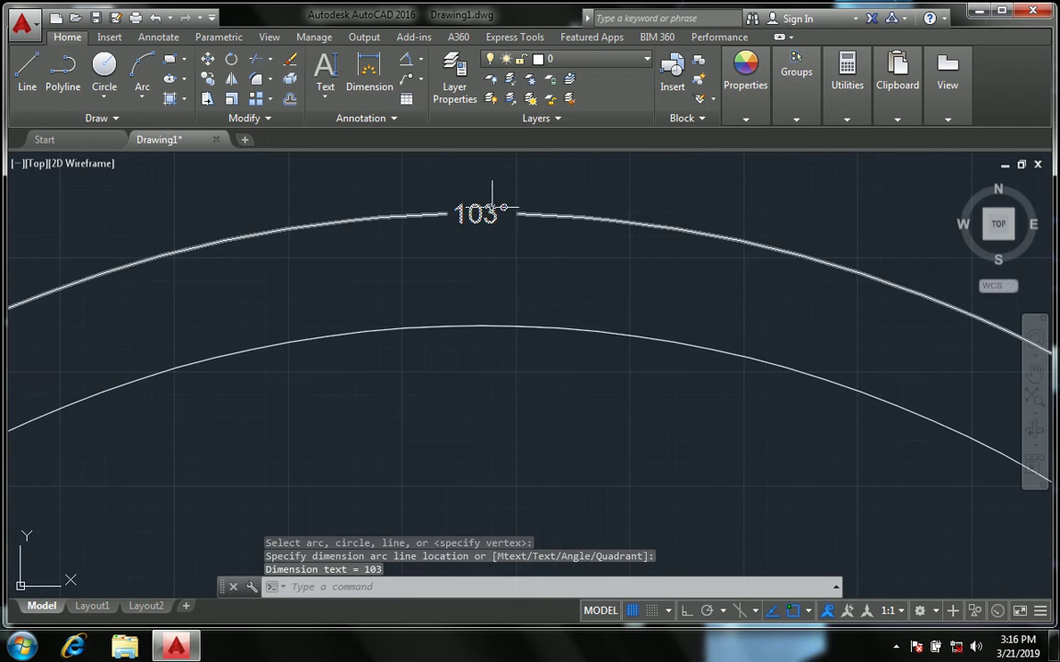
{"action": "scroll", "coordinate": [492, 204], "scroll_direction": "down", "scroll_amount": 2}
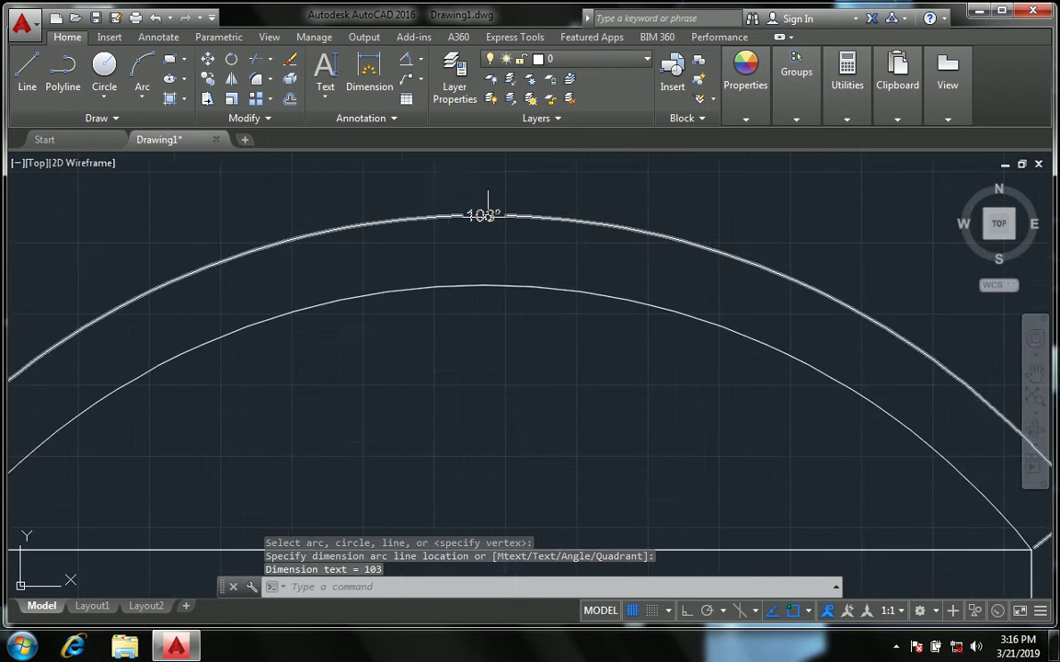
{"action": "scroll", "coordinate": [486, 215], "scroll_direction": "down", "scroll_amount": 3}
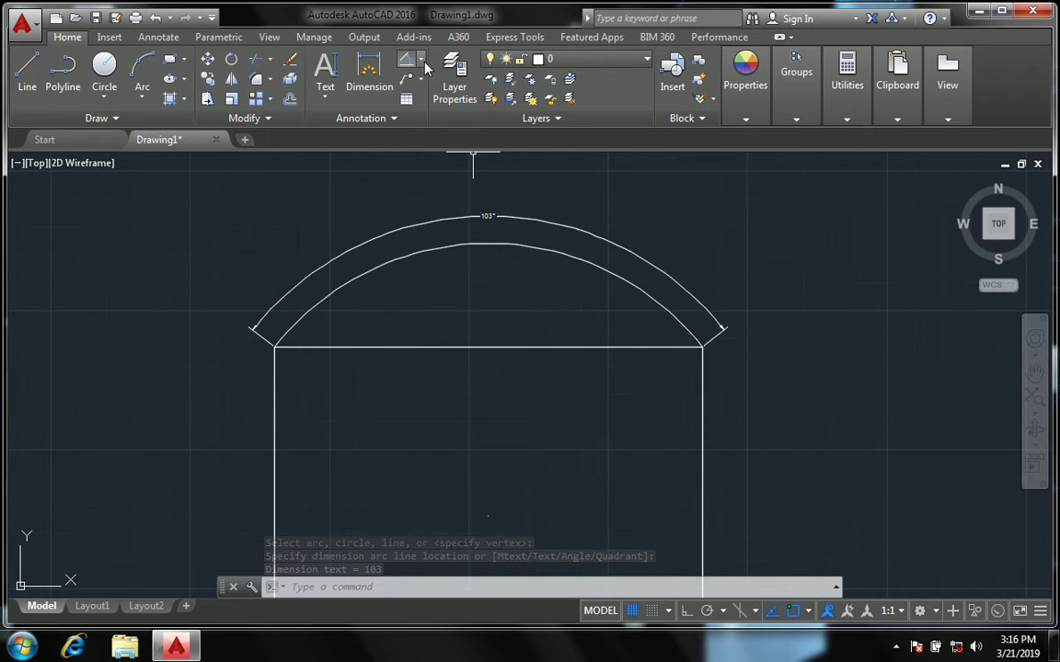
{"action": "left_click", "coordinate": [423, 61]}
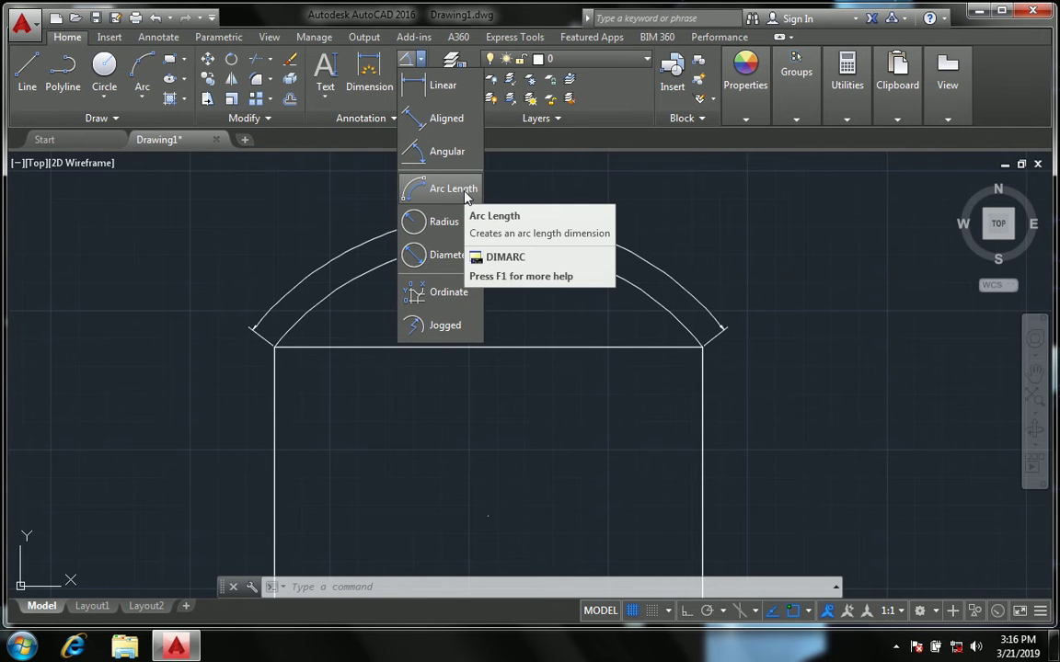
{"action": "mouse_move", "coordinate": [446, 189]}
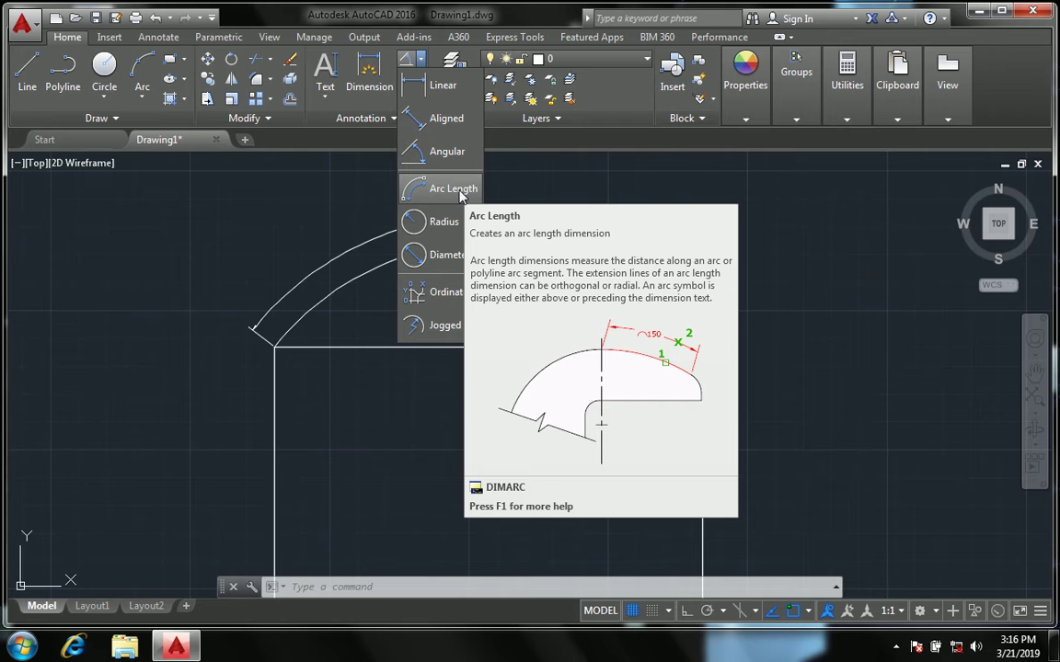
- Dimension the arc's length as 91'-11.47", placed above the 103° angle
{"action": "left_click", "coordinate": [460, 193]}
{"action": "scroll", "coordinate": [515, 226], "scroll_direction": "up", "scroll_amount": 3}
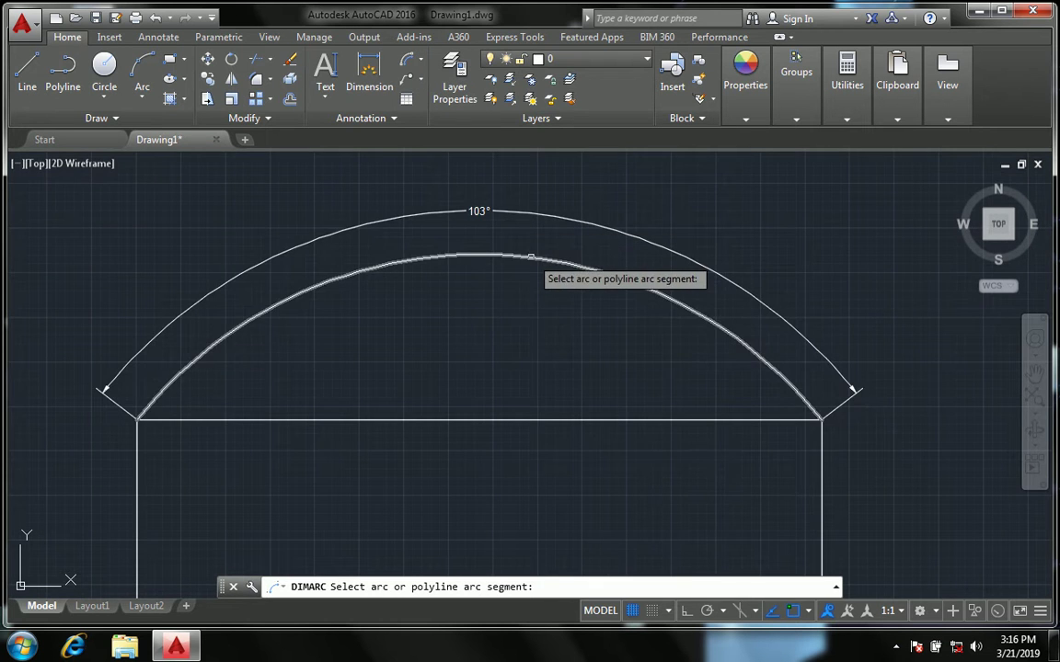
{"action": "left_click", "coordinate": [530, 258]}
{"action": "left_click", "coordinate": [527, 182]}
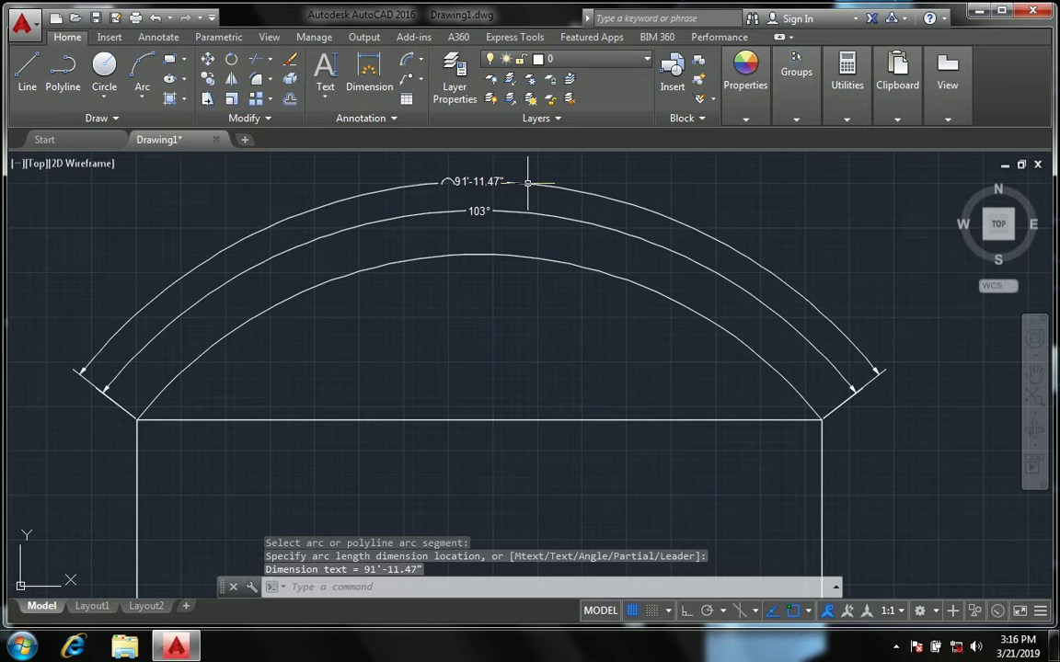
{"action": "scroll", "coordinate": [497, 180], "scroll_direction": "up", "scroll_amount": 3}
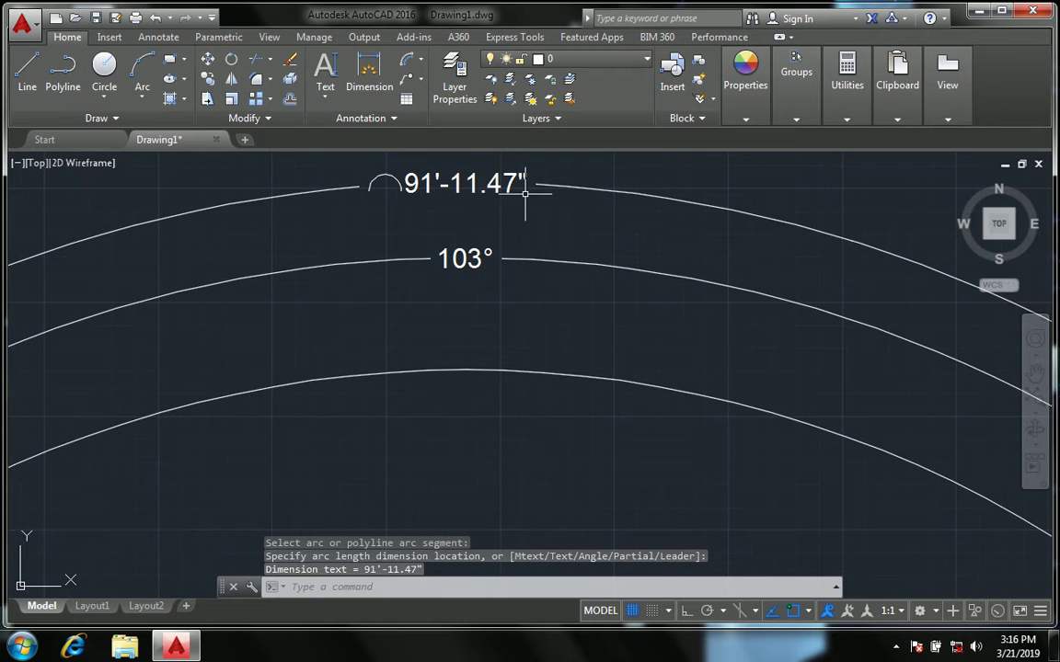
{"action": "scroll", "coordinate": [525, 193], "scroll_direction": "down", "scroll_amount": 3}
{"action": "scroll", "coordinate": [552, 210], "scroll_direction": "up", "scroll_amount": 3}
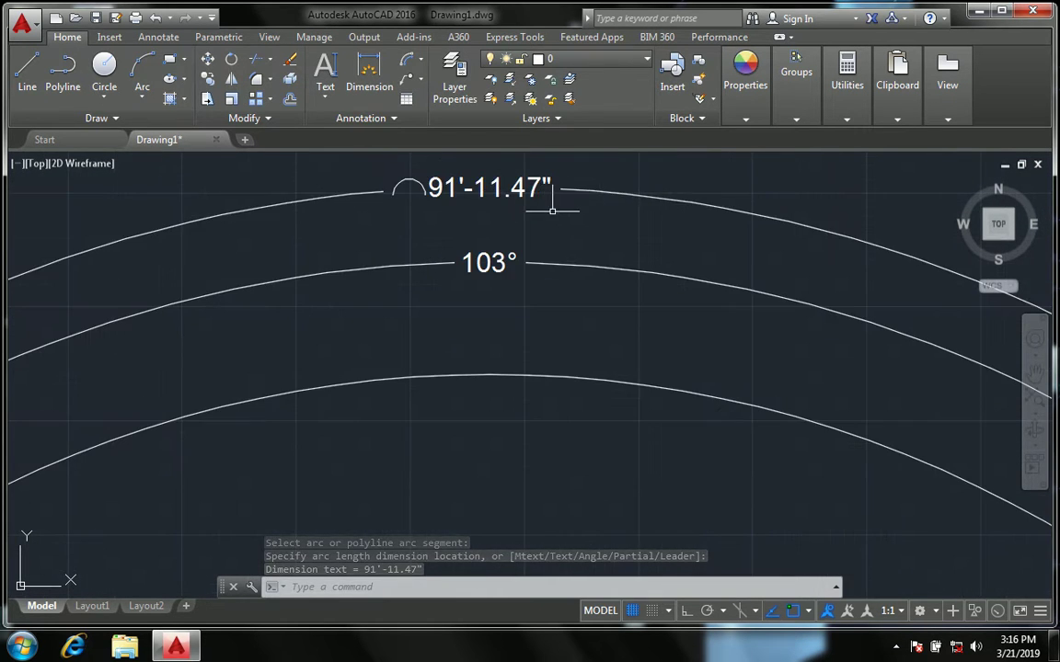
{"action": "scroll", "coordinate": [552, 211], "scroll_direction": "down", "scroll_amount": 3}
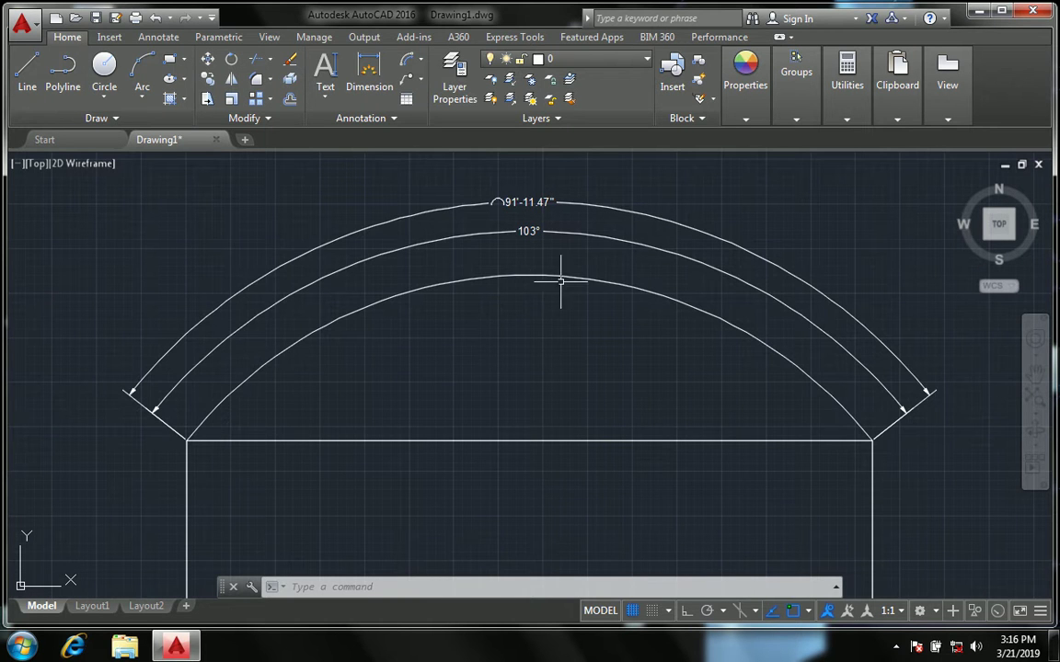
{"action": "scroll", "coordinate": [345, 338], "scroll_direction": "down", "scroll_amount": 2}
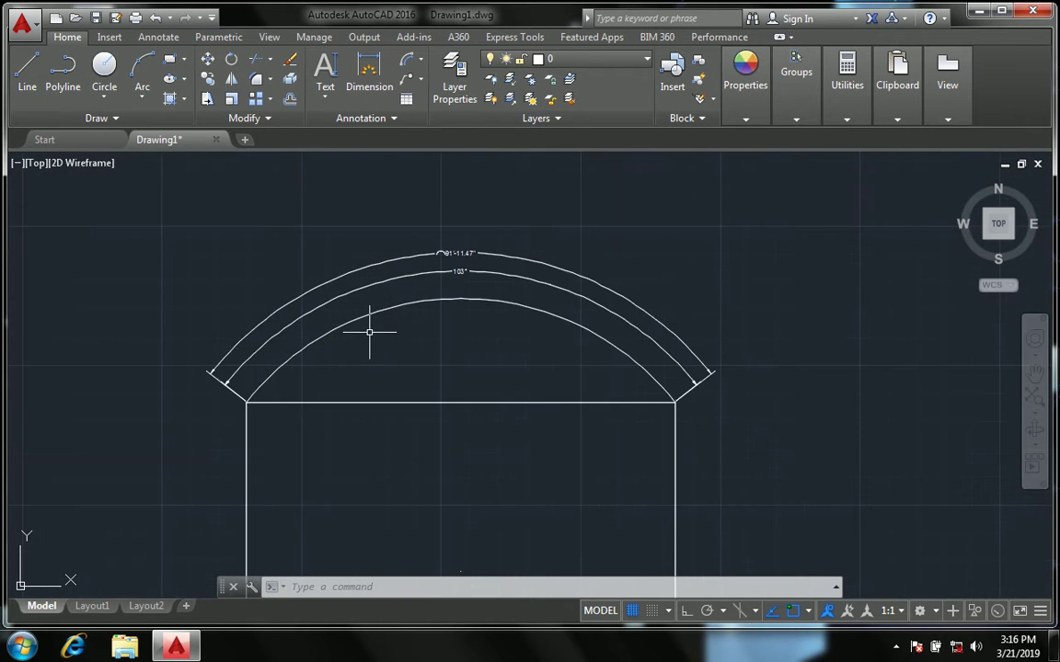
{"action": "scroll", "coordinate": [365, 321], "scroll_direction": "up", "scroll_amount": 2}
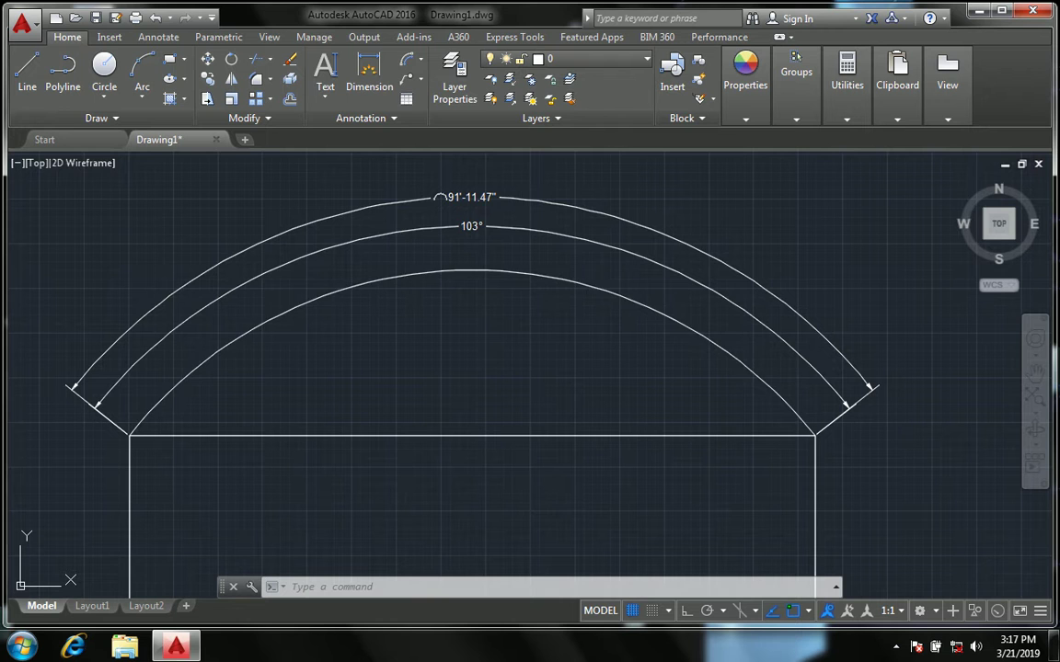
{"action": "left_click", "coordinate": [421, 58]}
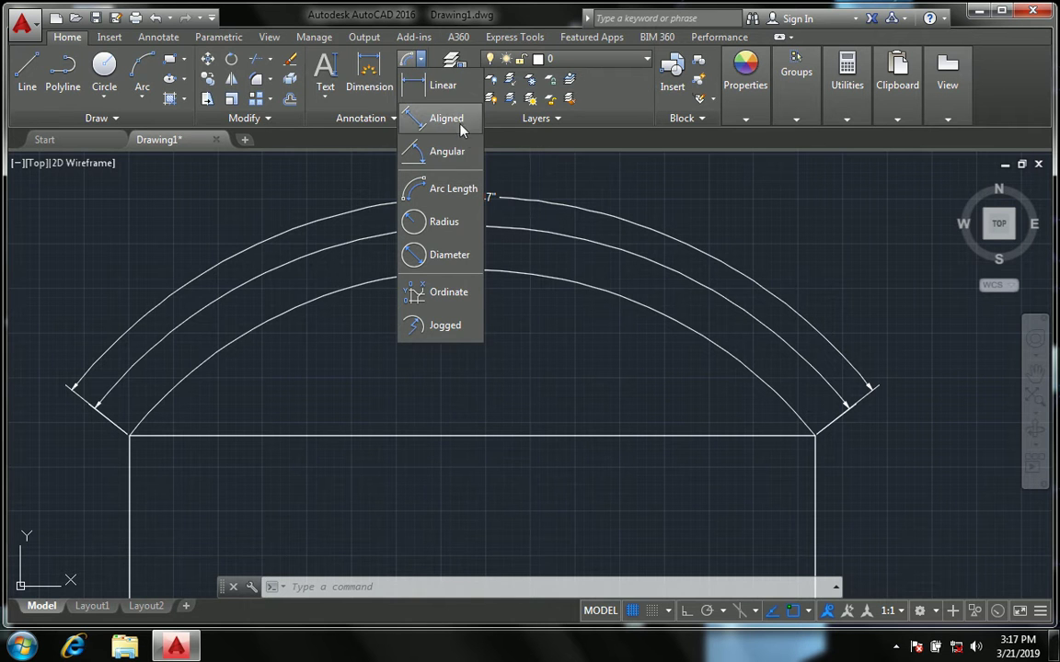
- Add a radius dimension R51'-0.10" to the arc, placed above it
{"action": "left_click", "coordinate": [439, 227]}
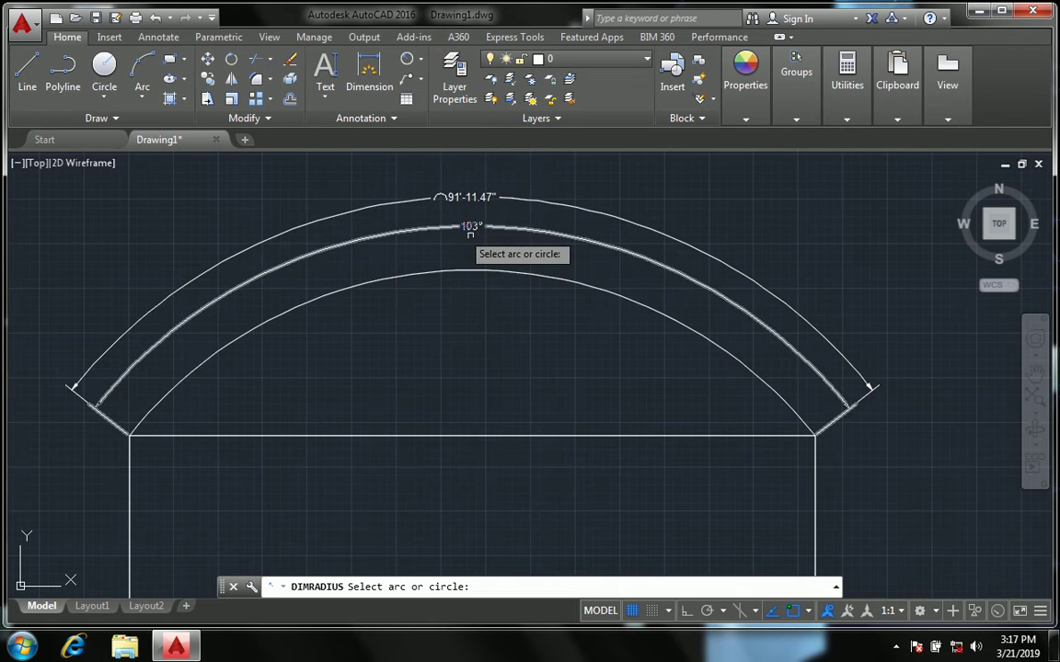
{"action": "left_click", "coordinate": [512, 272]}
{"action": "left_click", "coordinate": [664, 192]}
{"action": "scroll", "coordinate": [668, 195], "scroll_direction": "up", "scroll_amount": 4}
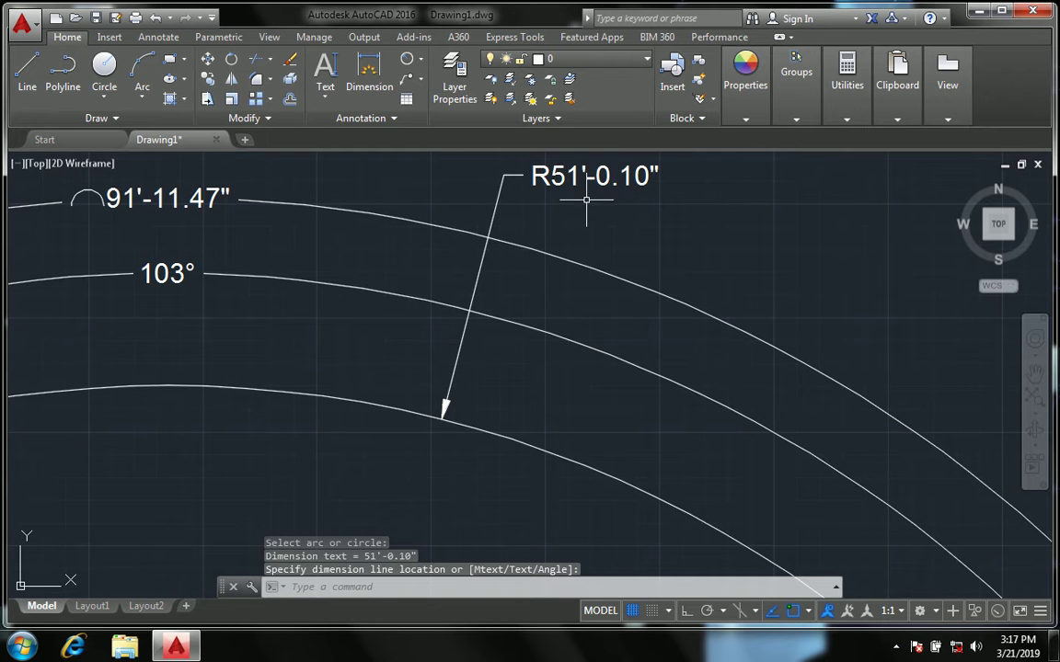
{"action": "scroll", "coordinate": [587, 286], "scroll_direction": "down", "scroll_amount": 2}
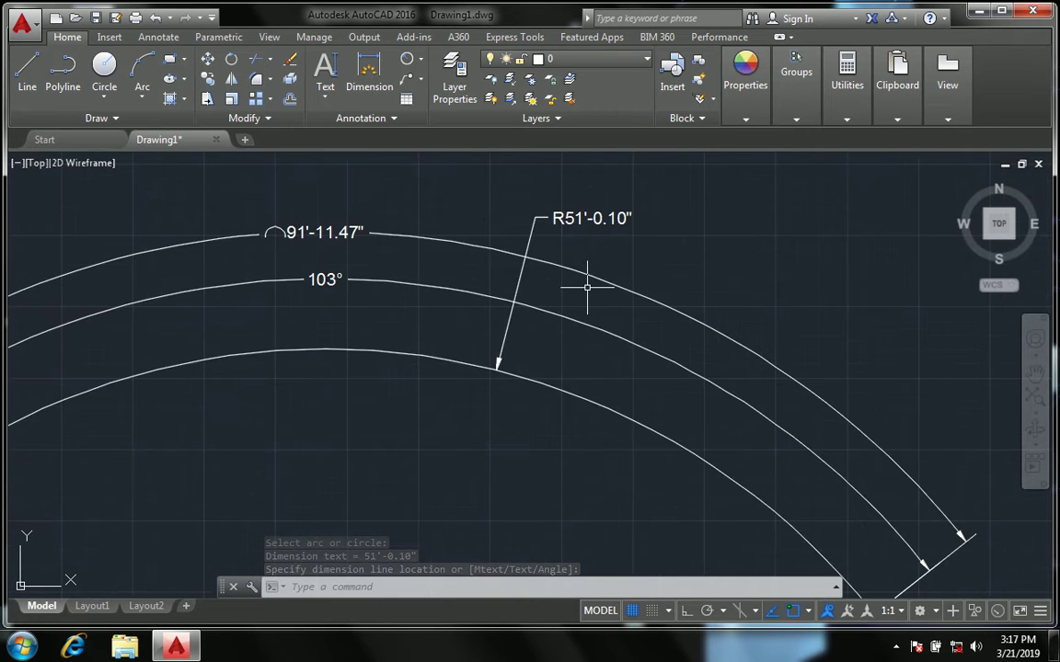
{"action": "scroll", "coordinate": [548, 296], "scroll_direction": "down", "scroll_amount": 2}
{"action": "left_click", "coordinate": [546, 296]}
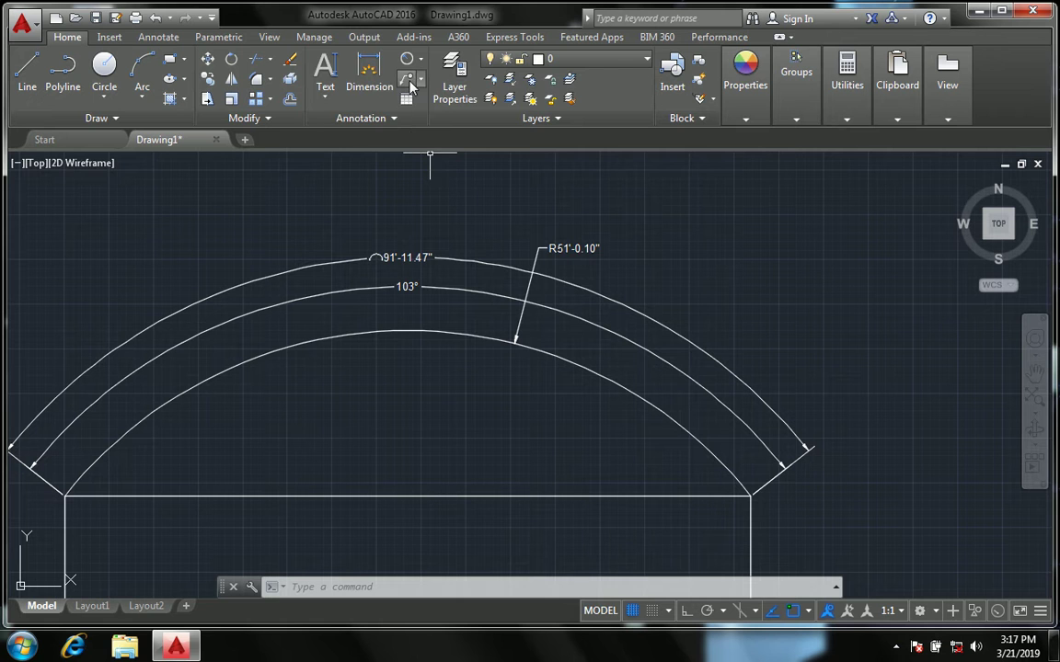
- Add a diameter dimension Ø102'-0.20" to the arc, placed above it
{"action": "left_click", "coordinate": [419, 59]}
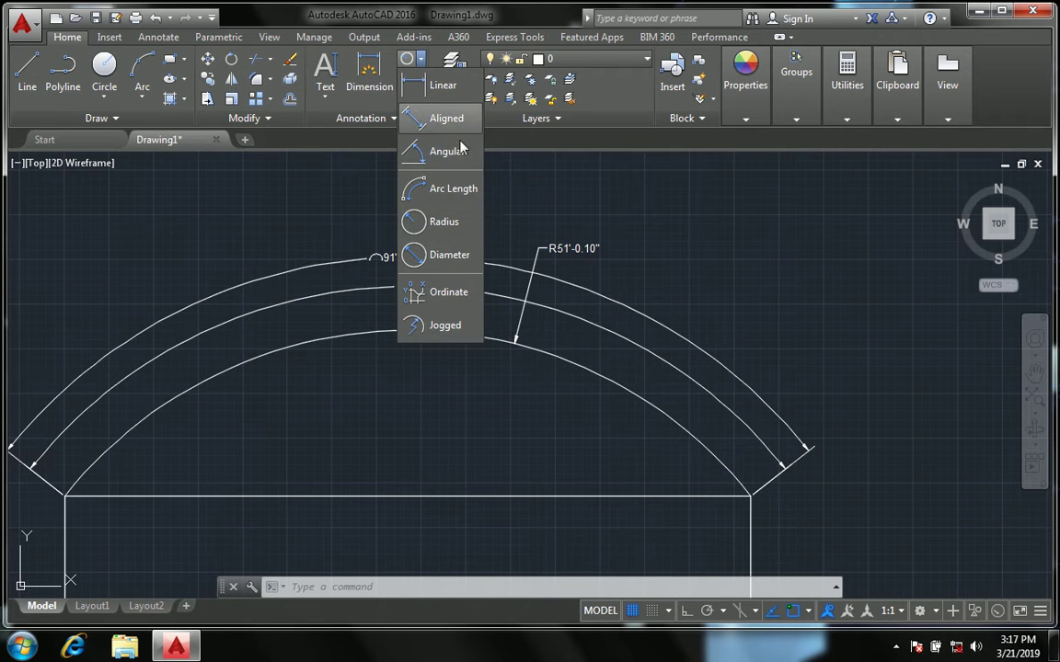
{"action": "left_click", "coordinate": [457, 265]}
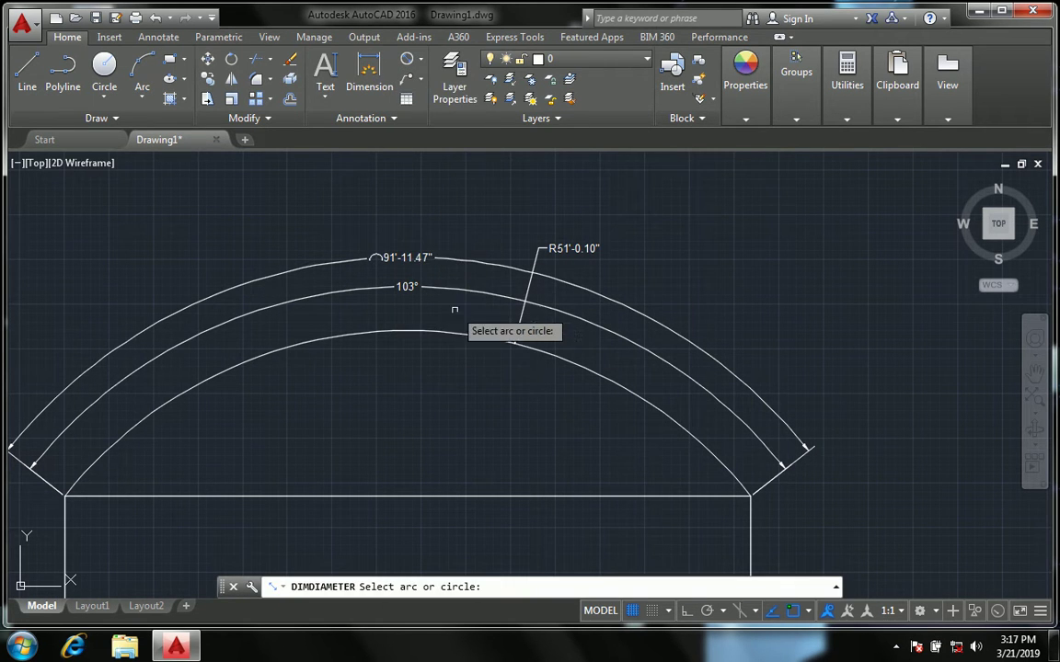
{"action": "left_click", "coordinate": [447, 329]}
{"action": "left_click", "coordinate": [473, 199]}
{"action": "scroll", "coordinate": [479, 197], "scroll_direction": "up", "scroll_amount": 2}
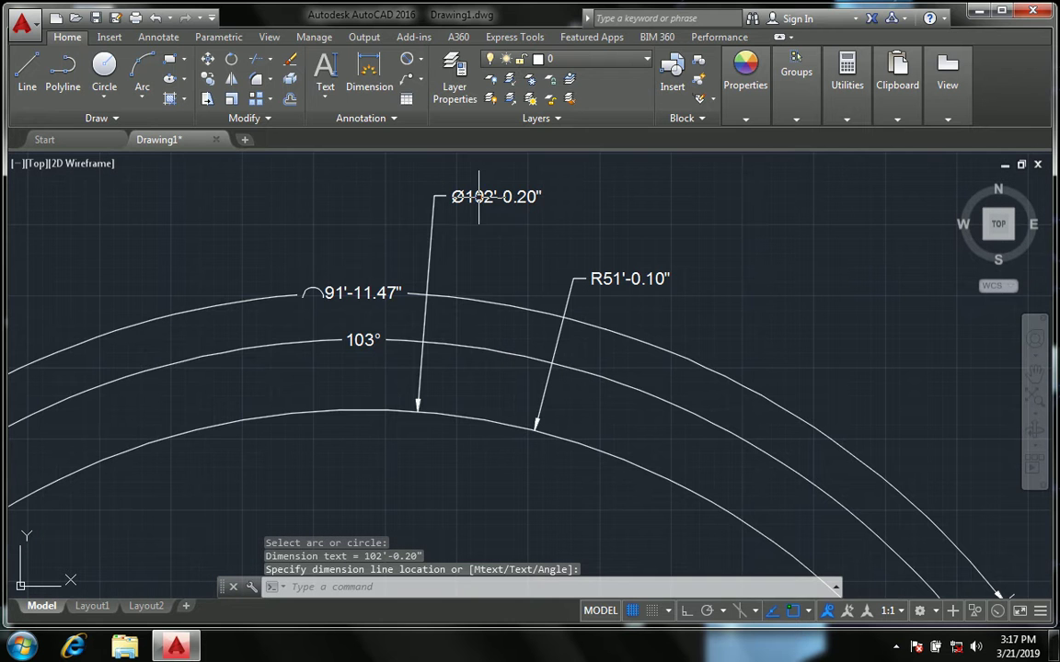
{"action": "scroll", "coordinate": [508, 236], "scroll_direction": "down", "scroll_amount": 1}
{"action": "scroll", "coordinate": [653, 266], "scroll_direction": "down", "scroll_amount": 1}
{"action": "scroll", "coordinate": [521, 284], "scroll_direction": "down", "scroll_amount": 2}
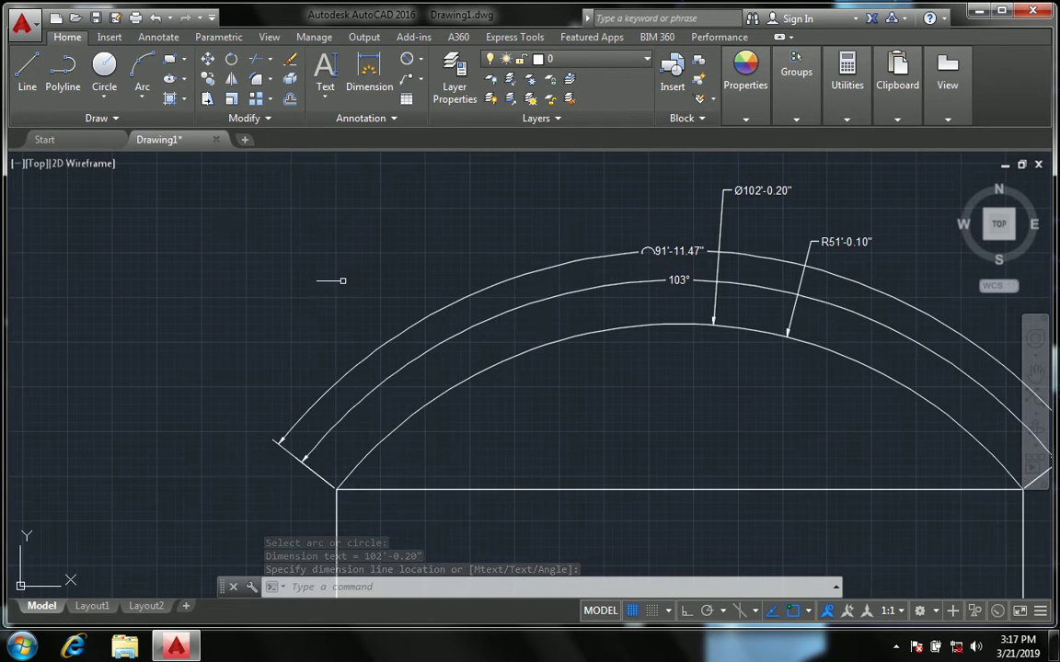
- Draw a 1' radius circle left of the arch with C, then zoom in on it
{"action": "type", "text": "c"}
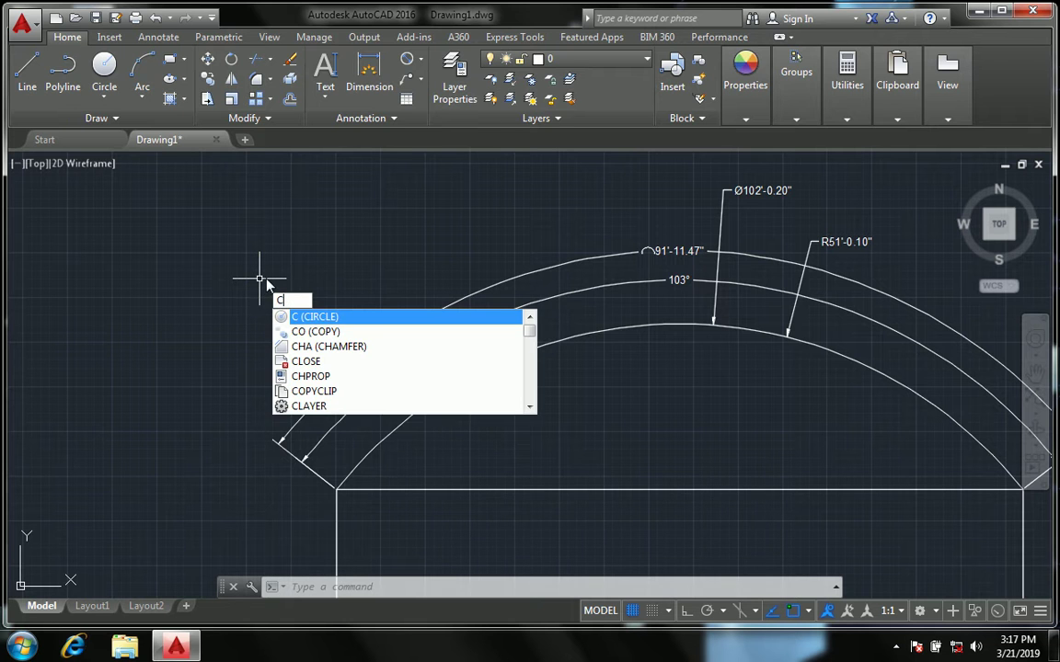
{"action": "key", "text": "Return"}
{"action": "left_click", "coordinate": [191, 246]}
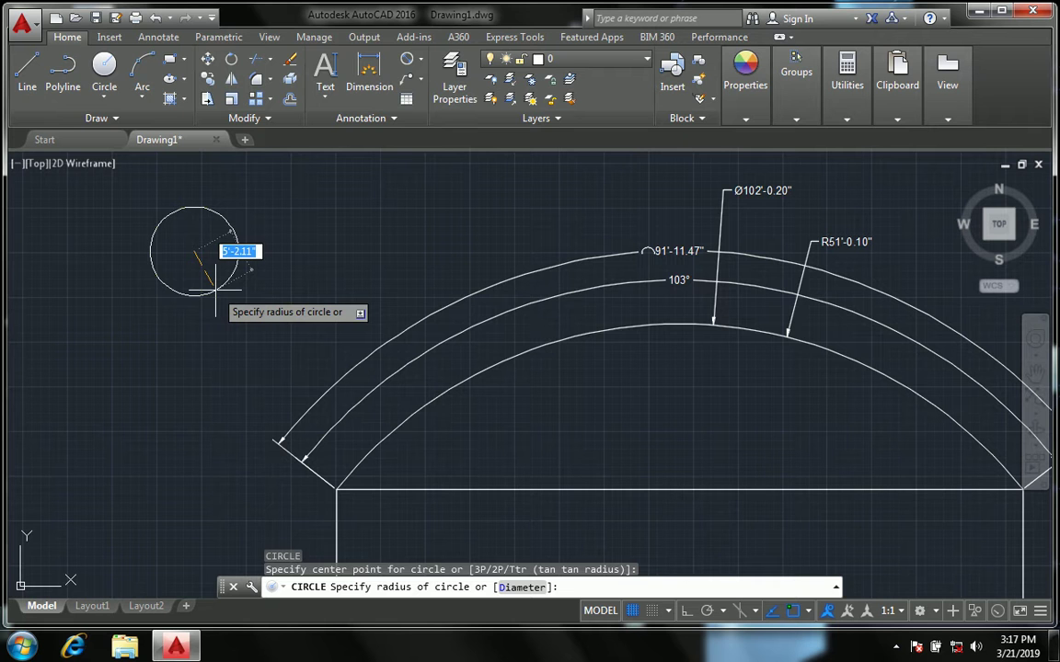
{"action": "key", "text": "Return"}
{"action": "scroll", "coordinate": [199, 249], "scroll_direction": "up", "scroll_amount": 5}
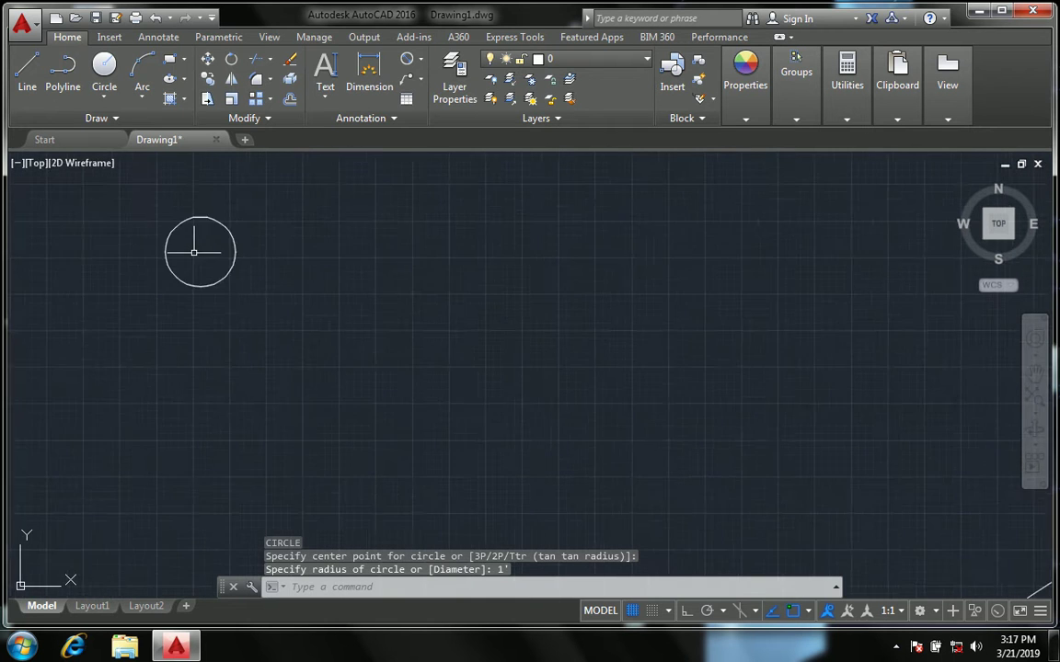
{"action": "middle_click_drag", "start_coordinate": [184, 260], "coordinate": [283, 315]}
{"action": "scroll", "coordinate": [282, 317], "scroll_direction": "up", "scroll_amount": 2}
{"action": "scroll", "coordinate": [286, 315], "scroll_direction": "up", "scroll_amount": 2}
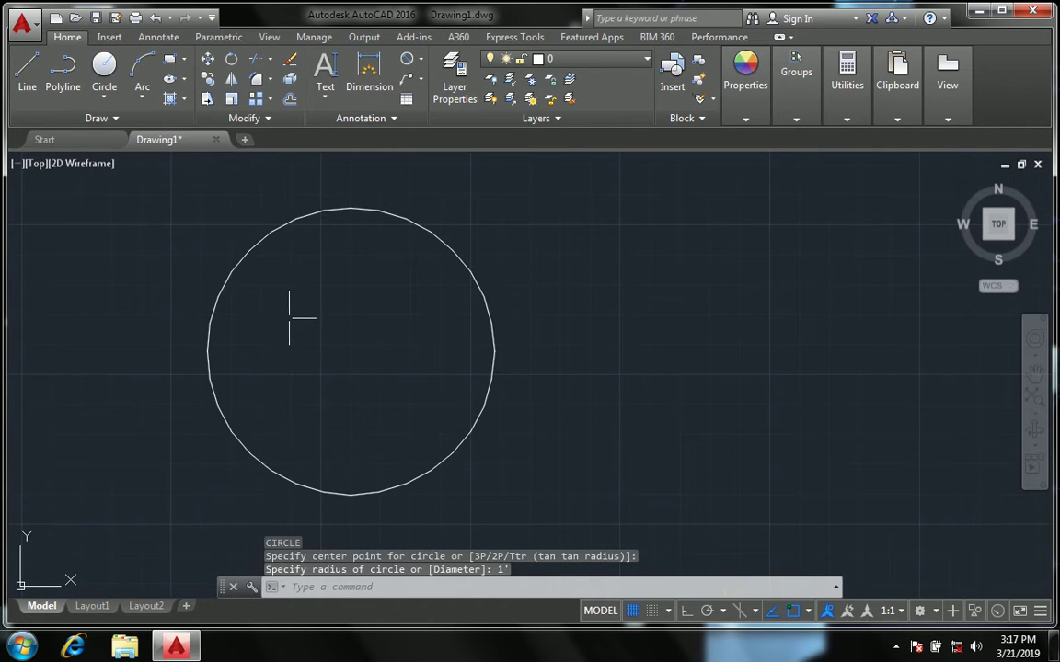
{"action": "middle_click_drag", "start_coordinate": [302, 274], "coordinate": [308, 243]}
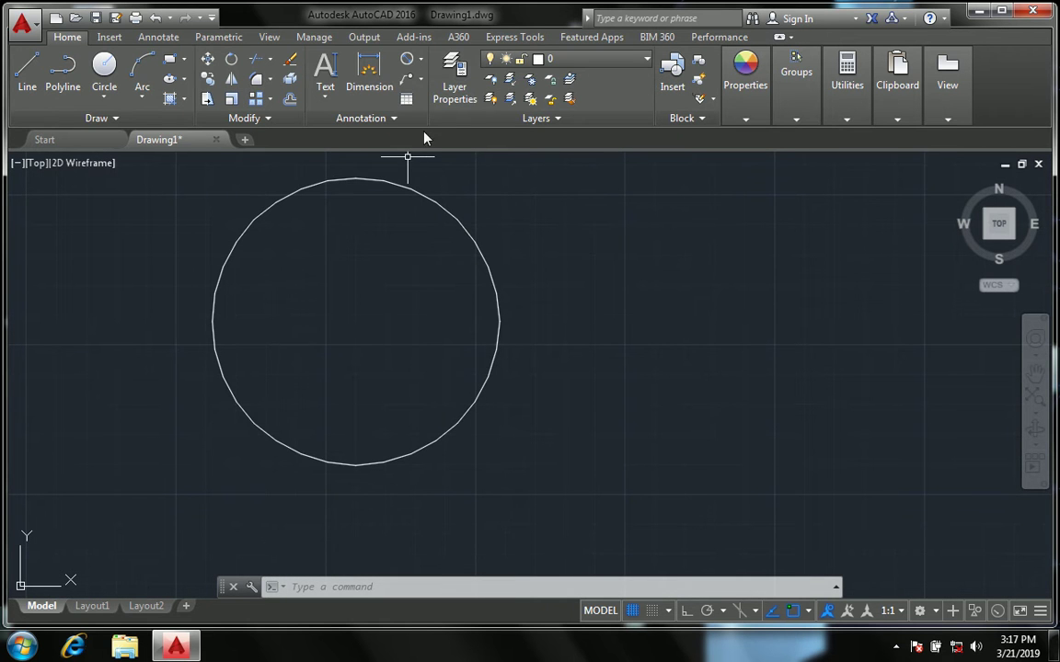
{"action": "left_click", "coordinate": [421, 64]}
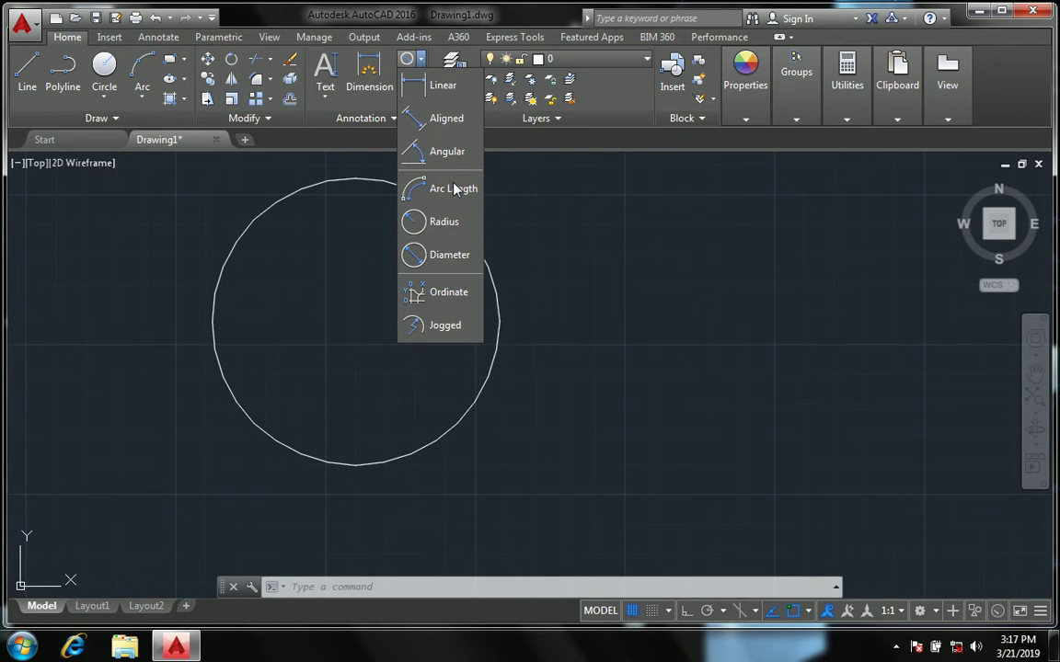
{"action": "left_click", "coordinate": [417, 219]}
{"action": "left_click", "coordinate": [451, 215]}
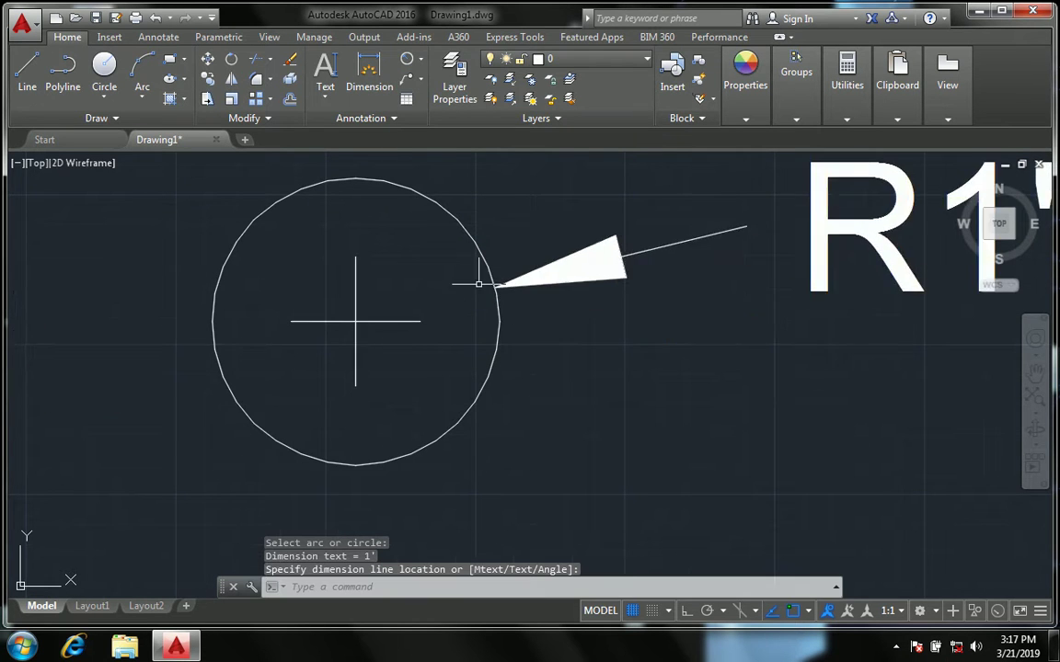
{"action": "scroll", "coordinate": [482, 281], "scroll_direction": "down", "scroll_amount": 3}
{"action": "scroll", "coordinate": [656, 264], "scroll_direction": "up", "scroll_amount": 2}
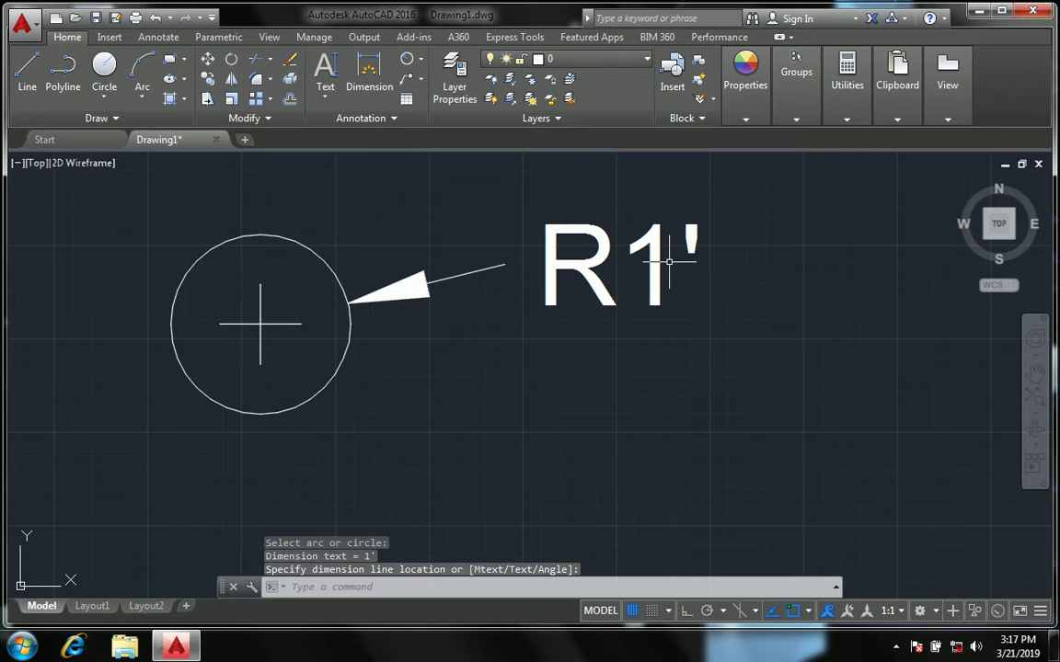
{"action": "left_click", "coordinate": [668, 262]}
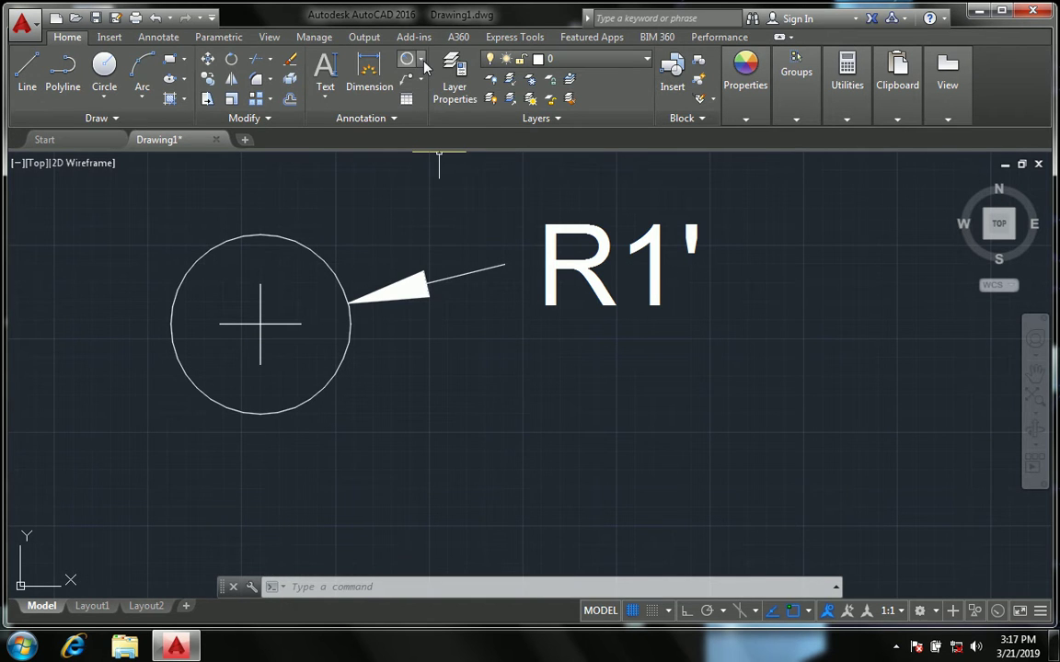
{"action": "left_click", "coordinate": [423, 61]}
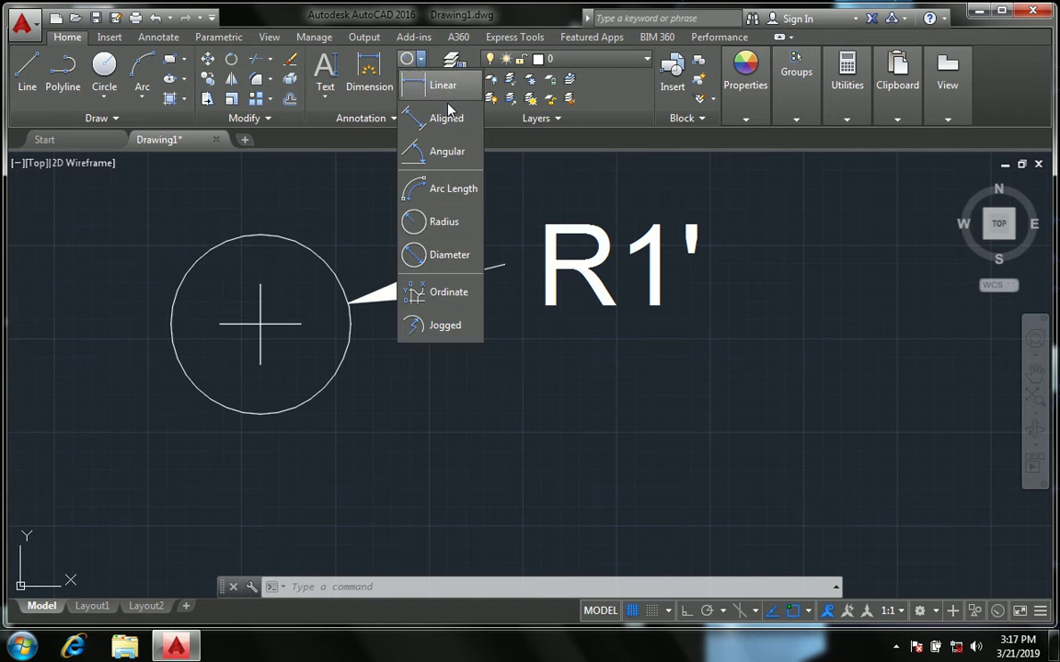
{"action": "left_click", "coordinate": [441, 254]}
{"action": "left_click", "coordinate": [331, 267]}
{"action": "left_click", "coordinate": [363, 255]}
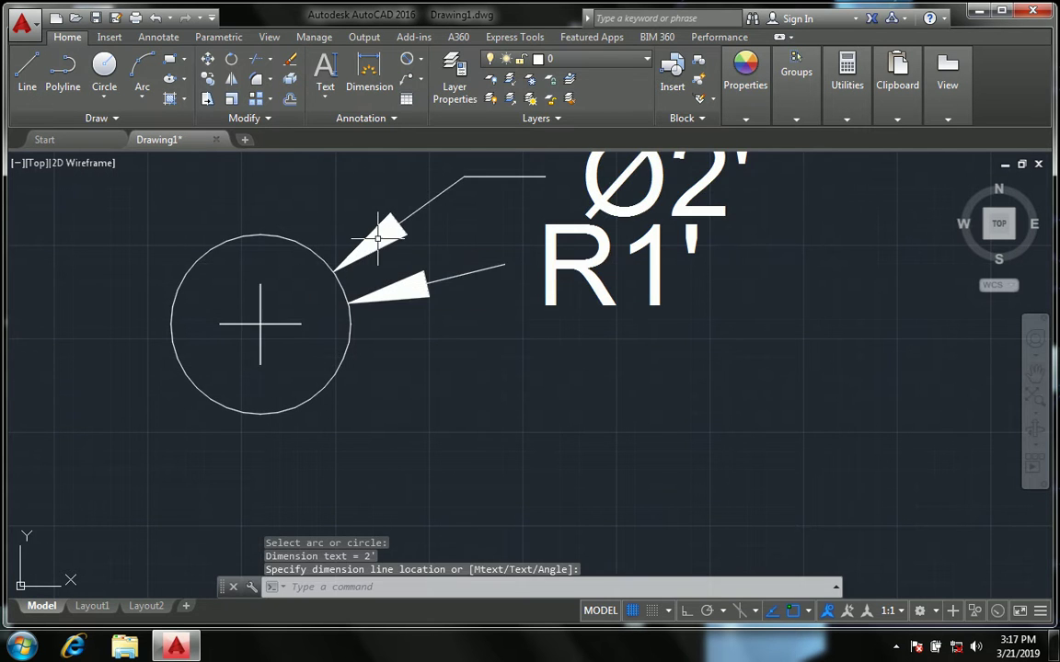
{"action": "middle_click_drag", "start_coordinate": [706, 162], "coordinate": [590, 214]}
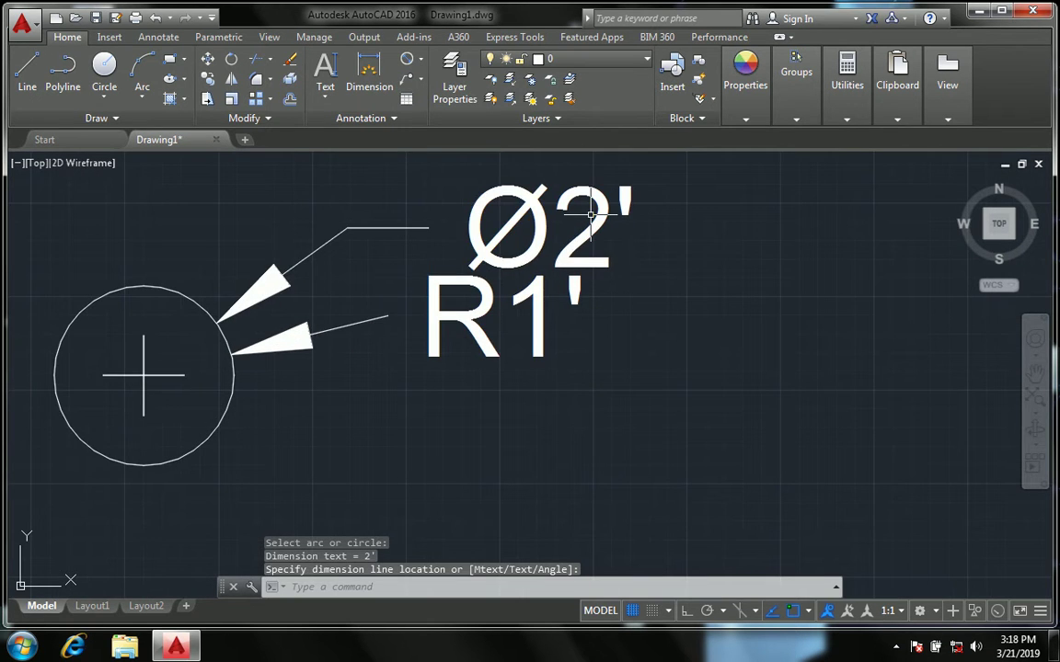
{"action": "middle_click_drag", "start_coordinate": [127, 380], "coordinate": [352, 342]}
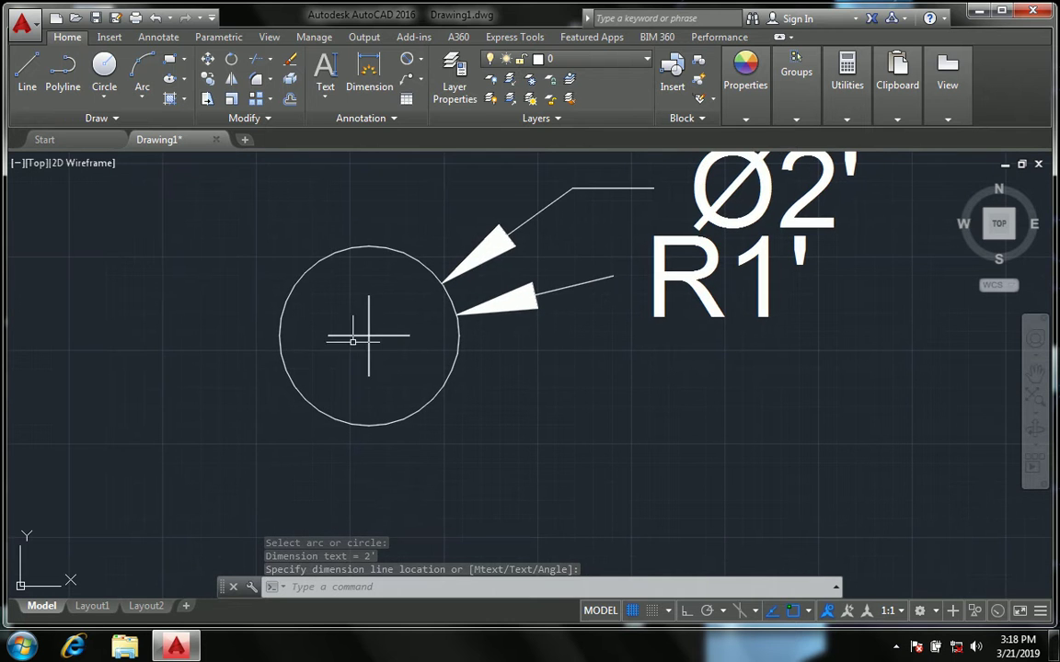
{"action": "left_click_drag", "start_coordinate": [560, 371], "coordinate": [515, 184]}
{"action": "key", "text": "Delete"}
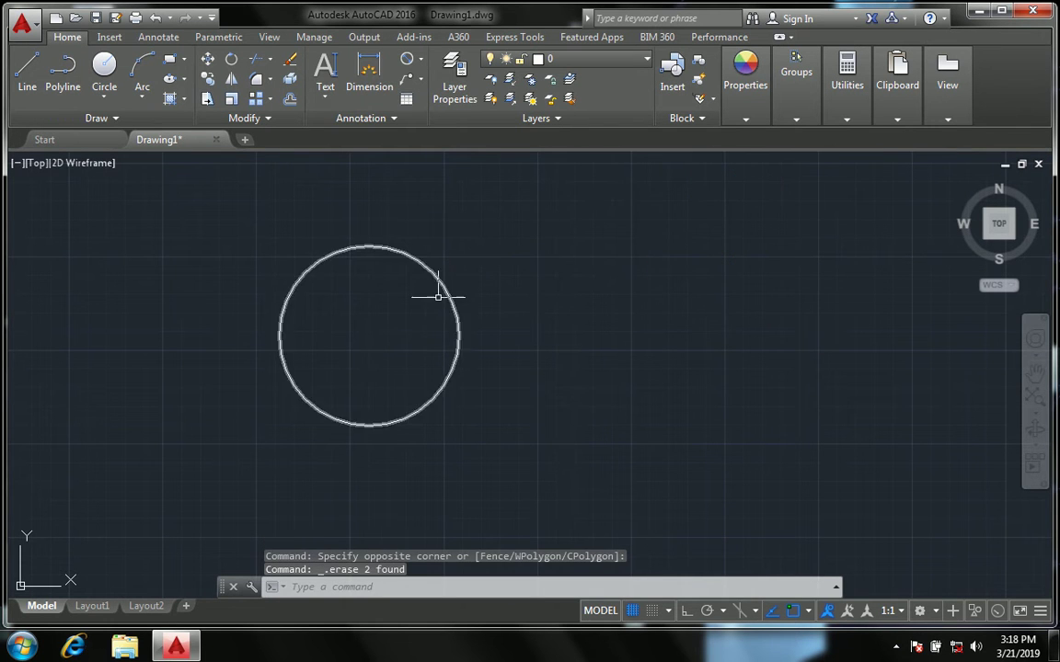
{"action": "key", "text": "Return"}
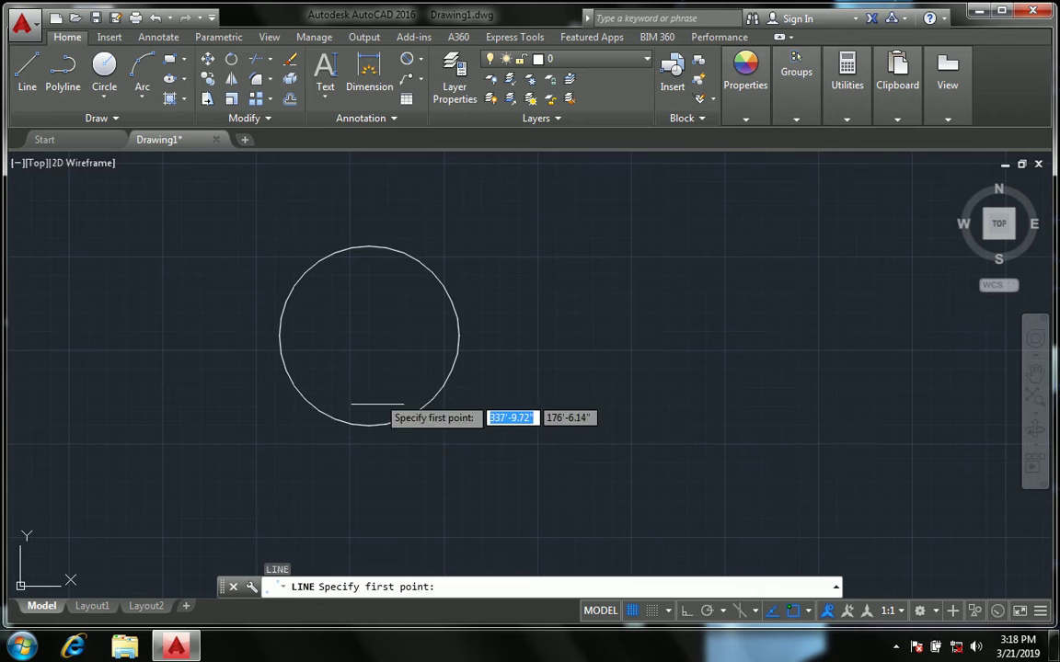
{"action": "left_click", "coordinate": [368, 334]}
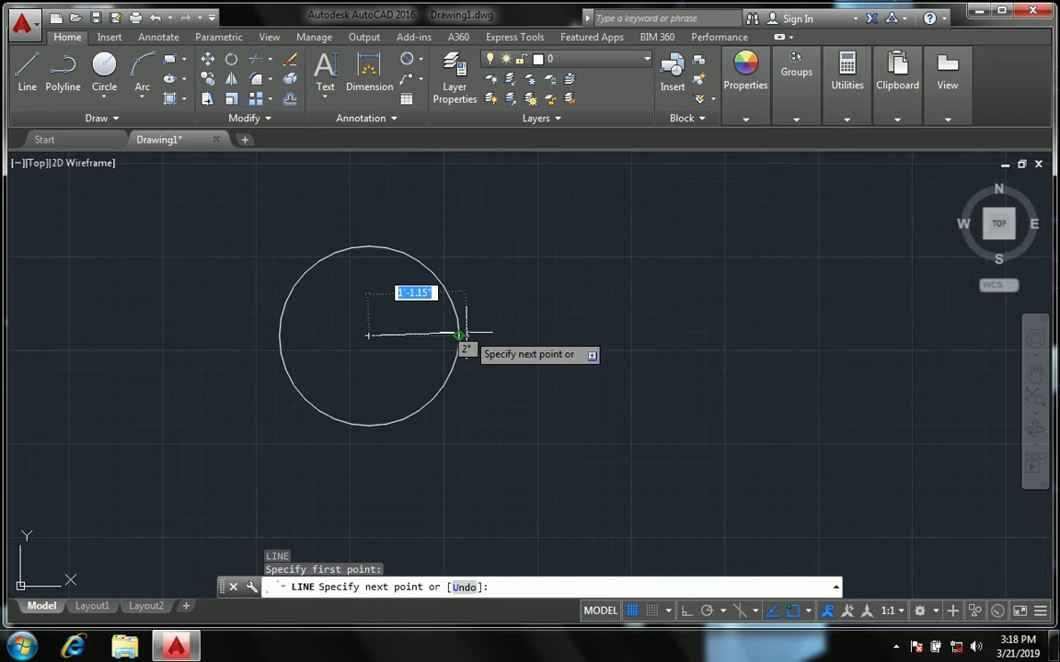
{"action": "left_click", "coordinate": [458, 335]}
{"action": "key", "text": "Return"}
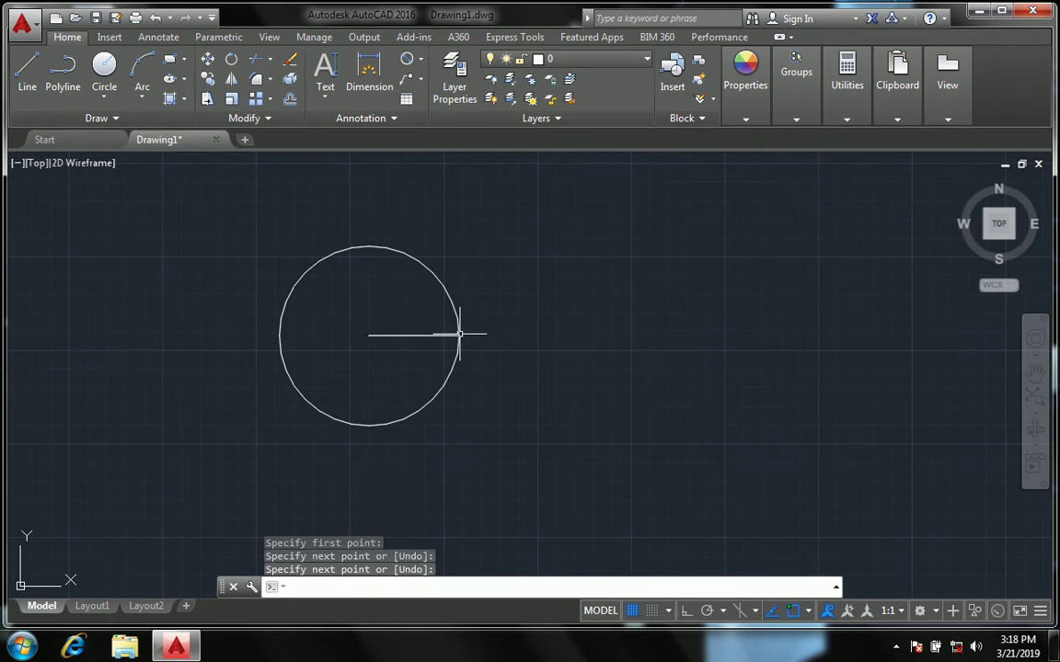
{"action": "key", "text": "Return"}
{"action": "left_click", "coordinate": [279, 334]}
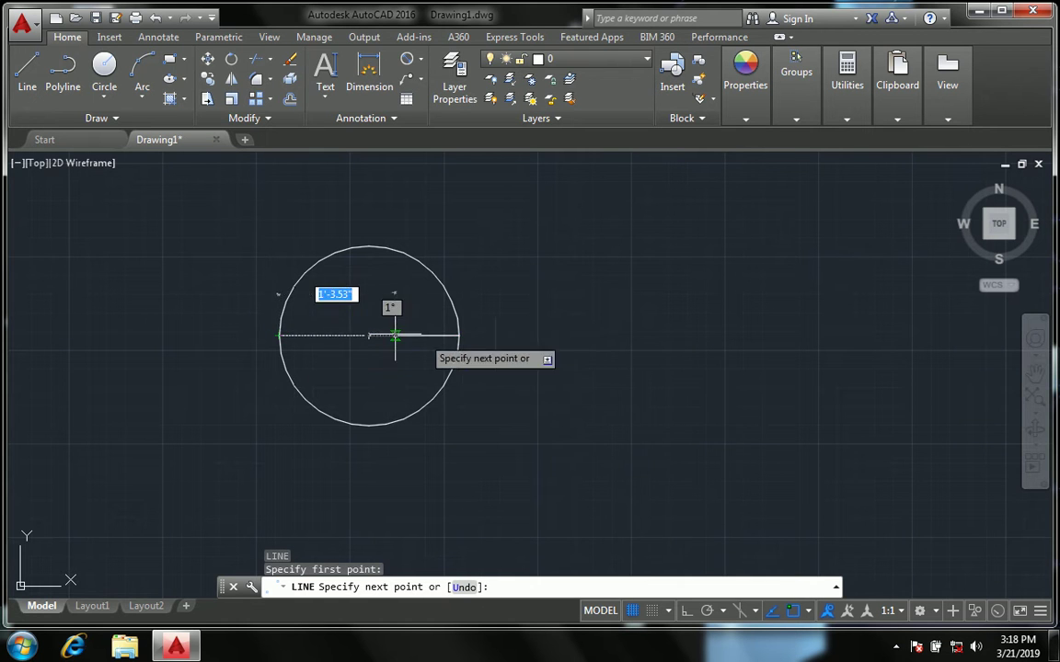
{"action": "left_click", "coordinate": [458, 334]}
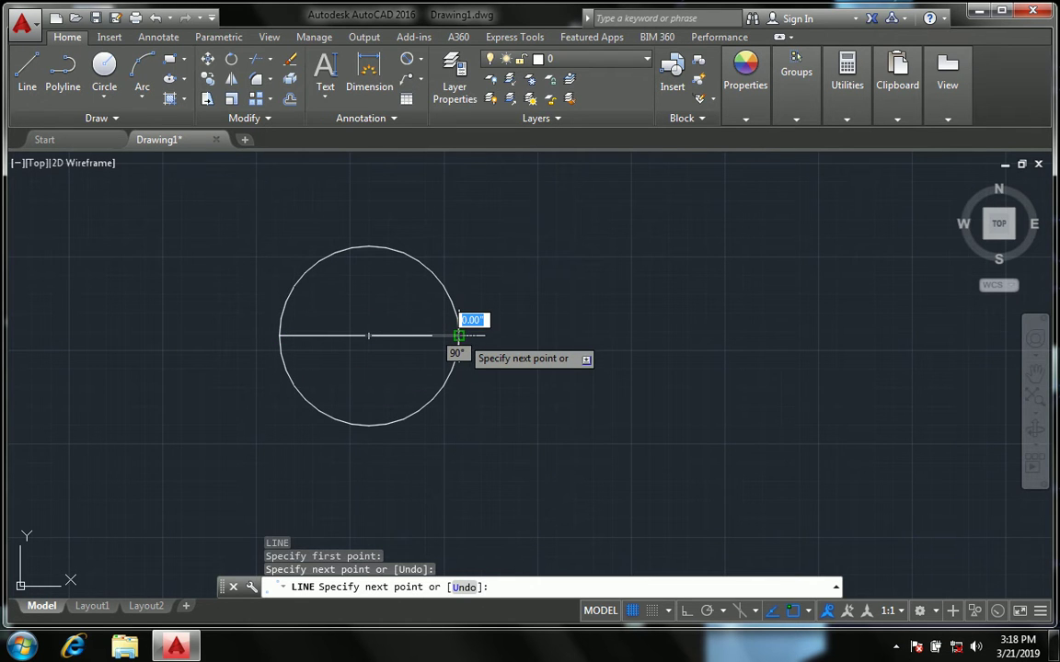
{"action": "key", "text": "Escape"}
{"action": "left_click", "coordinate": [433, 333]}
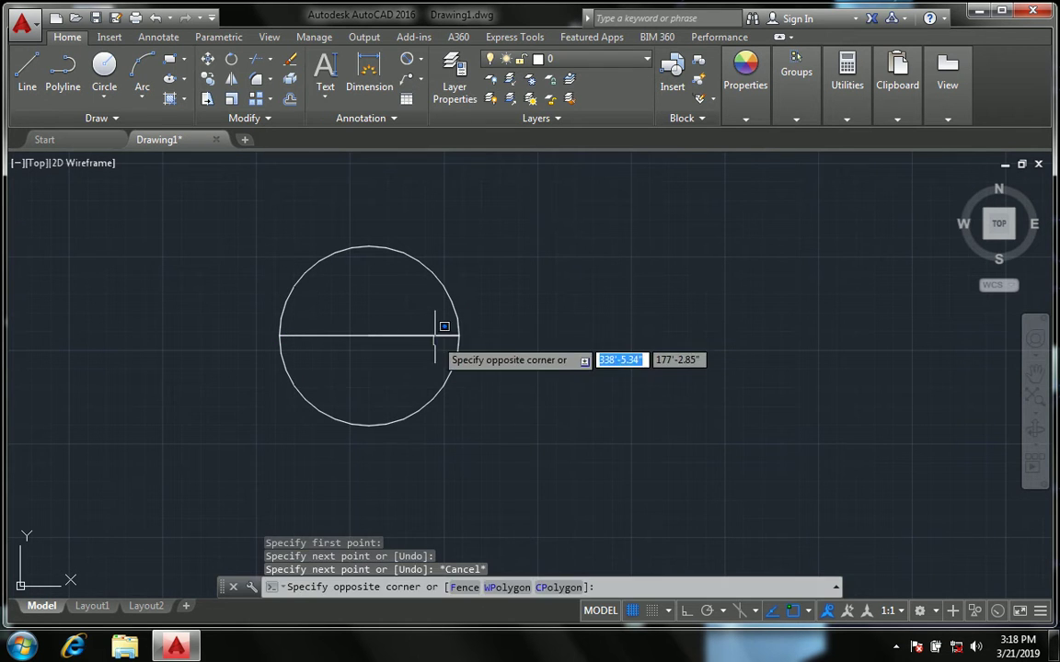
{"action": "left_click", "coordinate": [358, 316]}
{"action": "key", "text": "Delete"}
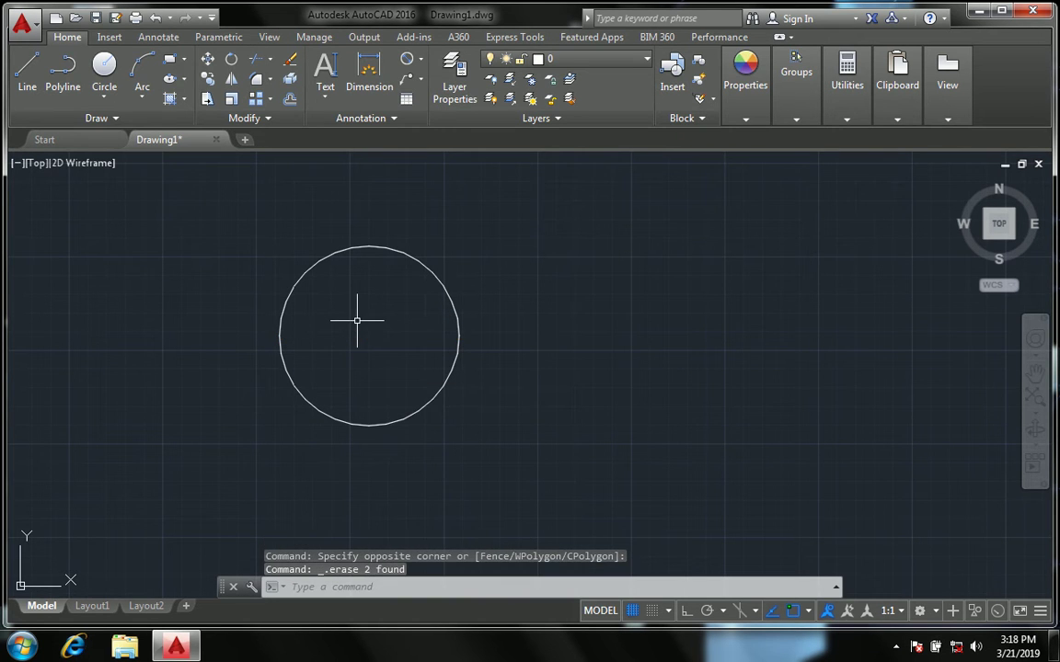
- Try a jogged R1' radius dimension on the circle, then cancel it
{"action": "left_click", "coordinate": [422, 84]}
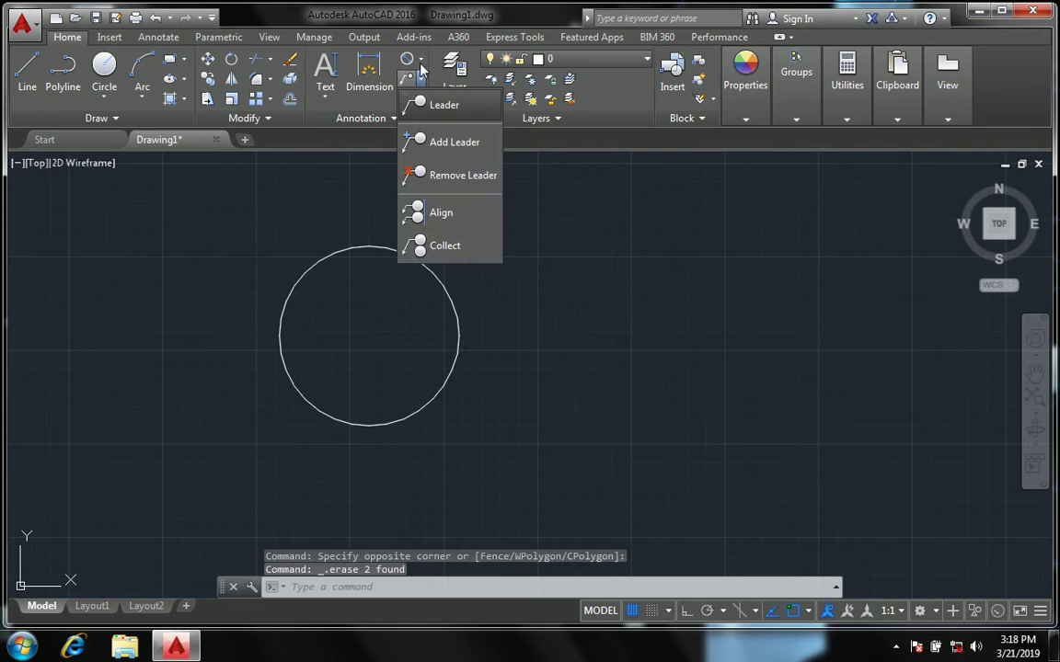
{"action": "left_click", "coordinate": [420, 58]}
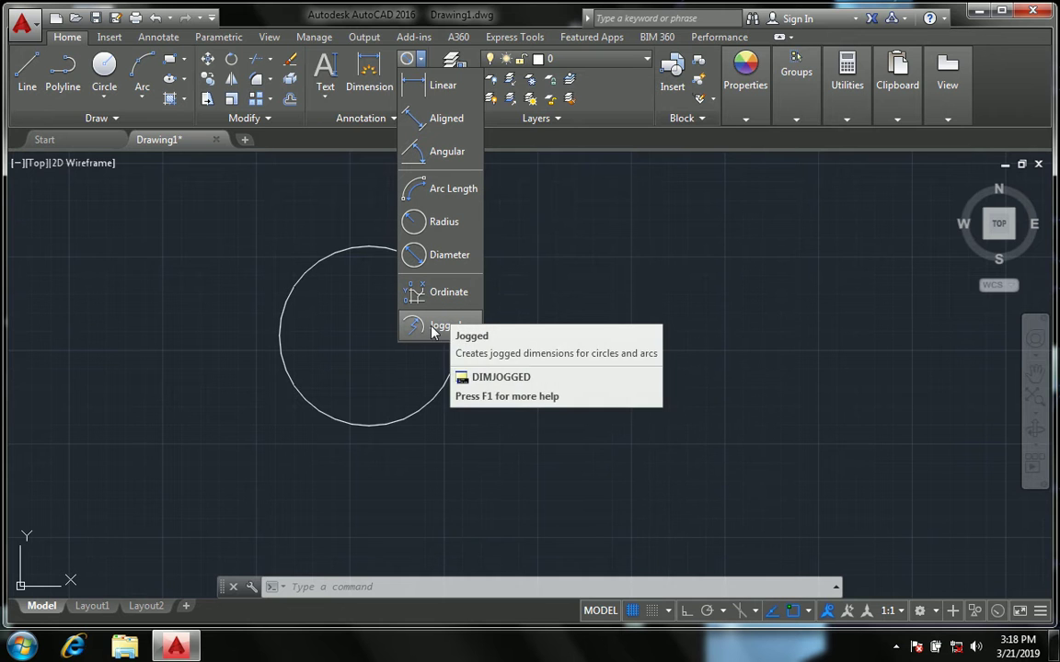
{"action": "left_click", "coordinate": [342, 311]}
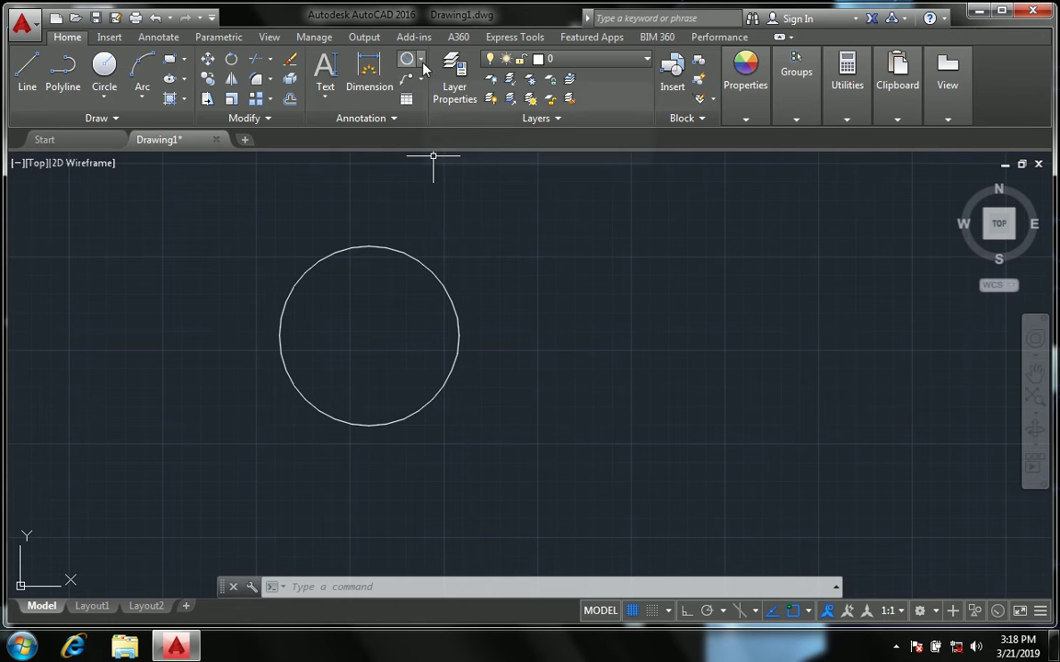
{"action": "left_click", "coordinate": [421, 59]}
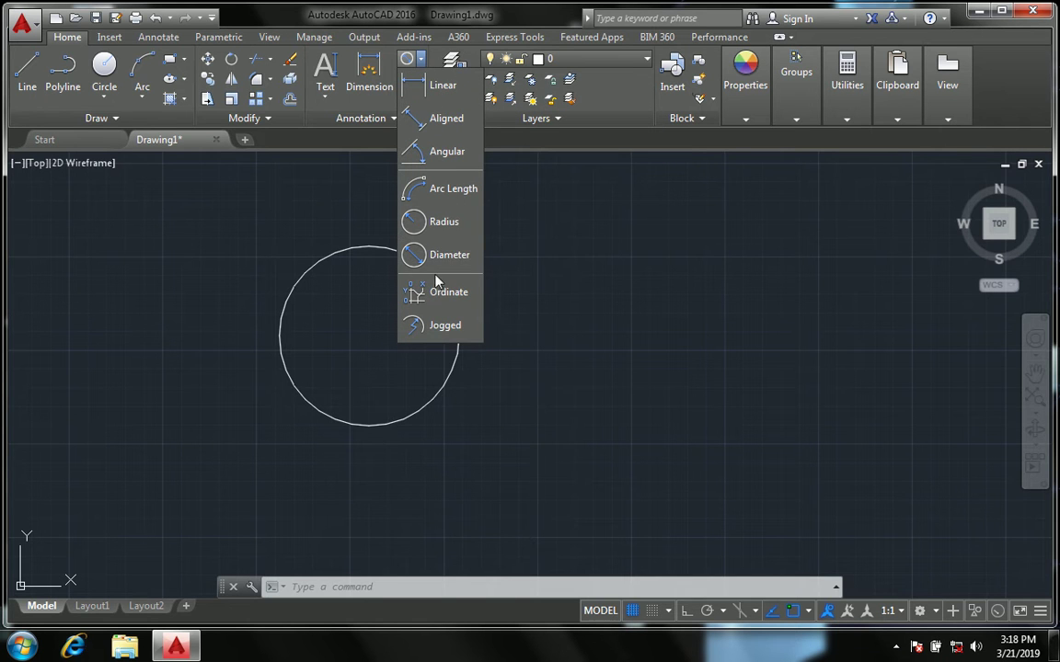
{"action": "left_click", "coordinate": [442, 325]}
{"action": "left_click", "coordinate": [441, 287]}
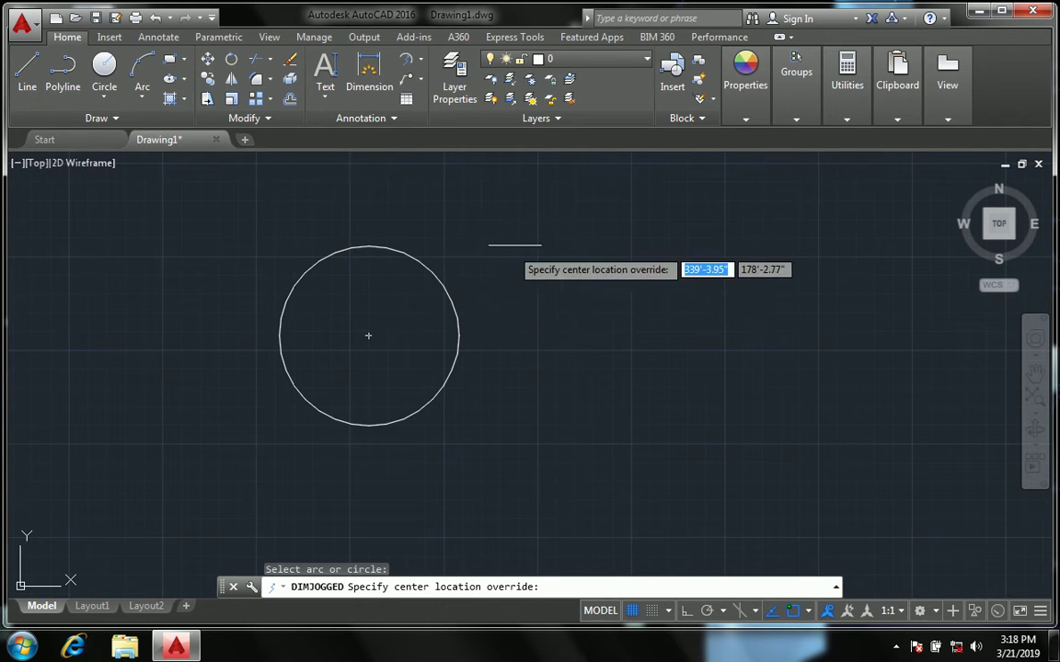
{"action": "left_click", "coordinate": [508, 246]}
{"action": "left_click", "coordinate": [494, 271]}
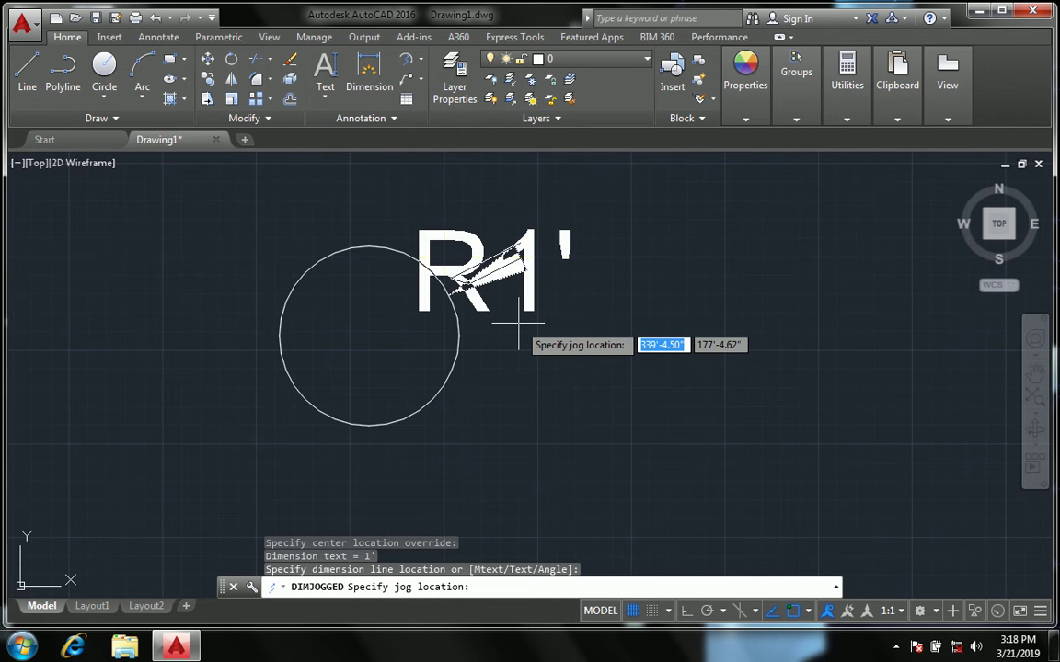
{"action": "key", "text": "Escape"}
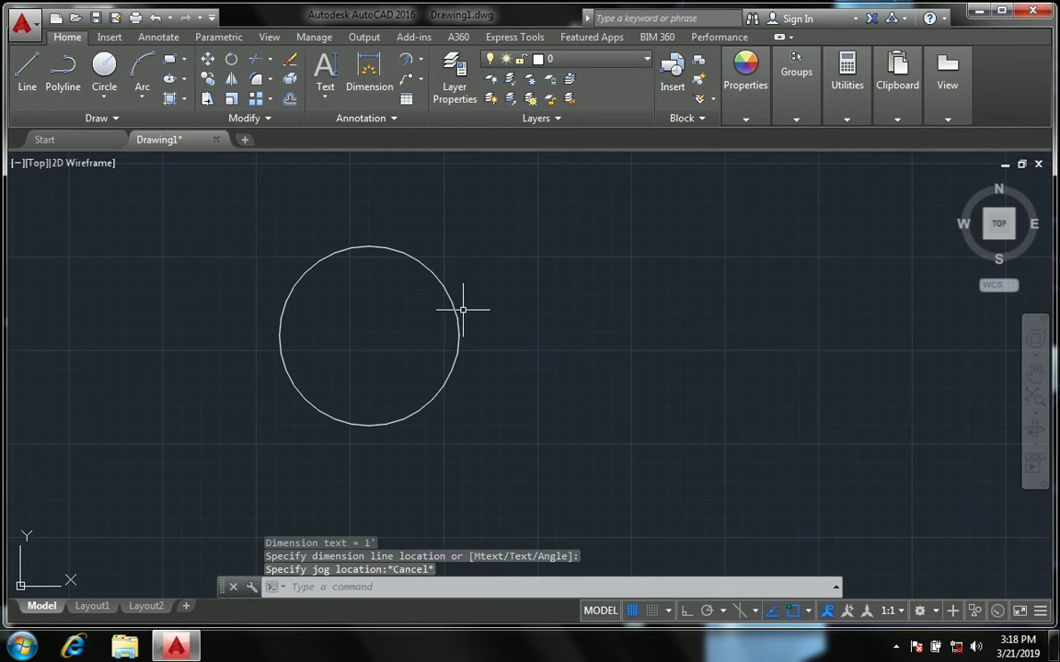
- Start a line with L from a point right of the circle
{"action": "type", "text": "l"}
{"action": "key", "text": "Return"}
{"action": "left_click", "coordinate": [517, 340]}
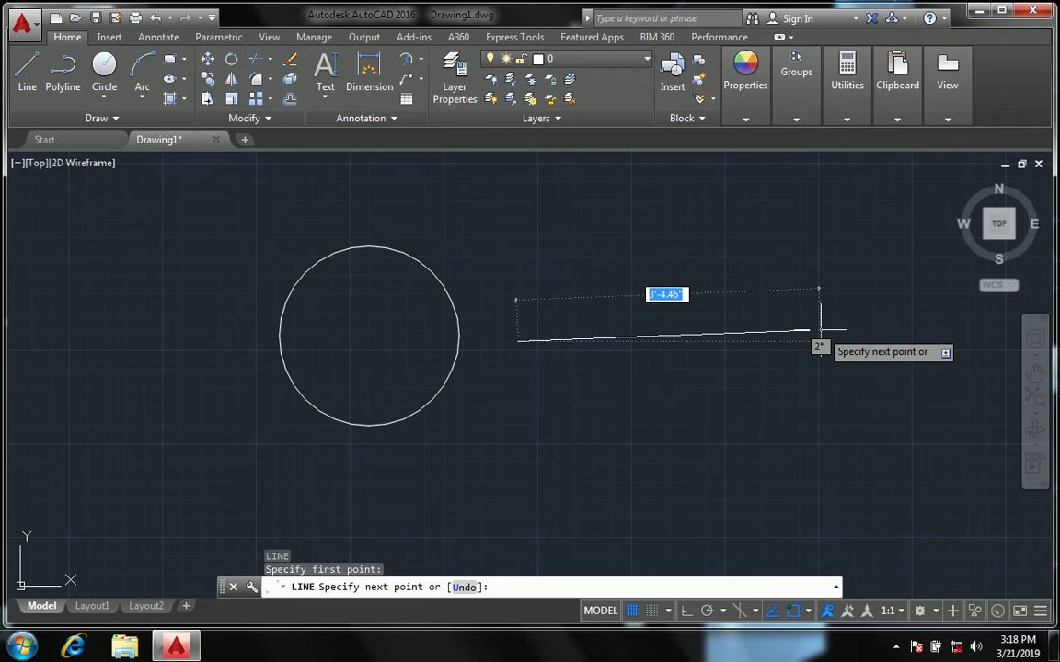
- With Ortho on, finish the line horizontally further to the right
{"action": "key", "text": "F8"}
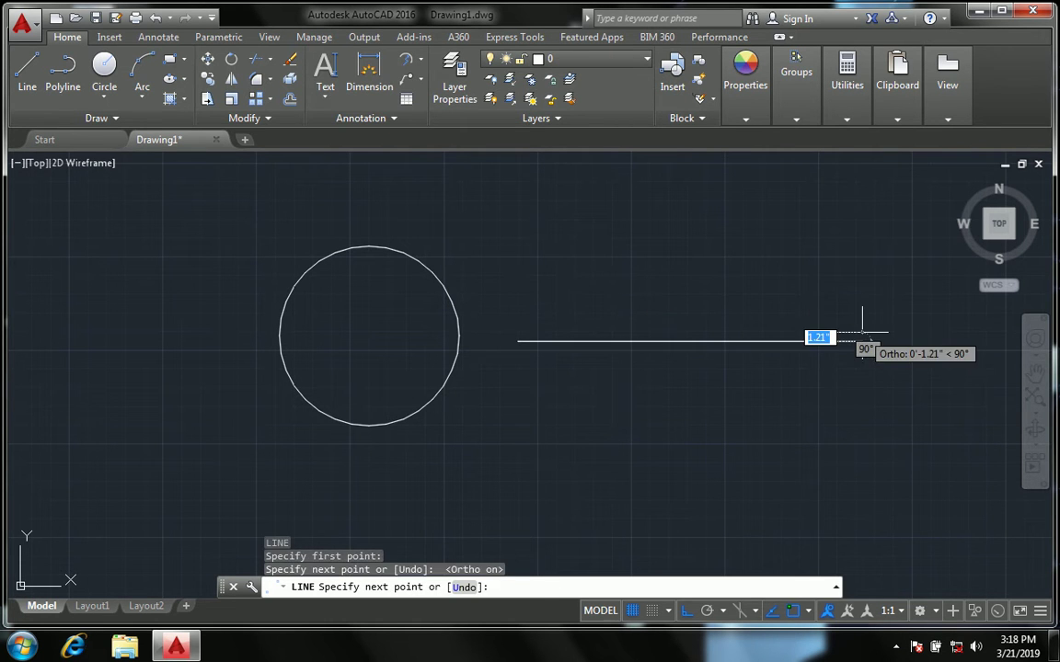
{"action": "left_click", "coordinate": [864, 333]}
{"action": "key", "text": "Return"}
- Add an ordinate dimension reading 177'-2.19" at the line's left endpoint
{"action": "left_click", "coordinate": [423, 80]}
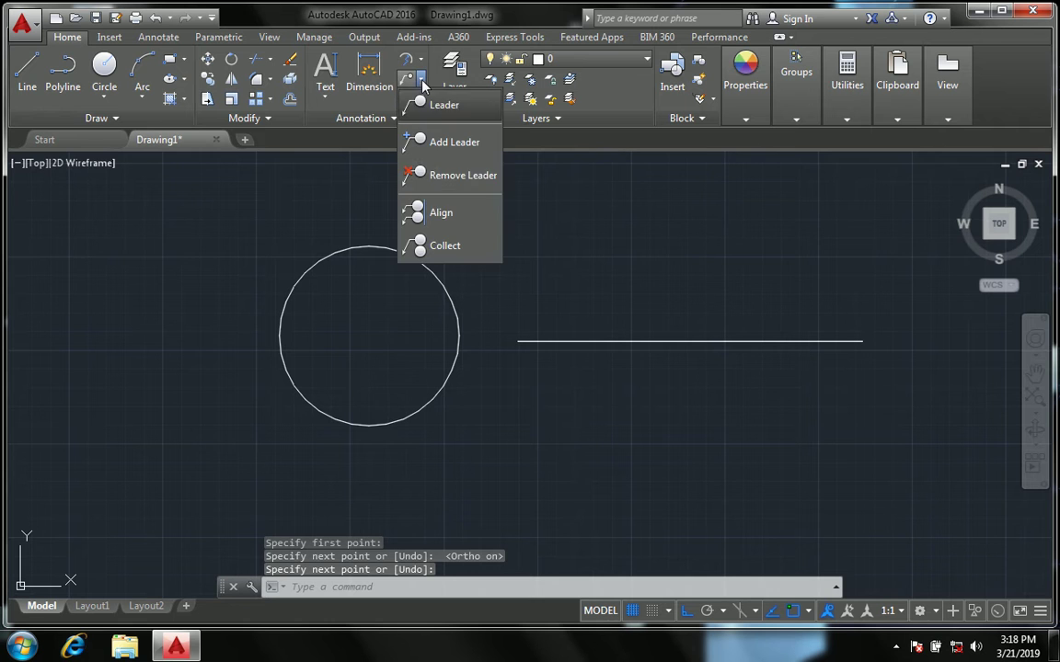
{"action": "left_click", "coordinate": [421, 62]}
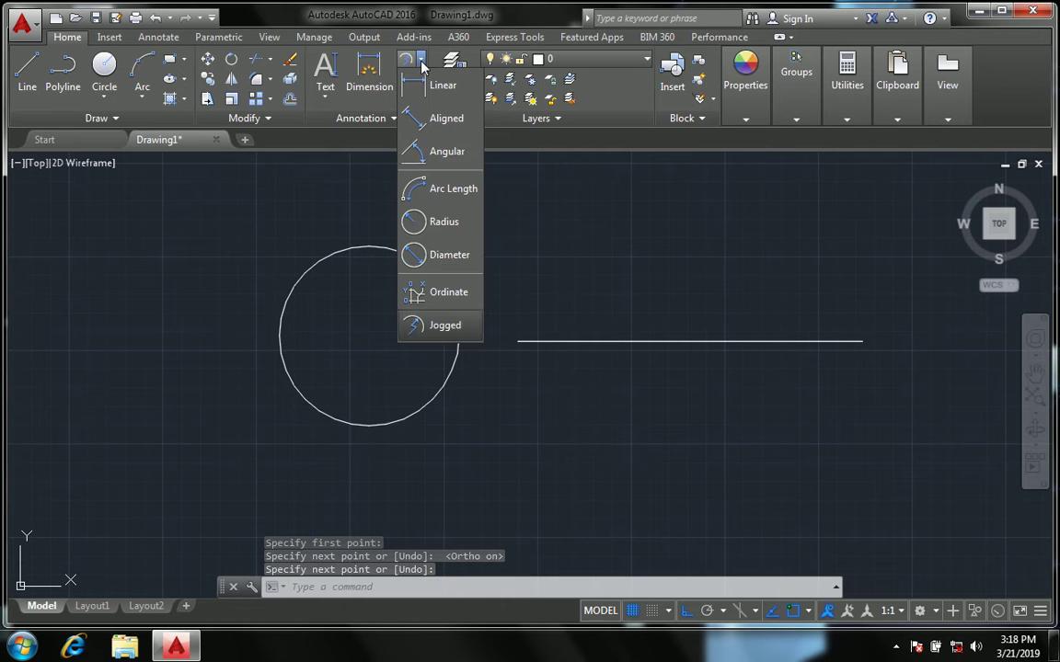
{"action": "left_click", "coordinate": [432, 293]}
{"action": "left_click", "coordinate": [518, 341]}
{"action": "left_click", "coordinate": [726, 341]}
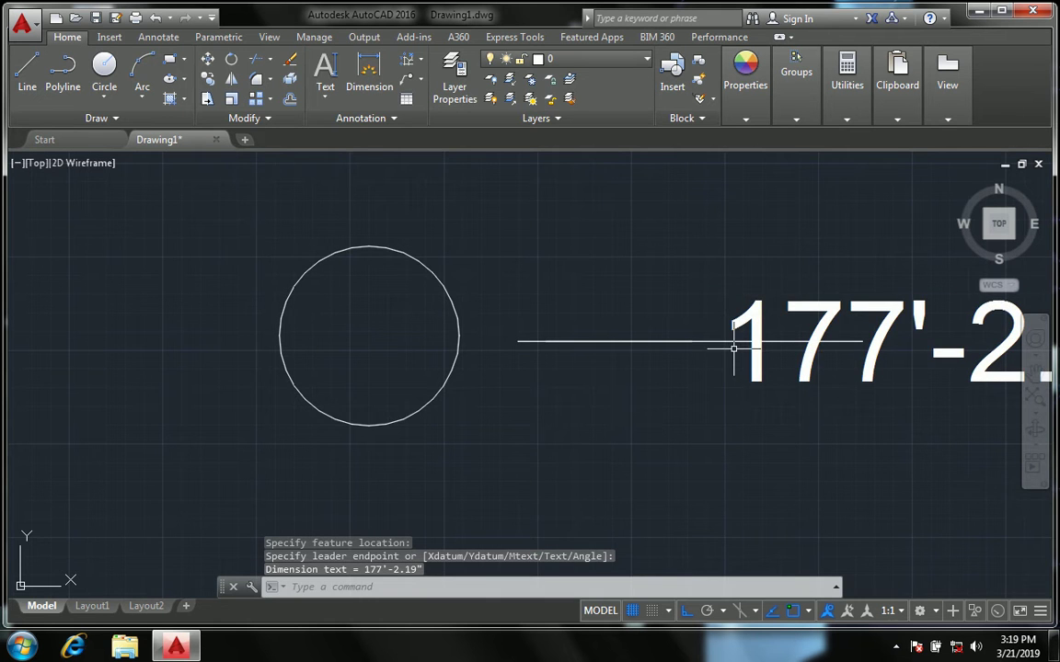
{"action": "scroll", "coordinate": [734, 358], "scroll_direction": "down", "scroll_amount": 4}
{"action": "middle_click_drag", "start_coordinate": [856, 371], "coordinate": [739, 363]}
{"action": "scroll", "coordinate": [738, 359], "scroll_direction": "up", "scroll_amount": 2}
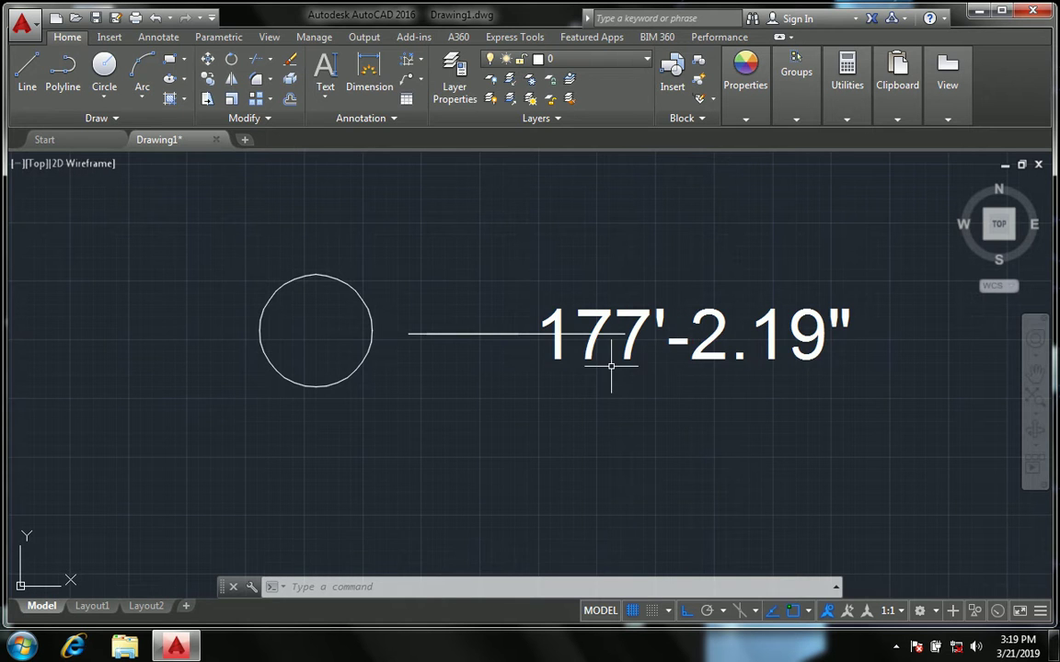
{"action": "scroll", "coordinate": [611, 366], "scroll_direction": "up", "scroll_amount": 2}
{"action": "left_click", "coordinate": [420, 60]}
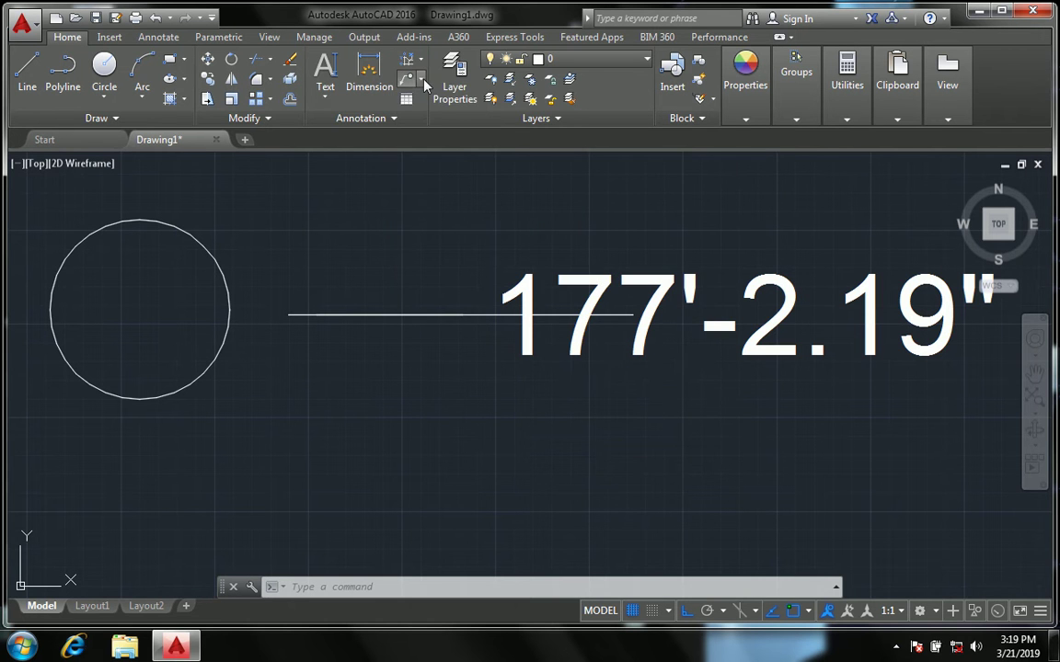
- Look through the multileader and text creation options, then reposition the view
{"action": "left_click", "coordinate": [422, 81]}
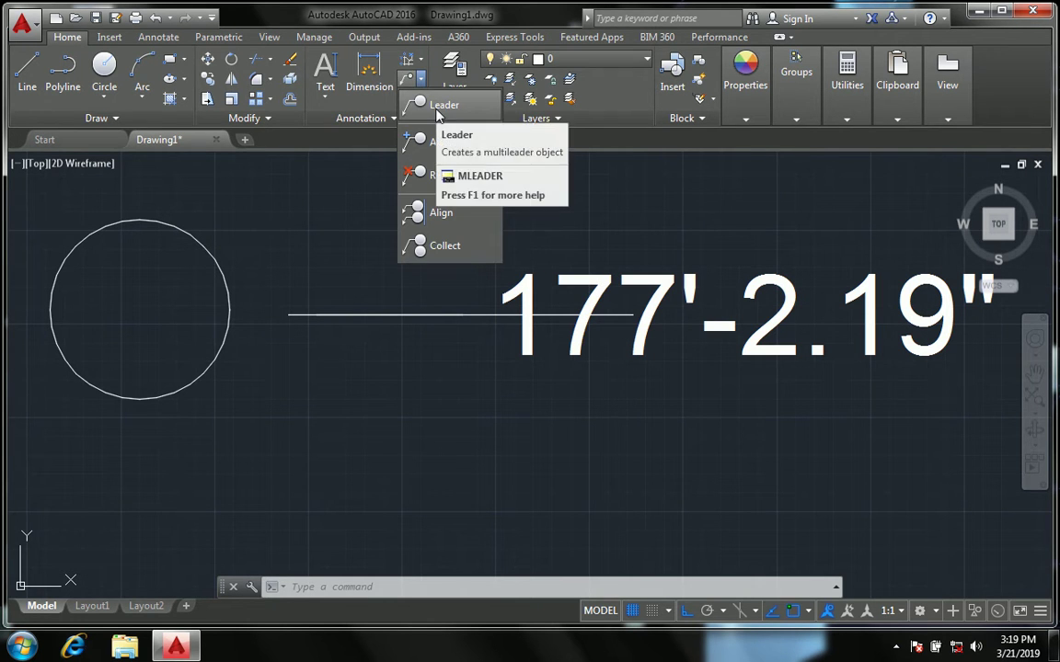
{"action": "left_click", "coordinate": [325, 96]}
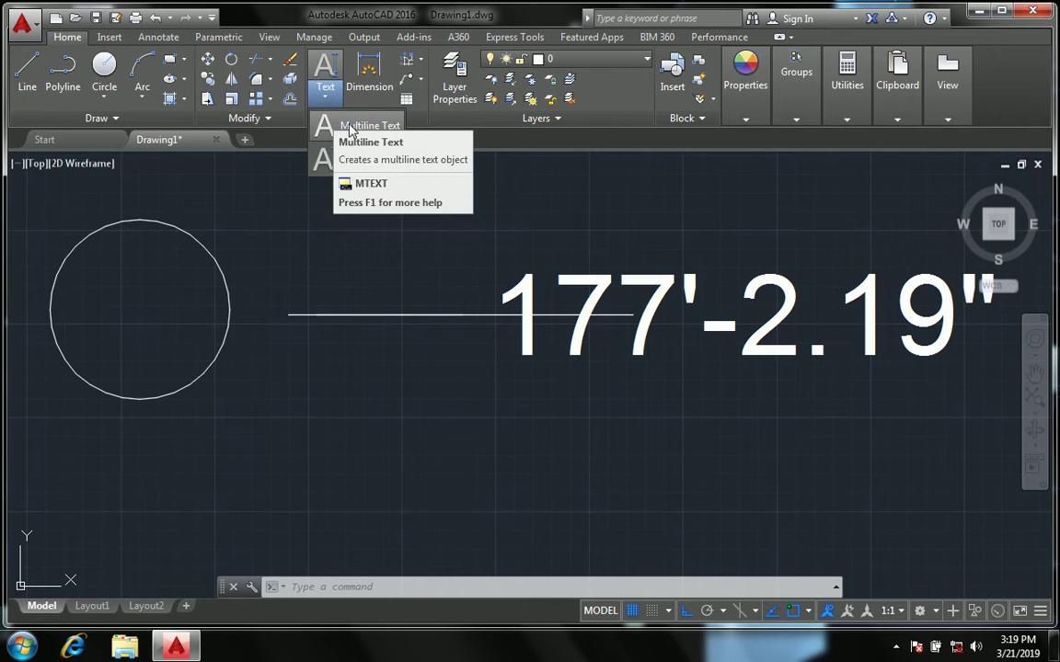
{"action": "left_click", "coordinate": [396, 284]}
{"action": "scroll", "coordinate": [396, 285], "scroll_direction": "down", "scroll_amount": 5}
{"action": "scroll", "coordinate": [454, 306], "scroll_direction": "down", "scroll_amount": 2}
{"action": "scroll", "coordinate": [515, 368], "scroll_direction": "down", "scroll_amount": 3}
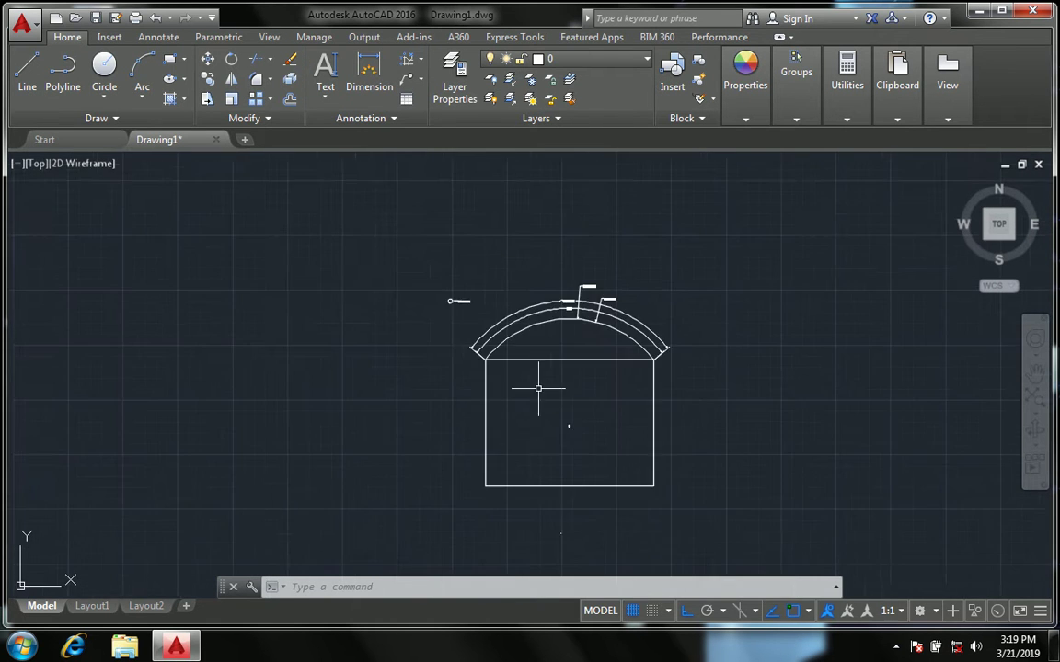
{"action": "scroll", "coordinate": [544, 347], "scroll_direction": "up", "scroll_amount": 4}
{"action": "scroll", "coordinate": [537, 338], "scroll_direction": "down", "scroll_amount": 4}
{"action": "middle_click_drag", "start_coordinate": [389, 258], "coordinate": [488, 377]}
{"action": "scroll", "coordinate": [502, 345], "scroll_direction": "up", "scroll_amount": 5}
{"action": "scroll", "coordinate": [504, 329], "scroll_direction": "up", "scroll_amount": 4}
{"action": "scroll", "coordinate": [490, 333], "scroll_direction": "up", "scroll_amount": 3}
{"action": "scroll", "coordinate": [440, 322], "scroll_direction": "up", "scroll_amount": 3}
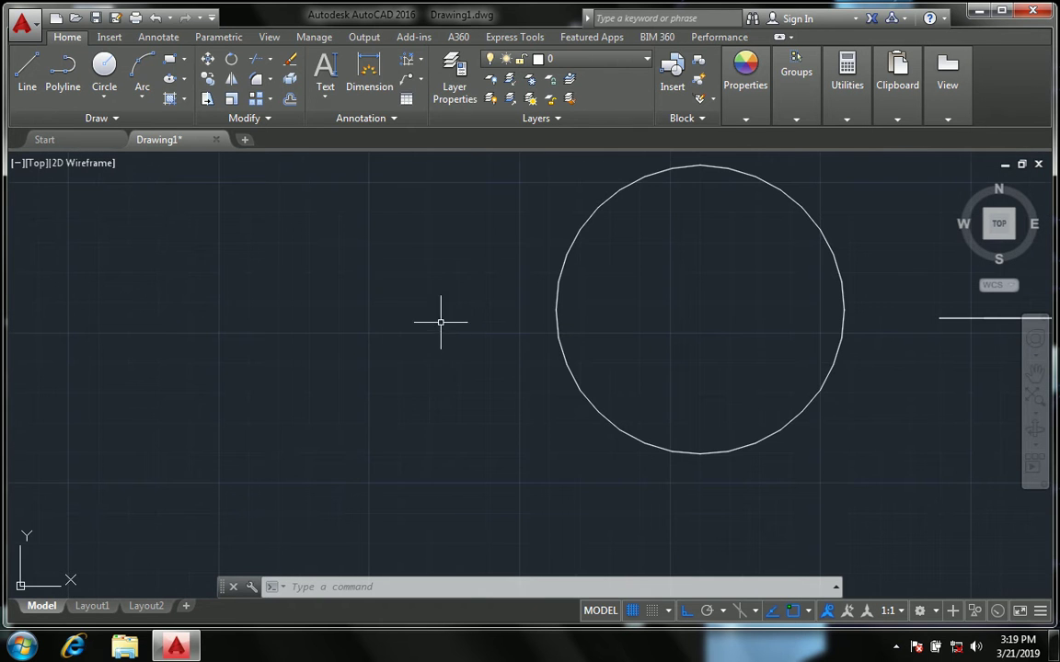
- Draw a rectangle beside the line with the REC command
{"action": "type", "text": "rec"}
{"action": "key", "text": "Return"}
{"action": "left_click", "coordinate": [249, 218]}
{"action": "left_click", "coordinate": [502, 421]}
- Erase the 1' circle using a crossing selection
{"action": "left_click", "coordinate": [669, 405]}
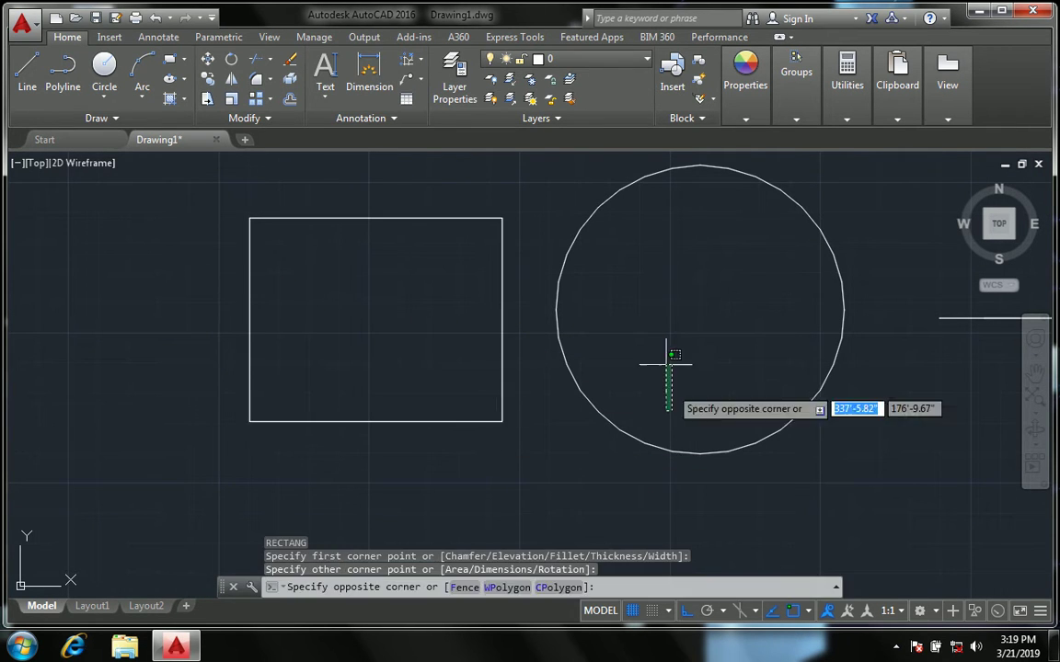
{"action": "left_click", "coordinate": [563, 234]}
{"action": "key", "text": "Delete"}
{"action": "scroll", "coordinate": [588, 282], "scroll_direction": "down", "scroll_amount": 2}
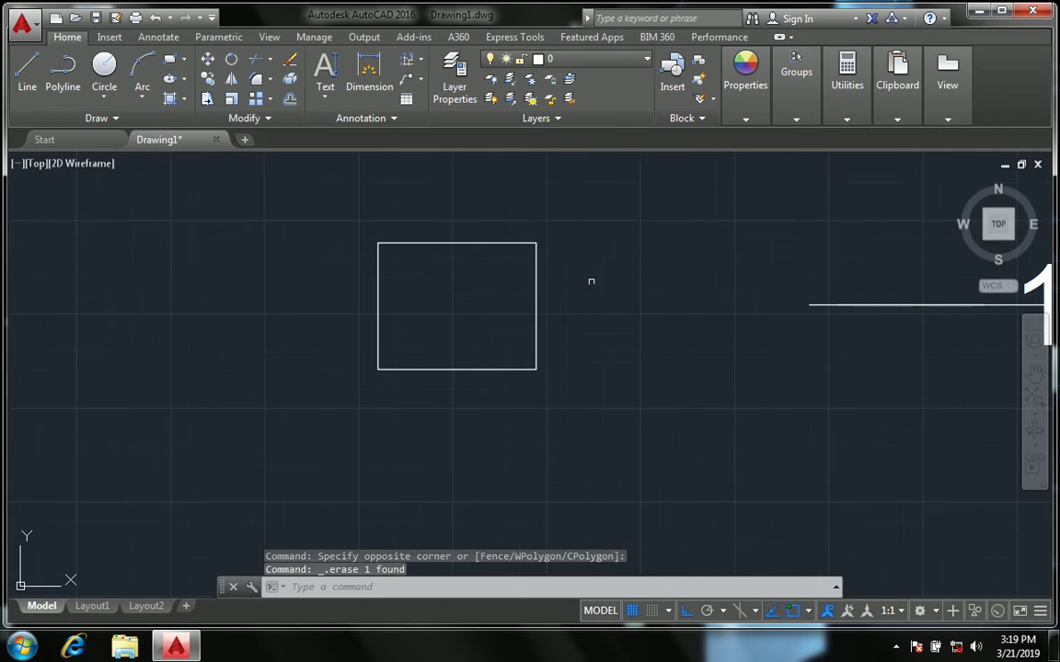
{"action": "left_click", "coordinate": [421, 81]}
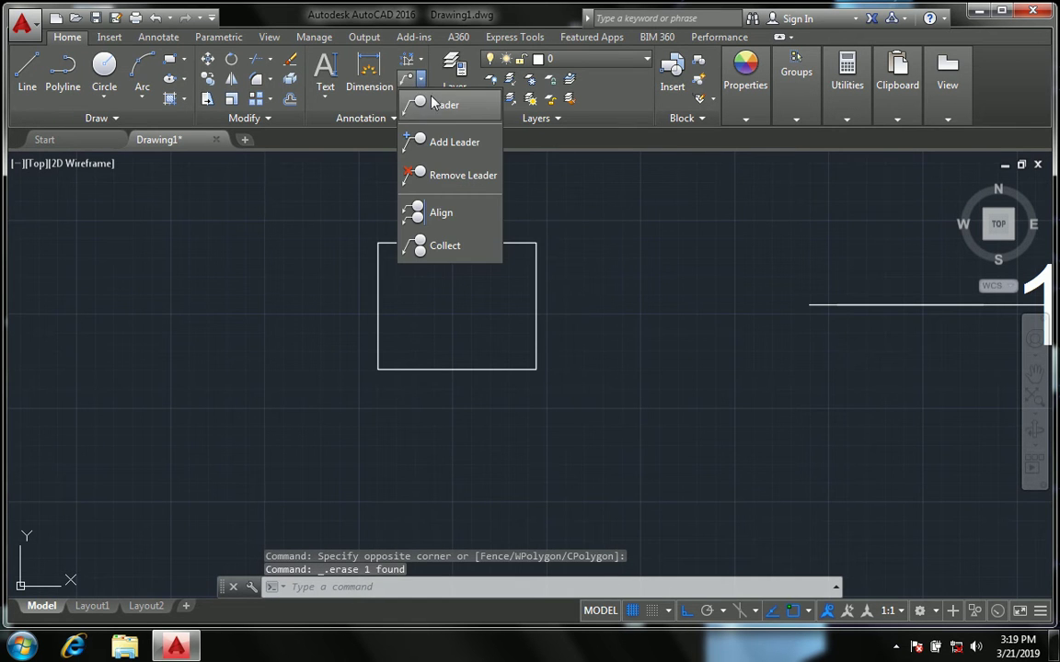
- Add a multileader reading 'bedroom' pointing at the rectangle's top-left corner, landing to the left
{"action": "left_click", "coordinate": [429, 104]}
{"action": "left_click", "coordinate": [377, 242]}
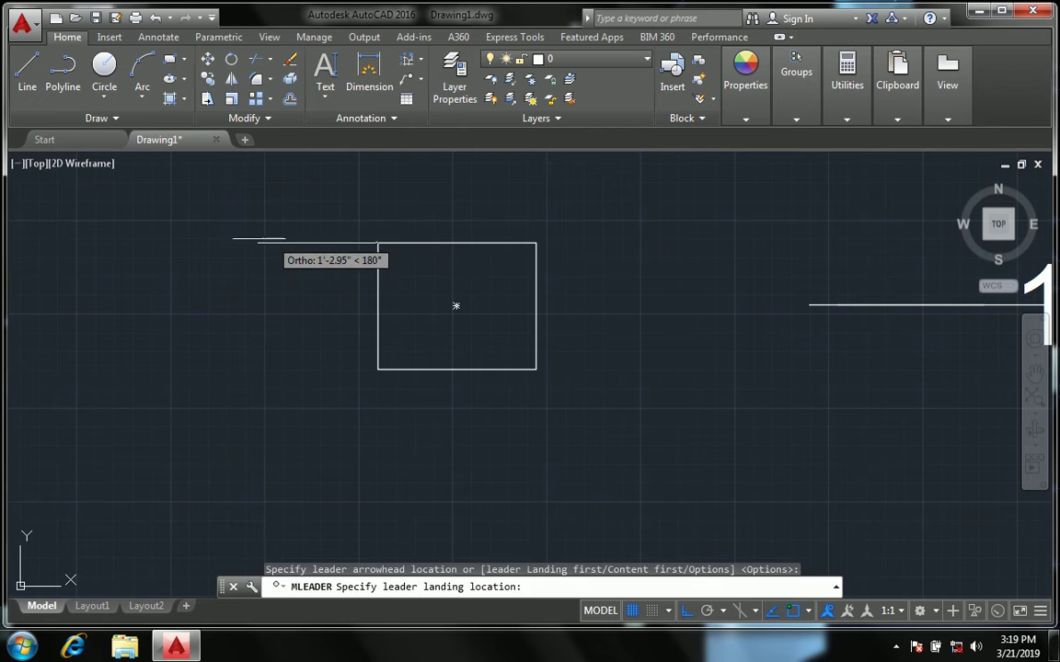
{"action": "left_click", "coordinate": [204, 242]}
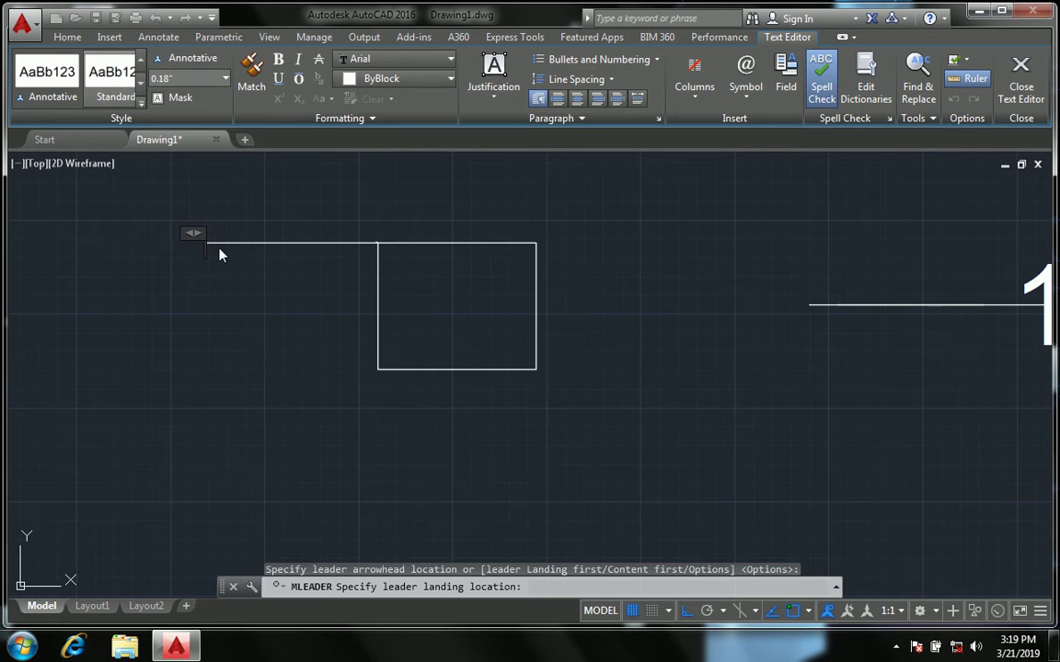
{"action": "type", "text": "bedroom"}
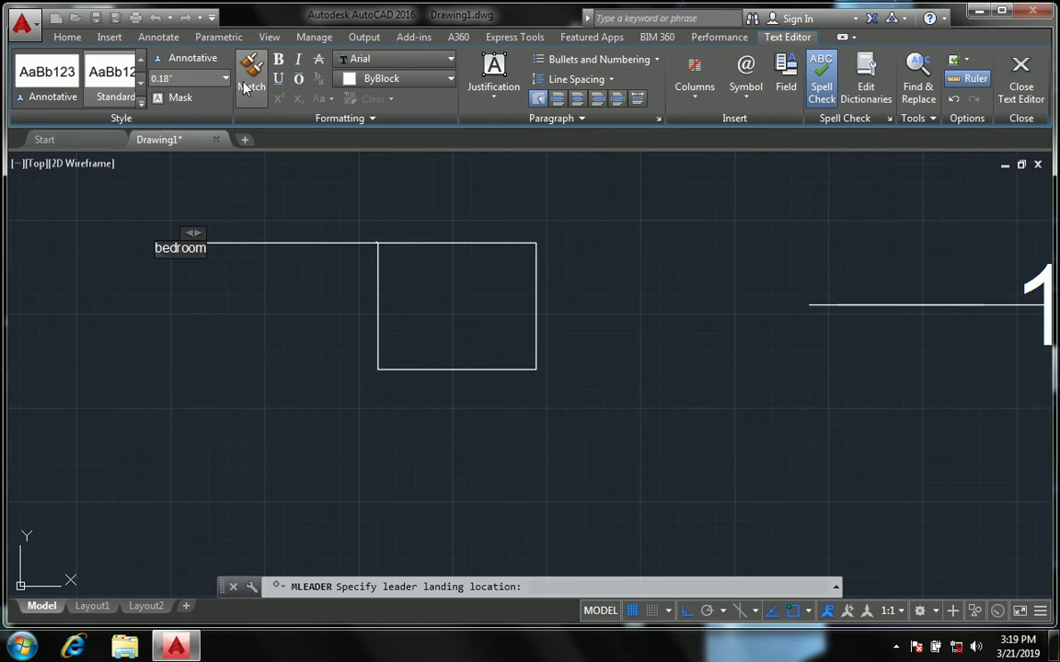
{"action": "left_click", "coordinate": [338, 272]}
- Select the bedroom multileader and review the multileader options
{"action": "scroll", "coordinate": [198, 239], "scroll_direction": "up", "scroll_amount": 2}
{"action": "scroll", "coordinate": [198, 244], "scroll_direction": "up", "scroll_amount": 4}
{"action": "middle_click_drag", "start_coordinate": [199, 243], "coordinate": [189, 310]}
{"action": "scroll", "coordinate": [189, 310], "scroll_direction": "down", "scroll_amount": 2}
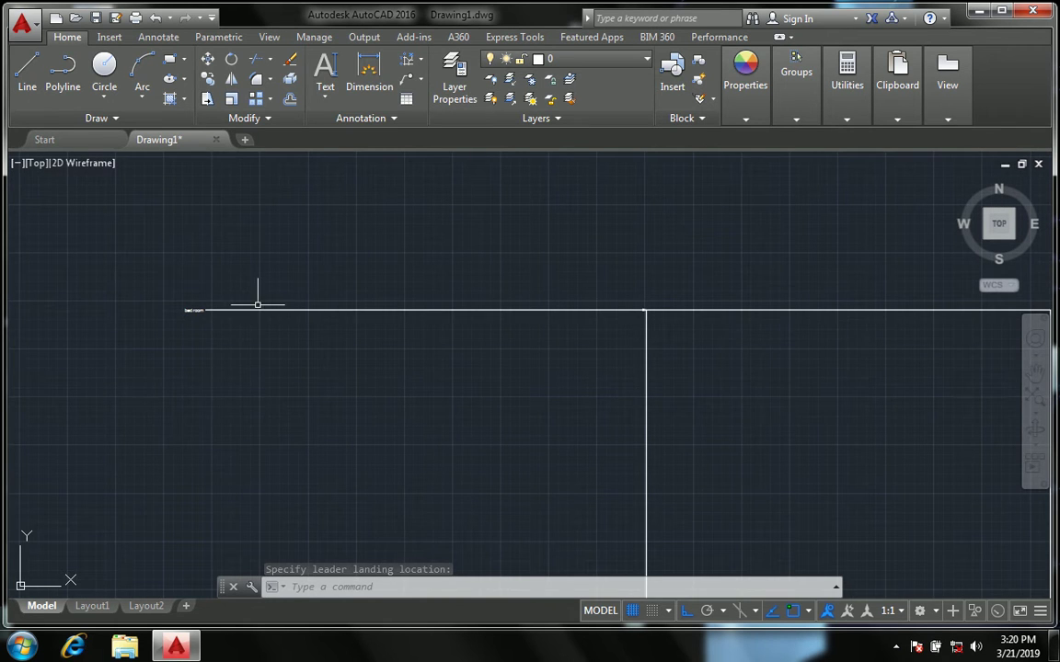
{"action": "scroll", "coordinate": [199, 307], "scroll_direction": "up", "scroll_amount": 2}
{"action": "scroll", "coordinate": [199, 313], "scroll_direction": "up", "scroll_amount": 4}
{"action": "left_click", "coordinate": [208, 297]}
{"action": "scroll", "coordinate": [221, 298], "scroll_direction": "down", "scroll_amount": 1}
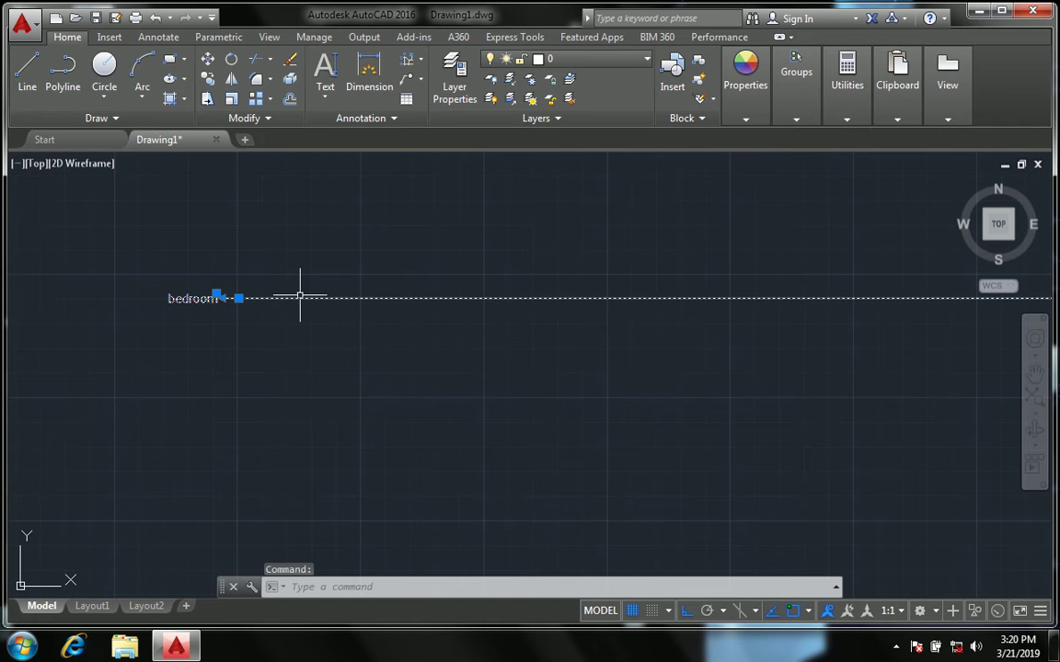
{"action": "scroll", "coordinate": [314, 310], "scroll_direction": "down", "scroll_amount": 3}
{"action": "scroll", "coordinate": [319, 307], "scroll_direction": "up", "scroll_amount": 2}
{"action": "scroll", "coordinate": [319, 308], "scroll_direction": "up", "scroll_amount": 1}
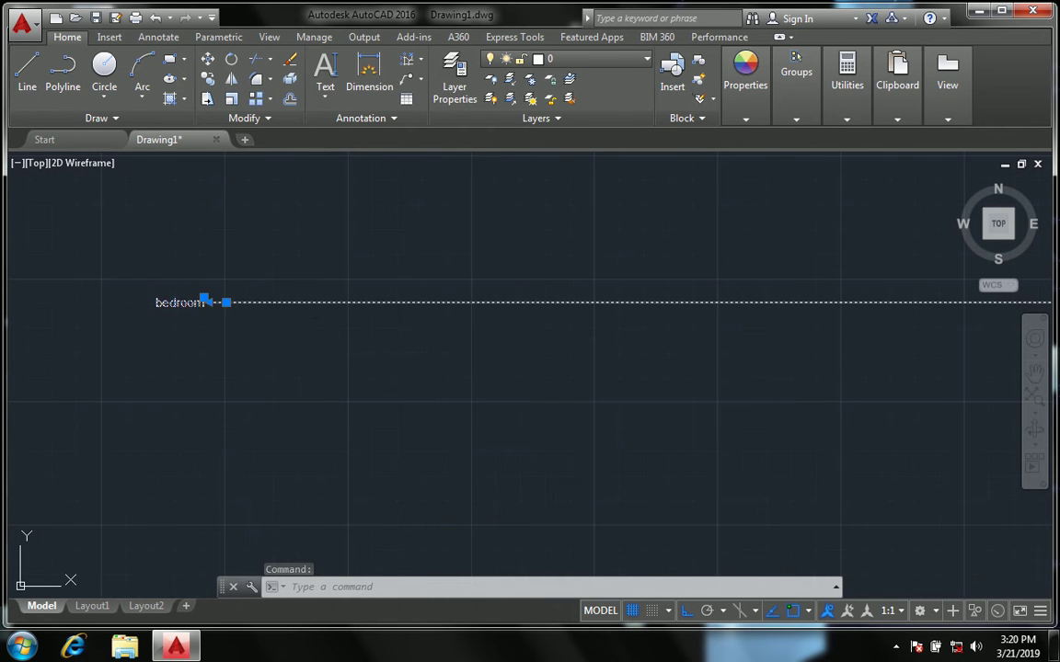
{"action": "left_click", "coordinate": [422, 80]}
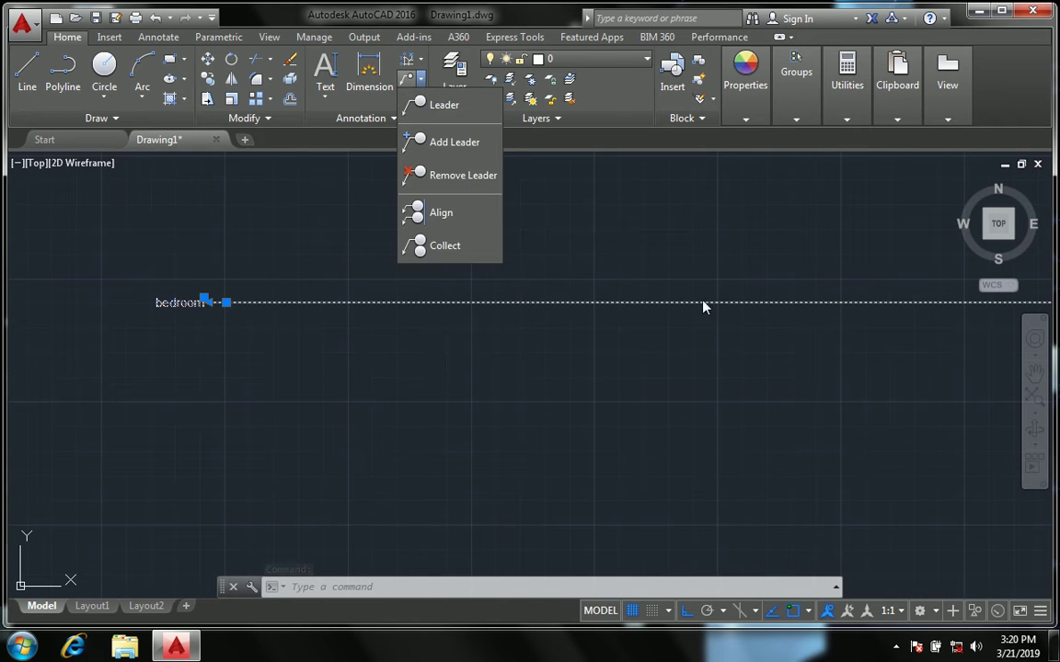
{"action": "left_click", "coordinate": [361, 316]}
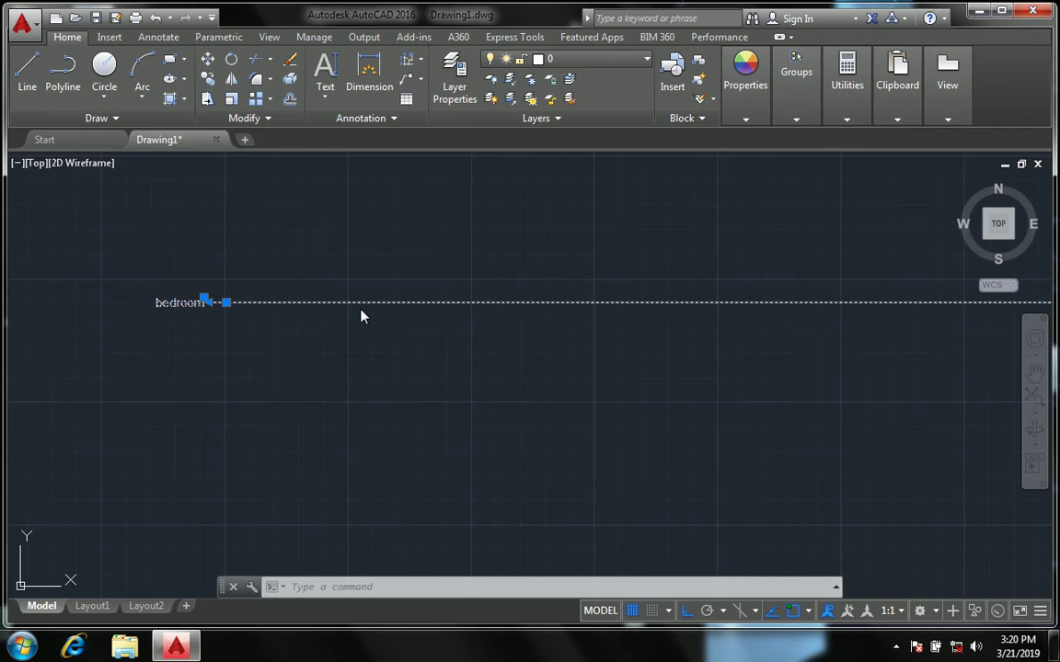
- Add a second leader to the bedroom label running straight down from its landing
{"action": "left_click", "coordinate": [418, 84]}
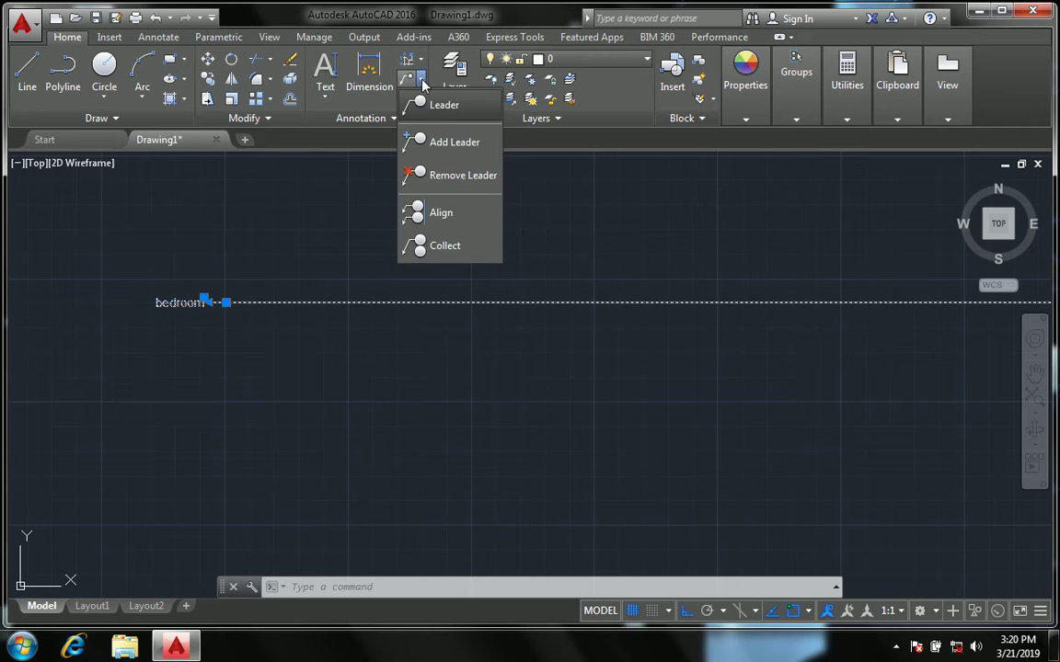
{"action": "left_click", "coordinate": [454, 147]}
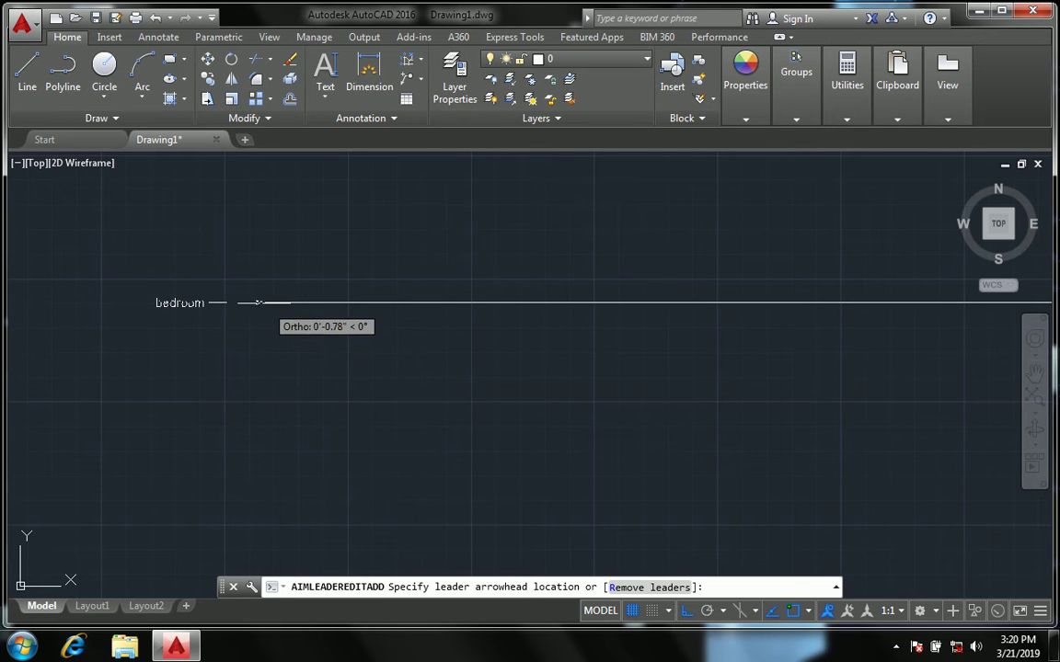
{"action": "left_click", "coordinate": [255, 308]}
{"action": "left_click", "coordinate": [257, 388]}
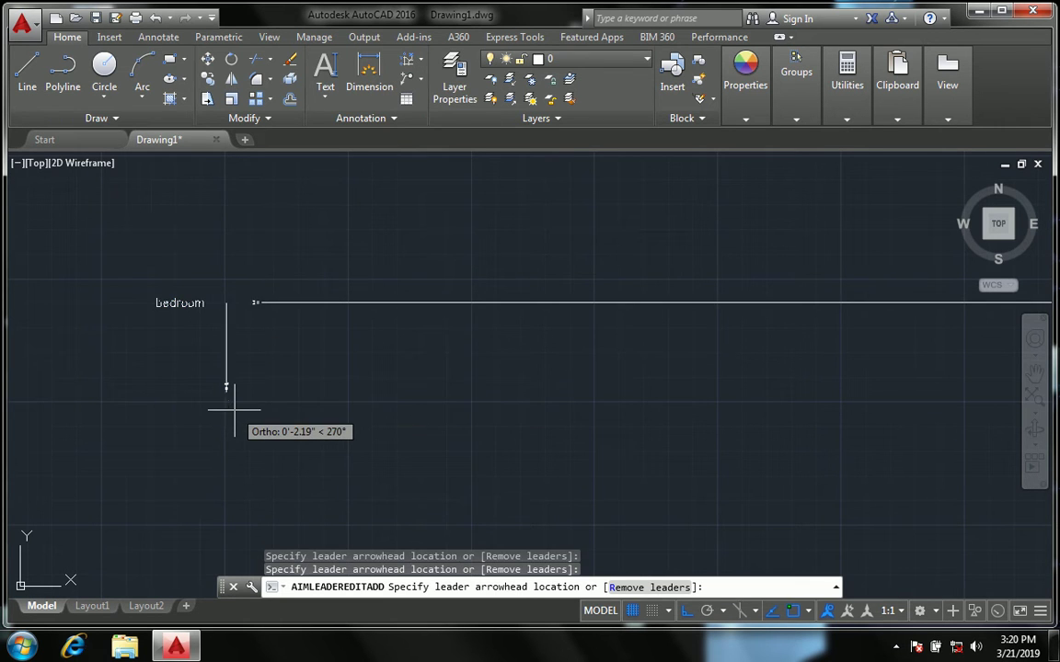
{"action": "key", "text": "Escape"}
{"action": "scroll", "coordinate": [225, 402], "scroll_direction": "up", "scroll_amount": 2}
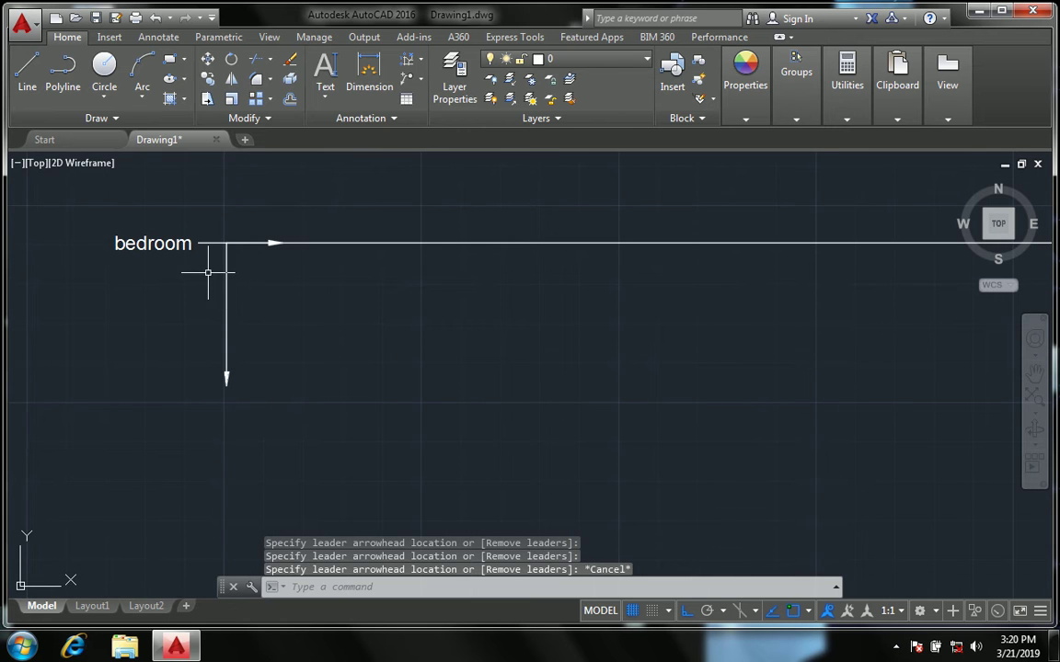
{"action": "middle_click_drag", "start_coordinate": [208, 273], "coordinate": [362, 299]}
{"action": "scroll", "coordinate": [365, 360], "scroll_direction": "up", "scroll_amount": 2}
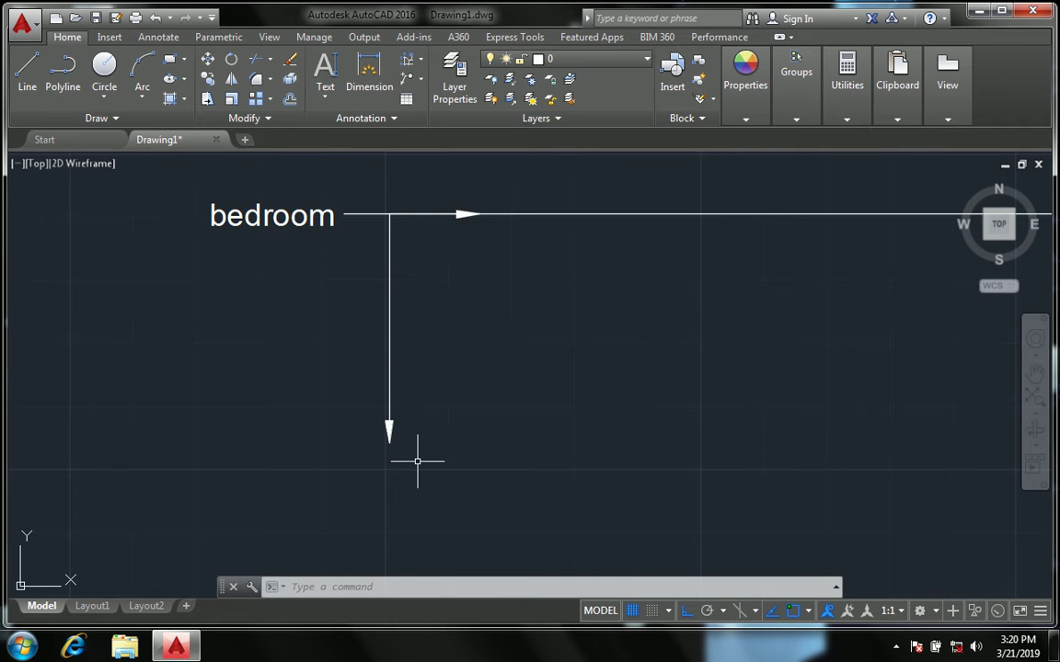
{"action": "scroll", "coordinate": [403, 392], "scroll_direction": "down", "scroll_amount": 2}
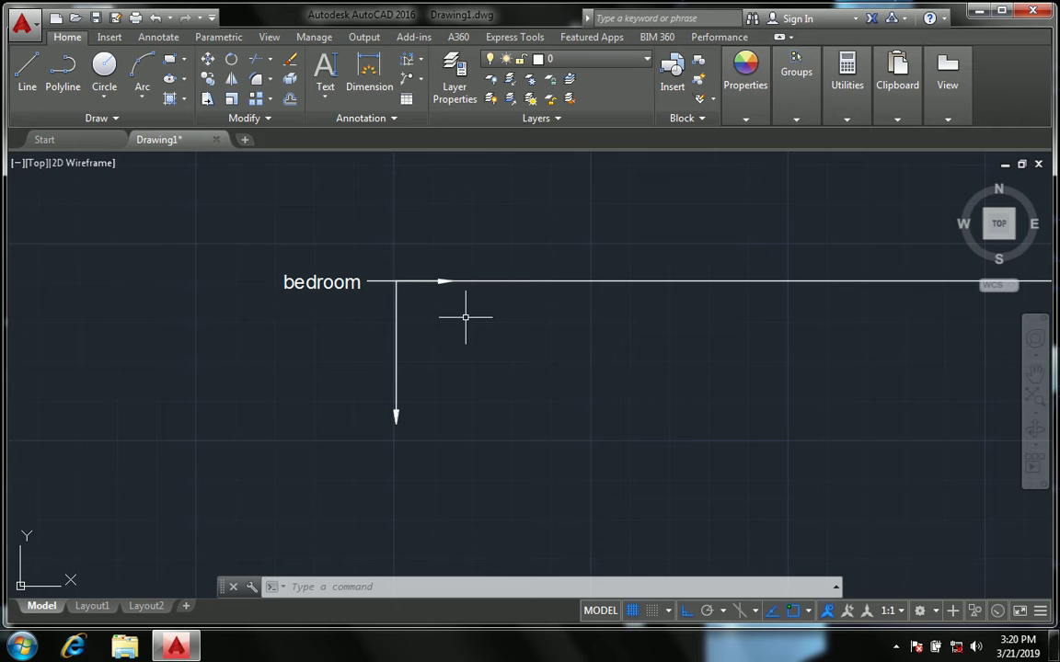
- Remove the downward leader from the bedroom multileader using Remove Leader
{"action": "left_click", "coordinate": [420, 79]}
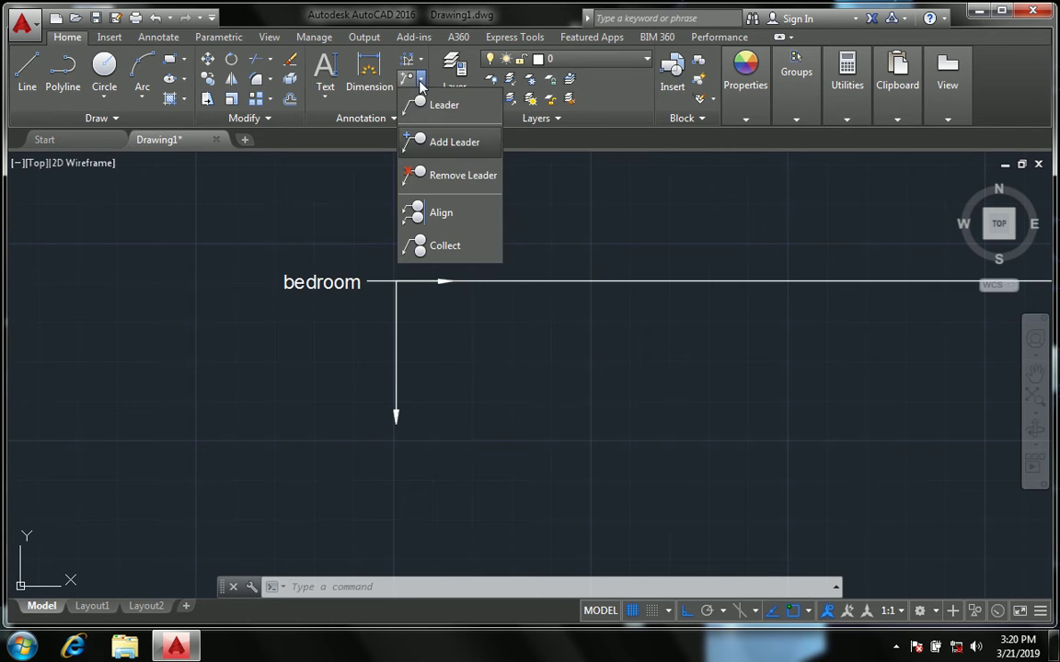
{"action": "left_click", "coordinate": [447, 183]}
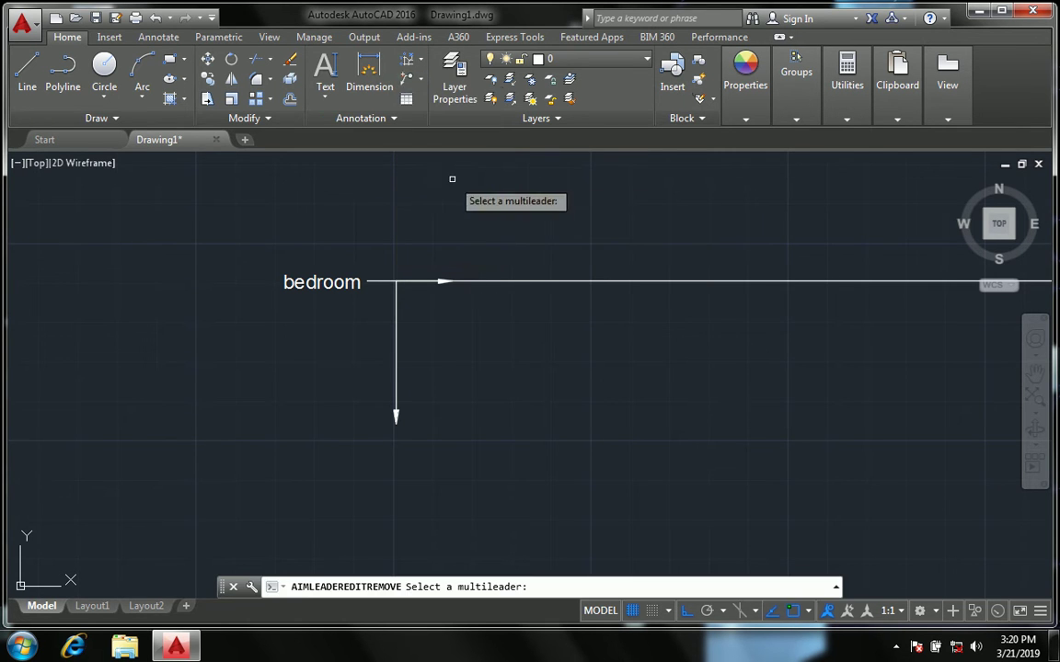
{"action": "left_click", "coordinate": [398, 333]}
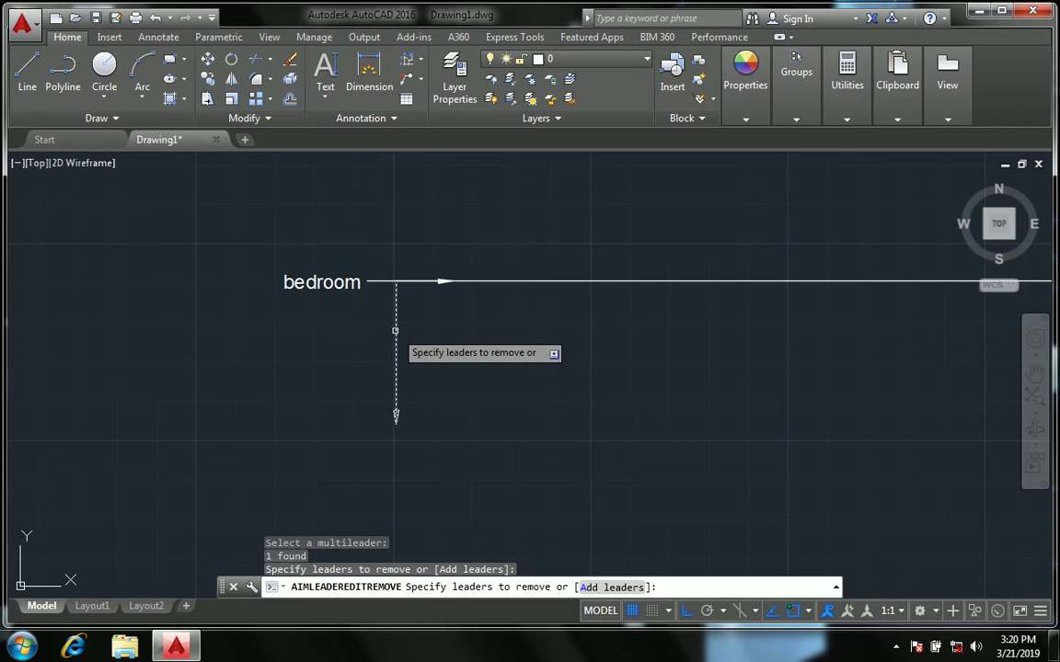
{"action": "left_click", "coordinate": [396, 324]}
{"action": "key", "text": "Return"}
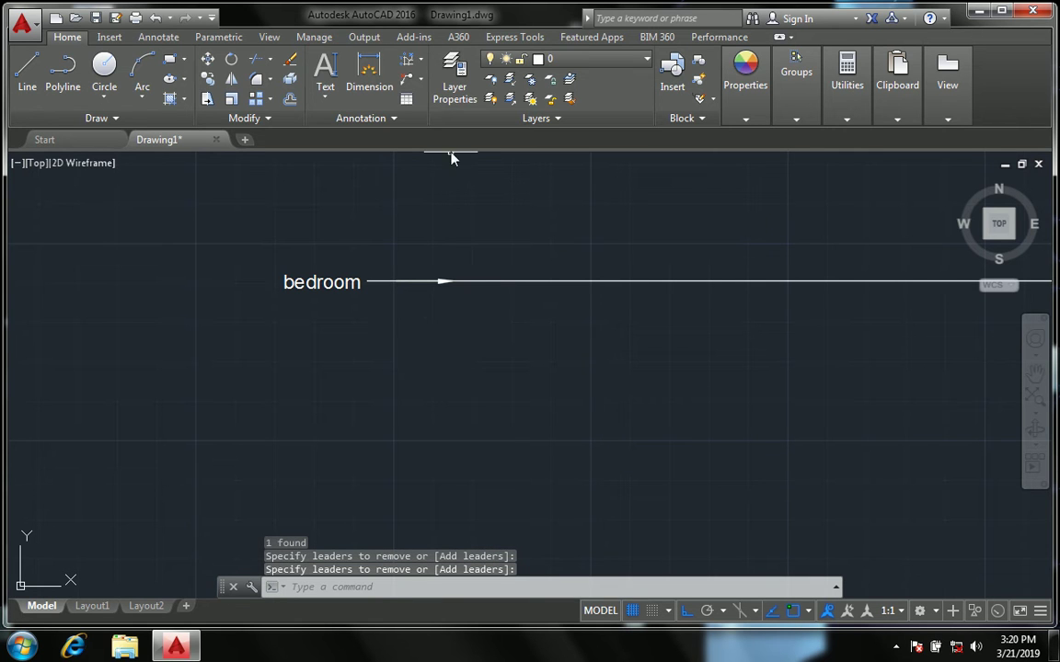
{"action": "left_click", "coordinate": [421, 78]}
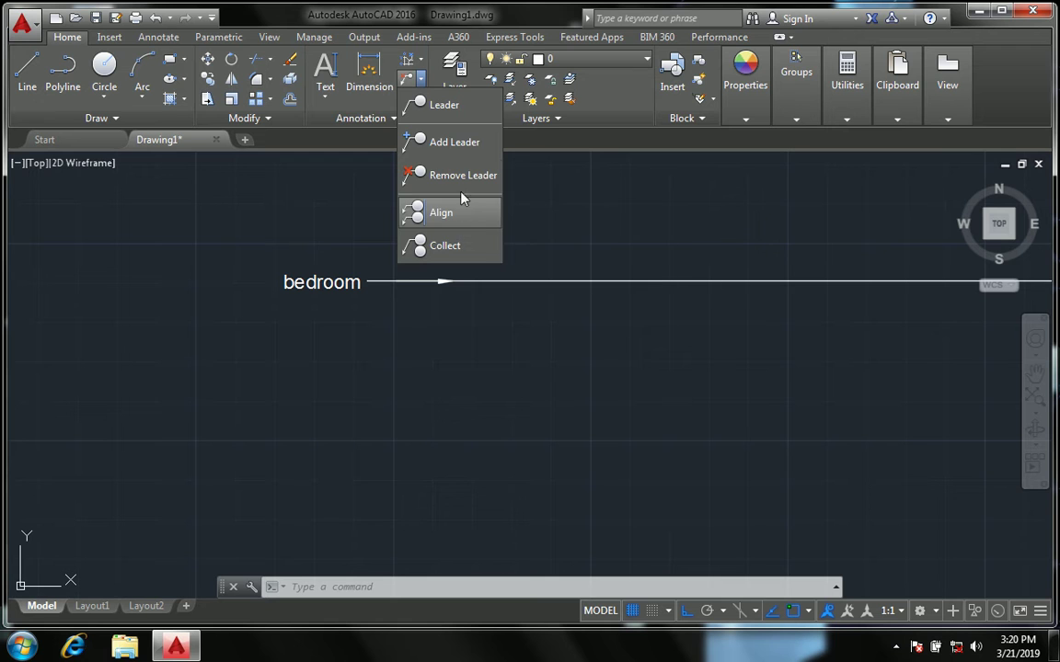
{"action": "left_click", "coordinate": [325, 97]}
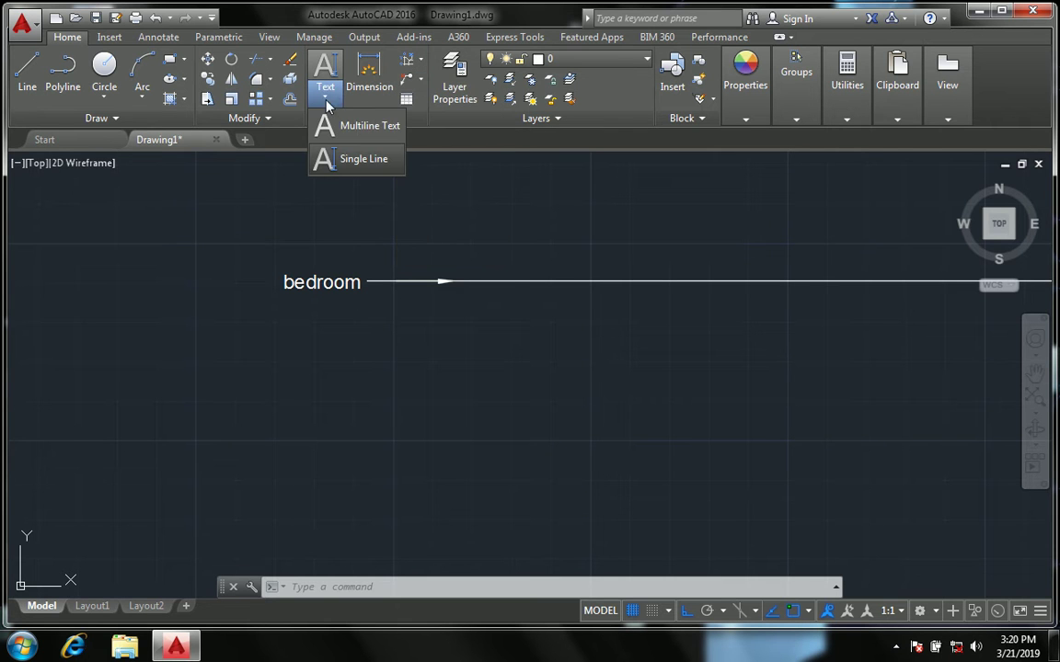
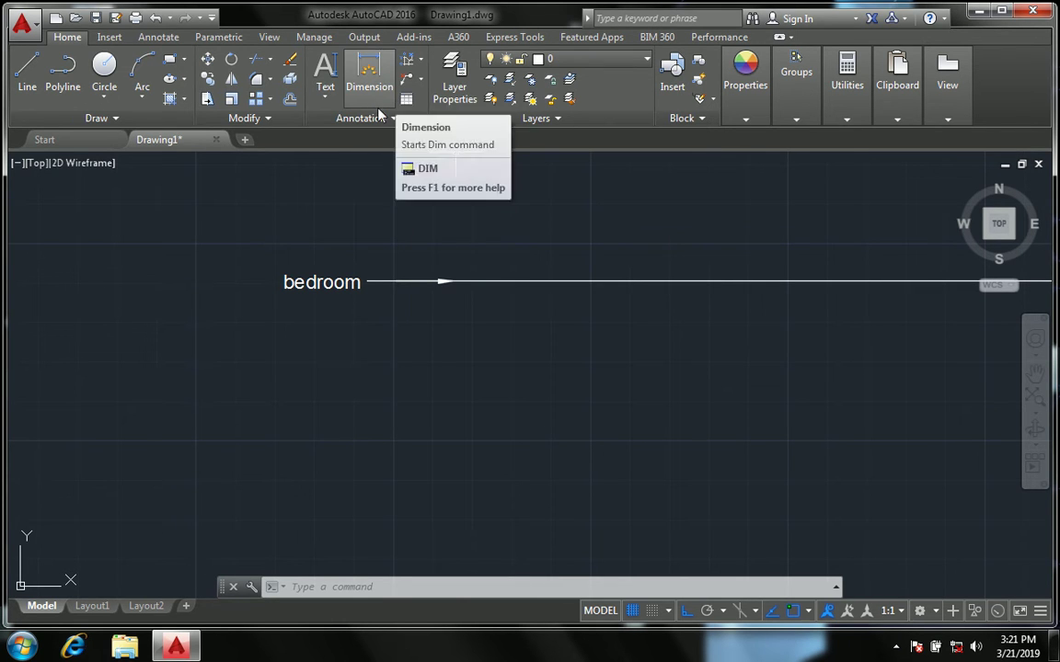
- Erase the leftover leader line and rectangle with a crossing selection, leaving the drawing empty
{"action": "left_click", "coordinate": [268, 118]}
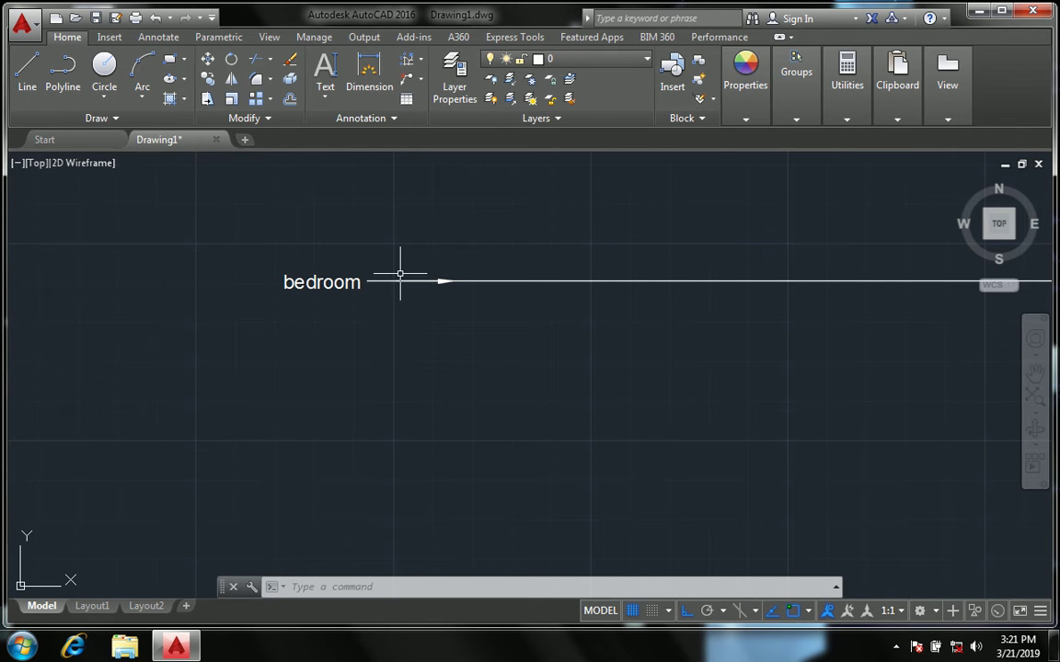
{"action": "scroll", "coordinate": [402, 276], "scroll_direction": "down", "scroll_amount": 3}
{"action": "scroll", "coordinate": [276, 304], "scroll_direction": "down", "scroll_amount": 2}
{"action": "scroll", "coordinate": [294, 316], "scroll_direction": "down", "scroll_amount": 2}
{"action": "middle_click_drag", "start_coordinate": [348, 323], "coordinate": [332, 277]}
{"action": "left_click", "coordinate": [812, 525]}
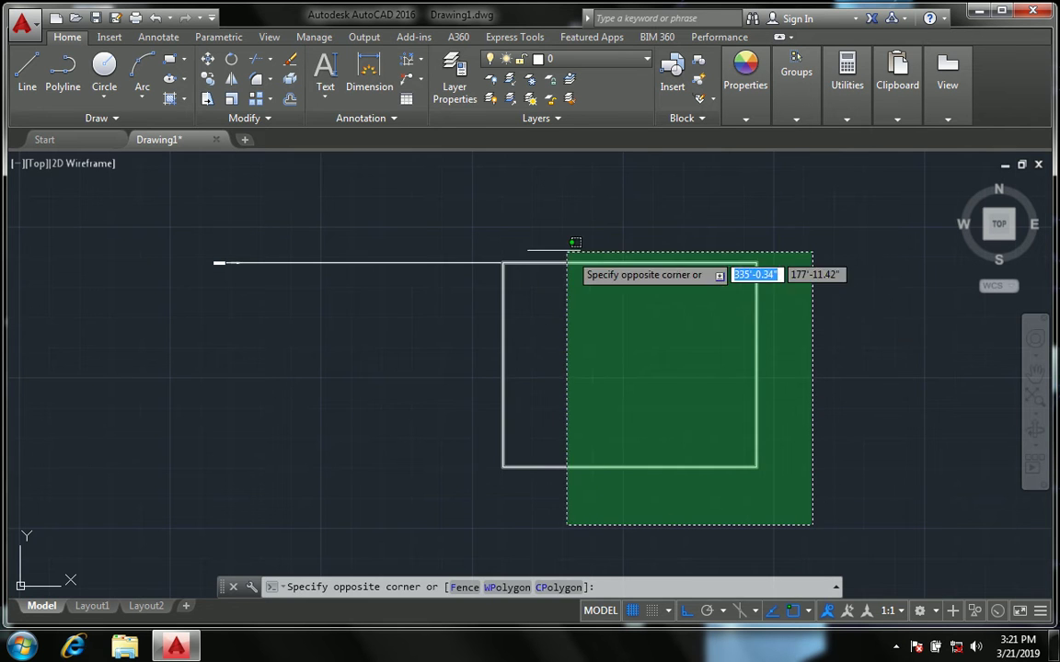
{"action": "left_click", "coordinate": [471, 236]}
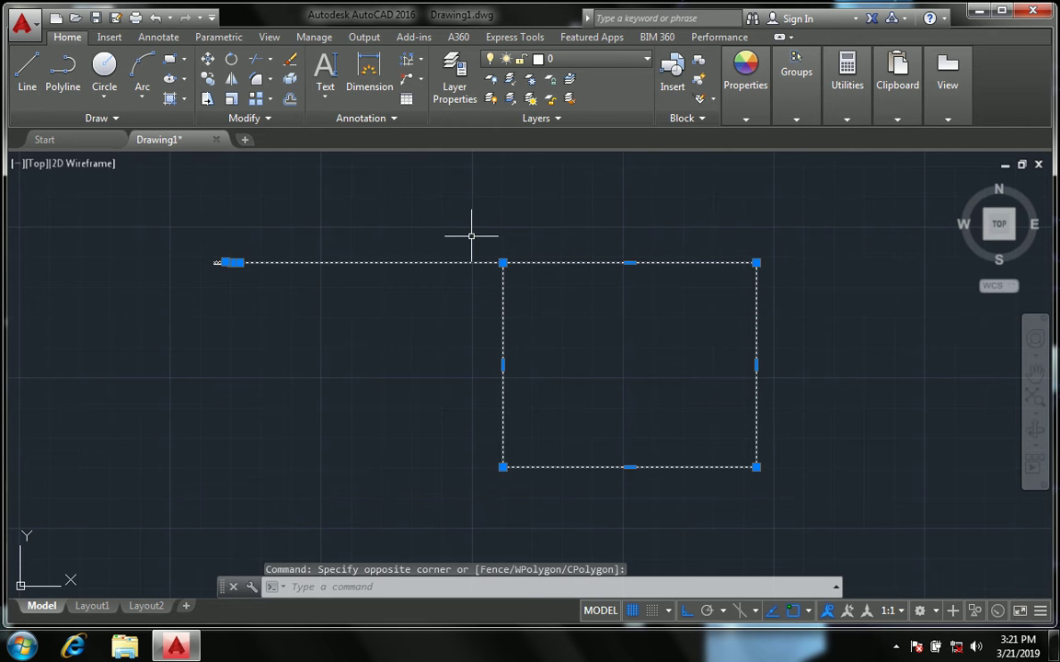
{"action": "key", "text": "Delete"}
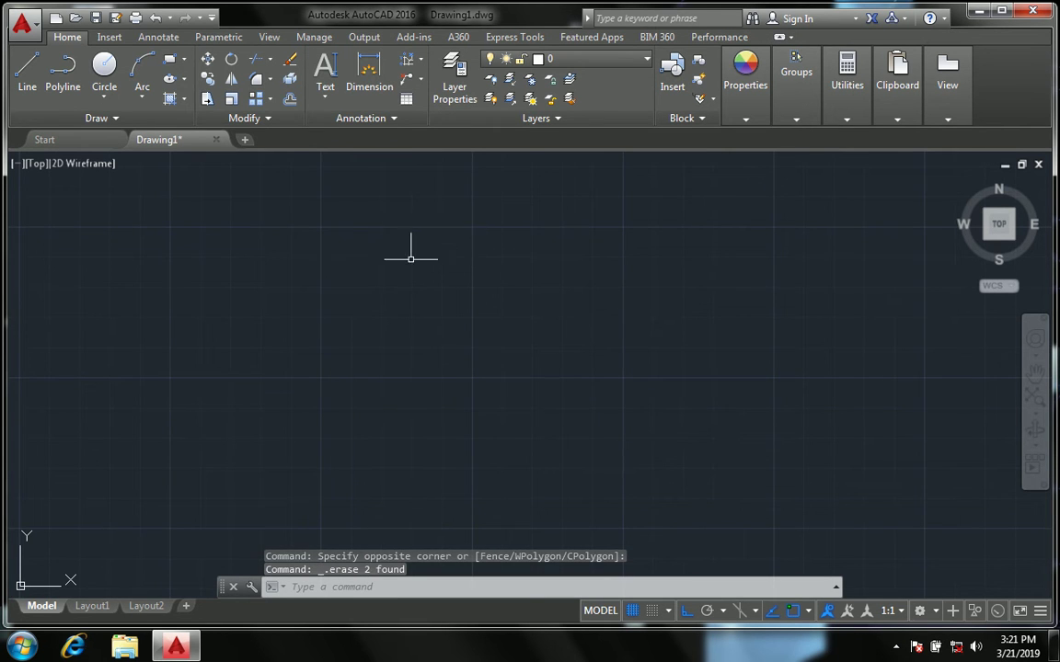
{"action": "middle_click_drag", "start_coordinate": [391, 300], "coordinate": [426, 326]}
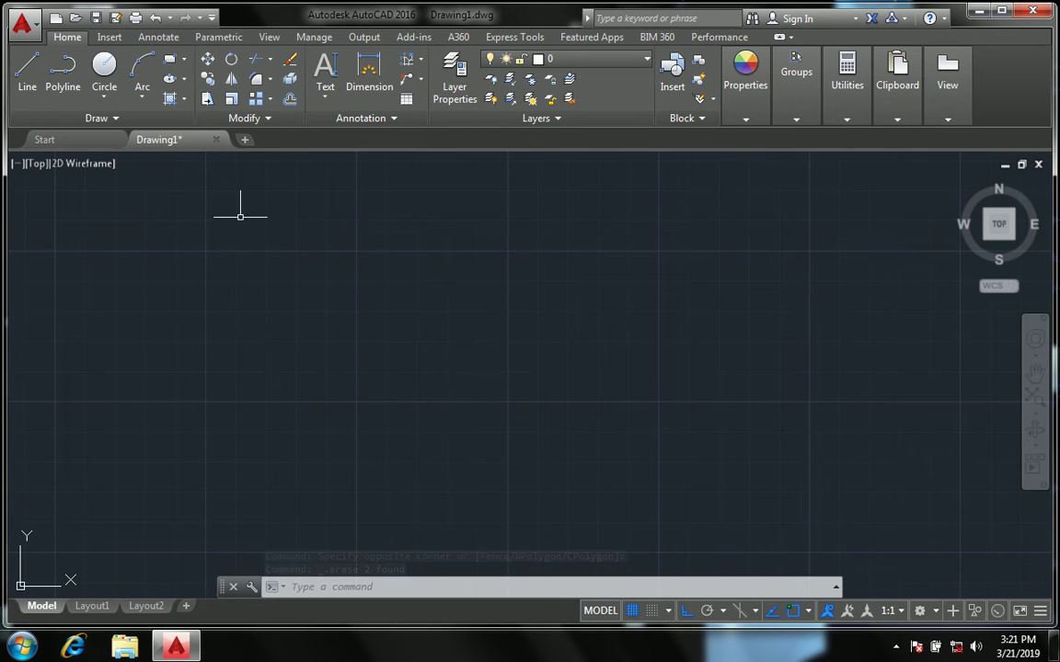
- View the square-and-double-arc shape in SW Isometric, centred and zoomed
{"action": "left_click", "coordinate": [37, 164]}
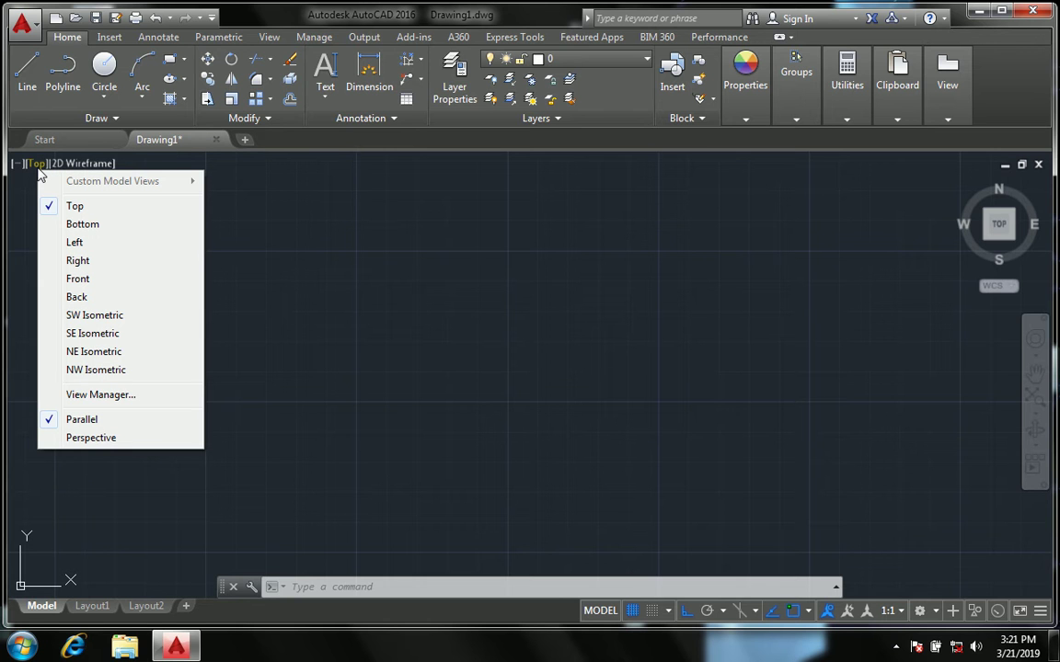
{"action": "left_click", "coordinate": [280, 216]}
{"action": "left_click", "coordinate": [220, 196]}
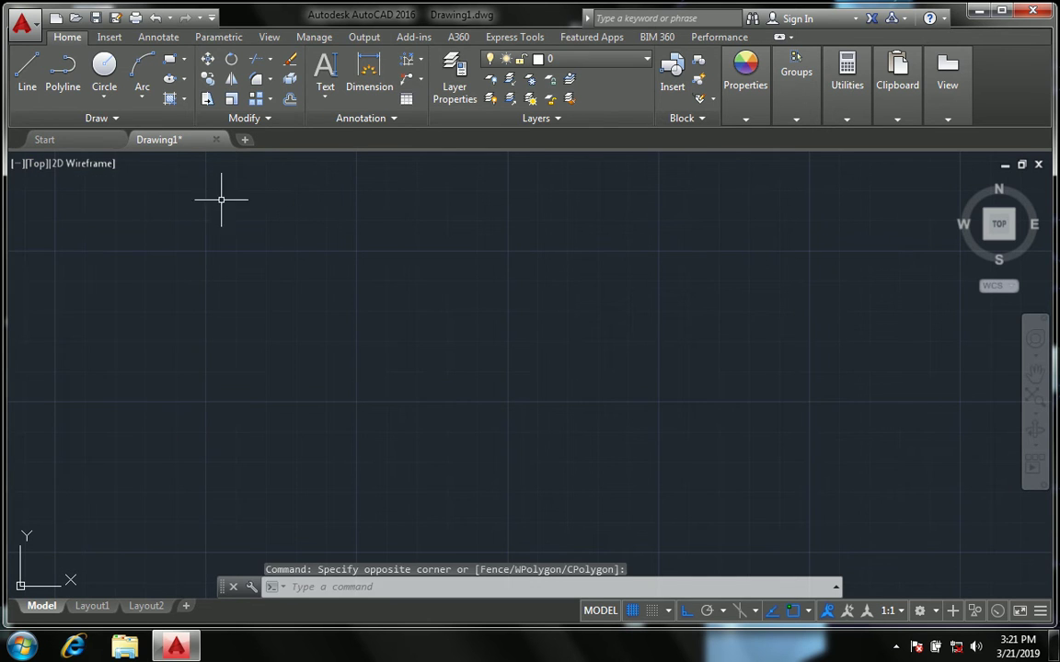
{"action": "left_click", "coordinate": [37, 164]}
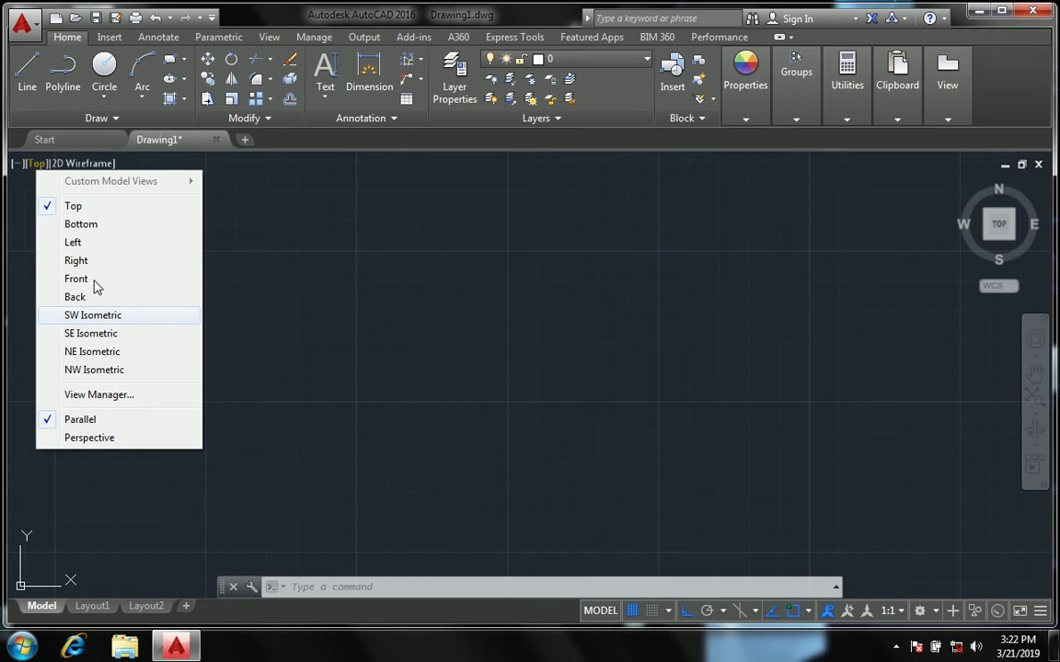
{"action": "left_click", "coordinate": [128, 318]}
{"action": "middle_click_drag", "start_coordinate": [416, 392], "coordinate": [256, 421]}
{"action": "scroll", "coordinate": [257, 420], "scroll_direction": "up", "scroll_amount": 5}
{"action": "scroll", "coordinate": [378, 349], "scroll_direction": "down", "scroll_amount": 6}
{"action": "scroll", "coordinate": [407, 313], "scroll_direction": "up", "scroll_amount": 3}
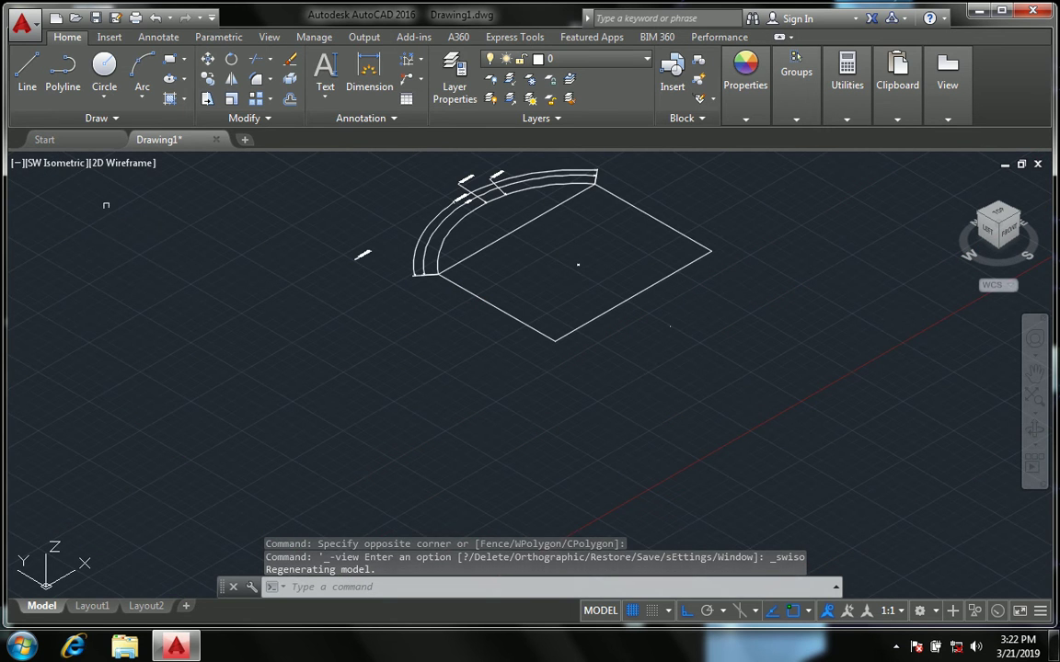
- Return the viewport to the Top view with the arched shape in sight
{"action": "left_click", "coordinate": [55, 163]}
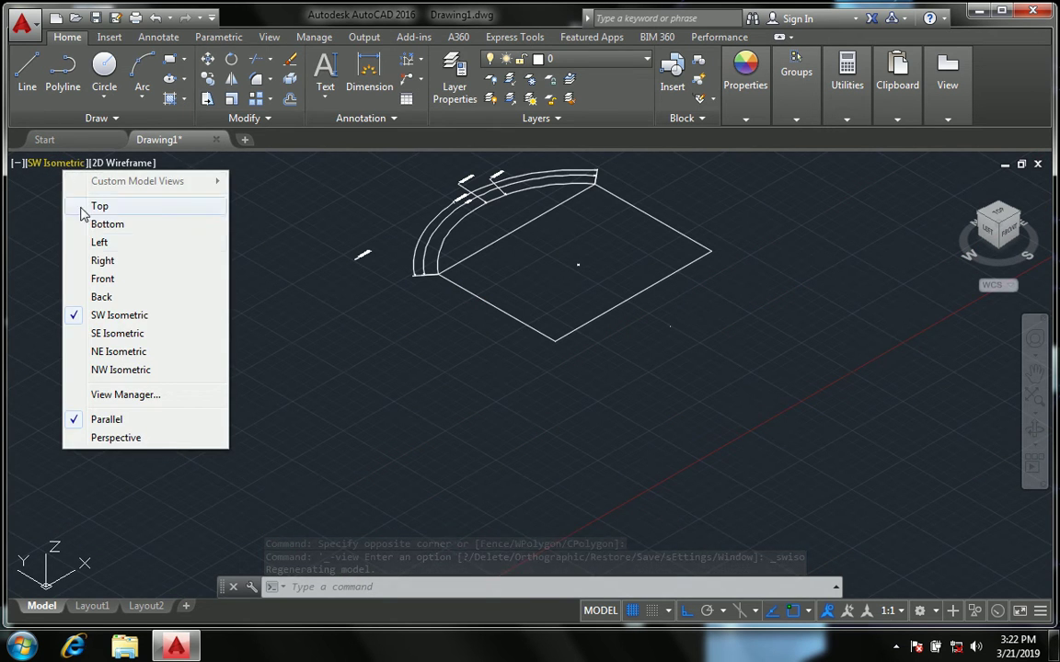
{"action": "left_click", "coordinate": [97, 206]}
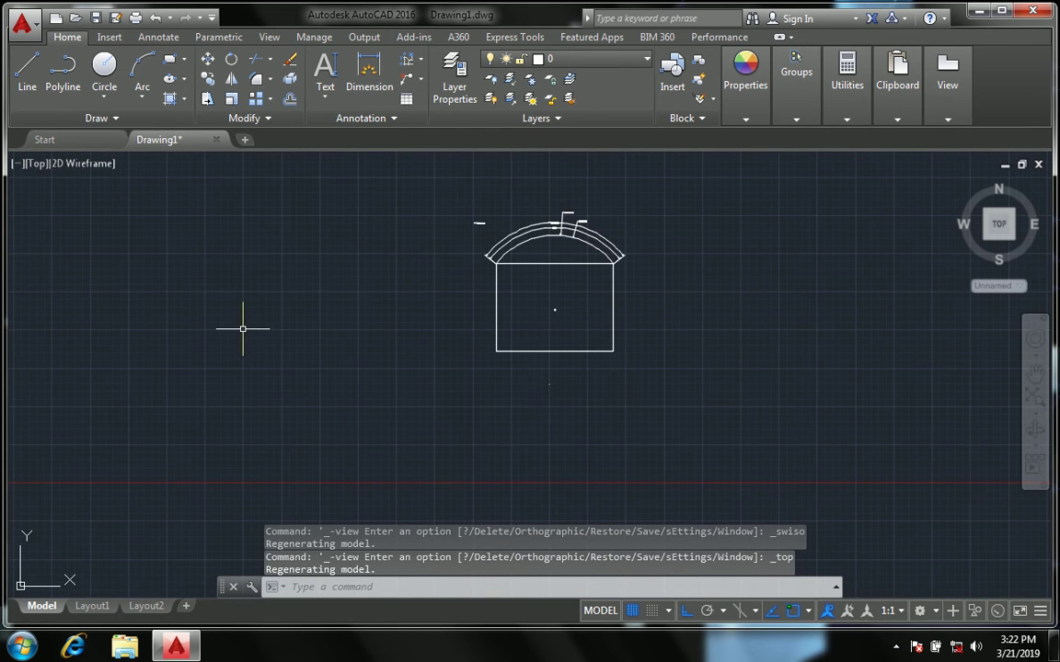
{"action": "left_click", "coordinate": [106, 163]}
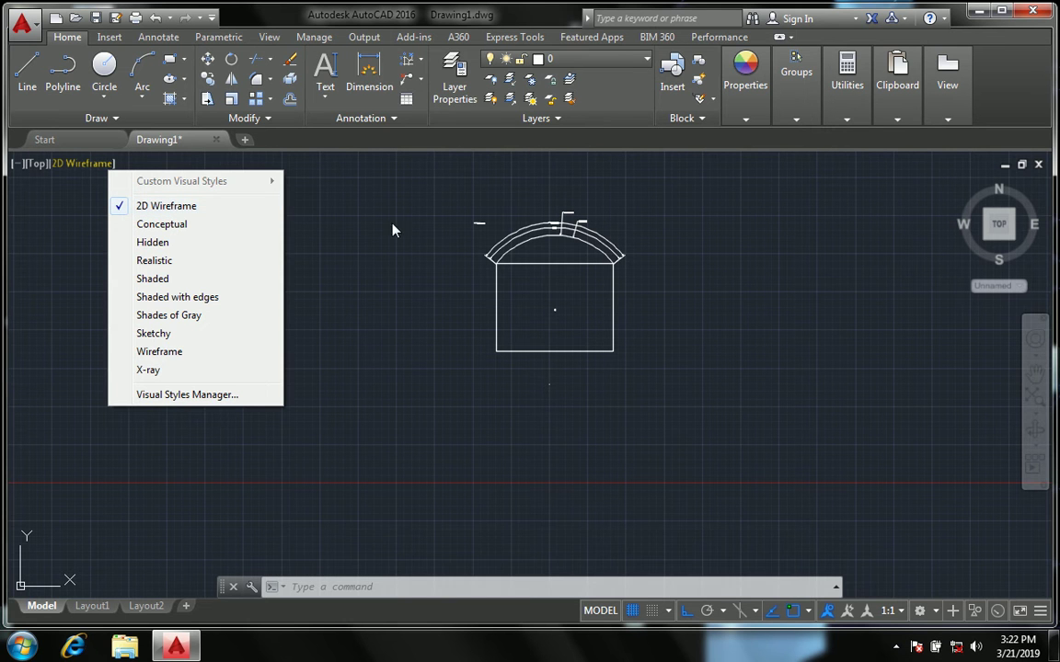
{"action": "left_click", "coordinate": [212, 279]}
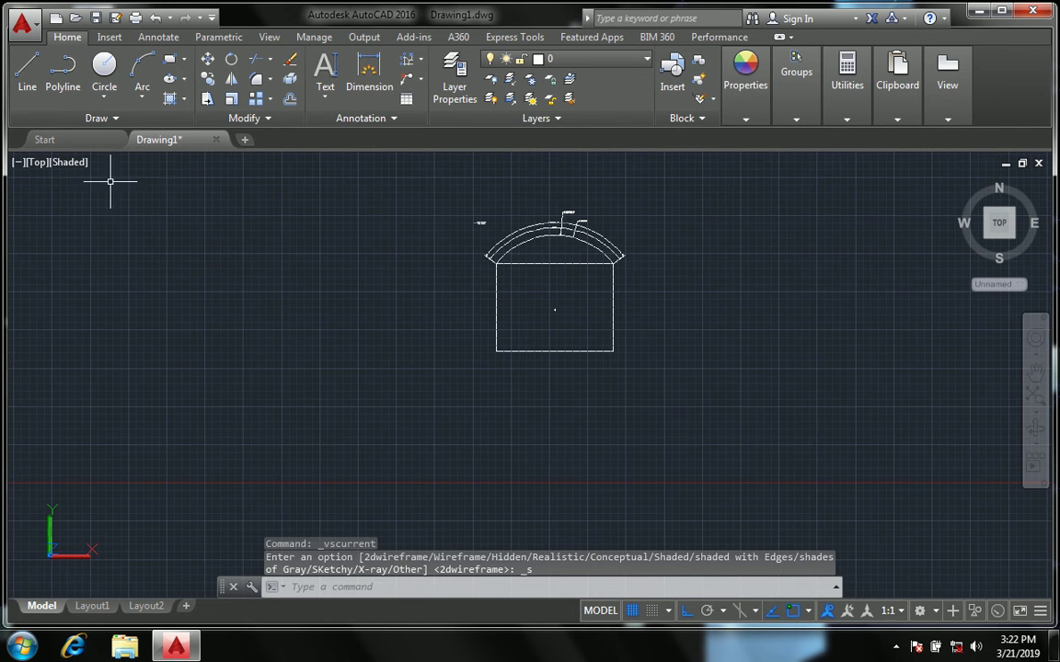
{"action": "left_click", "coordinate": [61, 167]}
{"action": "left_click", "coordinate": [92, 204]}
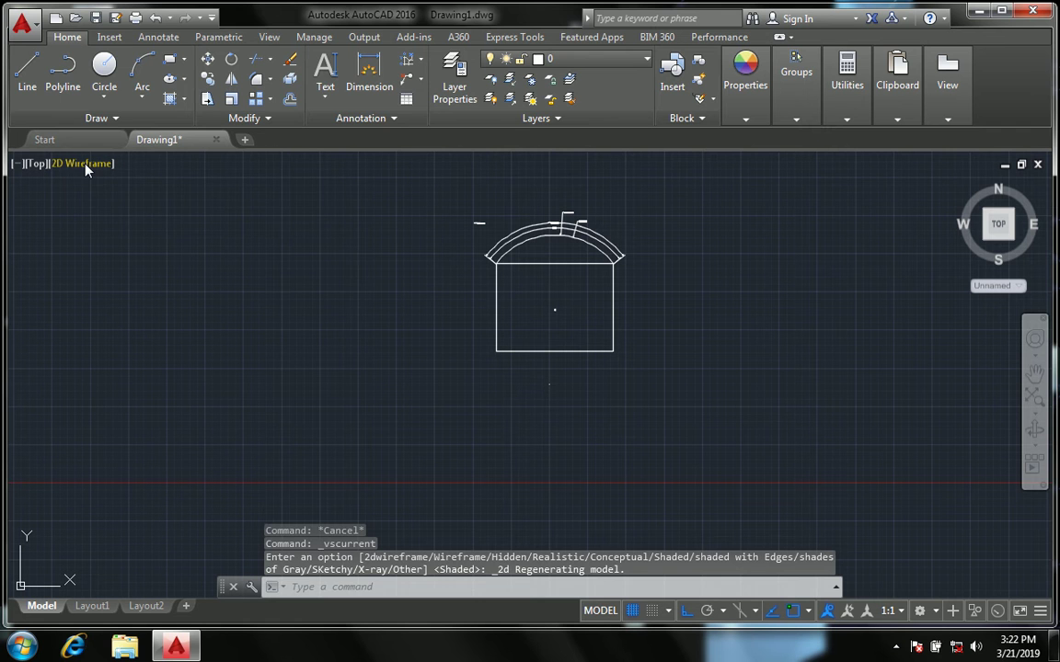
{"action": "left_click", "coordinate": [38, 164]}
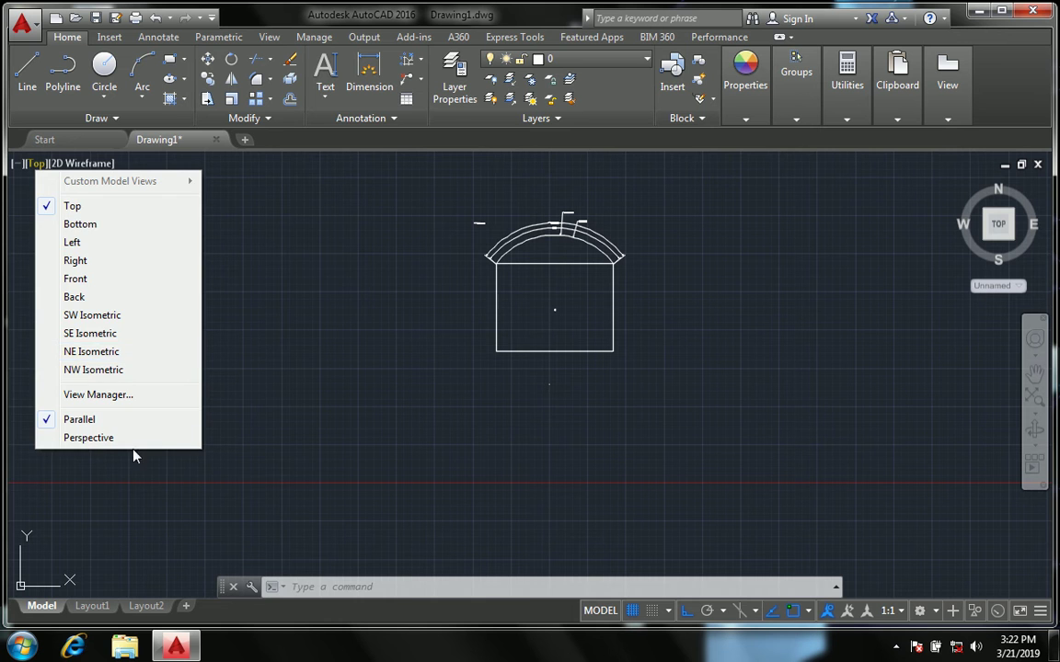
- Erase the square and arc band, then close Drawing1 without keeping the changes
{"action": "left_click", "coordinate": [298, 338]}
{"action": "left_click", "coordinate": [428, 285]}
{"action": "left_click", "coordinate": [682, 448]}
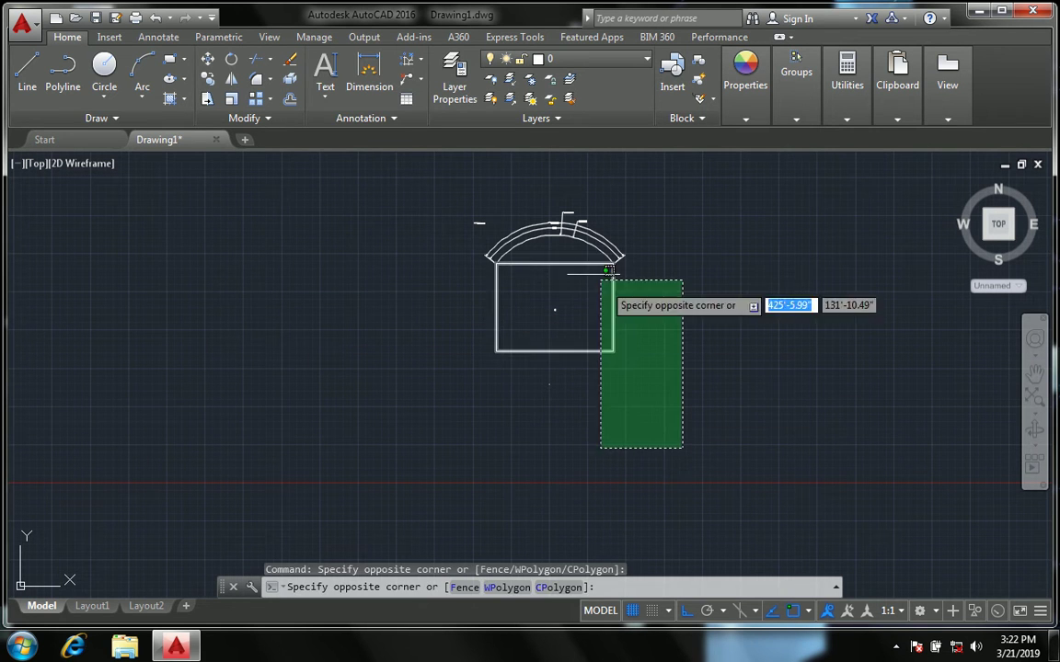
{"action": "left_click", "coordinate": [452, 197]}
{"action": "key", "text": "Delete"}
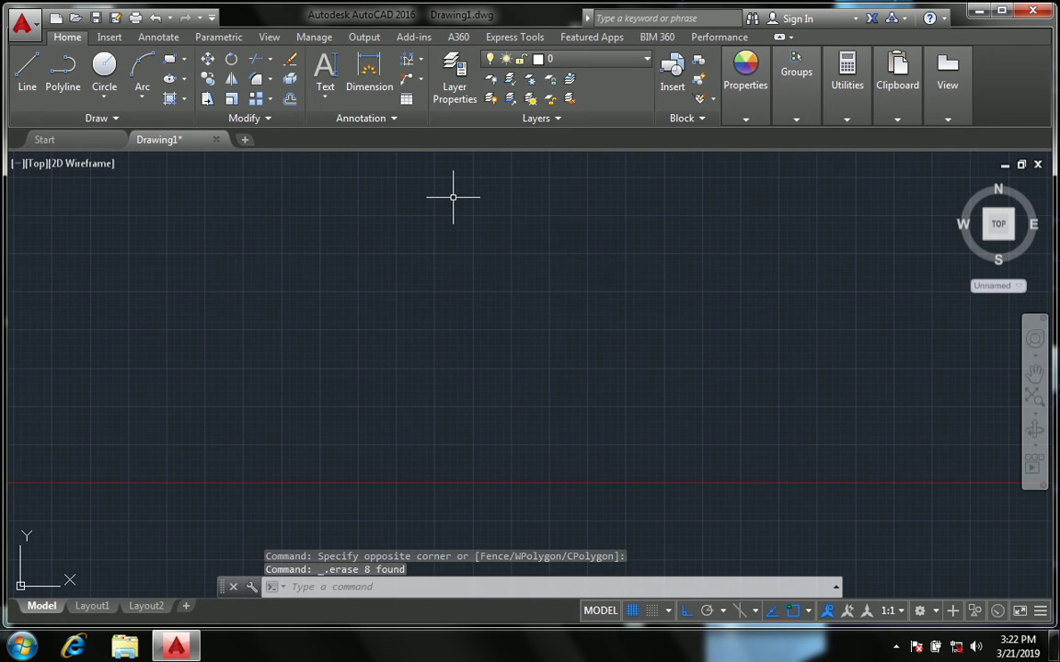
{"action": "mouse_move", "coordinate": [1042, 232]}
{"action": "left_click", "coordinate": [1038, 164]}
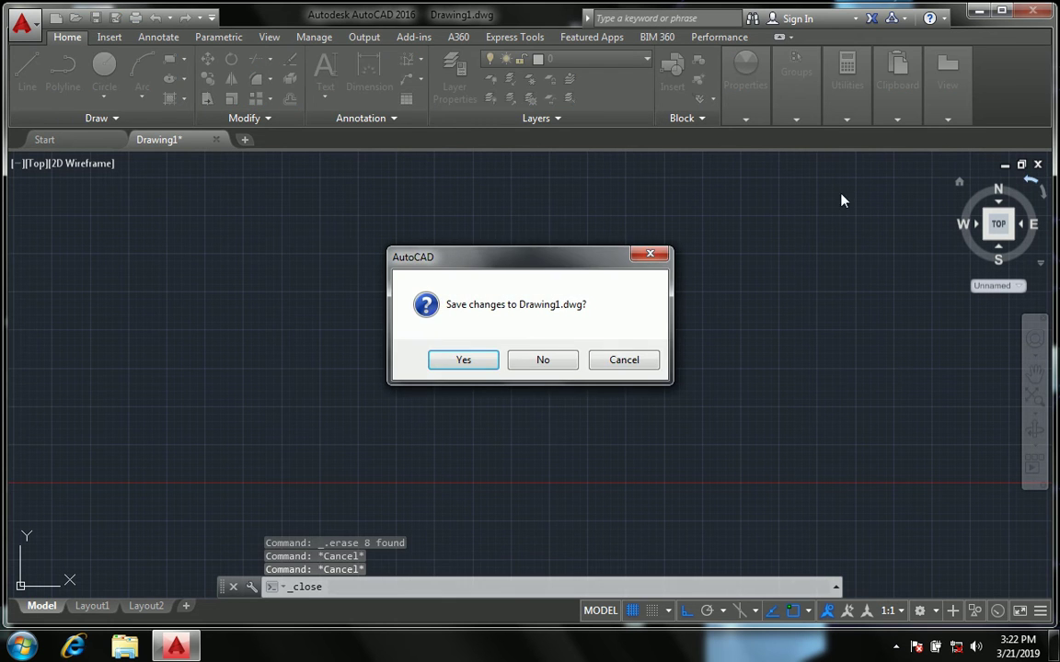
{"action": "left_click", "coordinate": [543, 360]}
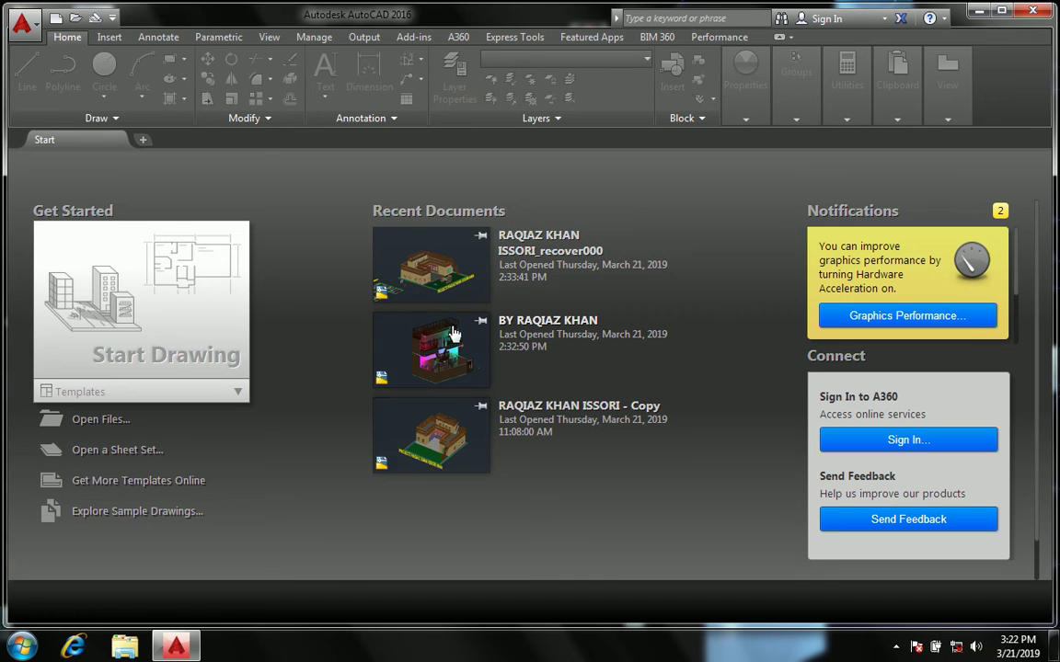
- Open the most recent 3D house project from the Start page's Recent Documents
{"action": "left_click", "coordinate": [444, 293]}
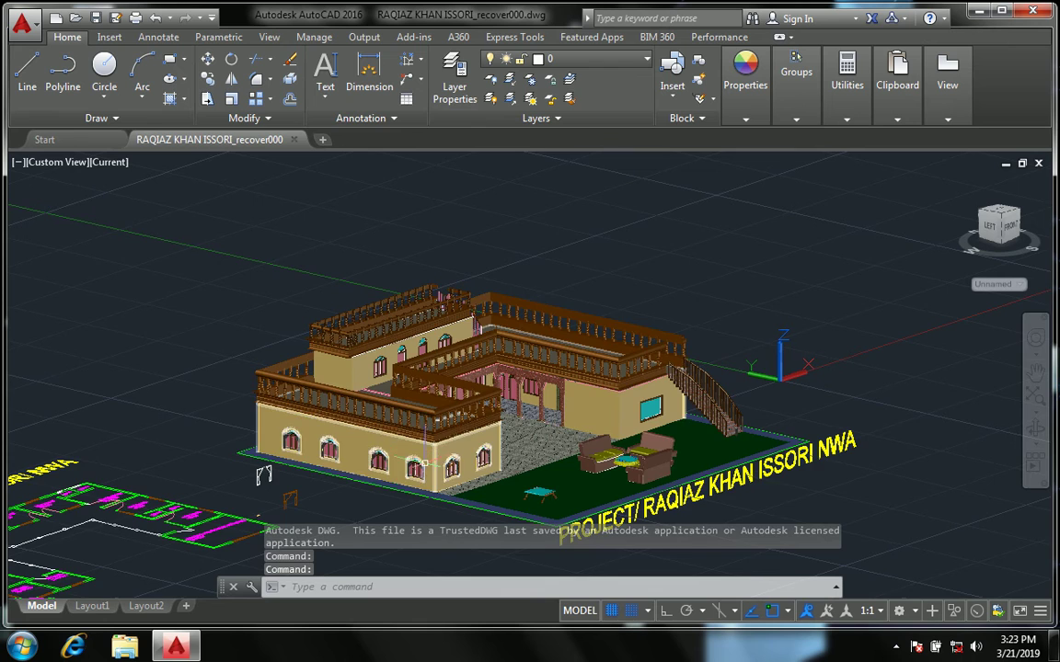
- Switch the house model to the Top view
{"action": "scroll", "coordinate": [432, 462], "scroll_direction": "up", "scroll_amount": 2}
{"action": "scroll", "coordinate": [431, 461], "scroll_direction": "up", "scroll_amount": 1}
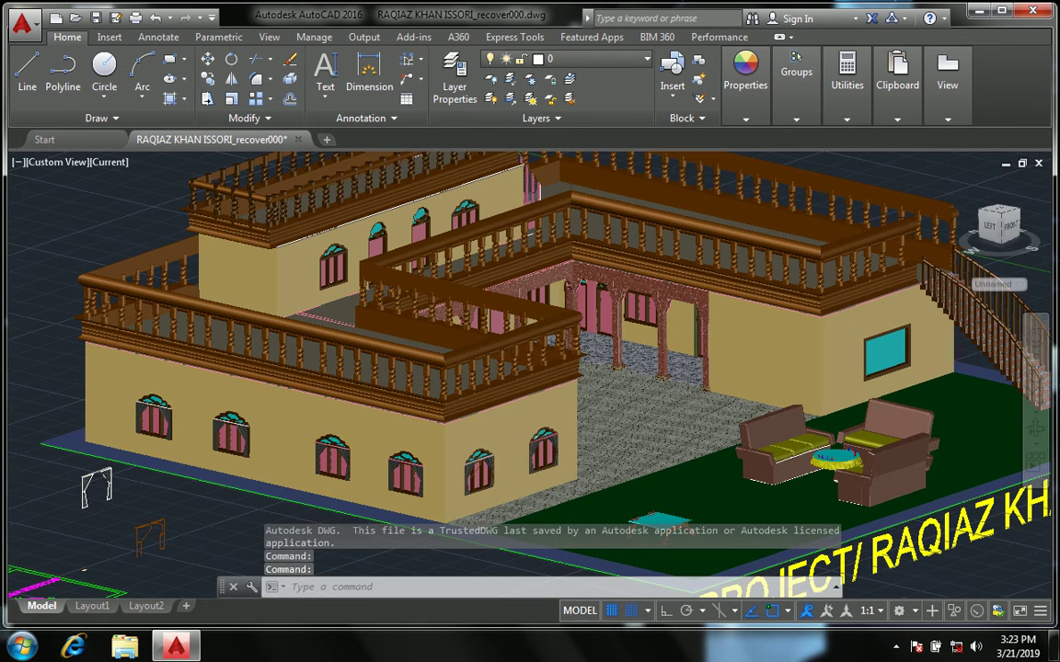
{"action": "scroll", "coordinate": [426, 466], "scroll_direction": "up", "scroll_amount": 2}
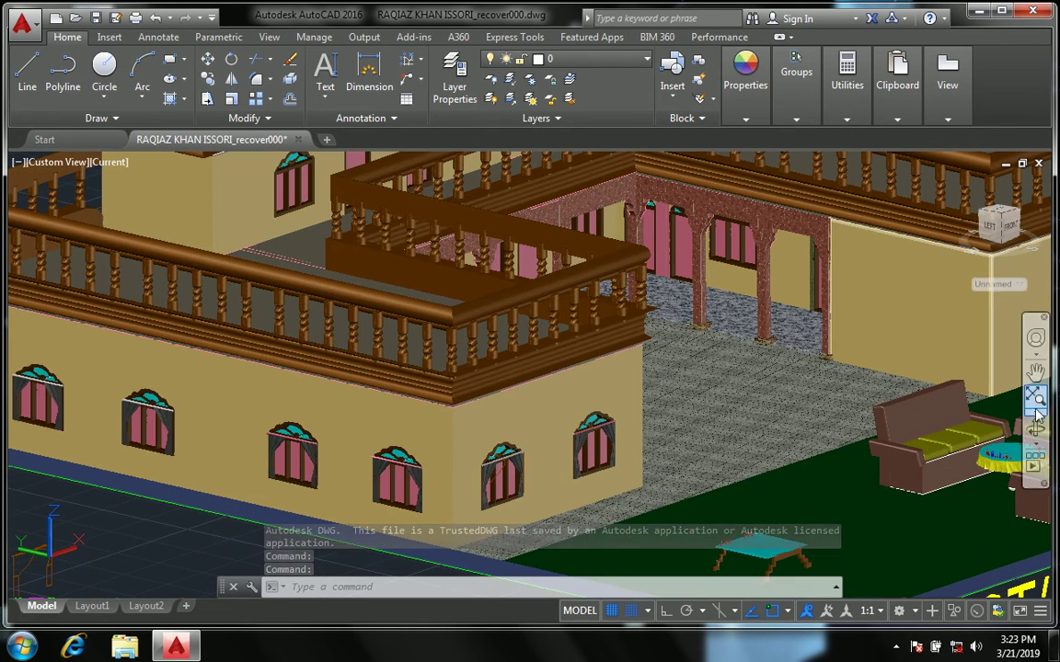
{"action": "left_click", "coordinate": [46, 162]}
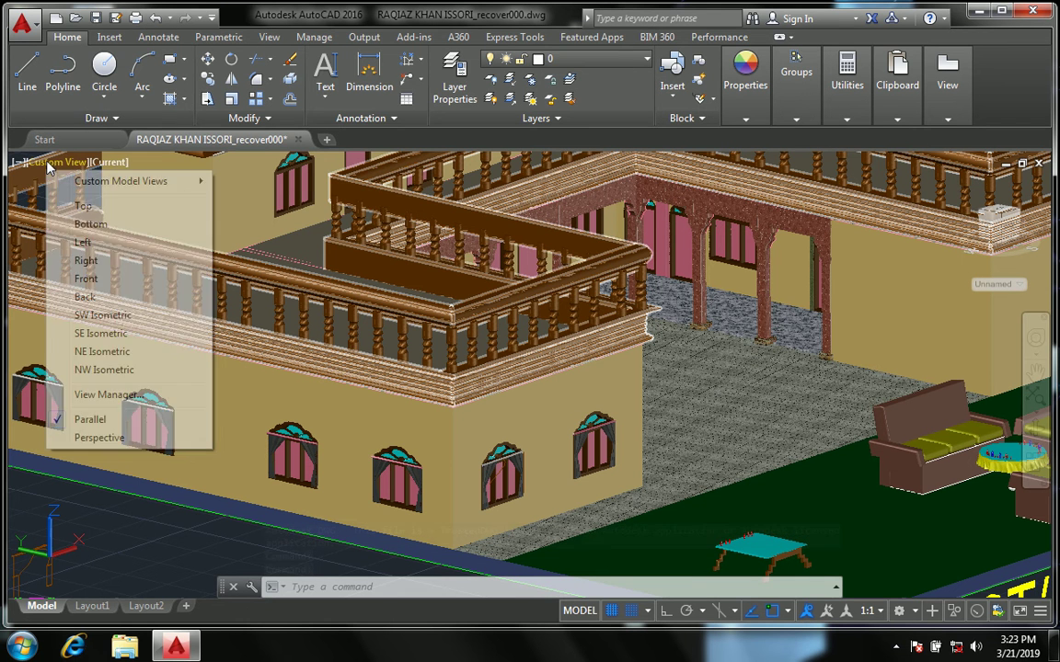
{"action": "left_click", "coordinate": [81, 207]}
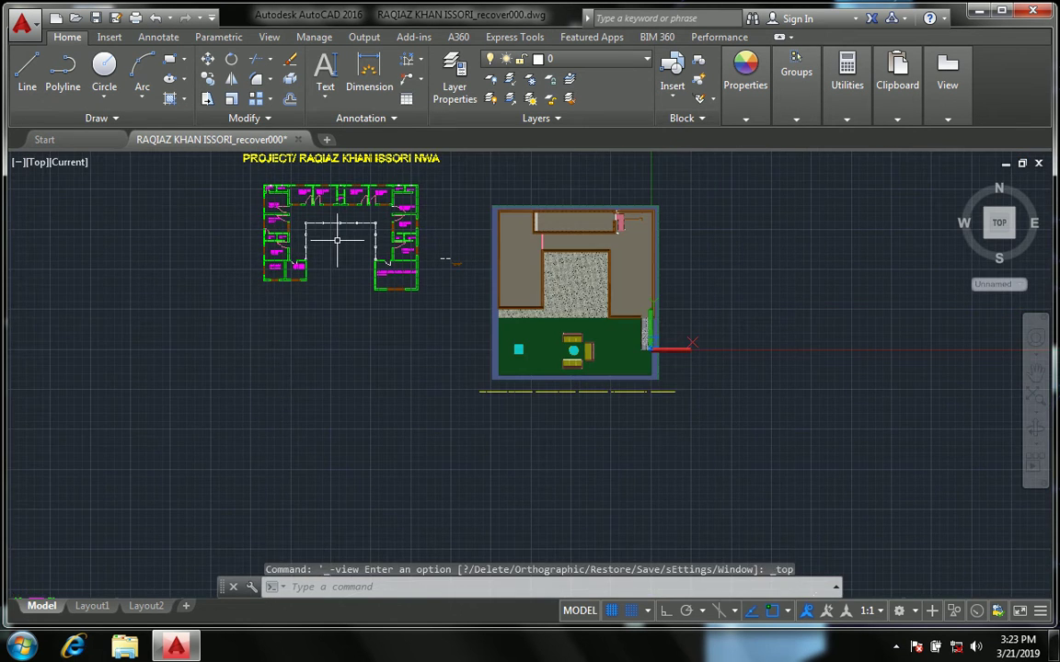
- Pan and zoom across the floor plan to review the bedrooms, TV room and dining room
{"action": "scroll", "coordinate": [335, 219], "scroll_direction": "up", "scroll_amount": 3}
{"action": "scroll", "coordinate": [333, 222], "scroll_direction": "up", "scroll_amount": 3}
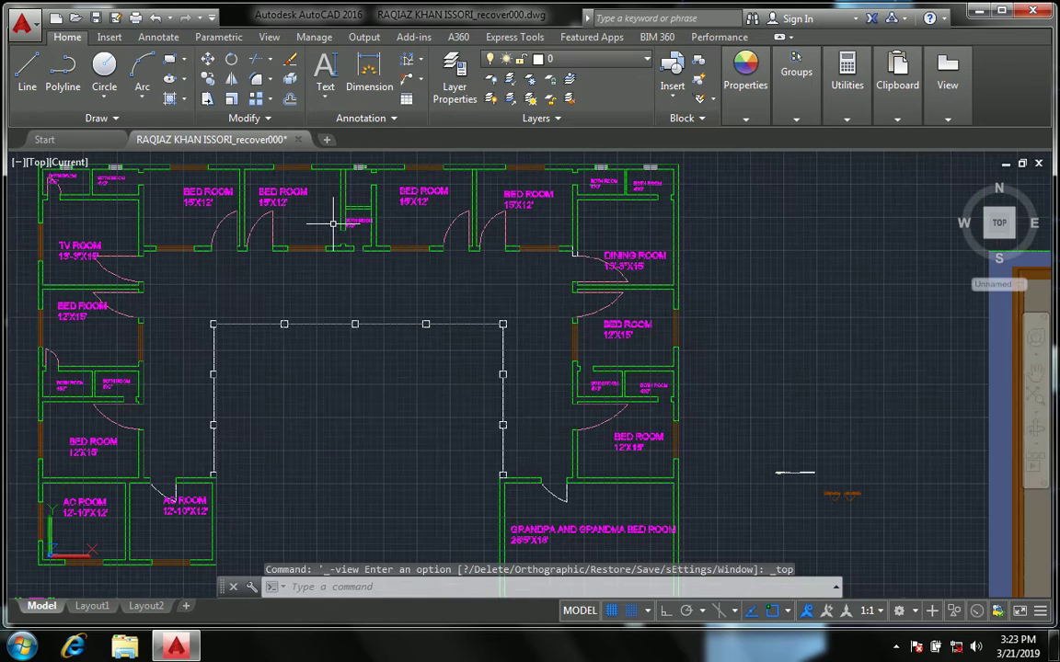
{"action": "middle_click_drag", "start_coordinate": [308, 225], "coordinate": [343, 208]}
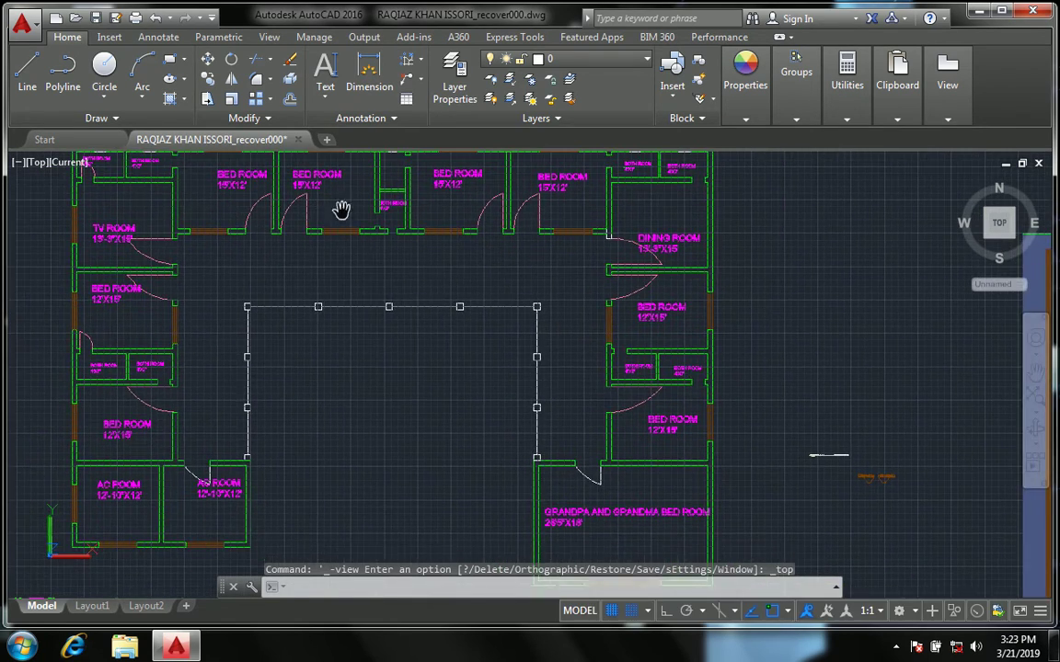
{"action": "scroll", "coordinate": [343, 208], "scroll_direction": "down", "scroll_amount": 3}
{"action": "scroll", "coordinate": [303, 207], "scroll_direction": "down", "scroll_amount": 3}
{"action": "scroll", "coordinate": [276, 207], "scroll_direction": "up", "scroll_amount": 4}
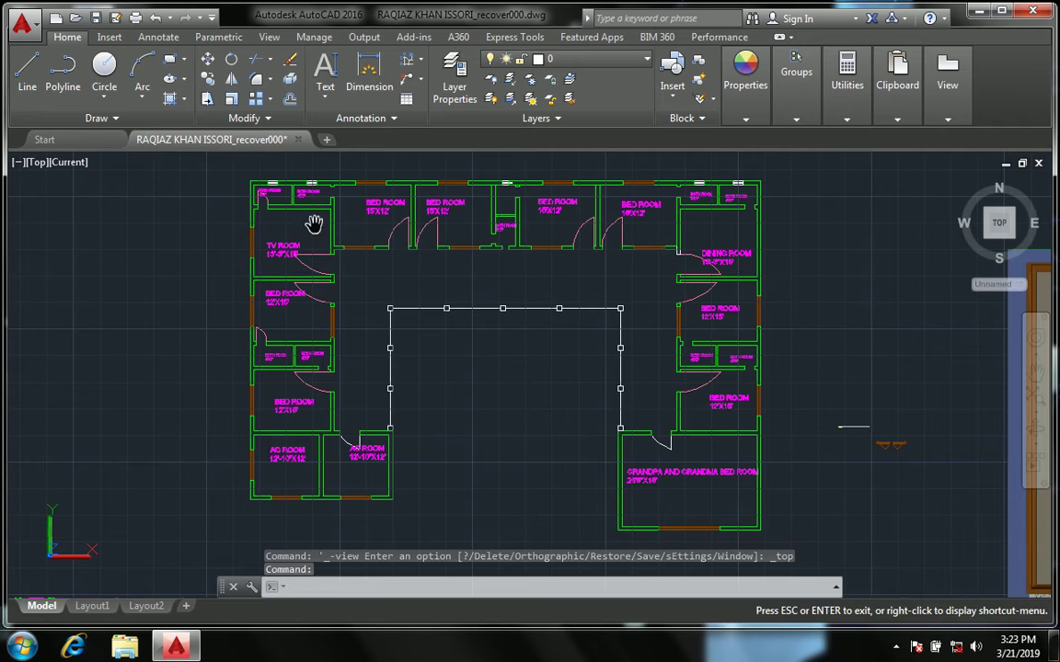
{"action": "middle_click_drag", "start_coordinate": [307, 224], "coordinate": [258, 217]}
{"action": "scroll", "coordinate": [281, 195], "scroll_direction": "up", "scroll_amount": 3}
{"action": "scroll", "coordinate": [382, 210], "scroll_direction": "up", "scroll_amount": 3}
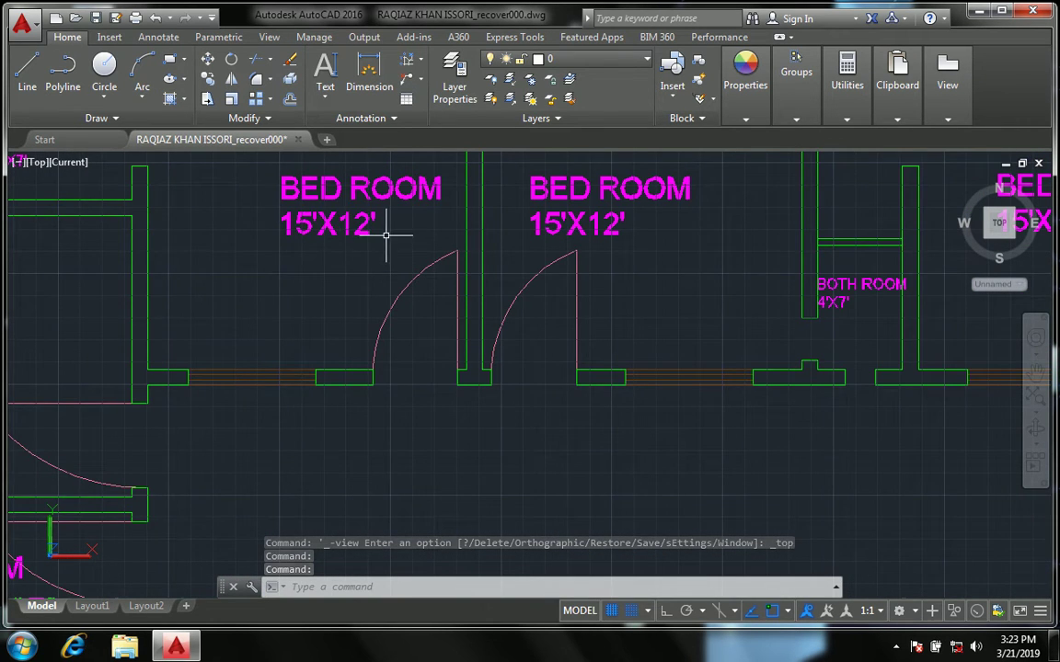
{"action": "scroll", "coordinate": [385, 225], "scroll_direction": "down", "scroll_amount": 4}
{"action": "mouse_move", "coordinate": [314, 256]}
{"action": "middle_mouse_down"}
{"action": "mouse_move", "coordinate": [295, 265]}
{"action": "mouse_move", "coordinate": [208, 259]}
{"action": "middle_mouse_up"}
{"action": "scroll", "coordinate": [217, 263], "scroll_direction": "down", "scroll_amount": 1}
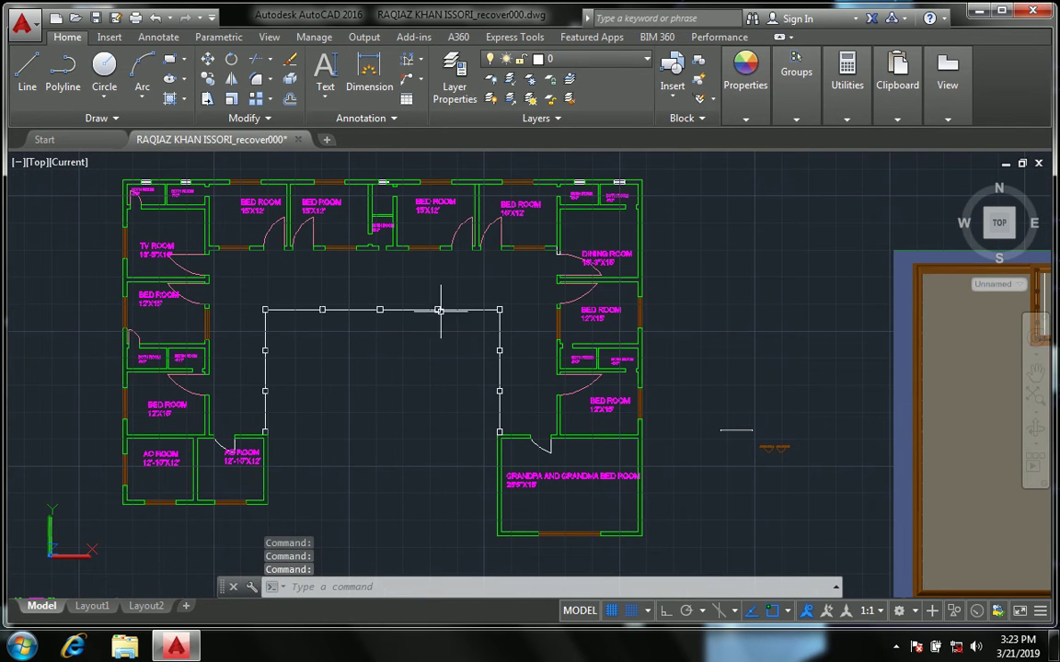
{"action": "middle_click_drag", "start_coordinate": [340, 353], "coordinate": [277, 339]}
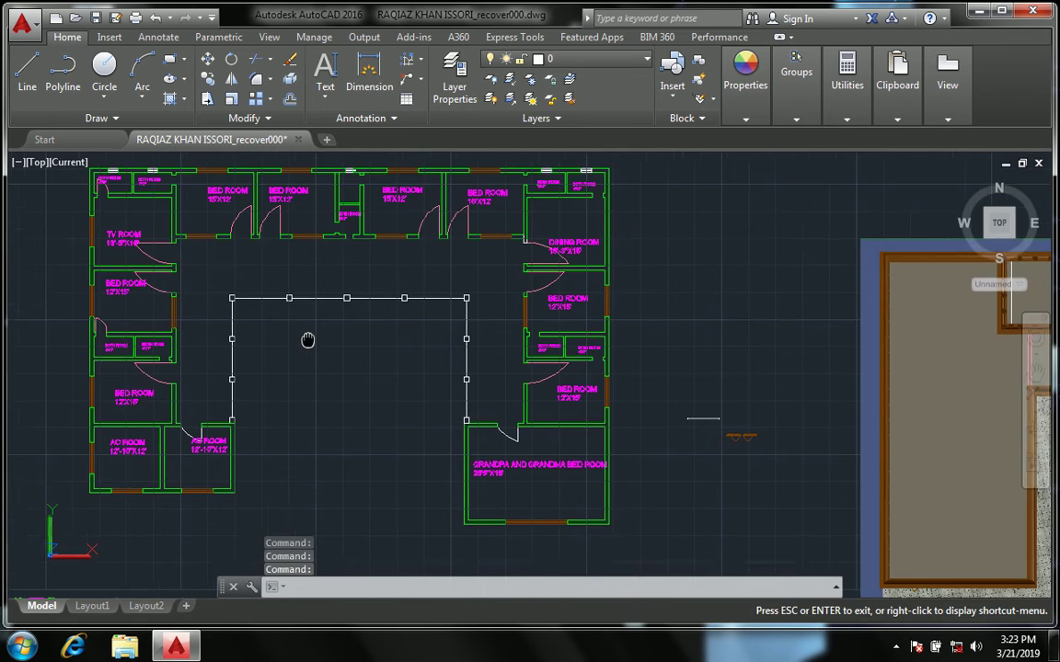
{"action": "scroll", "coordinate": [424, 402], "scroll_direction": "up", "scroll_amount": 2}
{"action": "scroll", "coordinate": [424, 403], "scroll_direction": "down", "scroll_amount": 2}
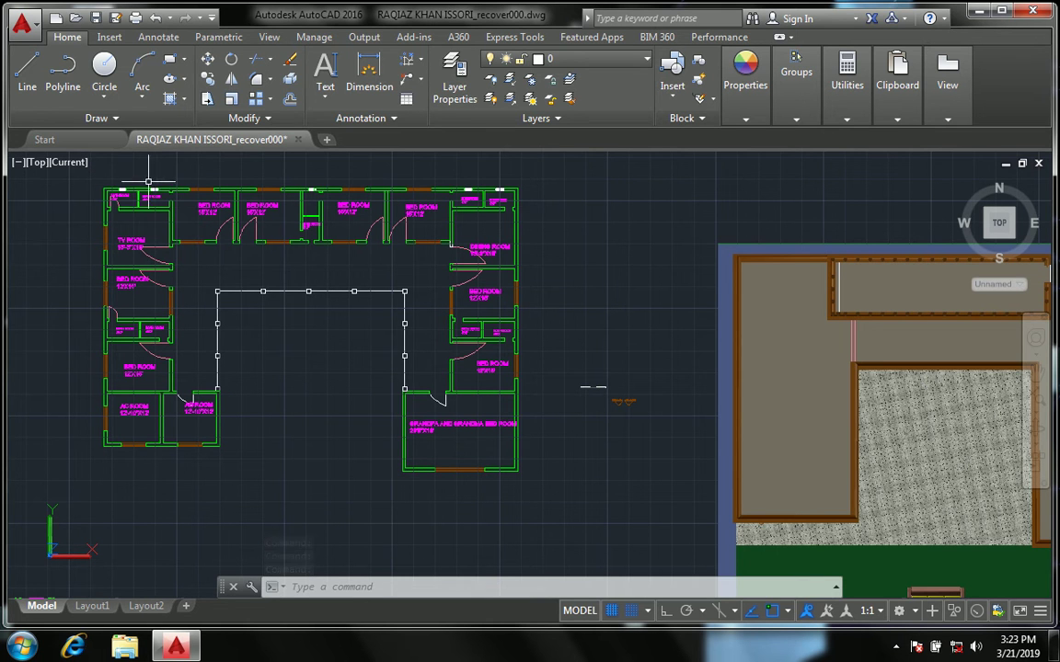
- Show the house in SW Isometric, zoomed in on the left wing and courtyard sofas
{"action": "left_click", "coordinate": [37, 164]}
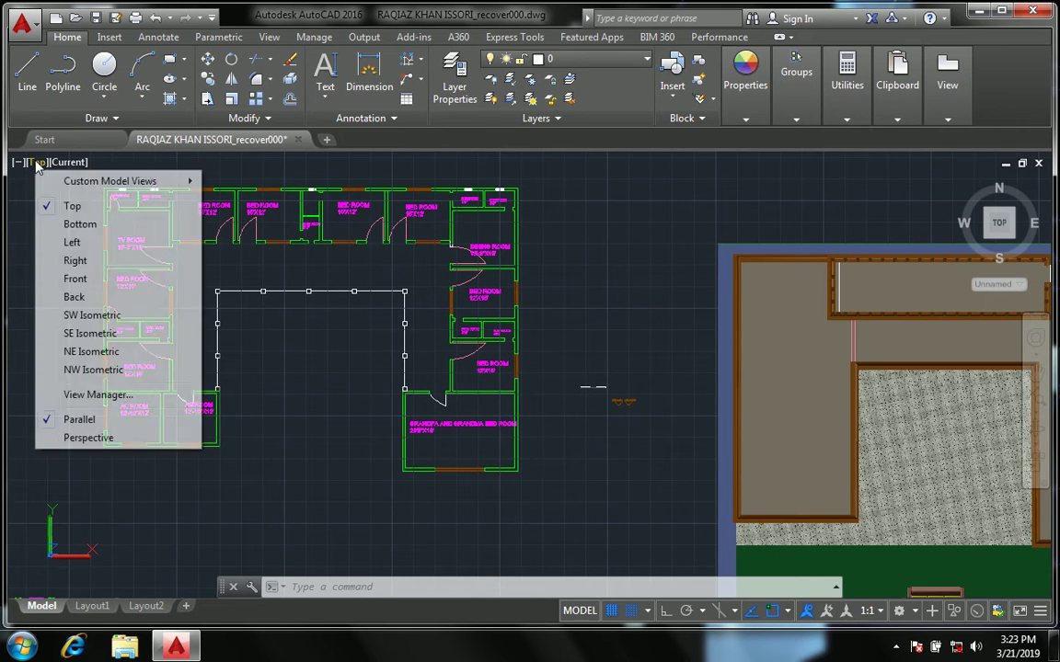
{"action": "left_click", "coordinate": [138, 311]}
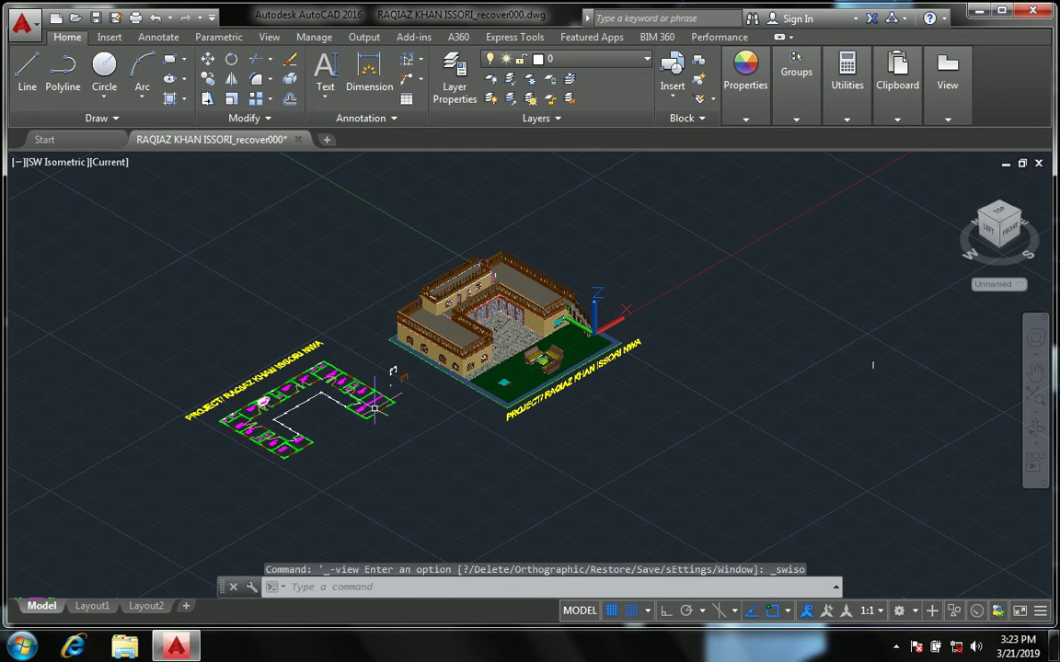
{"action": "scroll", "coordinate": [479, 361], "scroll_direction": "up", "scroll_amount": 1}
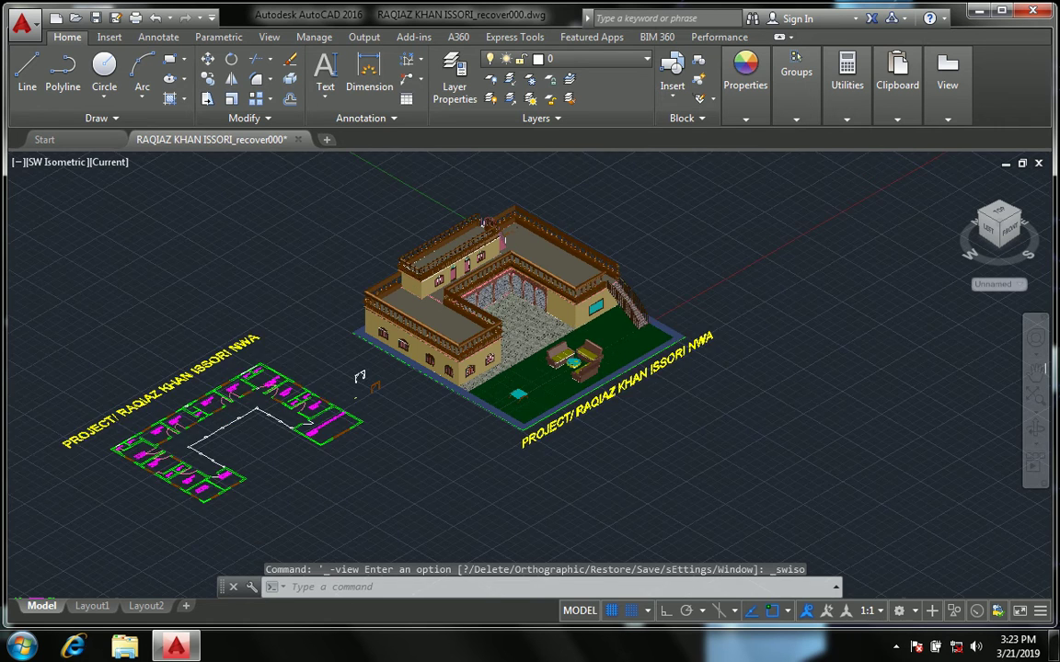
{"action": "scroll", "coordinate": [441, 360], "scroll_direction": "up", "scroll_amount": 2}
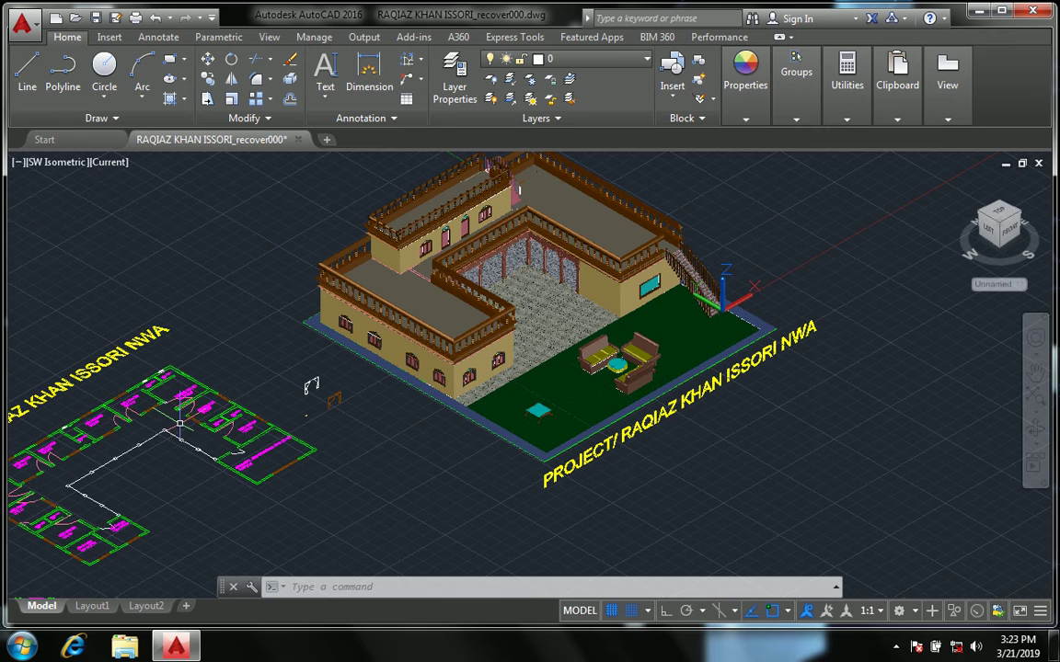
{"action": "scroll", "coordinate": [457, 367], "scroll_direction": "up", "scroll_amount": 2}
{"action": "scroll", "coordinate": [457, 366], "scroll_direction": "up", "scroll_amount": 2}
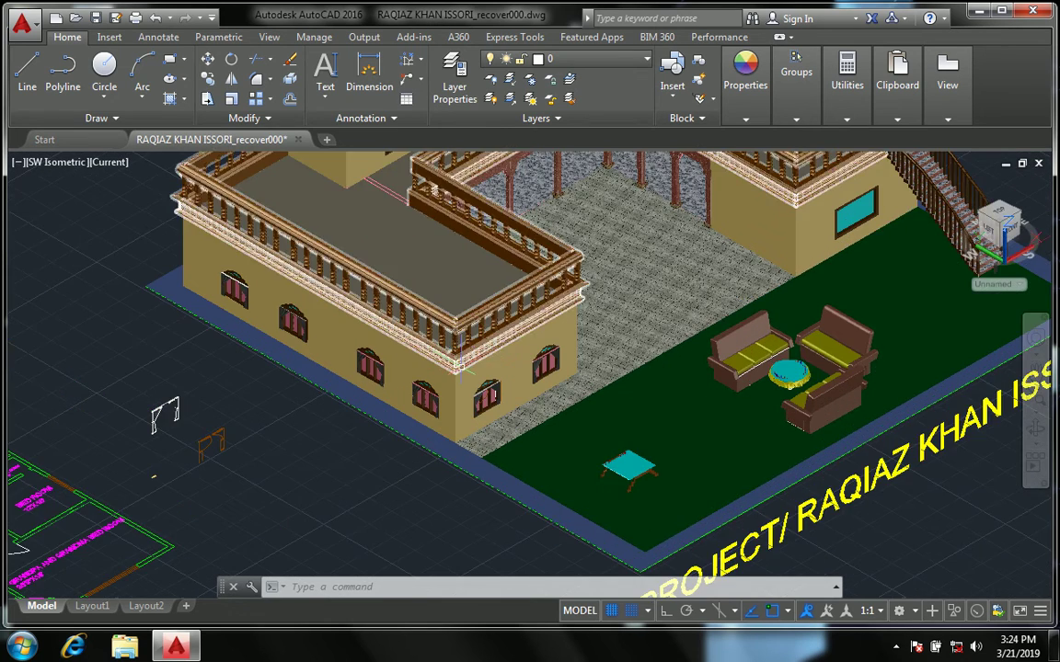
{"action": "scroll", "coordinate": [457, 366], "scroll_direction": "up", "scroll_amount": 2}
{"action": "left_click", "coordinate": [1035, 425]}
- Orbit to a front eye-level angle, then zoom out to the whole house and yellow title
{"action": "mouse_move", "coordinate": [588, 393]}
{"action": "left_mouse_down"}
{"action": "mouse_move", "coordinate": [441, 342]}
{"action": "mouse_move", "coordinate": [465, 390]}
{"action": "mouse_move", "coordinate": [578, 422]}
{"action": "mouse_move", "coordinate": [709, 411]}
{"action": "mouse_move", "coordinate": [485, 367]}
{"action": "mouse_move", "coordinate": [508, 373]}
{"action": "mouse_move", "coordinate": [504, 339]}
{"action": "mouse_move", "coordinate": [516, 353]}
{"action": "mouse_move", "coordinate": [514, 382]}
{"action": "mouse_move", "coordinate": [501, 367]}
{"action": "mouse_move", "coordinate": [443, 362]}
{"action": "left_mouse_up"}
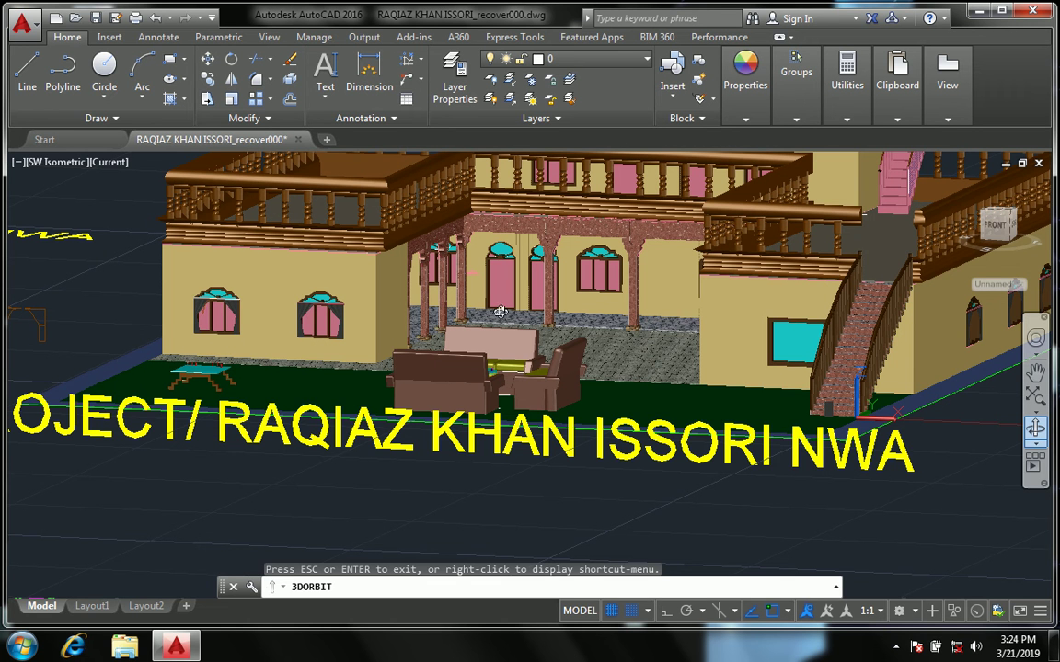
{"action": "key", "text": "Escape"}
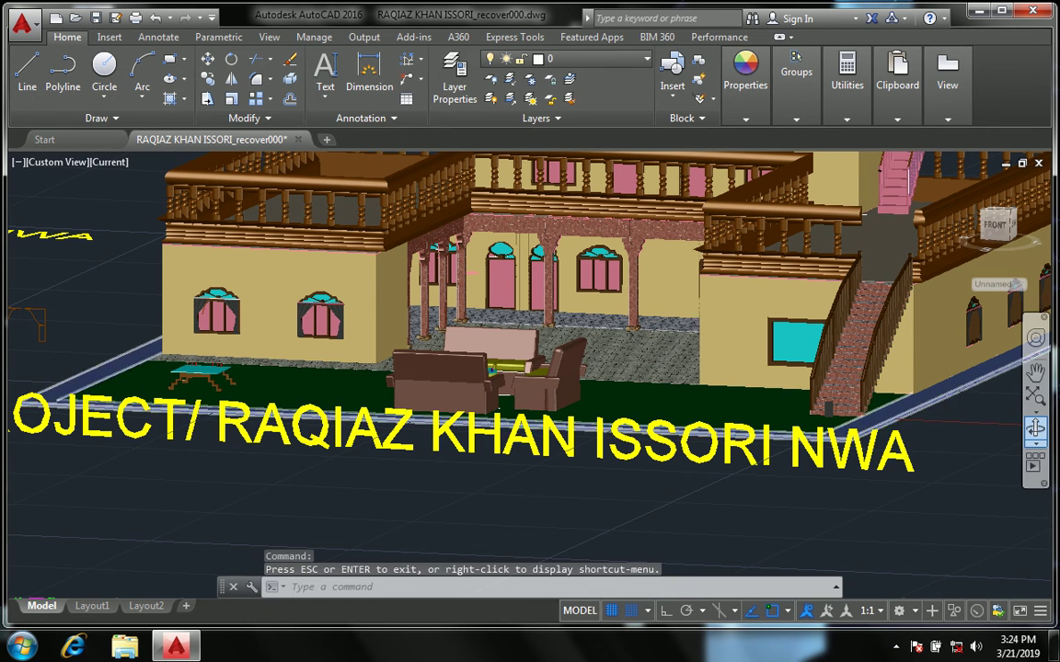
{"action": "scroll", "coordinate": [193, 392], "scroll_direction": "down", "scroll_amount": 4}
{"action": "mouse_move", "coordinate": [1019, 185]}
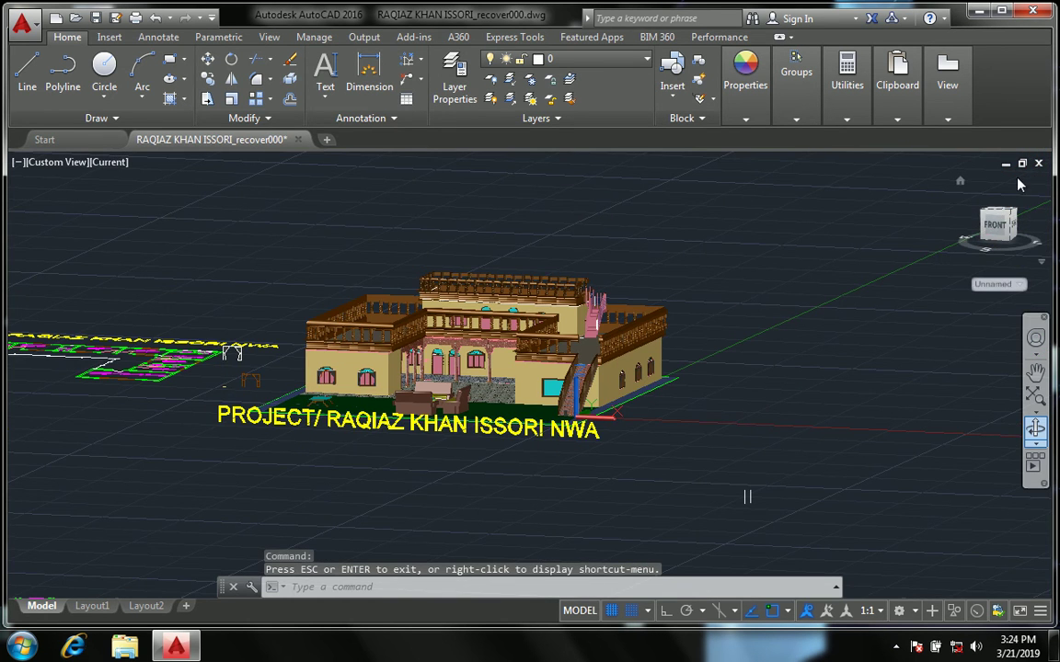
- Close the first house drawing without saving and open the second house project
{"action": "left_click", "coordinate": [1038, 164]}
{"action": "left_click", "coordinate": [592, 359]}
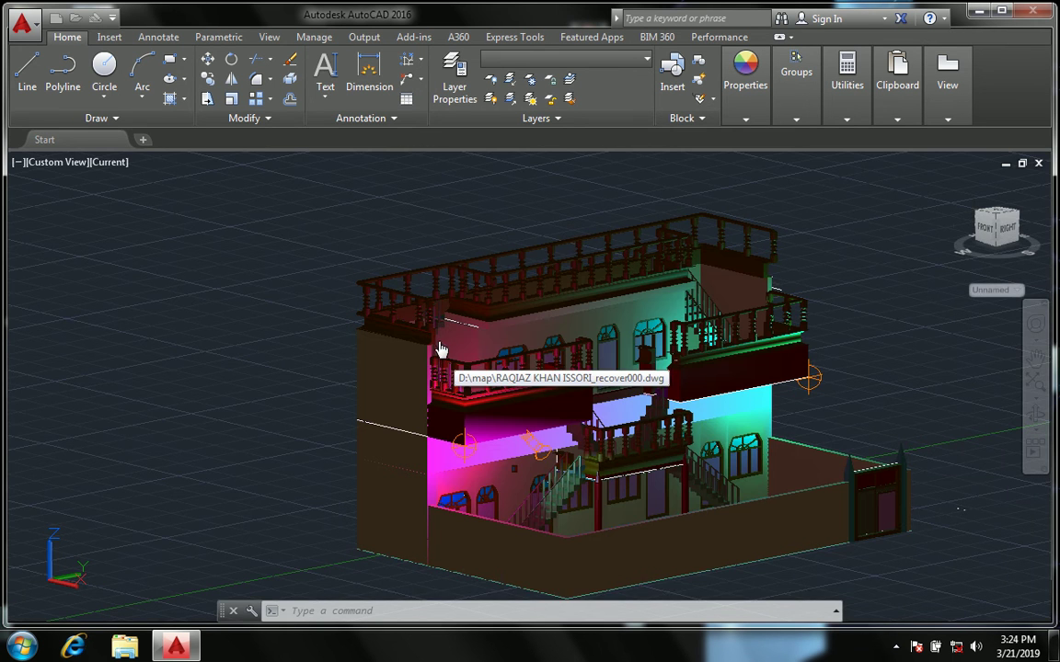
{"action": "scroll", "coordinate": [518, 472], "scroll_direction": "up", "scroll_amount": 2}
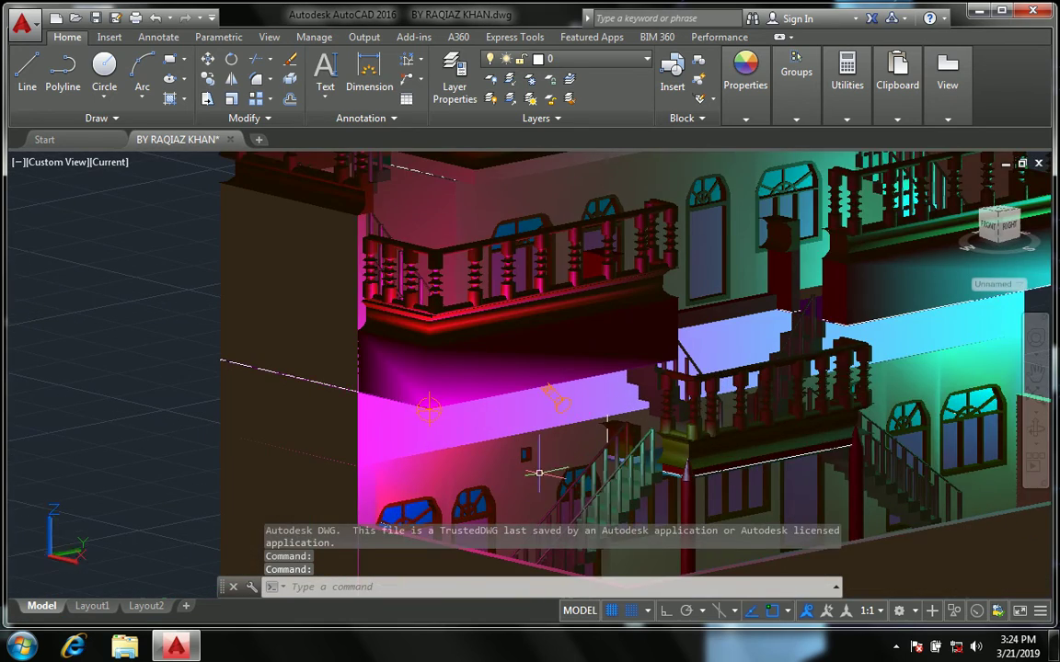
{"action": "scroll", "coordinate": [518, 472], "scroll_direction": "up", "scroll_amount": 2}
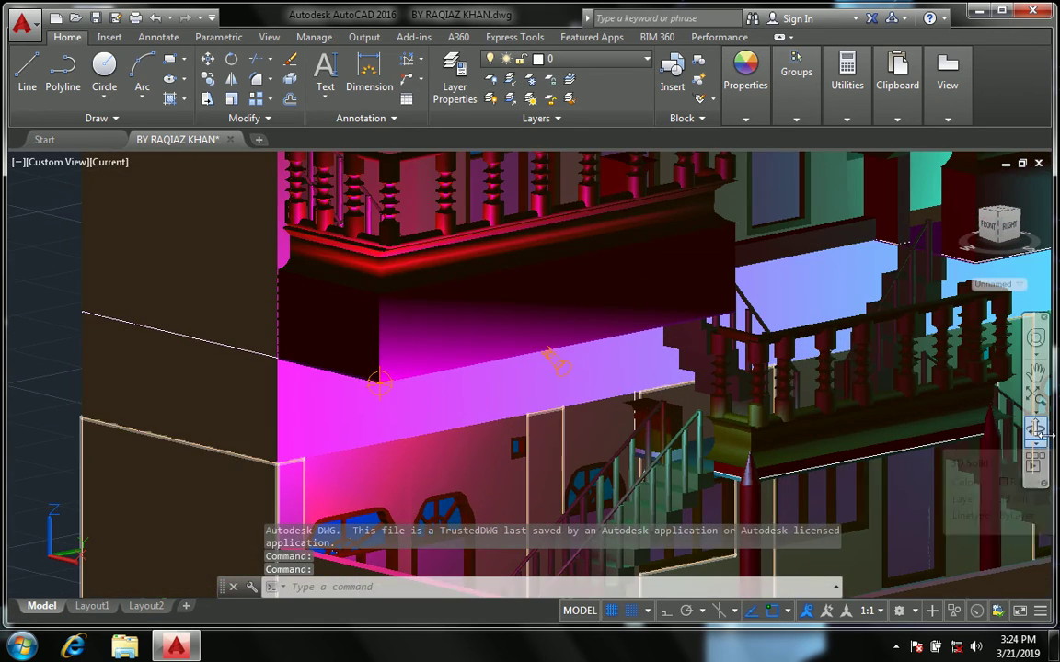
- Orbit the second house to a higher angle showing the upper balcony and stairs
{"action": "middle_click_drag", "start_coordinate": [377, 382], "coordinate": [564, 382], "text": "shift"}
{"action": "scroll", "coordinate": [564, 381], "scroll_direction": "down", "scroll_amount": 5}
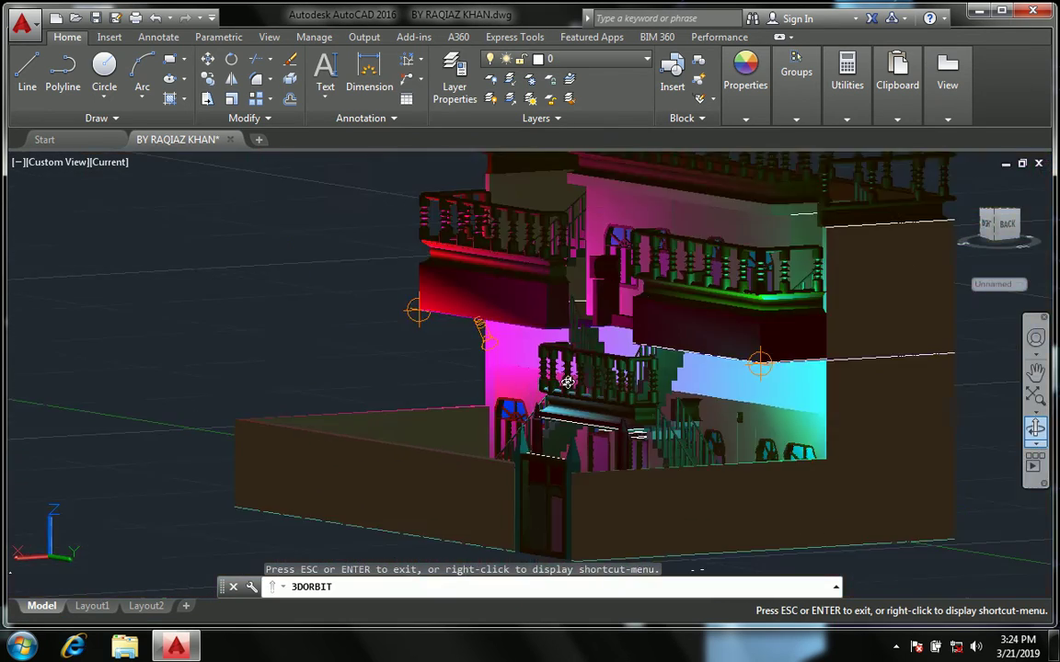
{"action": "scroll", "coordinate": [564, 381], "scroll_direction": "down", "scroll_amount": 2}
{"action": "left_click_drag", "start_coordinate": [564, 382], "coordinate": [635, 479]}
{"action": "scroll", "coordinate": [635, 480], "scroll_direction": "up", "scroll_amount": 2}
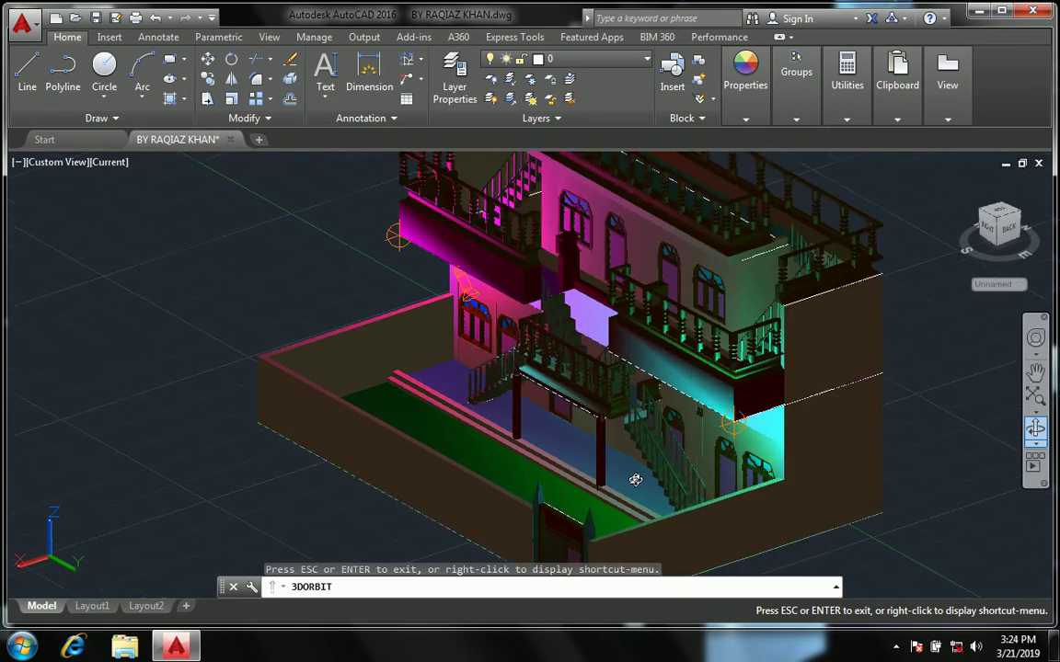
{"action": "scroll", "coordinate": [635, 479], "scroll_direction": "up", "scroll_amount": 2}
{"action": "scroll", "coordinate": [634, 473], "scroll_direction": "up", "scroll_amount": 2}
{"action": "scroll", "coordinate": [674, 434], "scroll_direction": "up", "scroll_amount": 2}
{"action": "mouse_move", "coordinate": [674, 433]}
{"action": "left_mouse_down"}
{"action": "mouse_move", "coordinate": [610, 428]}
{"action": "mouse_move", "coordinate": [639, 523]}
{"action": "mouse_move", "coordinate": [477, 386]}
{"action": "mouse_move", "coordinate": [561, 433]}
{"action": "mouse_move", "coordinate": [542, 383]}
{"action": "mouse_move", "coordinate": [530, 423]}
{"action": "mouse_move", "coordinate": [559, 402]}
{"action": "left_mouse_up"}
- Orbit to a lower side angle and around to the entrance door, then end orbiting
{"action": "scroll", "coordinate": [543, 384], "scroll_direction": "down", "scroll_amount": 2}
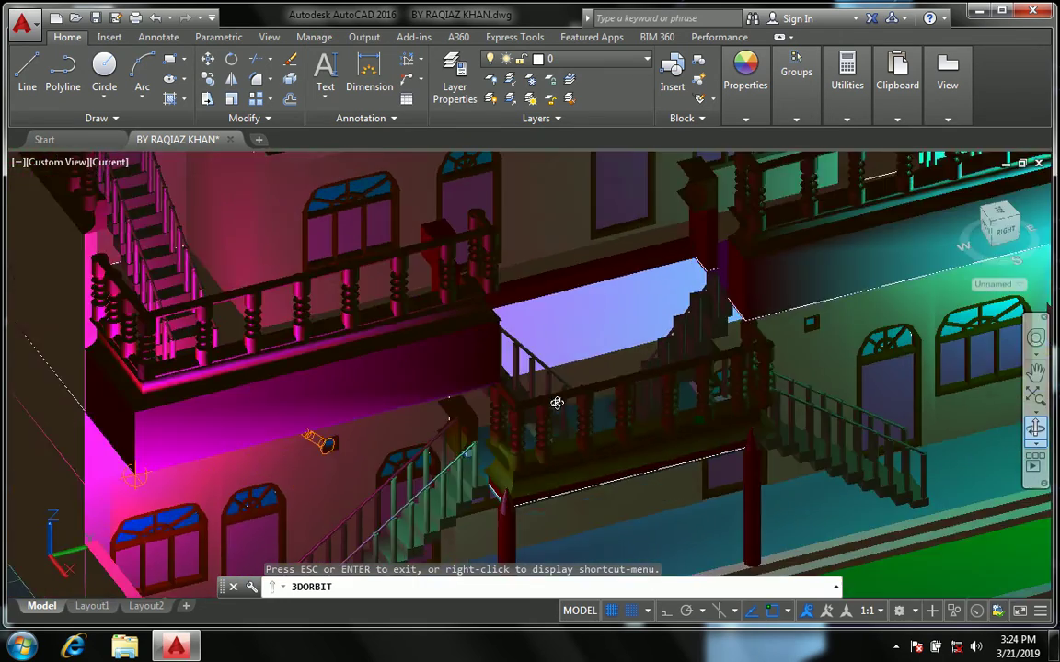
{"action": "scroll", "coordinate": [460, 327], "scroll_direction": "down", "scroll_amount": 4}
{"action": "left_click_drag", "start_coordinate": [549, 338], "coordinate": [473, 492]}
{"action": "scroll", "coordinate": [473, 492], "scroll_direction": "up", "scroll_amount": 2}
{"action": "scroll", "coordinate": [480, 483], "scroll_direction": "up", "scroll_amount": 3}
{"action": "mouse_move", "coordinate": [492, 413]}
{"action": "left_mouse_down"}
{"action": "mouse_move", "coordinate": [515, 383]}
{"action": "mouse_move", "coordinate": [343, 388]}
{"action": "mouse_move", "coordinate": [526, 393]}
{"action": "mouse_move", "coordinate": [605, 372]}
{"action": "mouse_move", "coordinate": [583, 380]}
{"action": "left_mouse_up"}
{"action": "scroll", "coordinate": [526, 393], "scroll_direction": "down", "scroll_amount": 2}
{"action": "scroll", "coordinate": [485, 390], "scroll_direction": "down", "scroll_amount": 3}
{"action": "scroll", "coordinate": [507, 390], "scroll_direction": "up", "scroll_amount": 2}
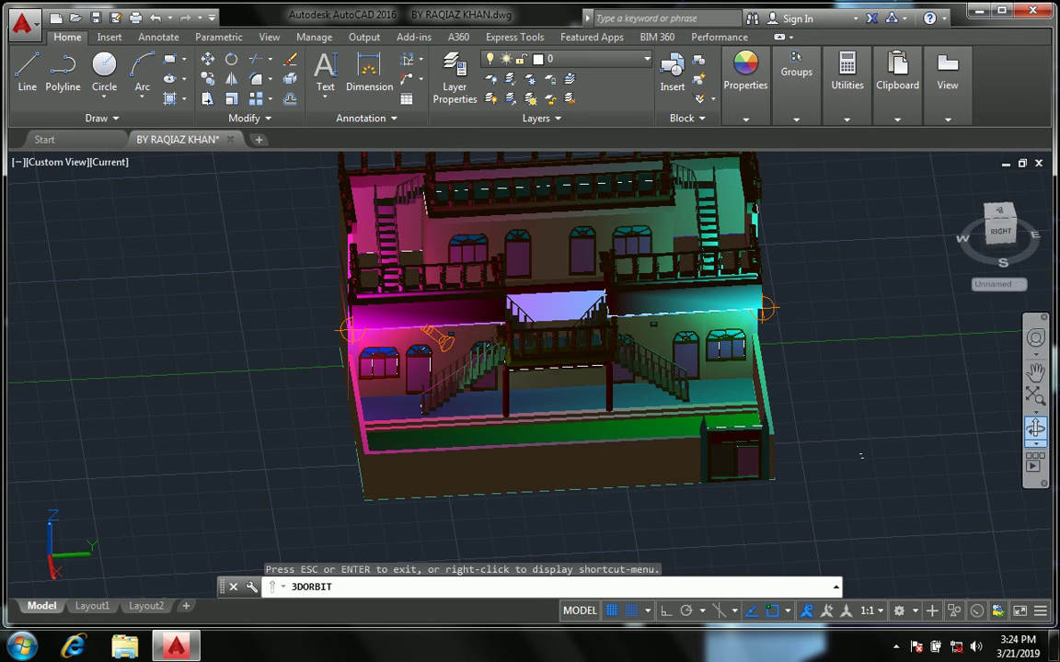
{"action": "key", "text": "Escape"}
- Switch to the Top view and zoom in on the second project's floor plan
{"action": "left_click", "coordinate": [53, 164]}
{"action": "left_click", "coordinate": [90, 200]}
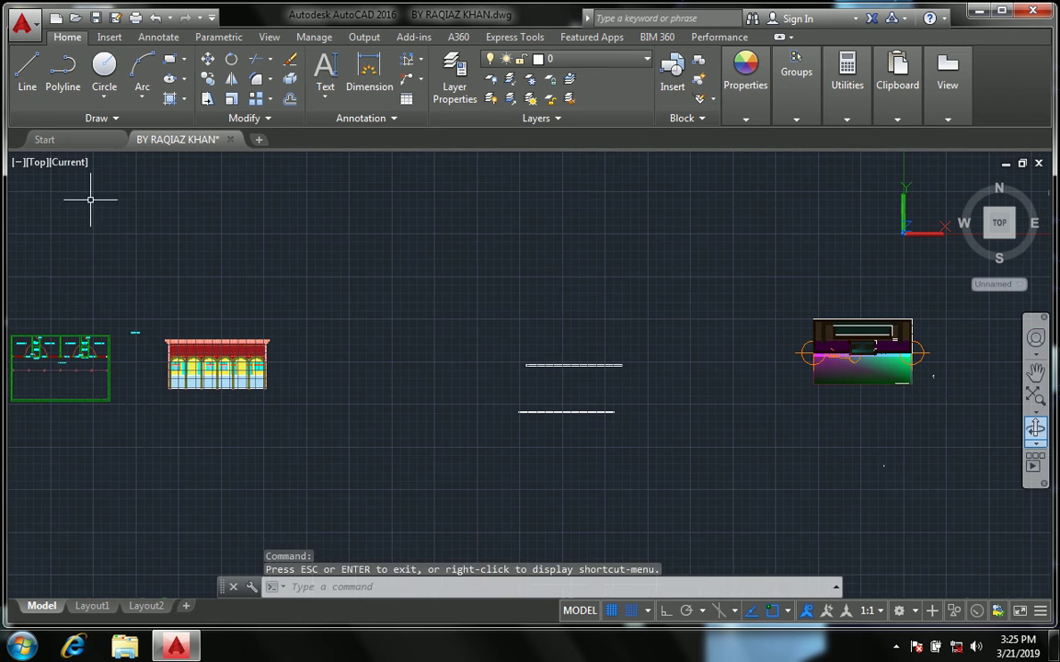
{"action": "scroll", "coordinate": [396, 386], "scroll_direction": "up", "scroll_amount": 2}
{"action": "scroll", "coordinate": [409, 368], "scroll_direction": "up", "scroll_amount": 2}
{"action": "scroll", "coordinate": [552, 368], "scroll_direction": "up", "scroll_amount": 2}
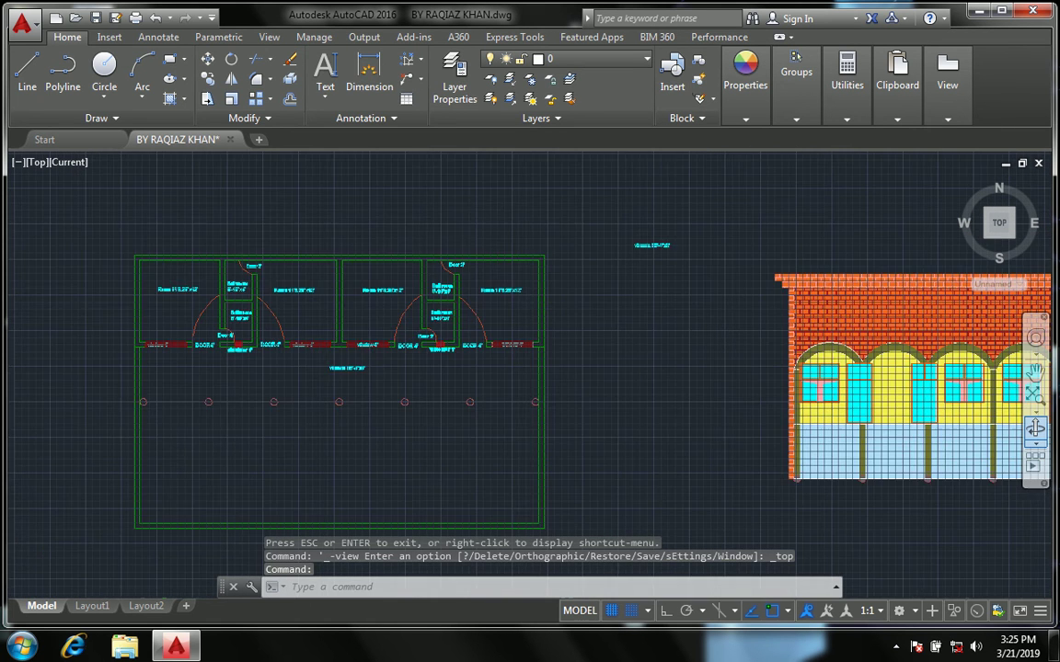
{"action": "scroll", "coordinate": [276, 313], "scroll_direction": "up", "scroll_amount": 1}
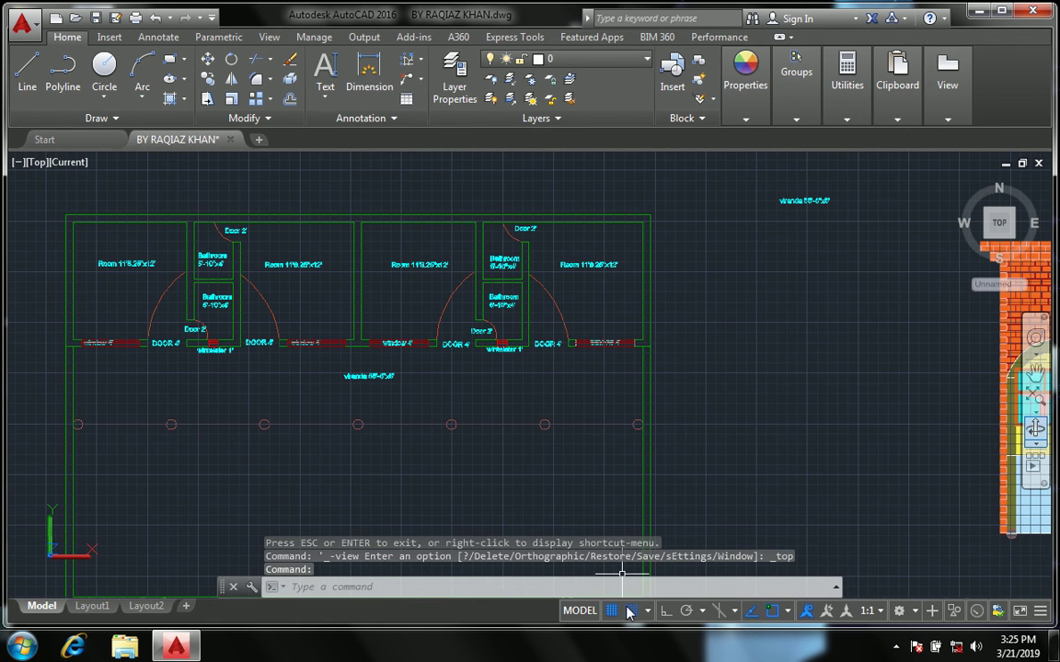
- Turn off Snap (F9) and the Grid (F7), then adjust the zoom on the plan
{"action": "key", "text": "F9"}
{"action": "key", "text": "F7"}
{"action": "scroll", "coordinate": [443, 268], "scroll_direction": "up", "scroll_amount": 1}
{"action": "scroll", "coordinate": [442, 289], "scroll_direction": "down", "scroll_amount": 3}
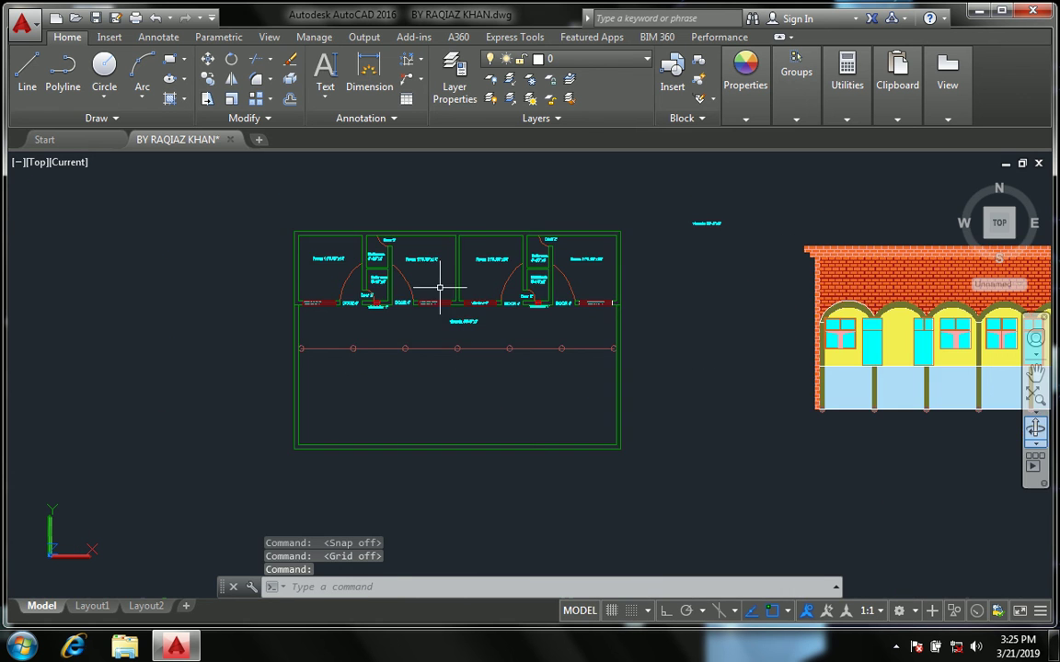
{"action": "scroll", "coordinate": [442, 305], "scroll_direction": "up", "scroll_amount": 1}
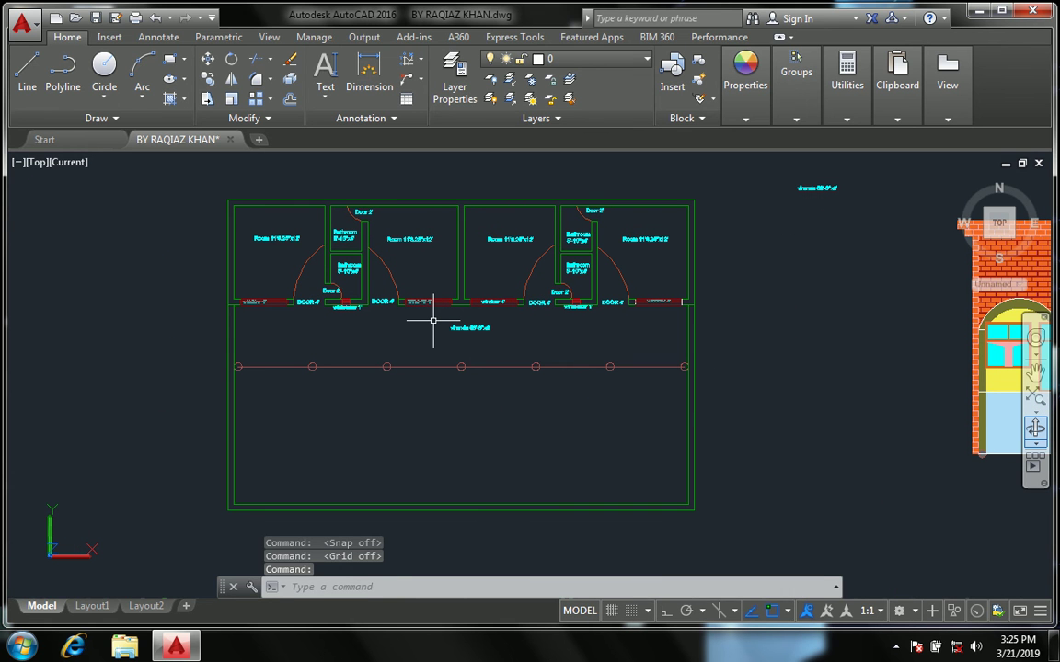
{"action": "scroll", "coordinate": [432, 320], "scroll_direction": "down", "scroll_amount": 1}
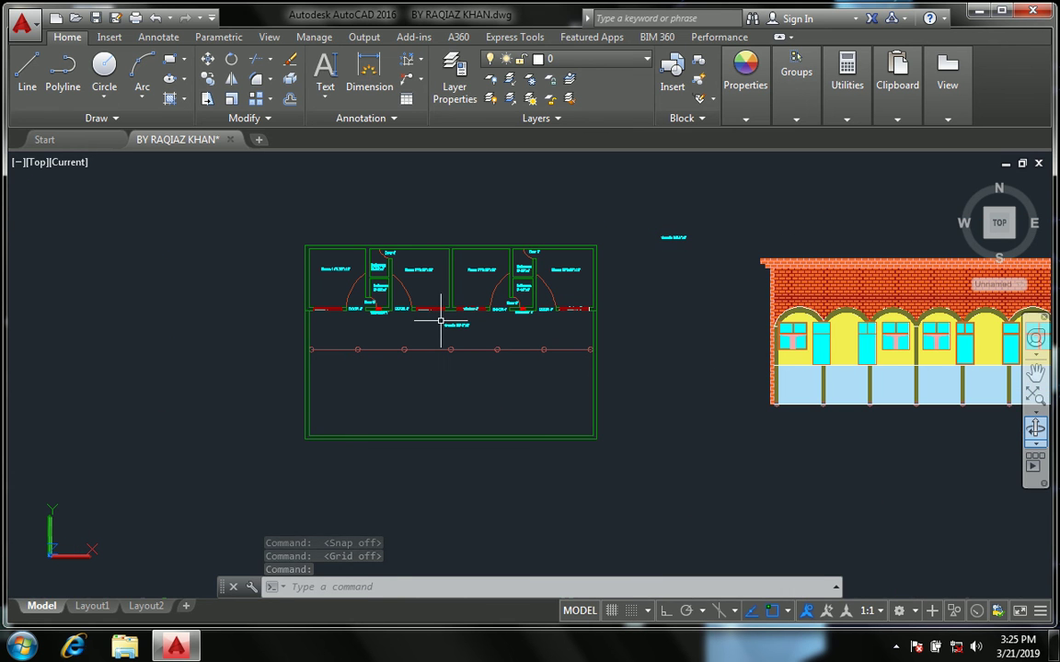